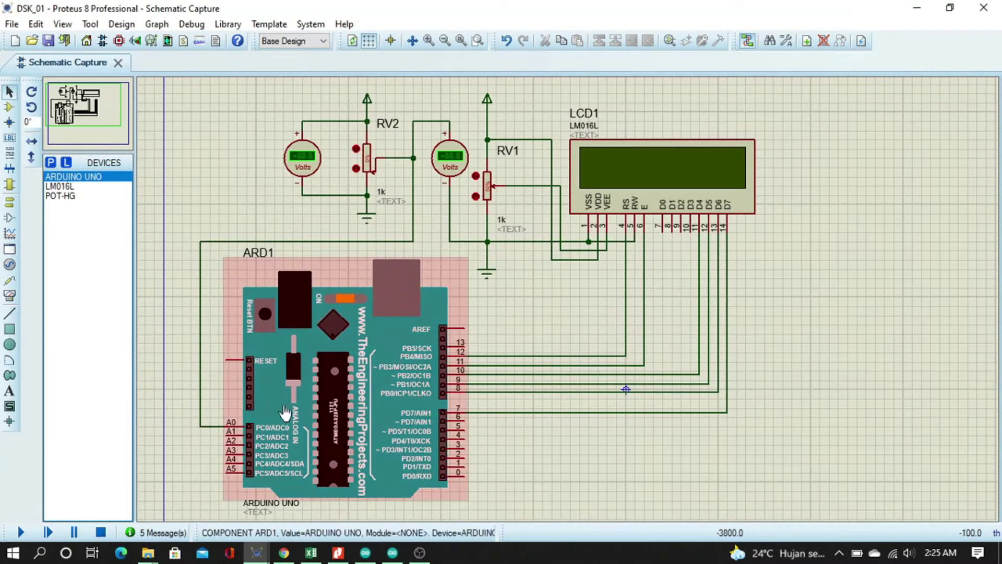
Step: Switch to the Arduino IDE and review the A0 analog read and the 5.0/1024 voltage conversion in the DSK_01 sketch
{"action": "mouse_move", "coordinate": [370, 557]}
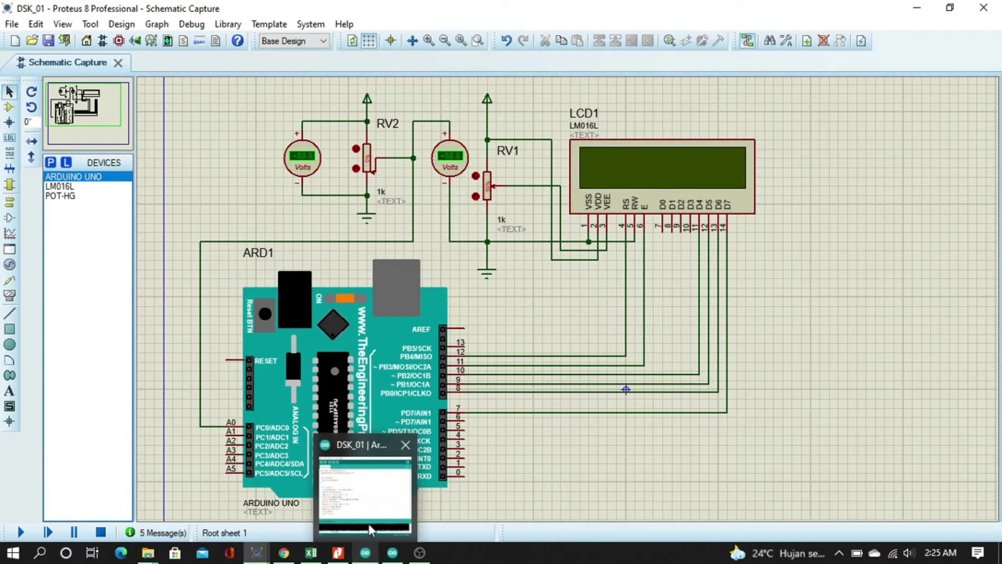
{"action": "left_click", "coordinate": [365, 499]}
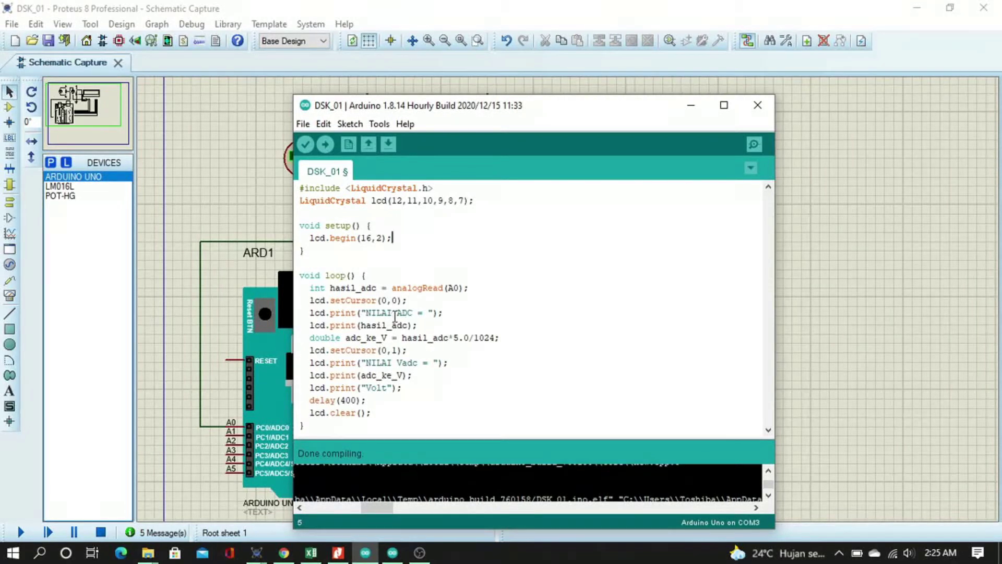
{"action": "double_click", "coordinate": [485, 338]}
{"action": "left_click", "coordinate": [484, 358]}
{"action": "double_click", "coordinate": [484, 337]}
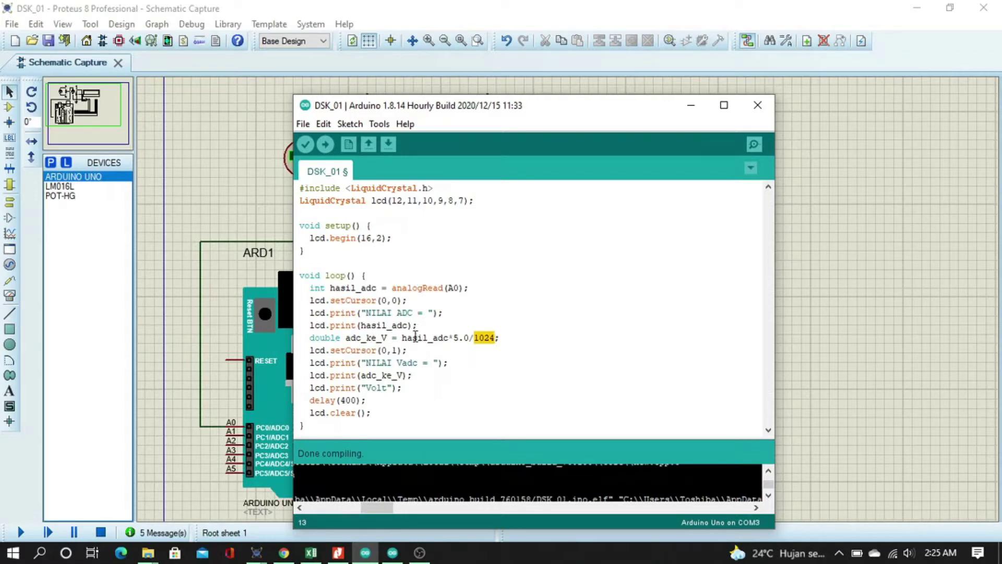
{"action": "left_click", "coordinate": [438, 339]}
{"action": "double_click", "coordinate": [453, 287]}
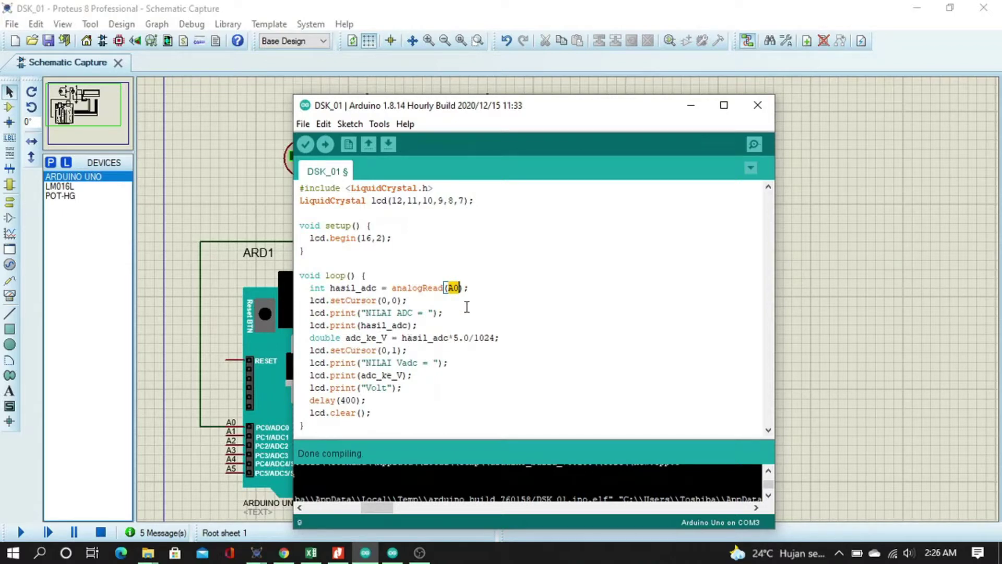
{"action": "left_click", "coordinate": [452, 289]}
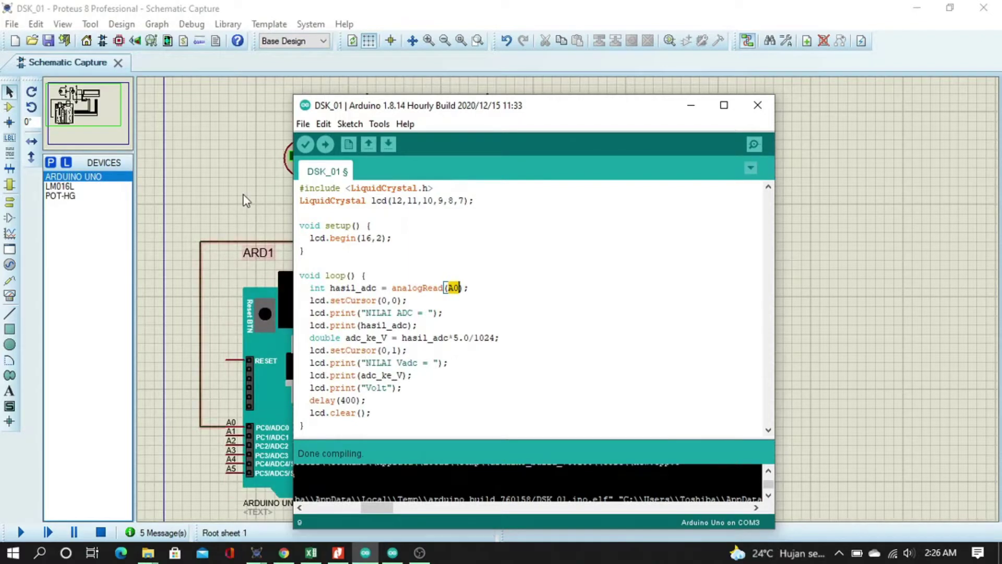
Step: Switch to the MODUL_DASAR_SISTEM_KONTROL PDF in Nitro Pro and examine Table 1.1's voltage, ADC and error columns
{"action": "left_click", "coordinate": [266, 209]}
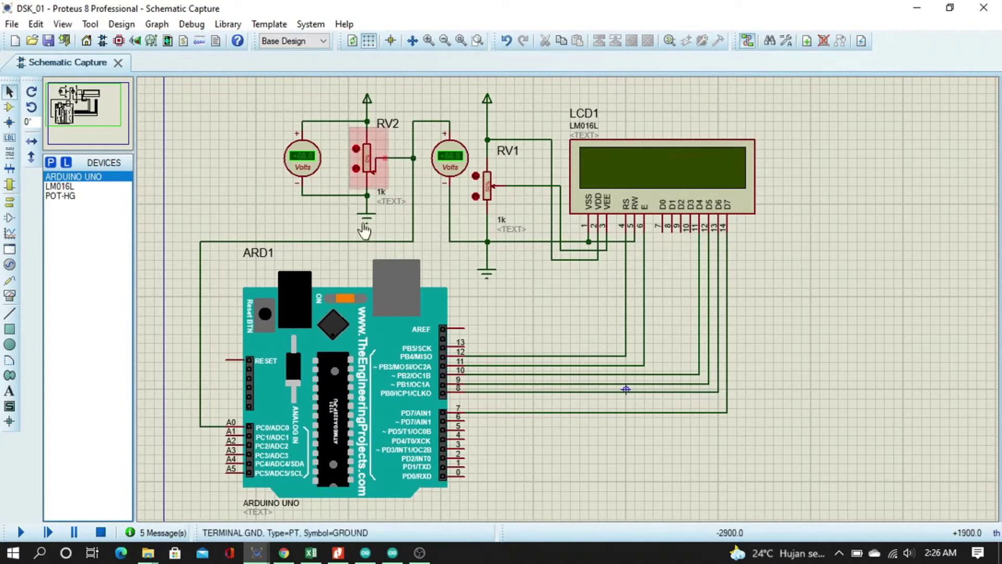
{"action": "left_click", "coordinate": [340, 557]}
{"action": "scroll", "coordinate": [469, 349], "scroll_direction": "down", "scroll_amount": 10}
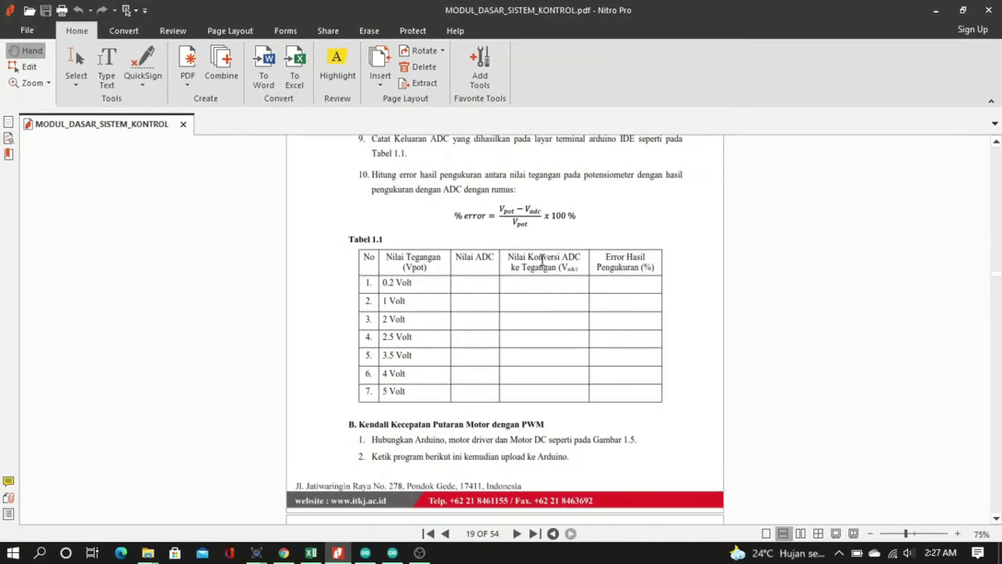
{"action": "left_click_drag", "start_coordinate": [516, 259], "coordinate": [571, 269]}
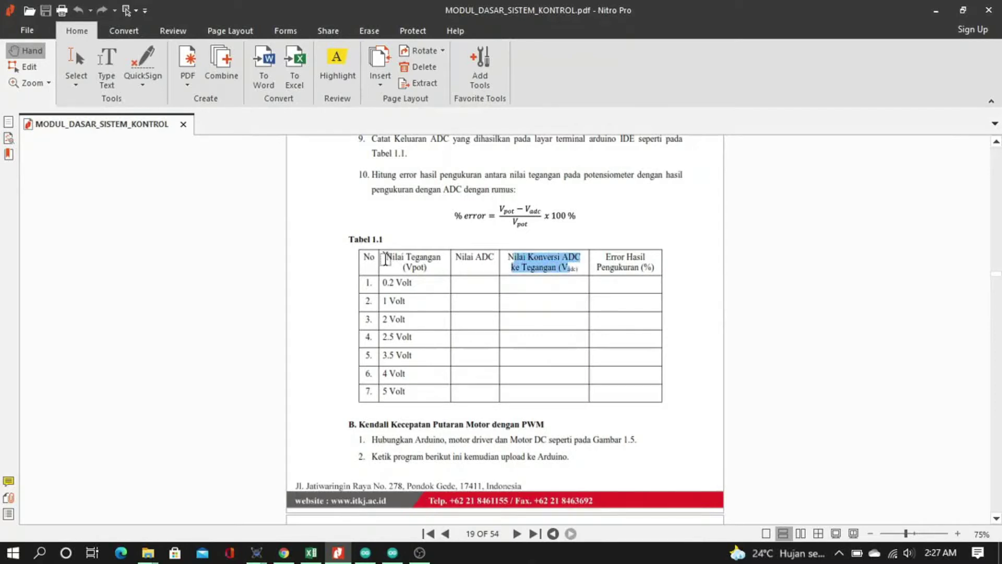
{"action": "left_click_drag", "start_coordinate": [388, 257], "coordinate": [439, 276]}
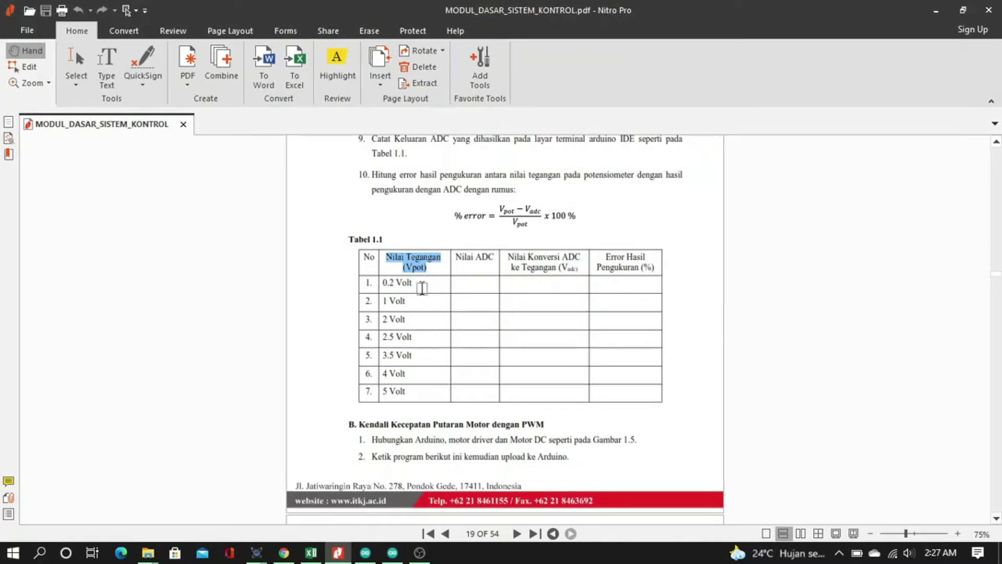
{"action": "left_click", "coordinate": [386, 282]}
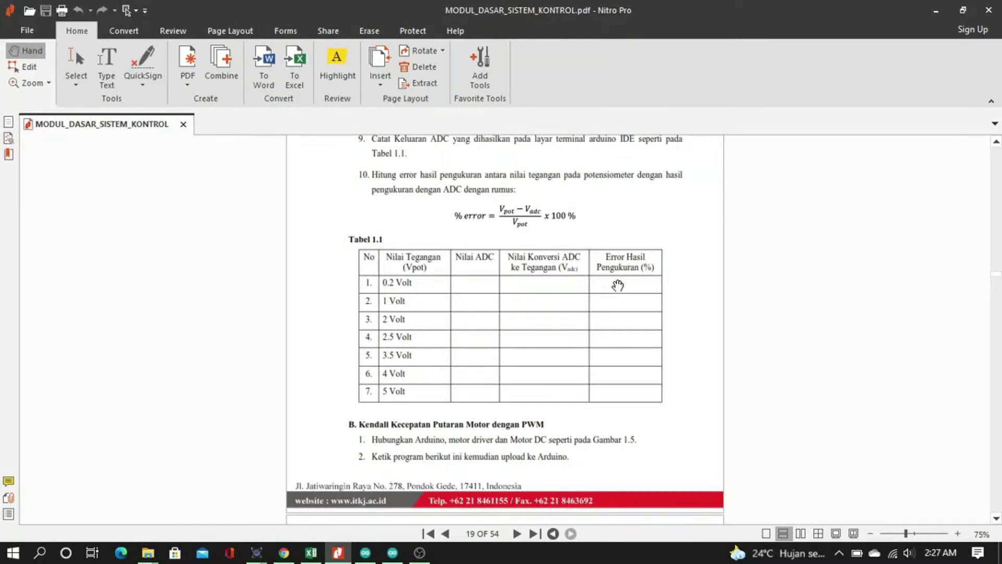
{"action": "scroll", "coordinate": [618, 285], "scroll_direction": "down", "scroll_amount": 10}
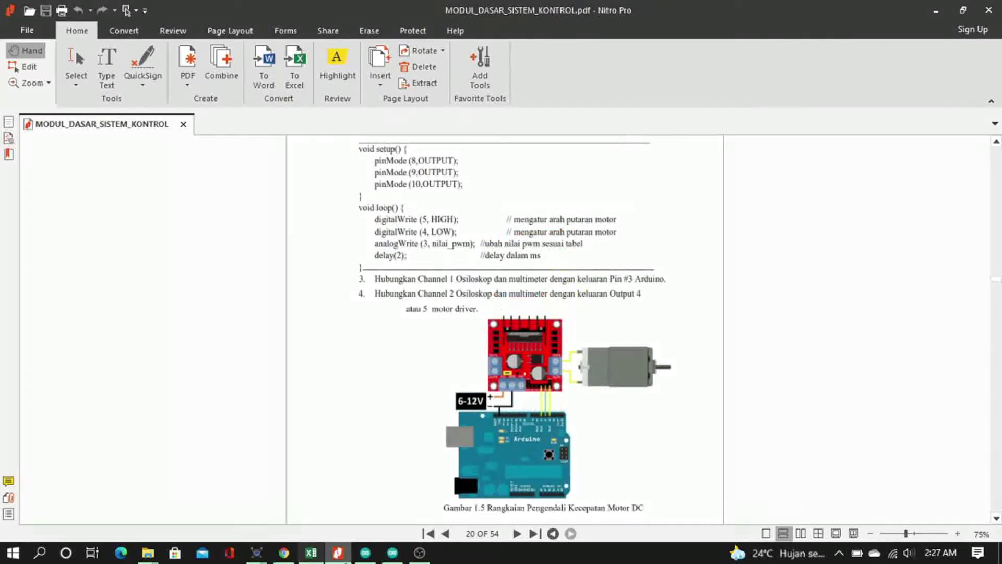
Step: Return to the DSK_01 sketch in the Arduino IDE and check the verbose compilation output option in Preferences
{"action": "left_click", "coordinate": [366, 553]}
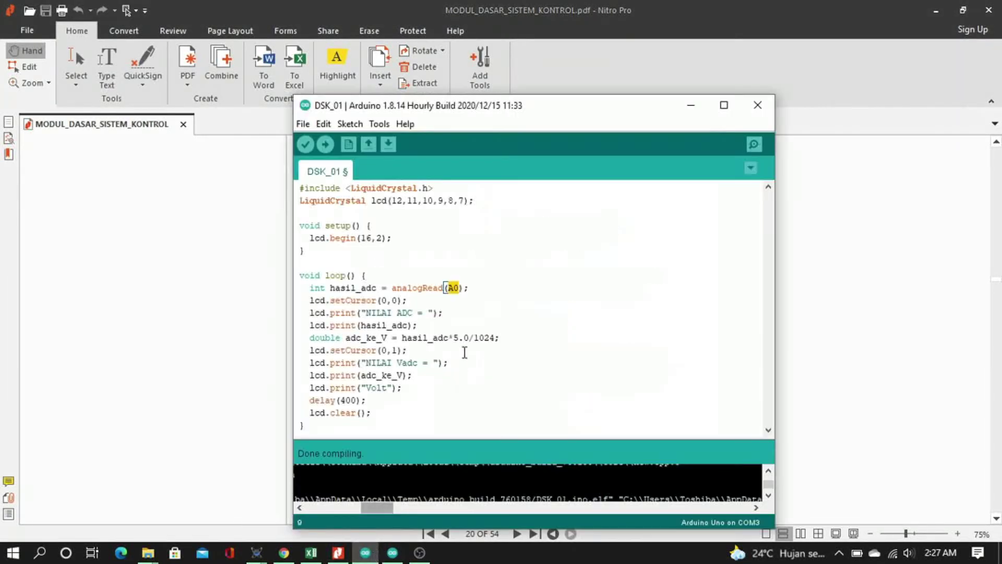
{"action": "left_click", "coordinate": [257, 555]}
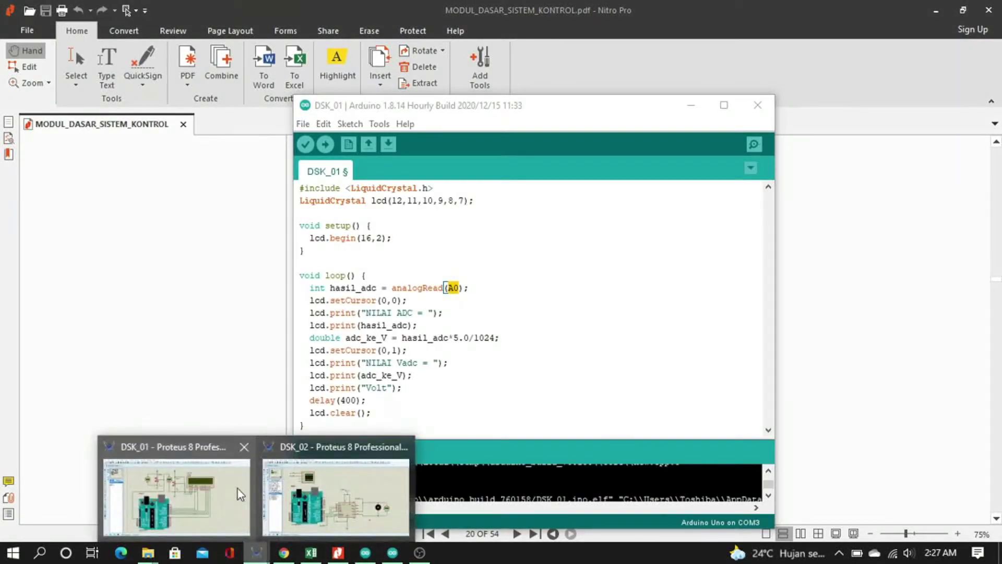
{"action": "left_click", "coordinate": [321, 485]}
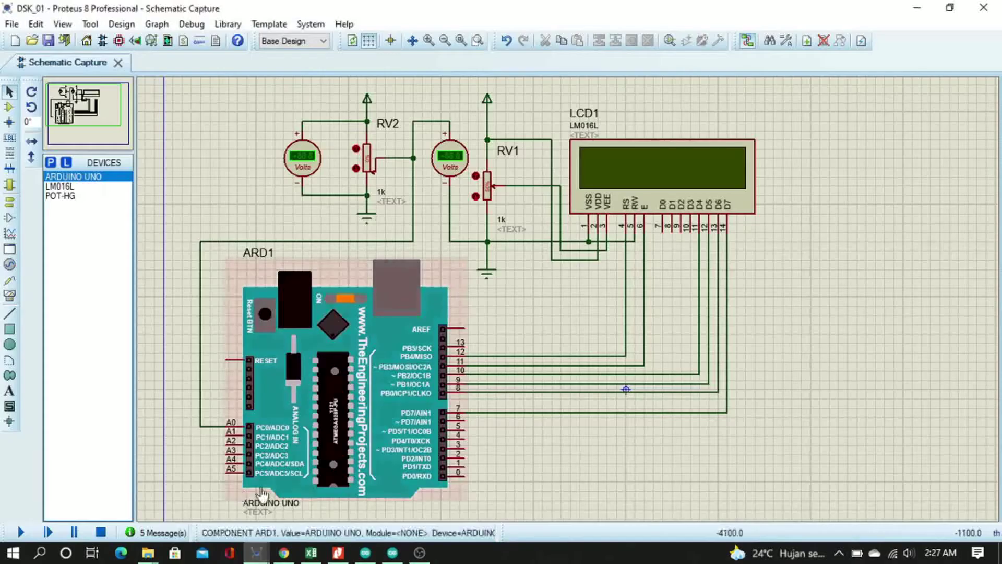
{"action": "left_click", "coordinate": [365, 553]}
{"action": "left_click", "coordinate": [485, 363]}
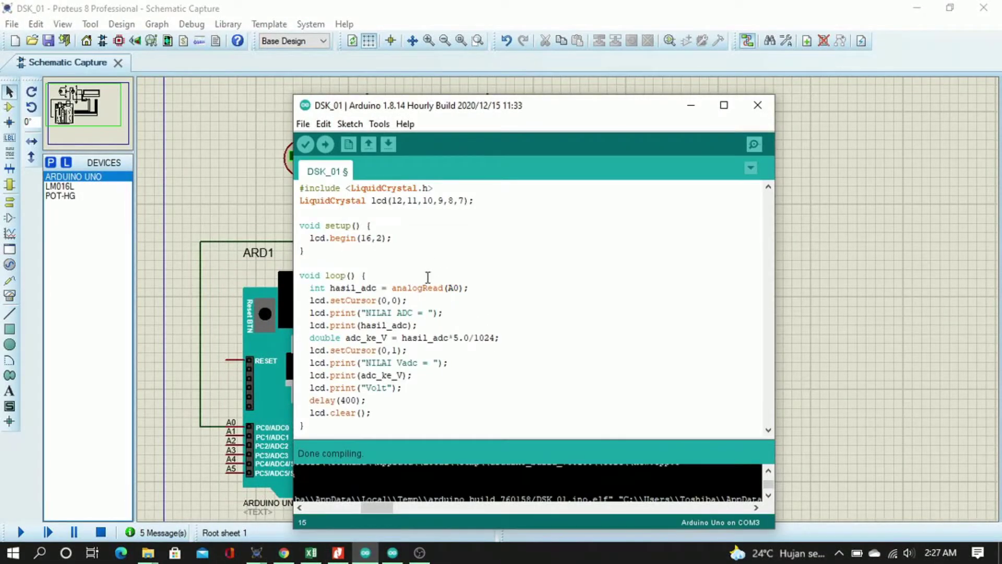
{"action": "left_click", "coordinate": [304, 124]}
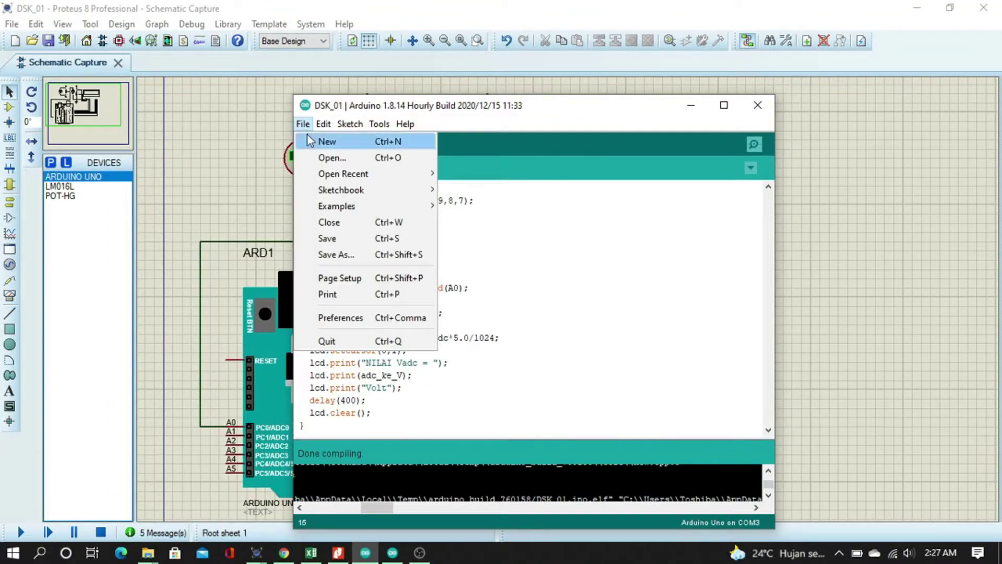
{"action": "left_click", "coordinate": [324, 319]}
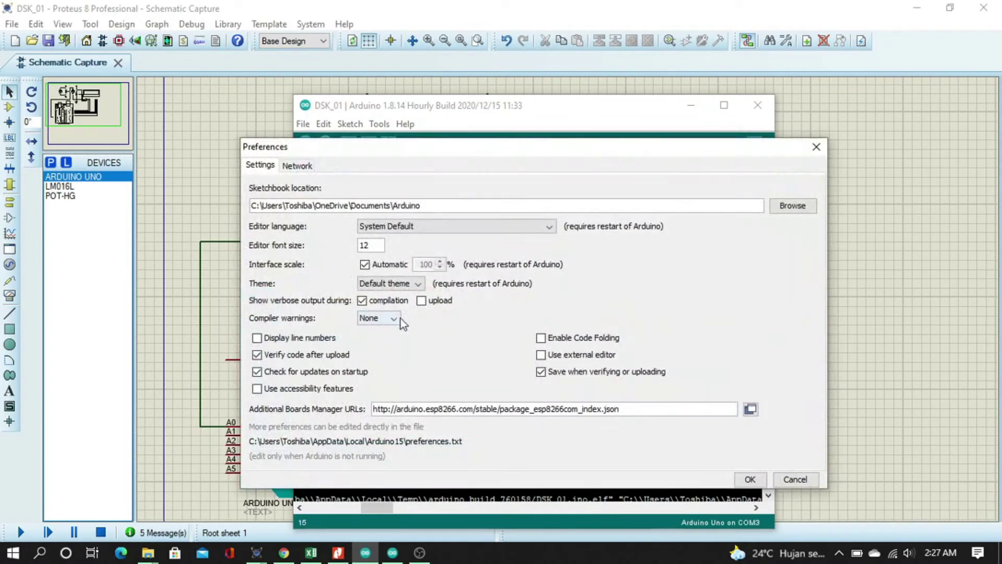
{"action": "left_click", "coordinate": [363, 300]}
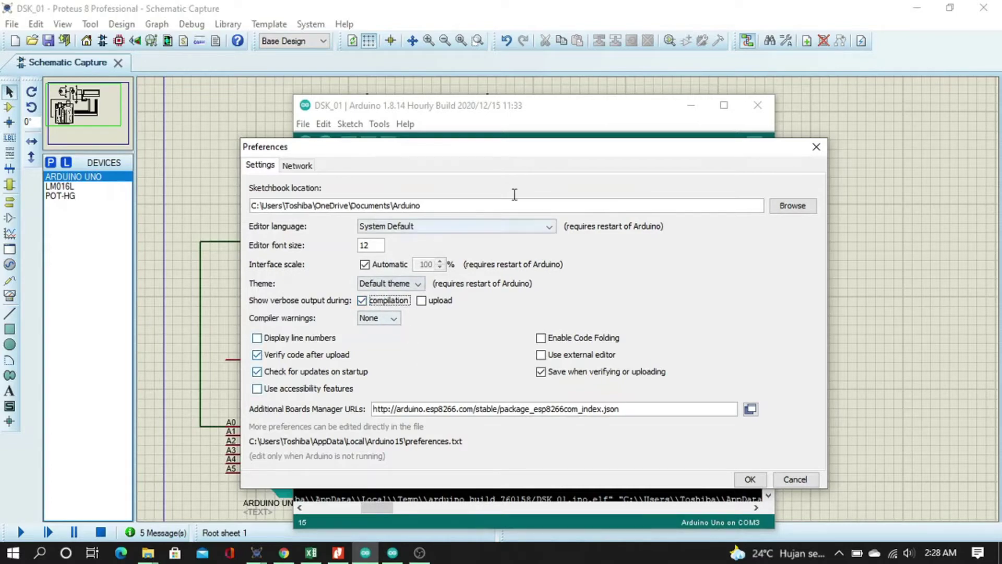
{"action": "left_click_drag", "start_coordinate": [518, 151], "coordinate": [475, 92]}
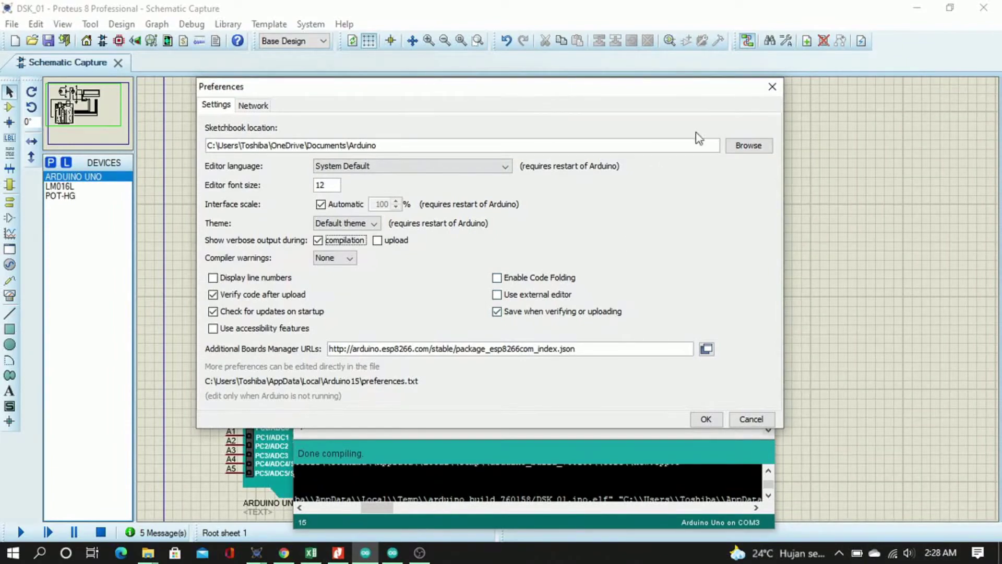
{"action": "left_click", "coordinate": [749, 419]}
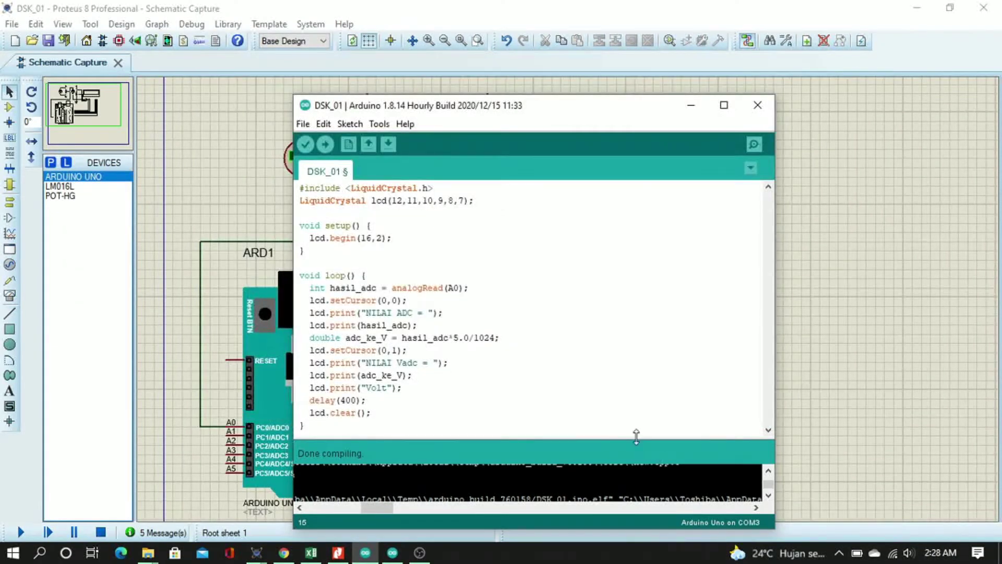
Step: Enlarge the compiler output area and select the full path of the compiled DSK_01.ino.hex file
{"action": "left_click_drag", "start_coordinate": [636, 437], "coordinate": [633, 299]}
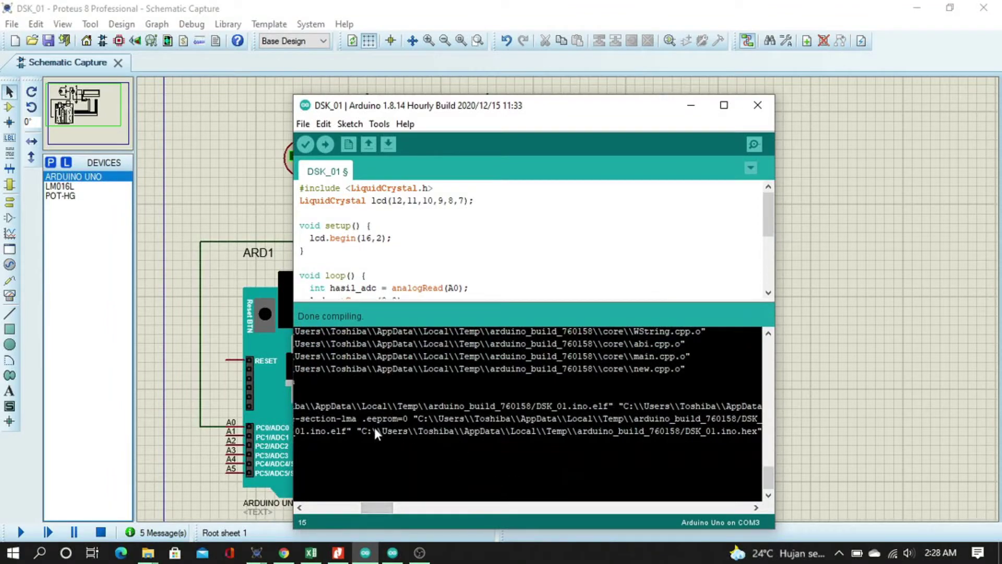
{"action": "left_click_drag", "start_coordinate": [360, 431], "coordinate": [674, 436]}
{"action": "mouse_move", "coordinate": [753, 437]}
{"action": "left_mouse_down"}
{"action": "mouse_move", "coordinate": [784, 430]}
{"action": "mouse_move", "coordinate": [758, 438]}
{"action": "left_mouse_up"}
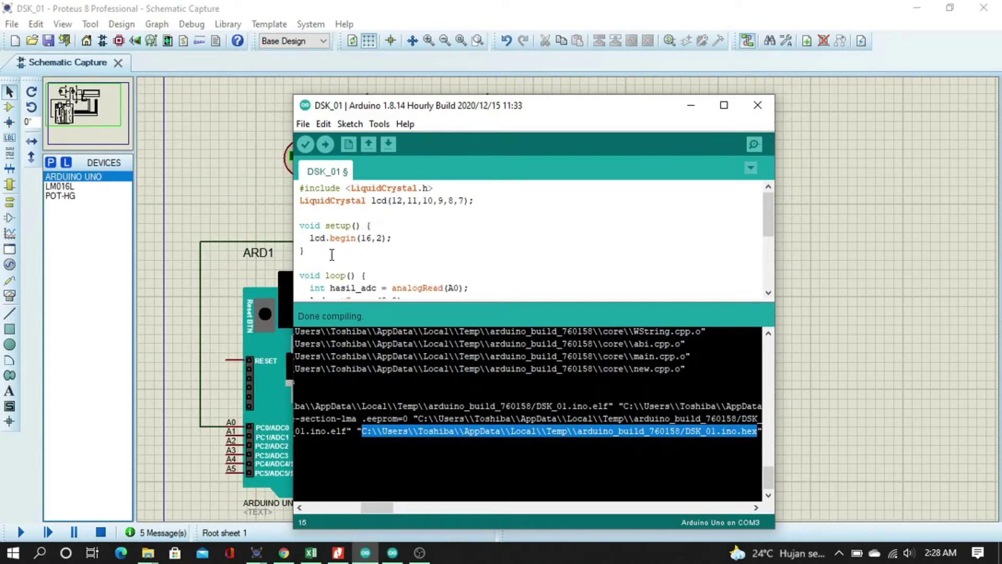
Step: Switch to Proteus, check and accept the Arduino Uno's Program File path in its component properties, and run the simulation
{"action": "key", "text": "alt+Tab"}
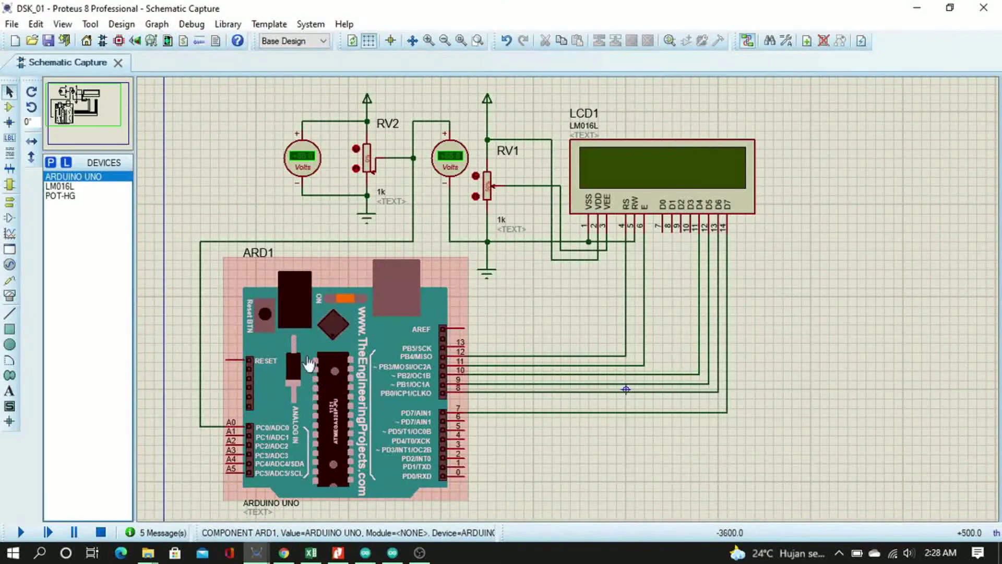
{"action": "double_click", "coordinate": [354, 371]}
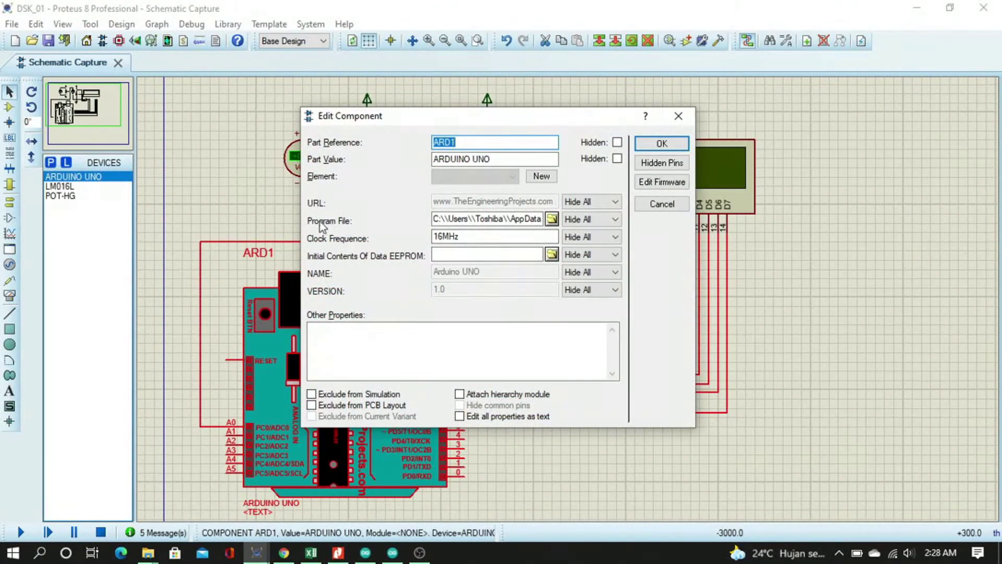
{"action": "left_click", "coordinate": [484, 220]}
{"action": "double_click", "coordinate": [484, 219]}
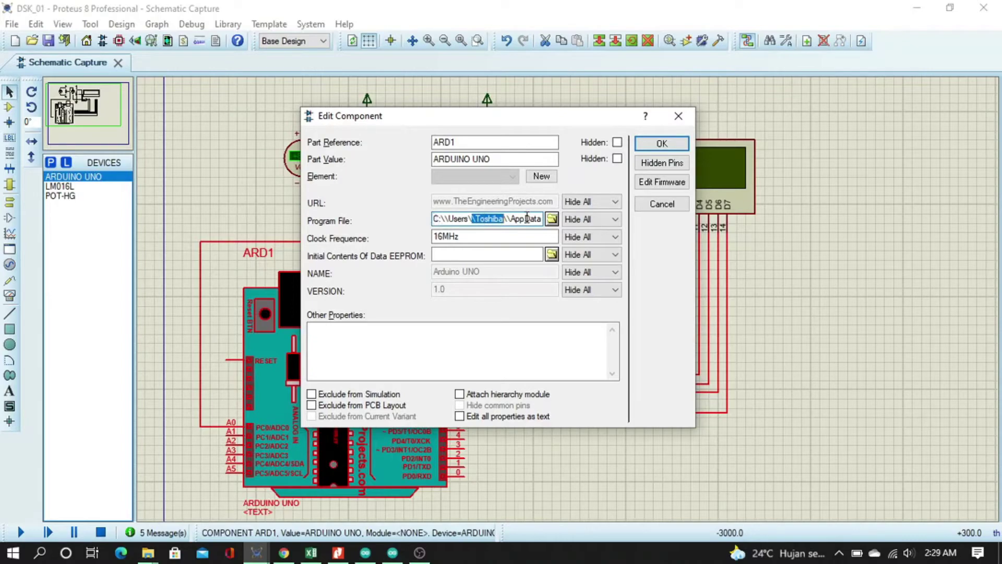
{"action": "left_click", "coordinate": [662, 142]}
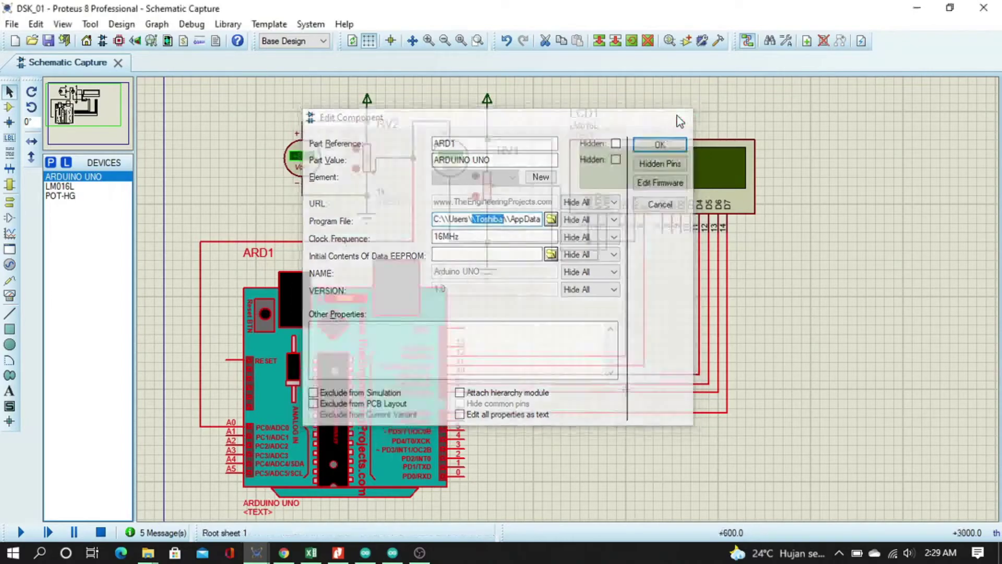
{"action": "left_click", "coordinate": [218, 168]}
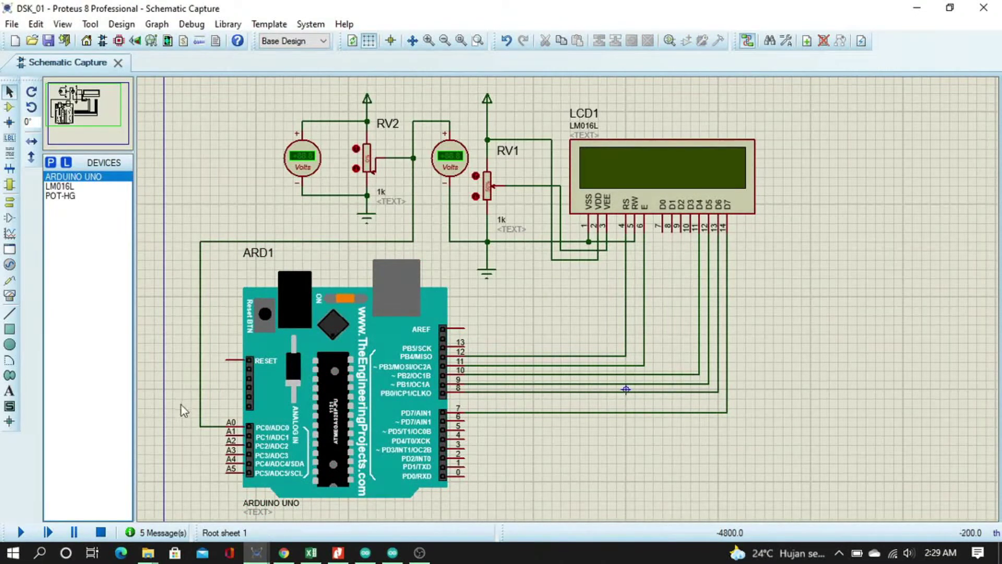
{"action": "left_click", "coordinate": [20, 532]}
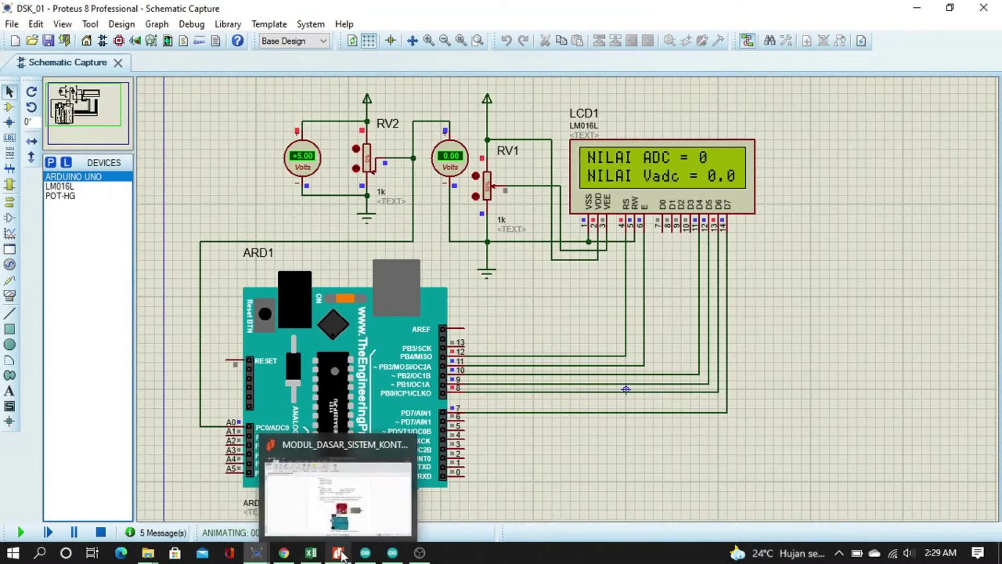
Step: Switch to the Tabel workbook in Excel and examine the Vpot, Nilai ADC, Vadc and error cells of the first row
{"action": "left_click", "coordinate": [311, 553]}
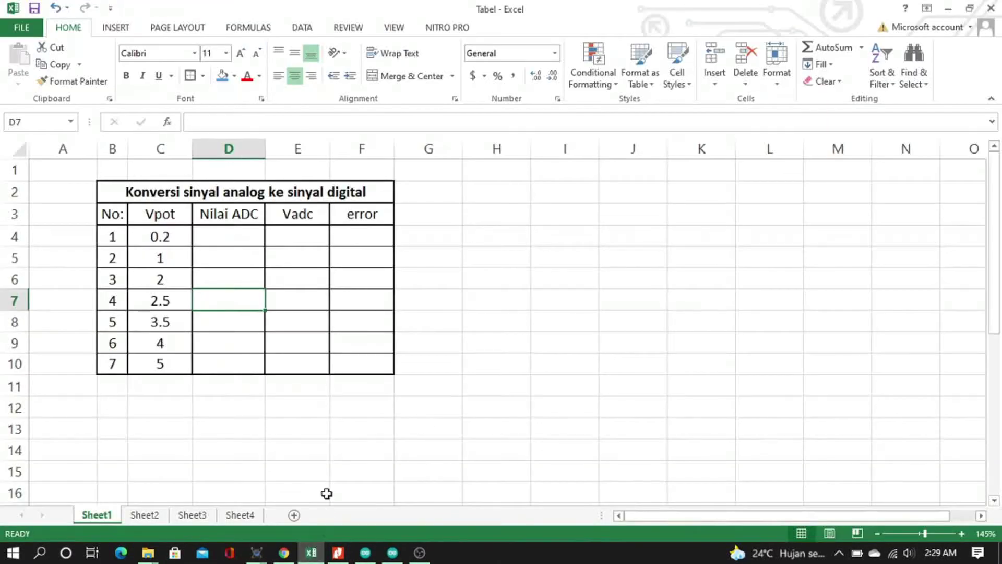
{"action": "left_click", "coordinate": [242, 249]}
{"action": "left_click", "coordinate": [245, 240]}
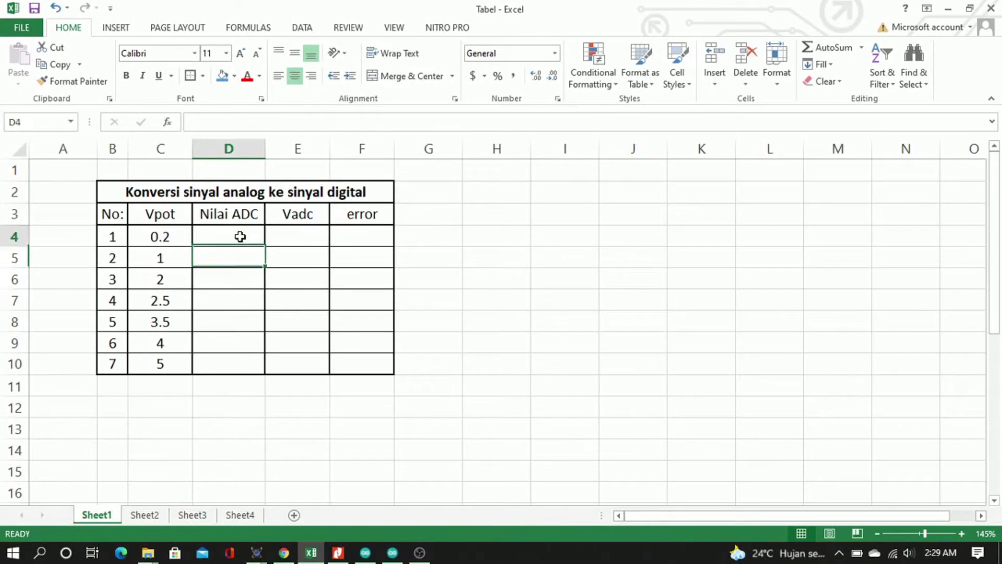
{"action": "left_click", "coordinate": [294, 238]}
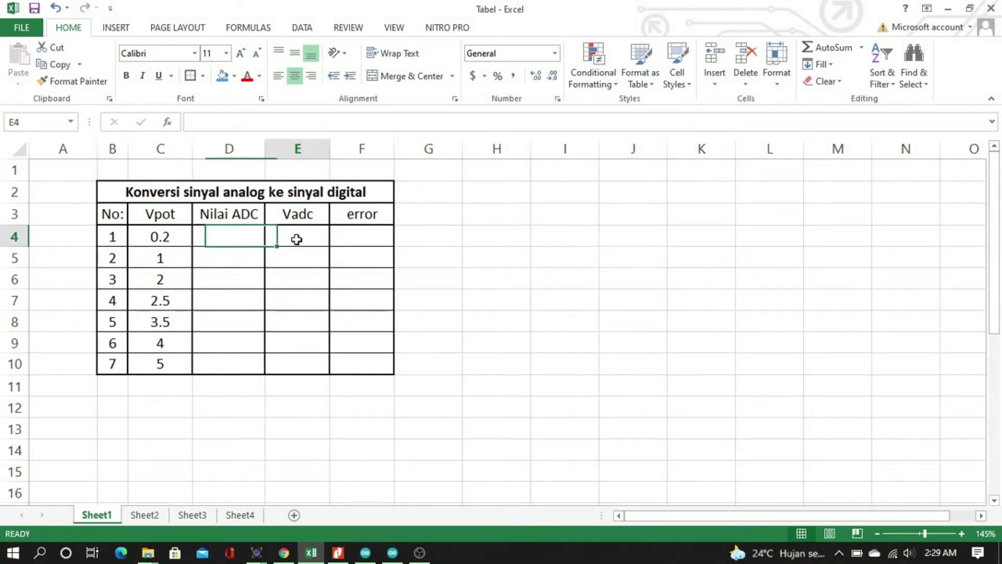
{"action": "left_click", "coordinate": [349, 241]}
{"action": "left_click", "coordinate": [249, 237]}
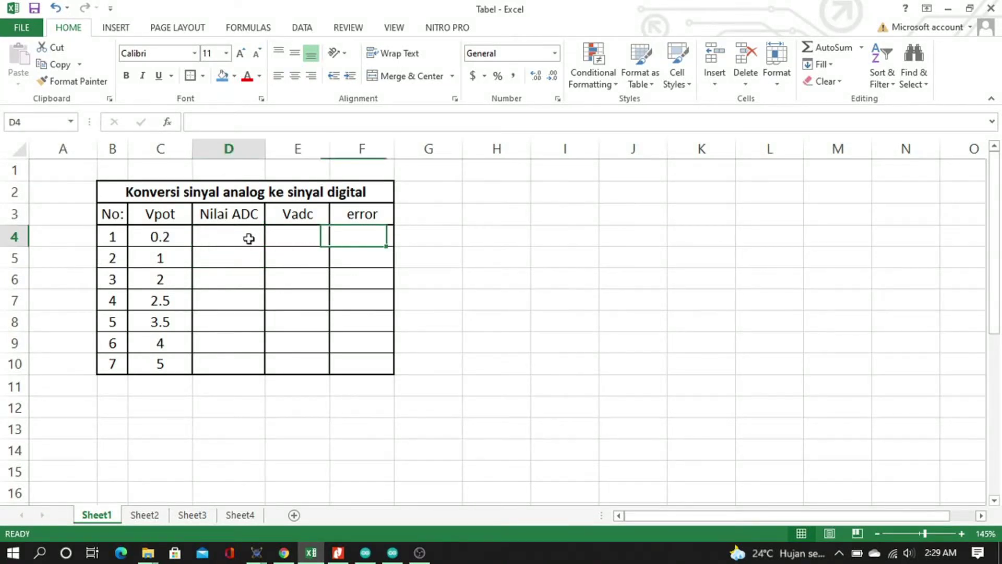
{"action": "left_click", "coordinate": [180, 237]}
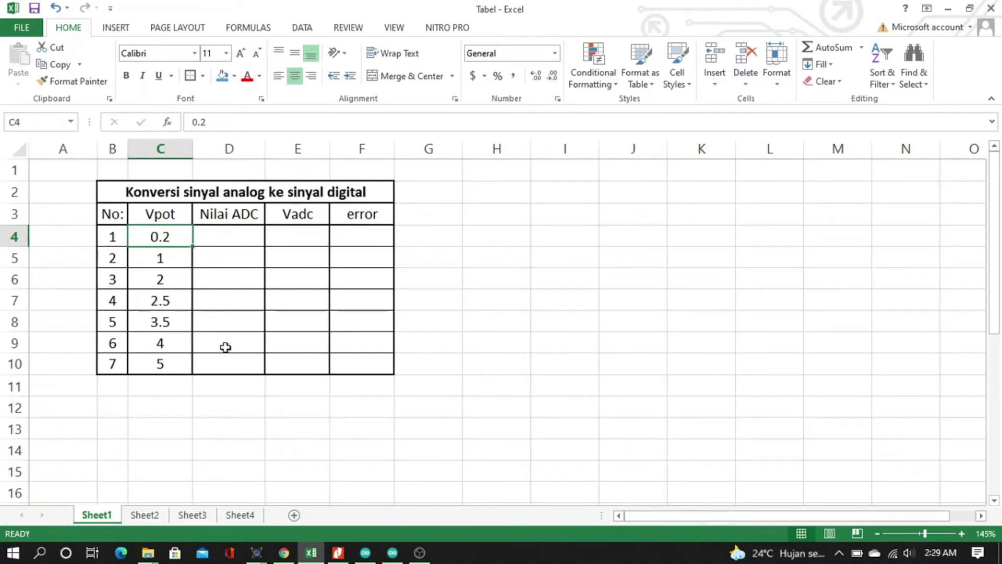
Step: Switch to Proteus and raise potentiometer RV2 in the running simulation until its output voltage is 0.2 V
{"action": "left_click", "coordinate": [256, 552]}
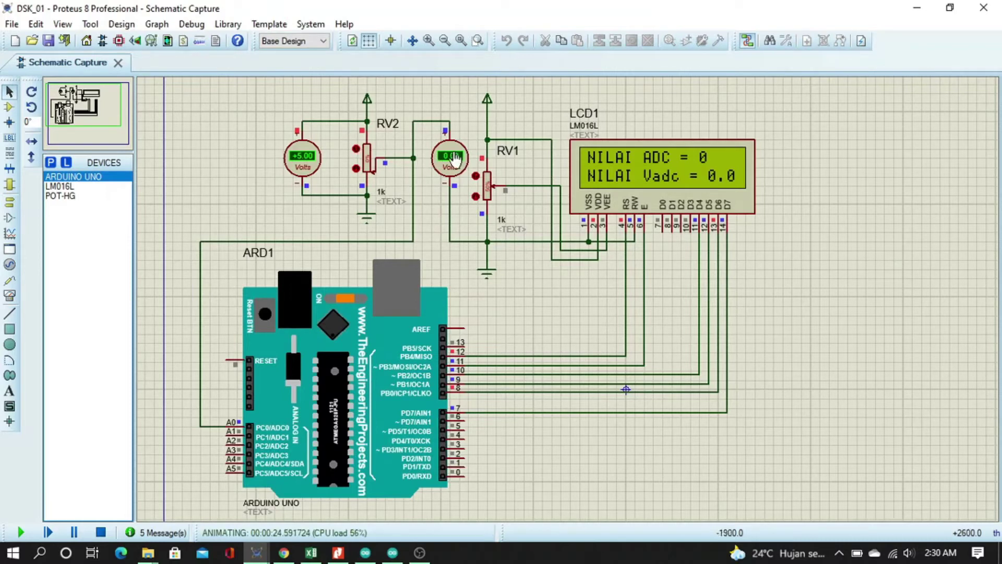
{"action": "left_click", "coordinate": [356, 149]}
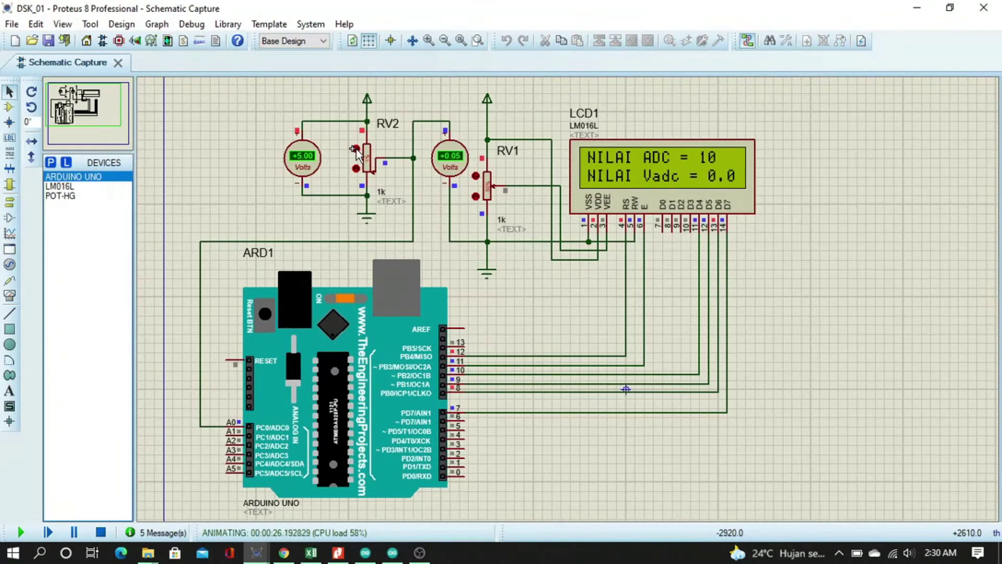
{"action": "left_click", "coordinate": [356, 149]}
Step: Switch to Excel and record 41 as Nilai ADC and 0.2 as Vadc in row 1 of the conversion table
{"action": "left_click", "coordinate": [312, 554]}
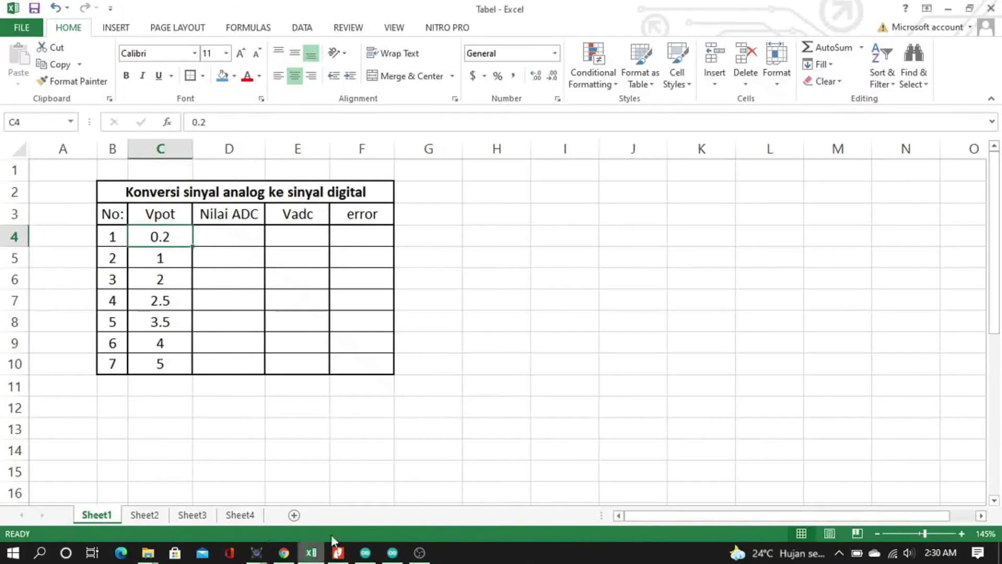
{"action": "left_click", "coordinate": [255, 241]}
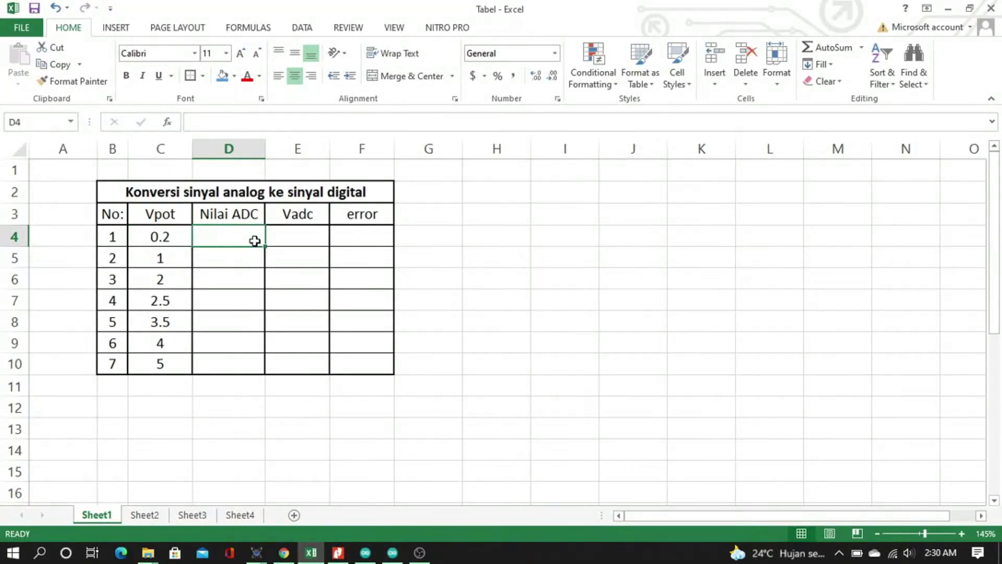
{"action": "type", "text": "41"}
{"action": "left_click", "coordinate": [285, 237]}
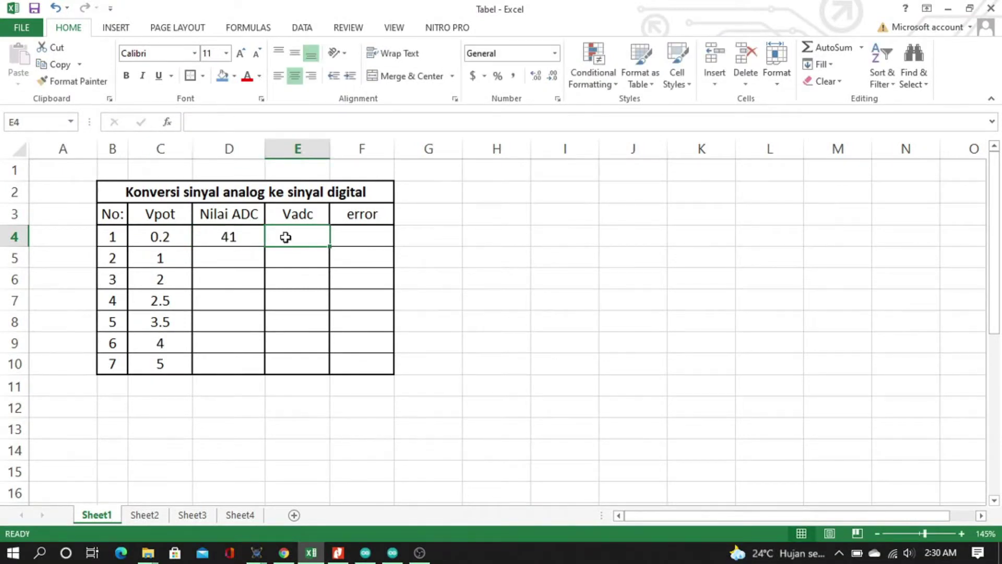
{"action": "type", "text": "0."}
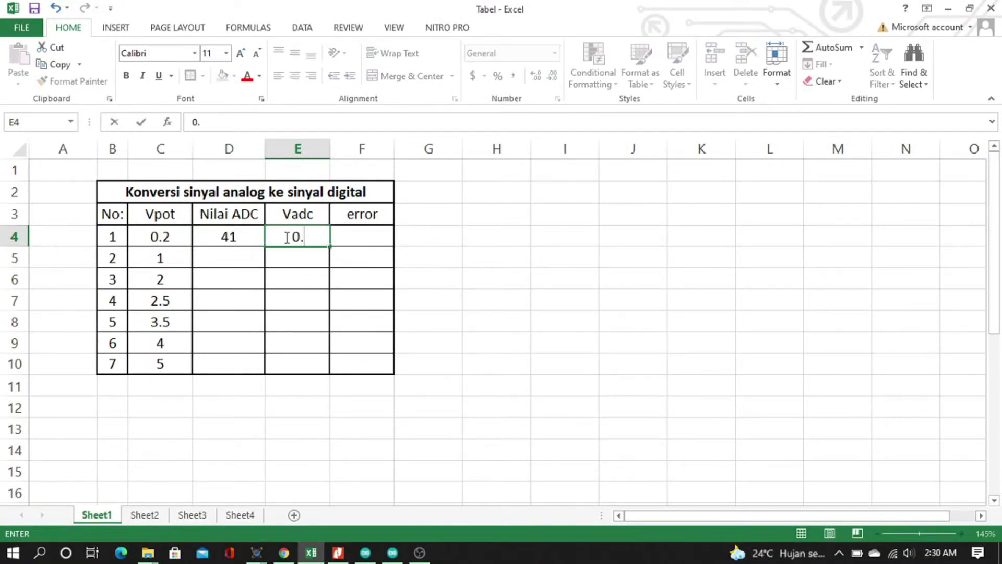
{"action": "type", "text": "2"}
{"action": "left_click", "coordinate": [229, 264]}
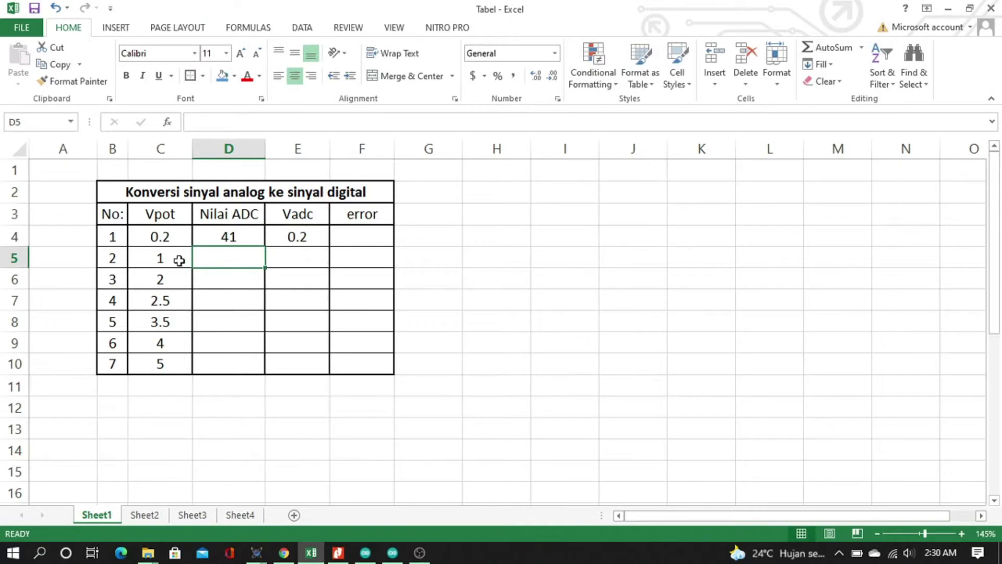
Step: Check the second Vpot value, switch to Proteus and raise potentiometer RV2 until its output voltage is 1.00 V
{"action": "left_click", "coordinate": [179, 261]}
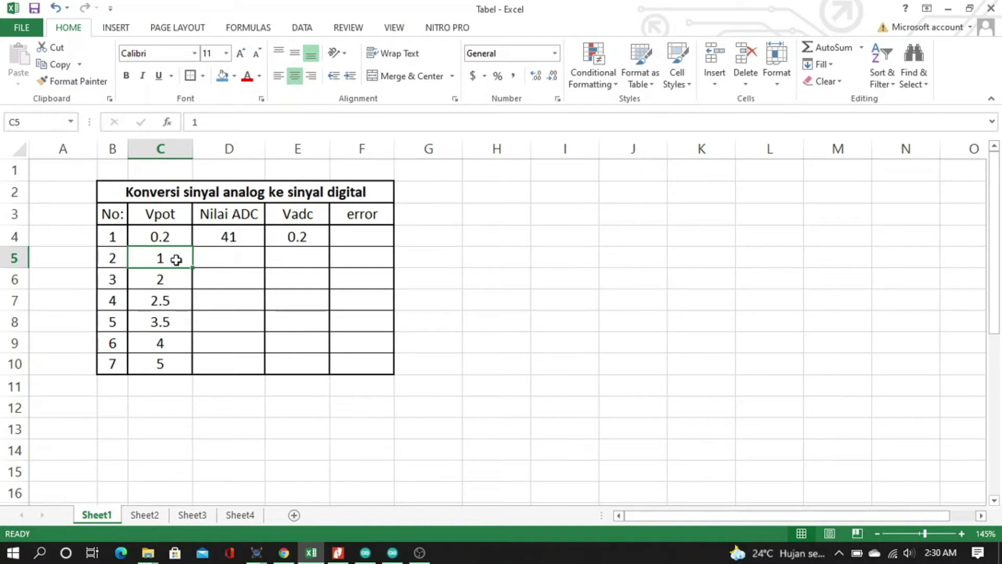
{"action": "key", "text": "alt+Tab"}
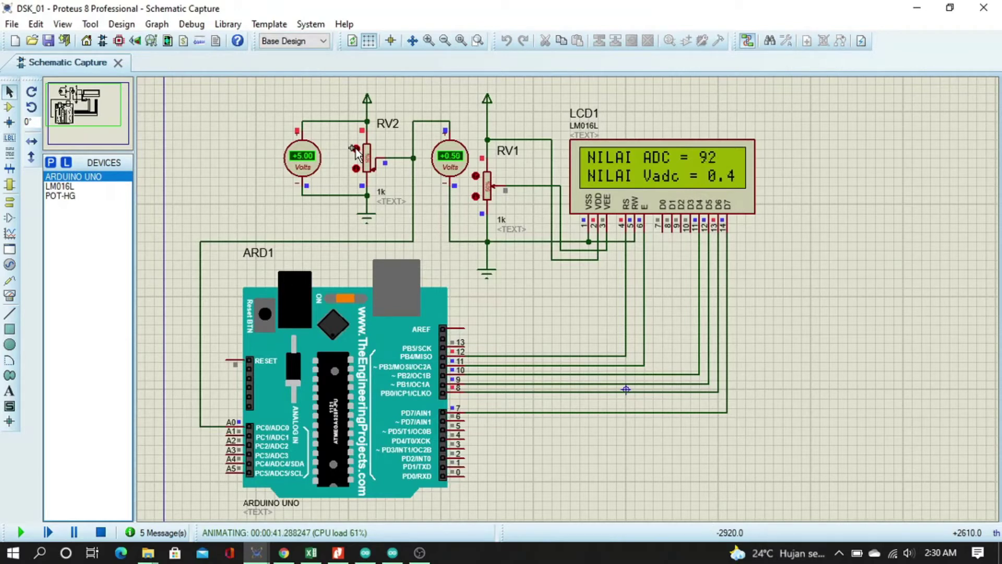
{"action": "left_click", "coordinate": [355, 150]}
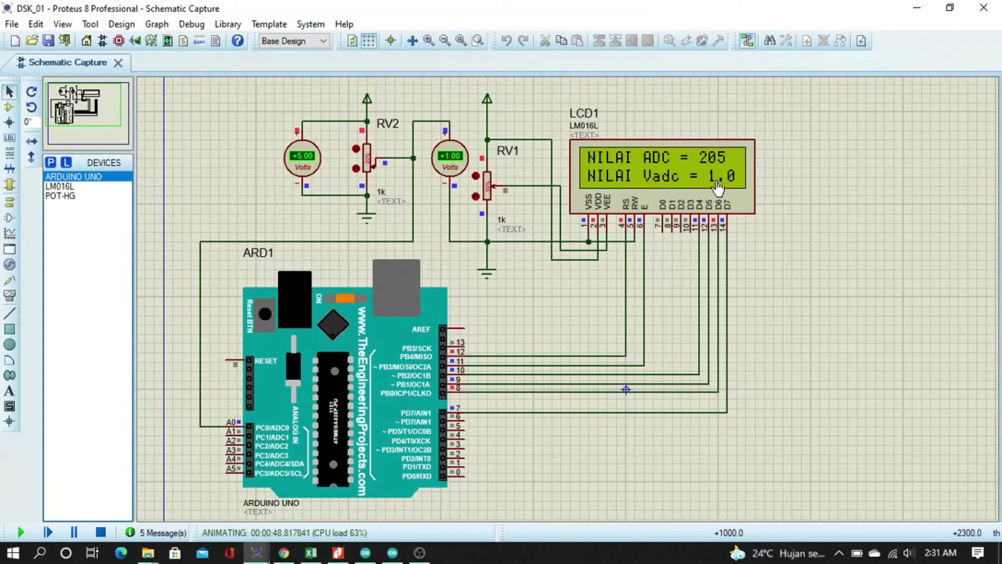
Step: Return to the Excel table and record 205 as Nilai ADC and 1.0 as Vadc for the 1 V row
{"action": "key", "text": "alt+Tab"}
{"action": "left_click", "coordinate": [227, 259]}
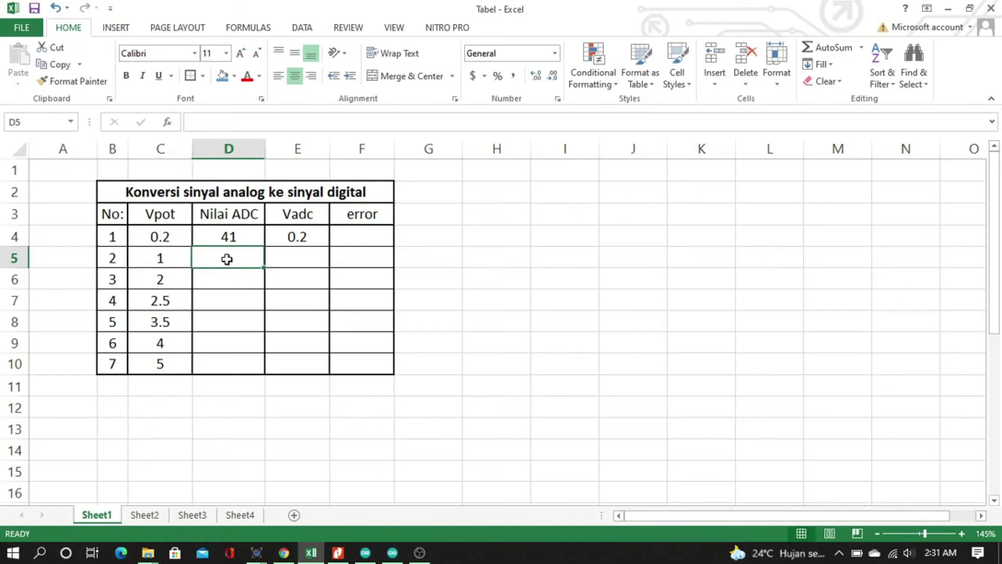
{"action": "key", "text": "alt+Tab"}
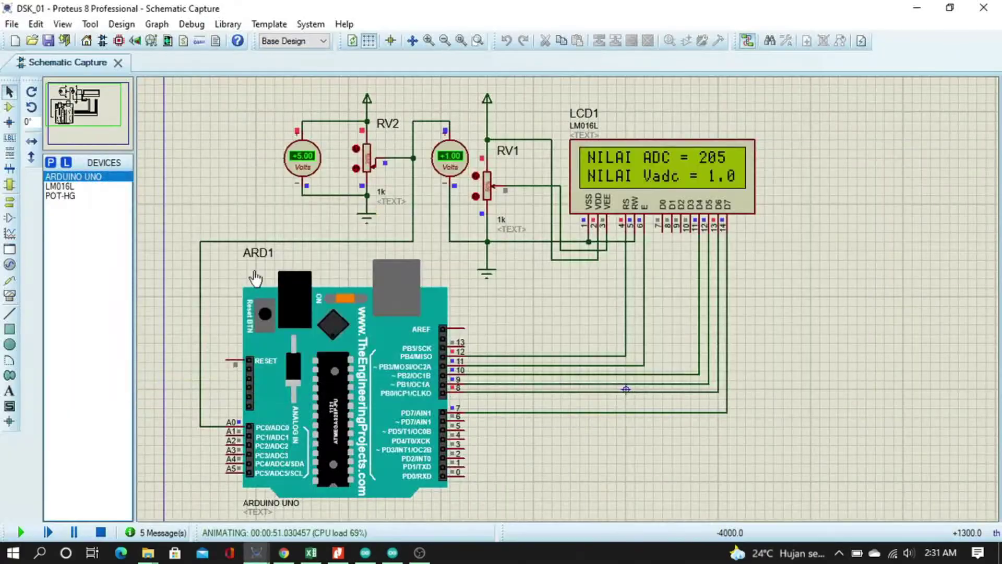
{"action": "key", "text": "alt+Tab"}
{"action": "type", "text": "205"}
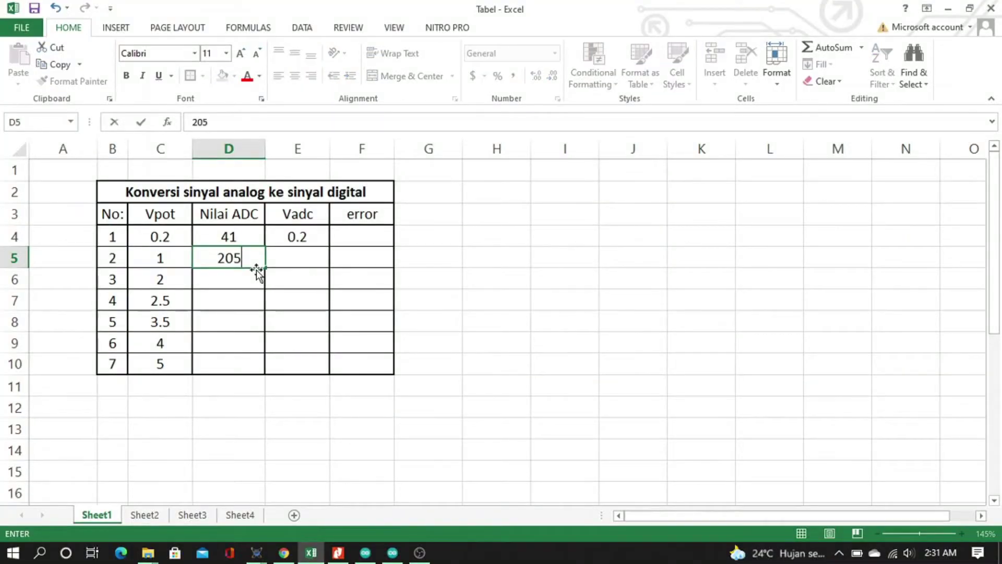
{"action": "key", "text": "Tab"}
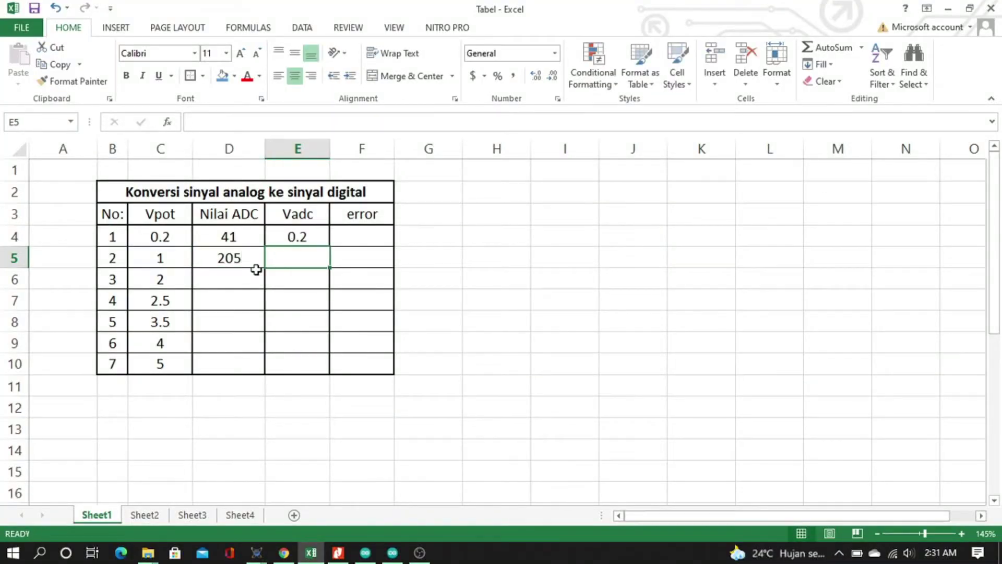
{"action": "type", "text": "1.0"}
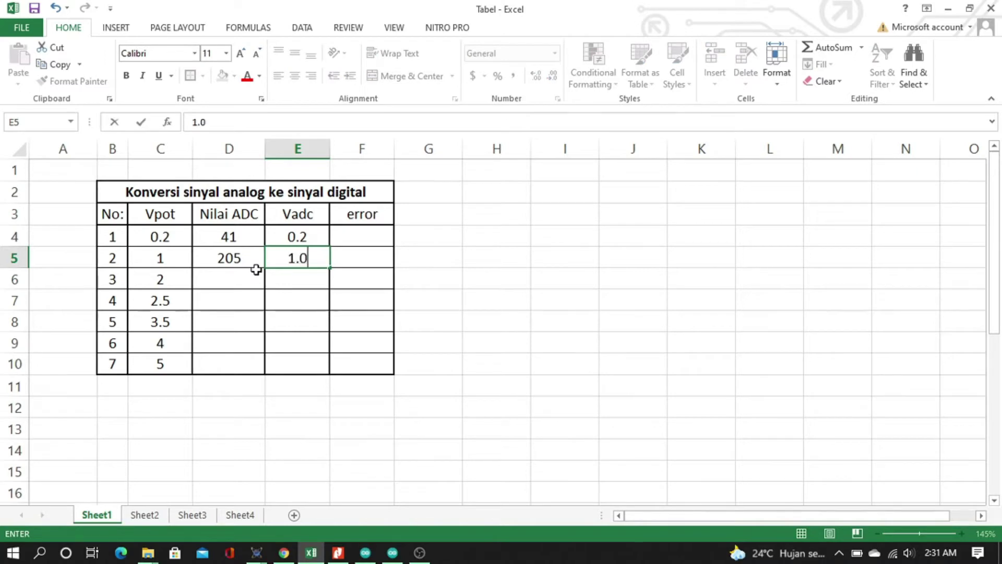
{"action": "key", "text": "Return"}
{"action": "left_click", "coordinate": [256, 271]}
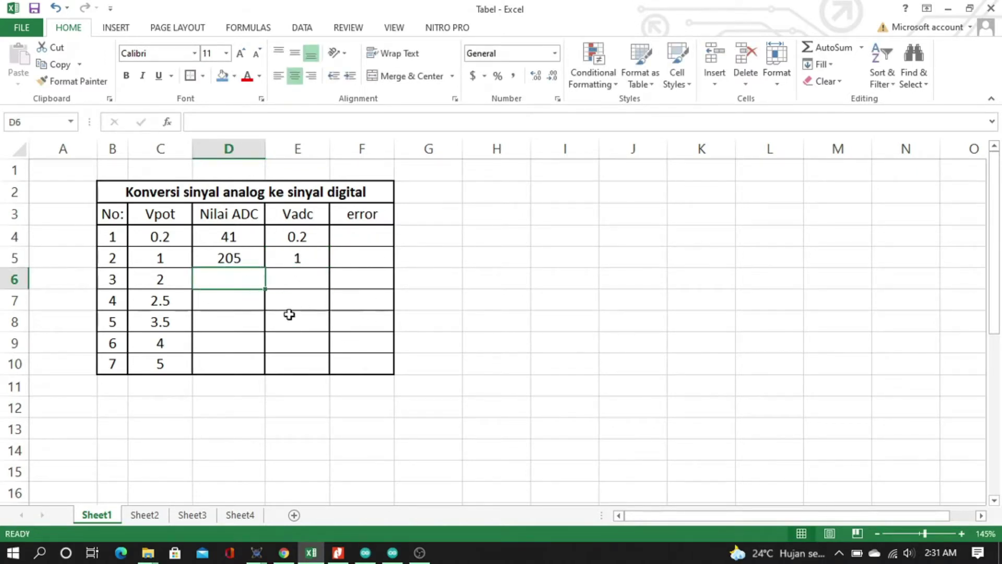
Step: Switch to Proteus and raise potentiometer RV2 in the running simulation until its output voltage is 2.00 V
{"action": "key", "text": "alt+Tab"}
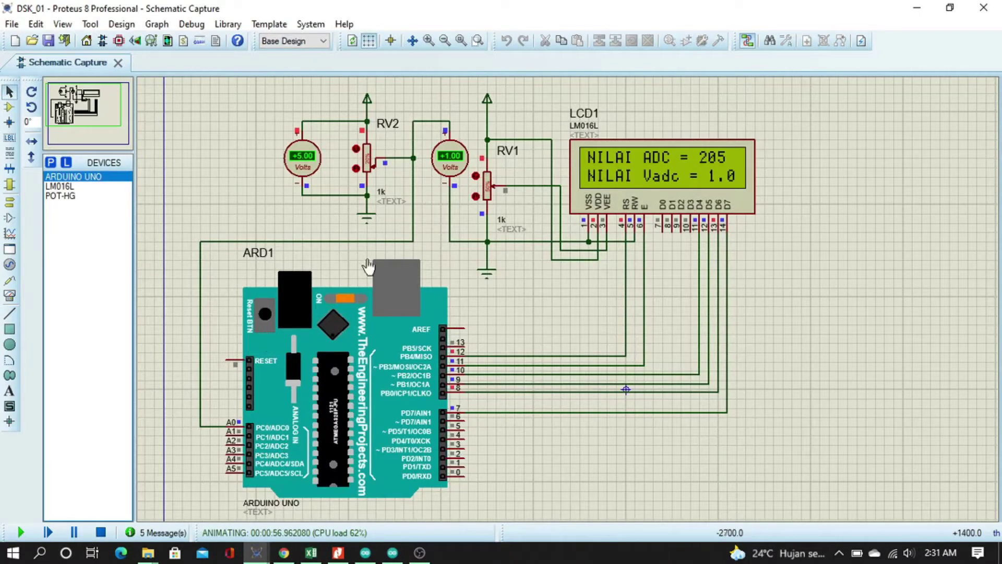
{"action": "left_click", "coordinate": [355, 149]}
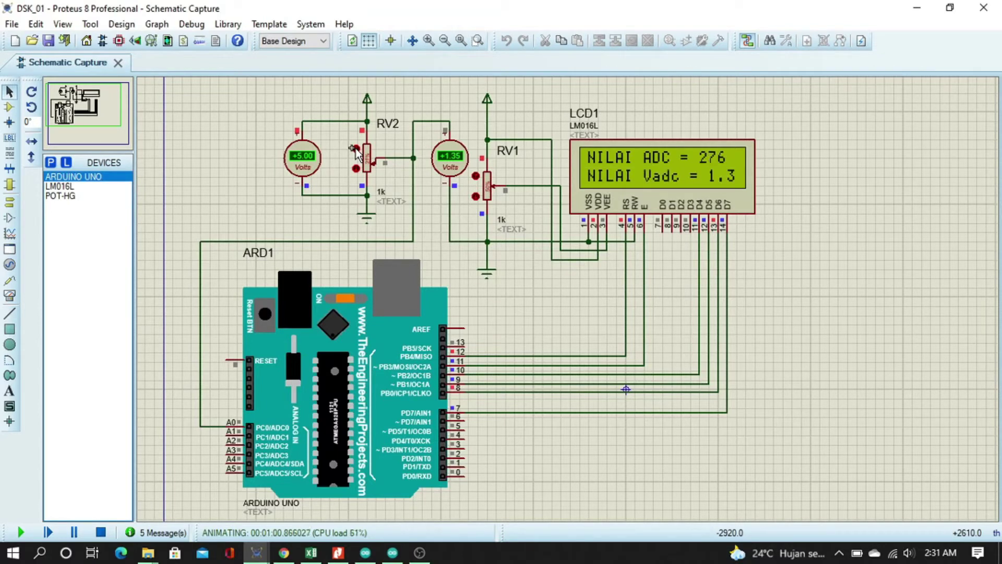
{"action": "left_click", "coordinate": [356, 148]}
{"action": "left_click", "coordinate": [355, 148]}
{"action": "left_click", "coordinate": [355, 148]}
{"action": "left_click", "coordinate": [355, 148]}
{"action": "left_click", "coordinate": [356, 148]}
{"action": "left_click", "coordinate": [355, 148]}
{"action": "left_click", "coordinate": [356, 148]}
{"action": "left_click", "coordinate": [355, 148]}
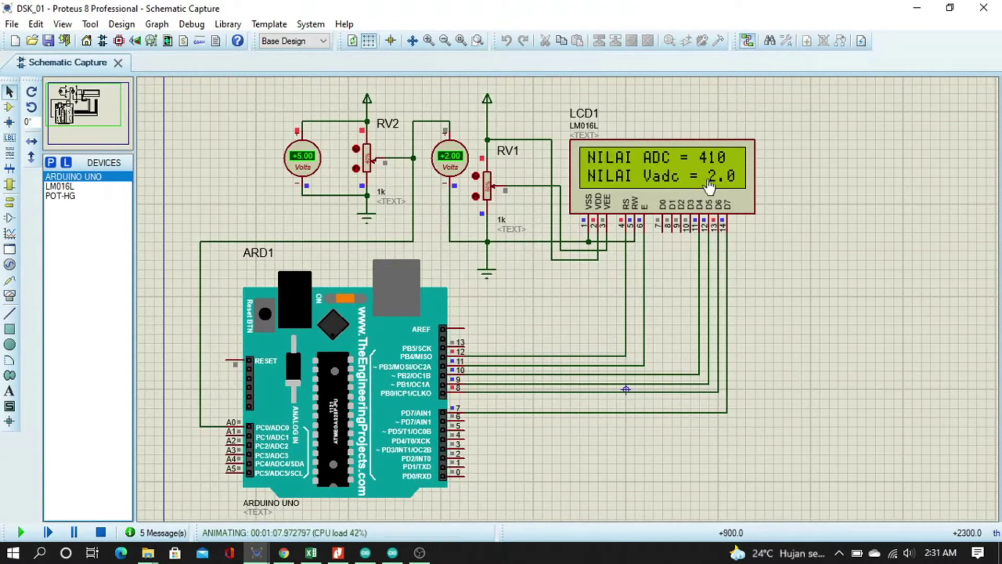
Step: Return to the Excel table and record 410 as Nilai ADC and 2 as Vadc for the 2 V row
{"action": "key", "text": "alt+Tab"}
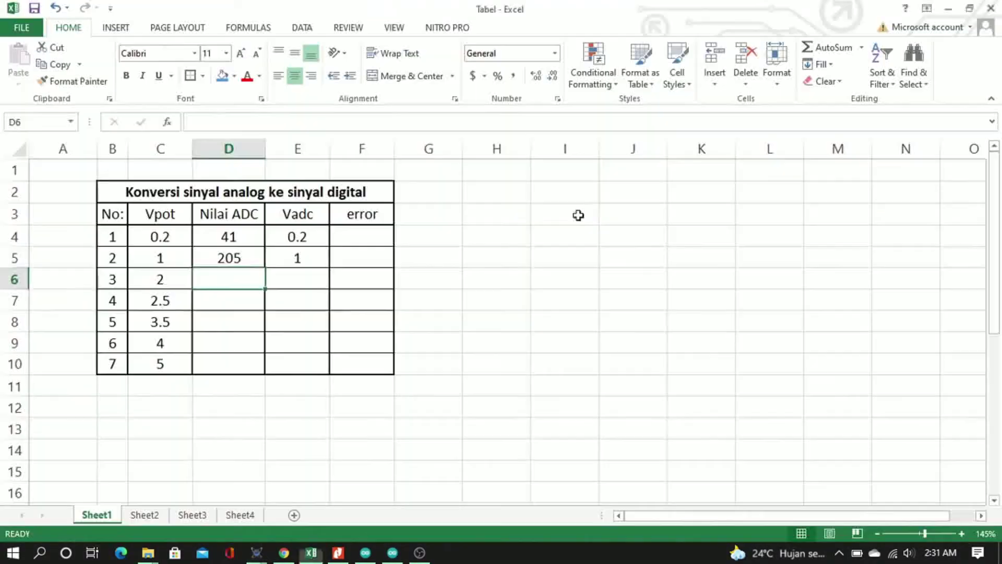
{"action": "type", "text": "410"}
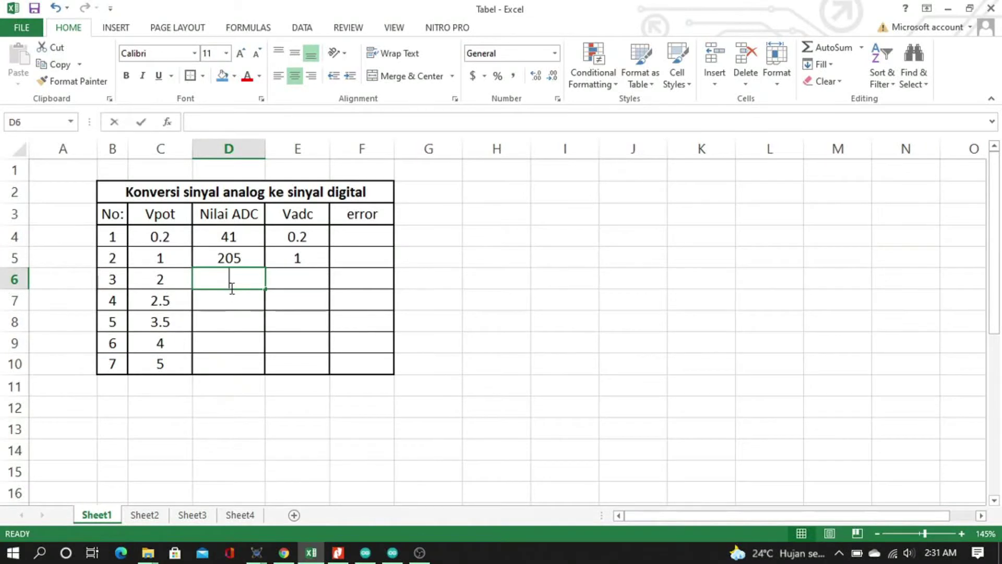
{"action": "key", "text": "Right"}
{"action": "type", "text": "2"}
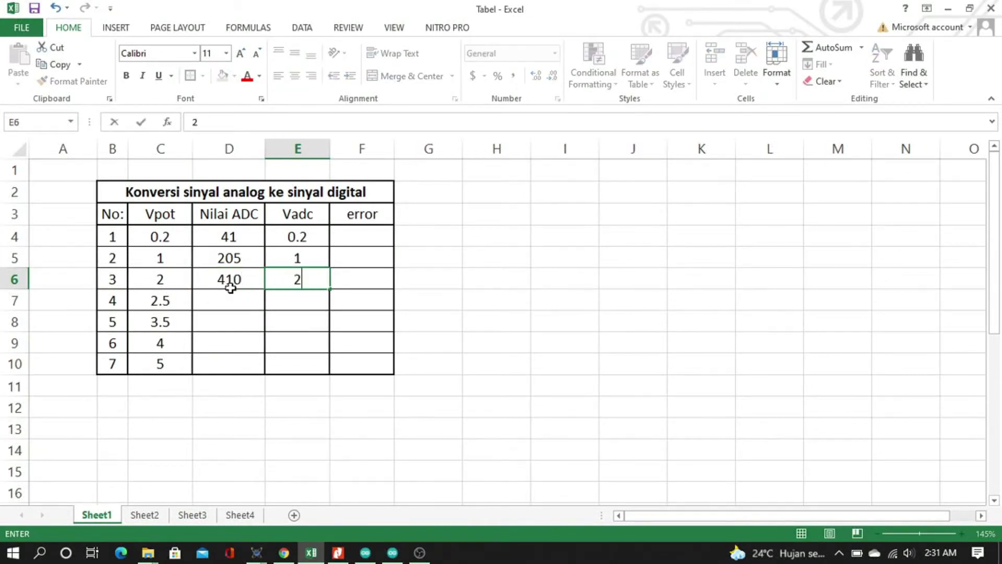
{"action": "key", "text": "Return"}
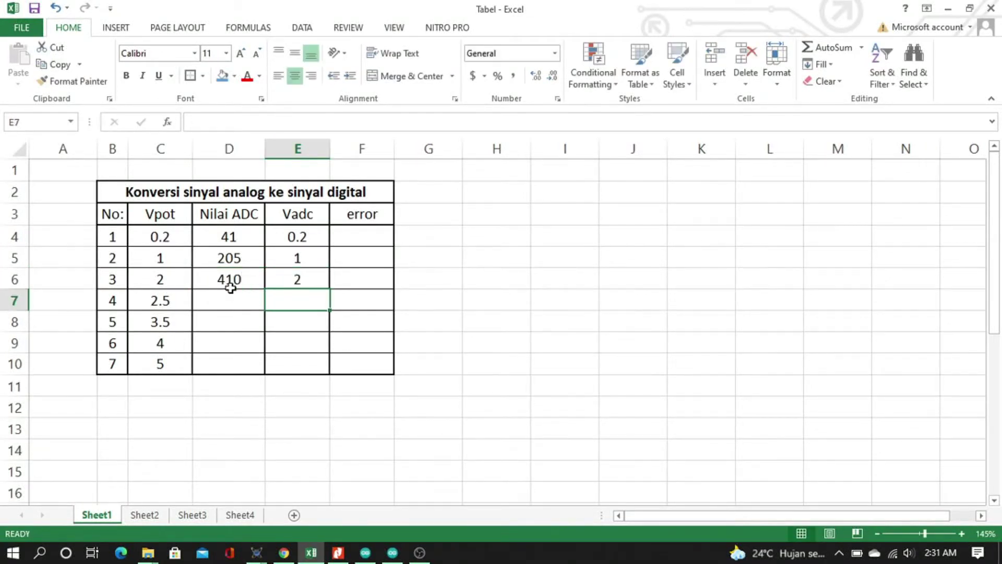
Step: Check the fourth Vpot value, switch to Proteus and raise potentiometer RV2 until its output voltage is 2.50 V
{"action": "left_click", "coordinate": [138, 302]}
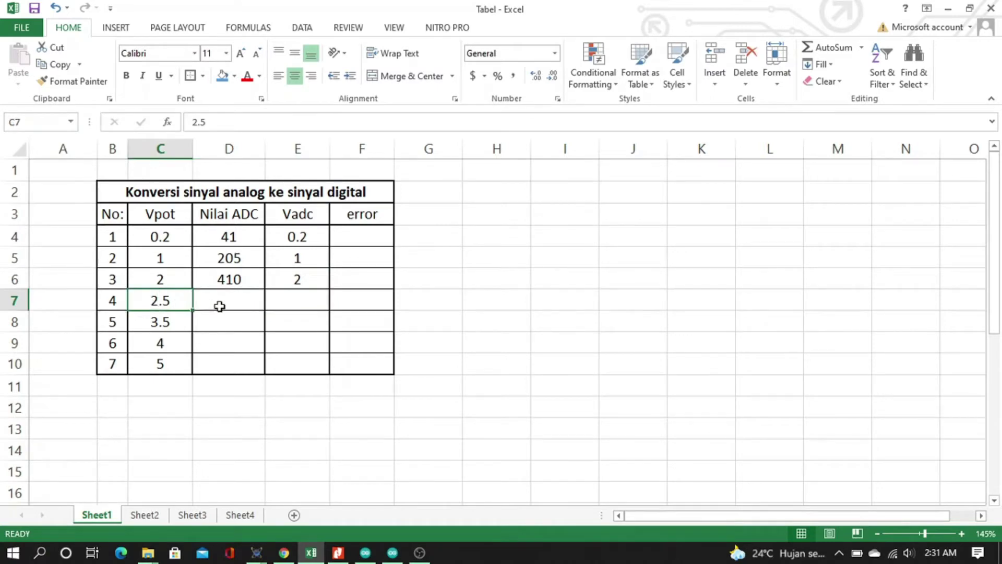
{"action": "key", "text": "alt+Tab"}
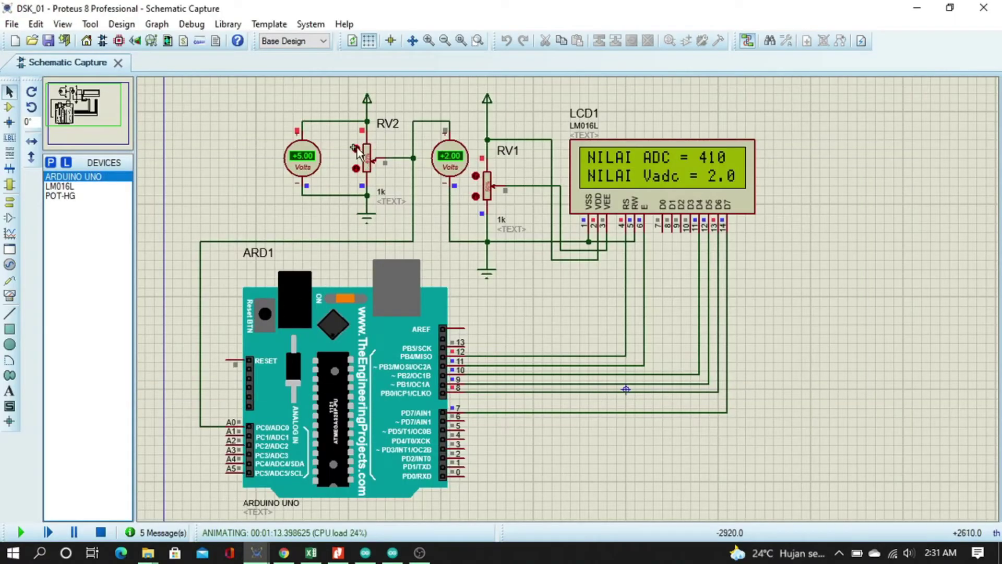
{"action": "left_click", "coordinate": [356, 151]}
{"action": "left_click", "coordinate": [356, 152]}
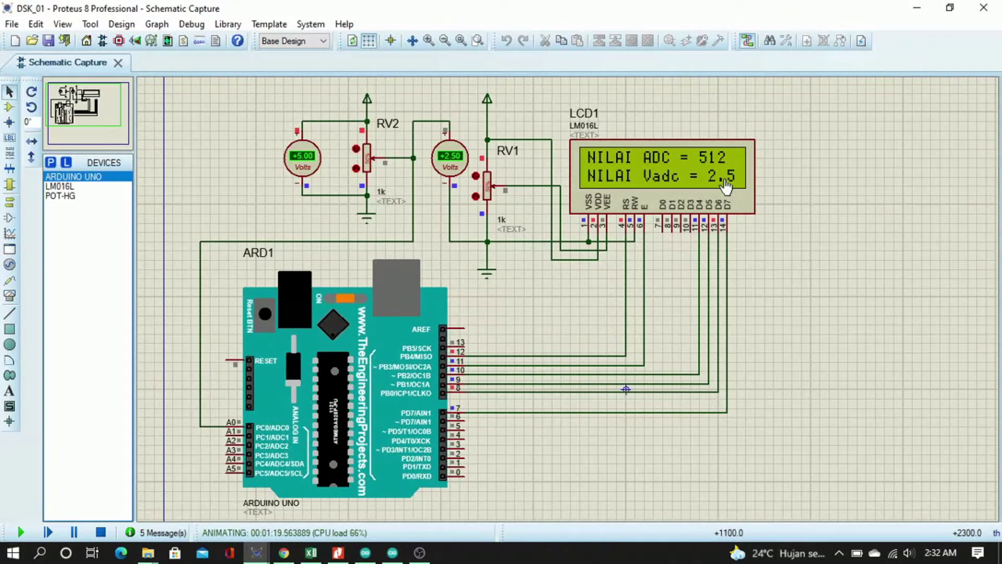
Step: Return to the Excel table and record 512 as Nilai ADC and 2.5 as Vadc for the 2.5 V row
{"action": "key", "text": "alt+Tab"}
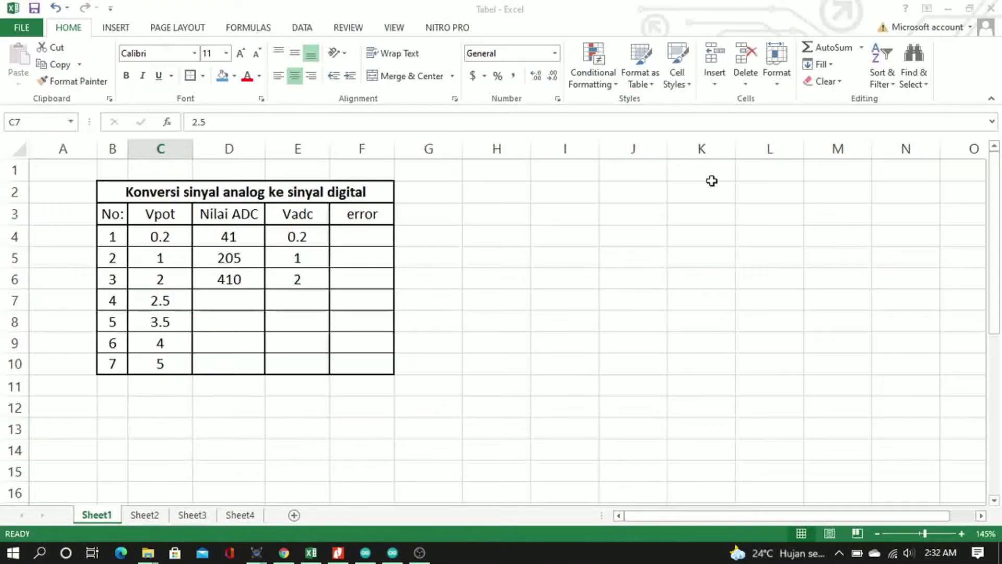
{"action": "left_click", "coordinate": [247, 299]}
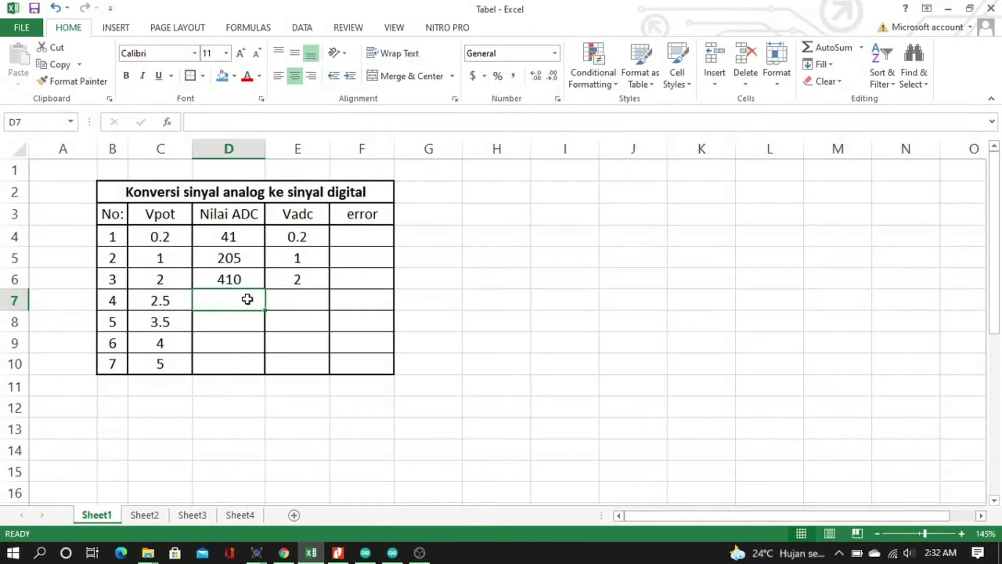
{"action": "type", "text": "512"}
{"action": "key", "text": "Tab"}
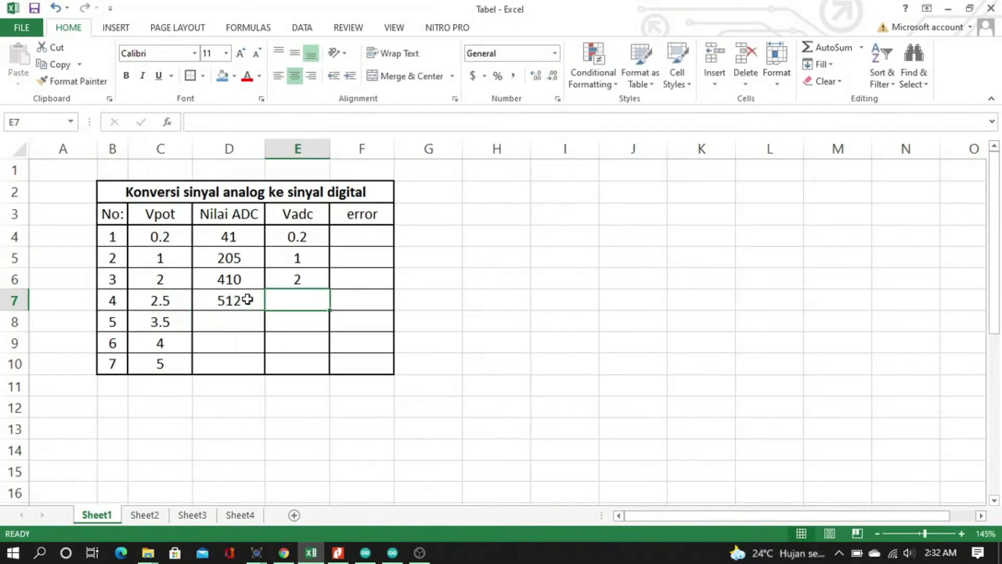
{"action": "type", "text": "2.5"}
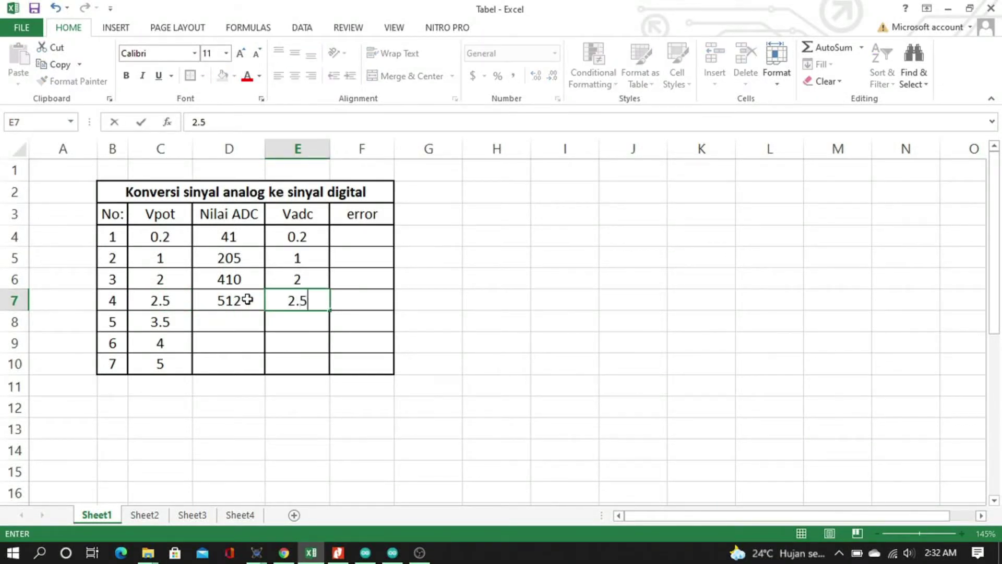
{"action": "left_click", "coordinate": [228, 327]}
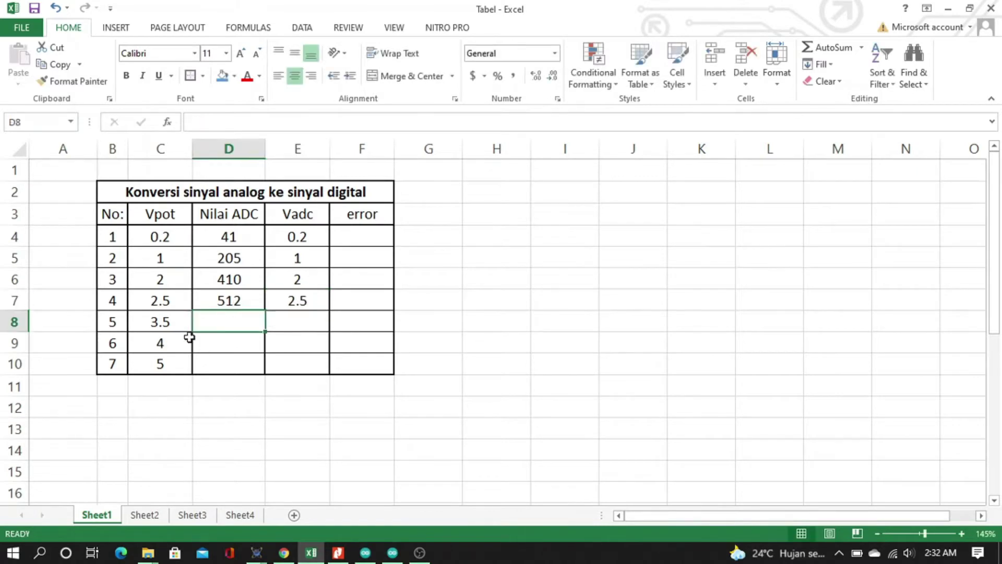
Step: Check the fifth Vpot value, switch to Proteus and raise potentiometer RV2 until its output voltage is 3.50 V
{"action": "left_click", "coordinate": [174, 323]}
{"action": "key", "text": "alt+Tab"}
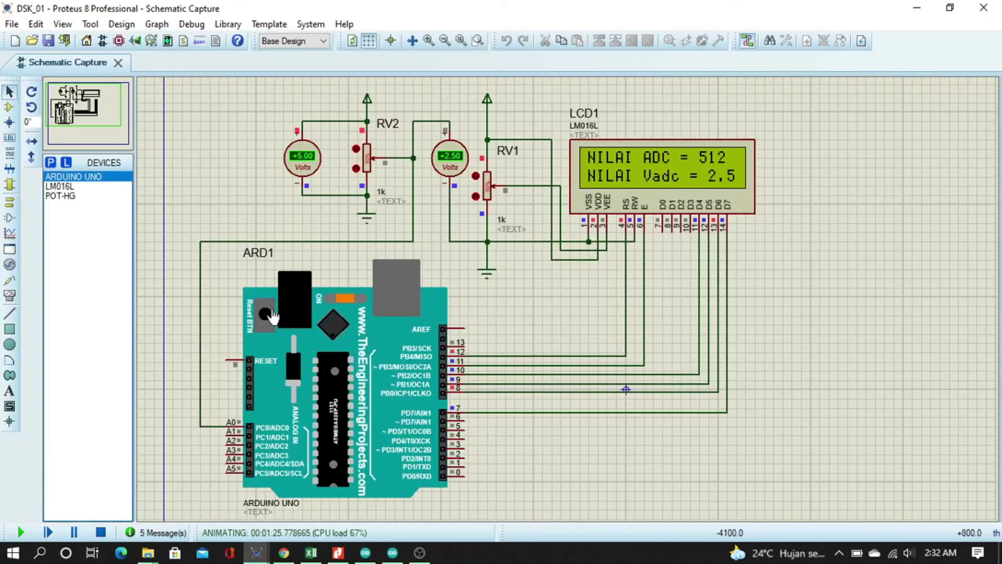
{"action": "left_click", "coordinate": [356, 149]}
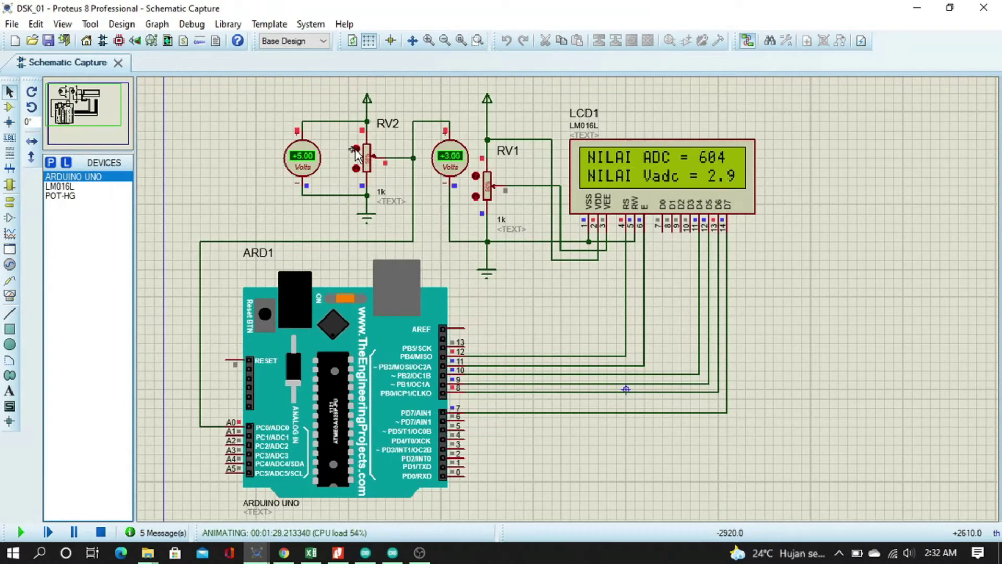
{"action": "left_click", "coordinate": [356, 150]}
{"action": "left_click", "coordinate": [356, 150]}
{"action": "left_click", "coordinate": [356, 149]}
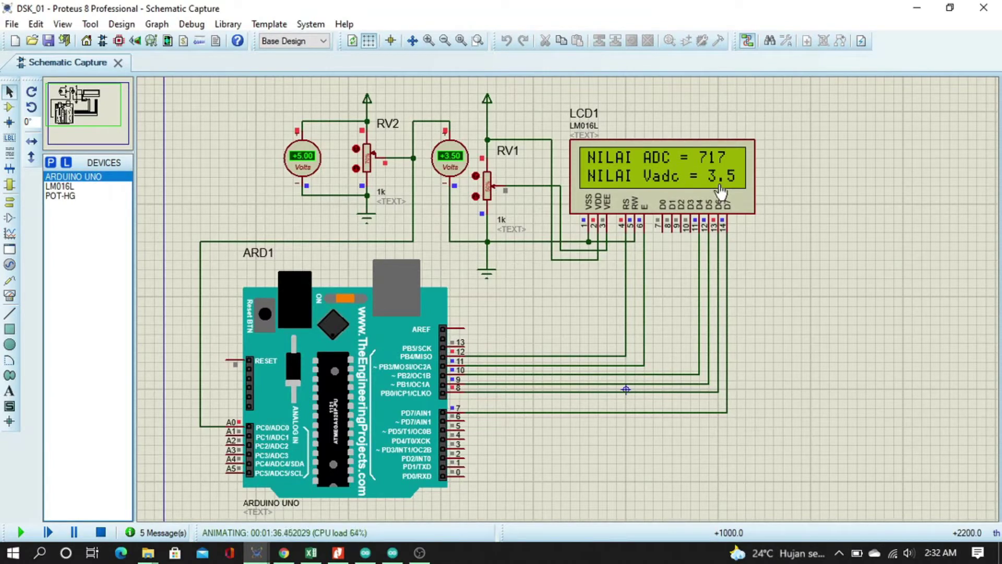
Step: Return to the Excel table and record 717 as Nilai ADC and 3.5 as Vadc for the 3.5 V row
{"action": "key", "text": "alt+Tab"}
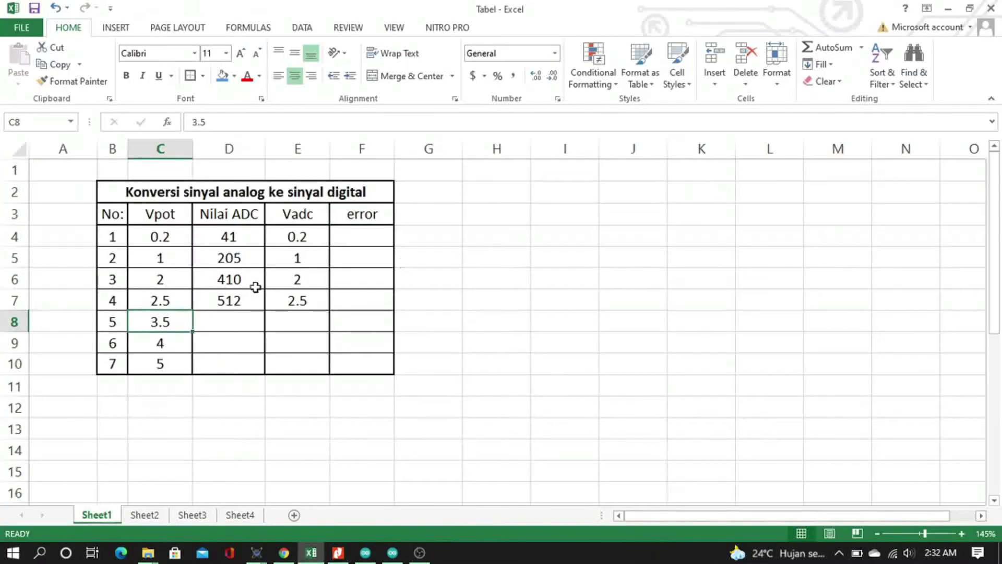
{"action": "left_click", "coordinate": [231, 317]}
{"action": "type", "text": "717"}
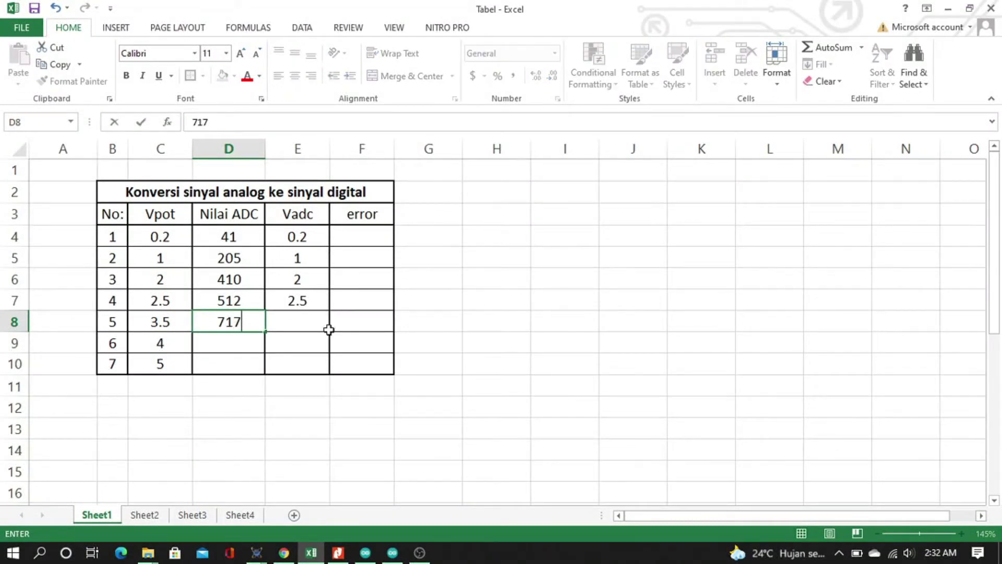
{"action": "left_click", "coordinate": [302, 324]}
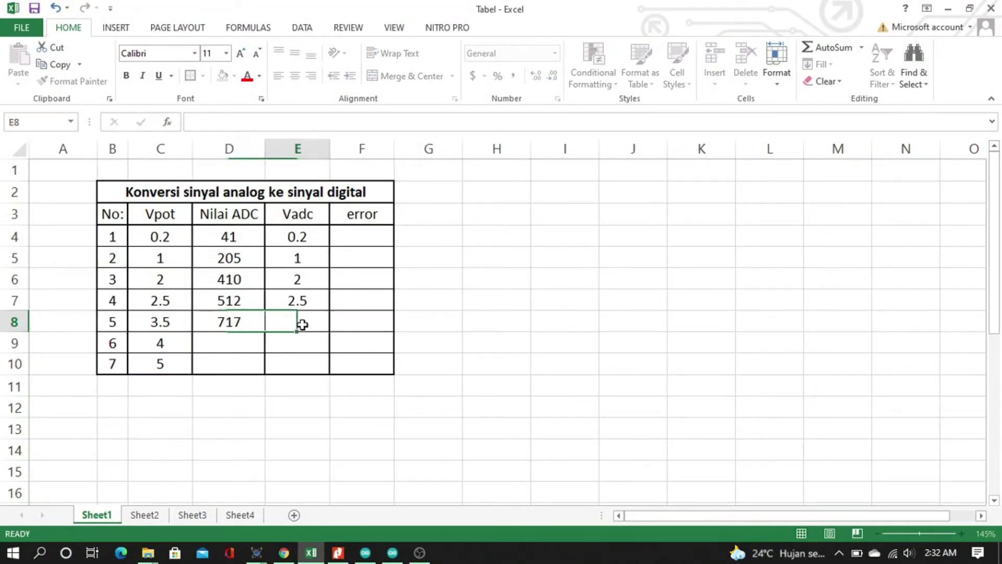
{"action": "type", "text": "3.5"}
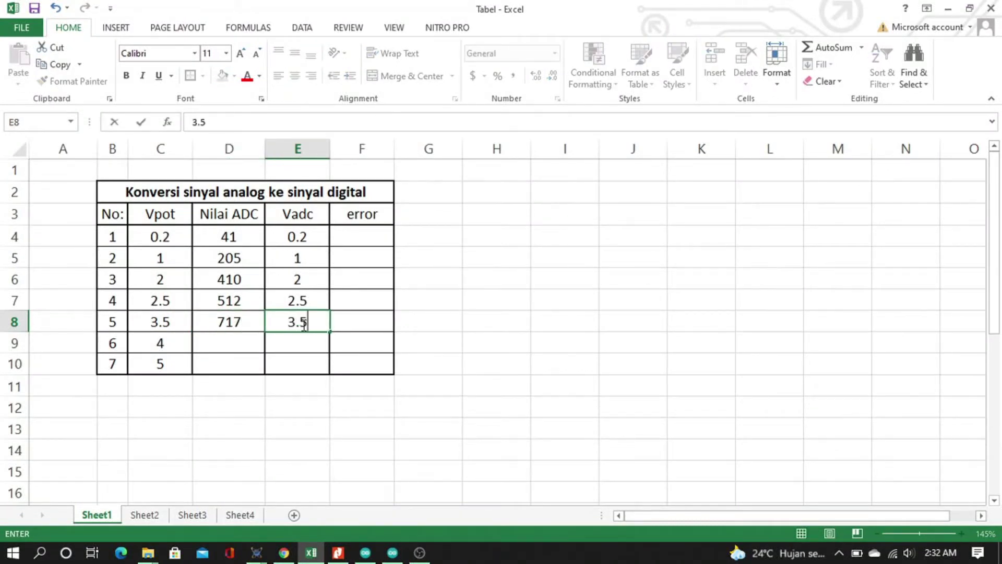
{"action": "key", "text": "Return"}
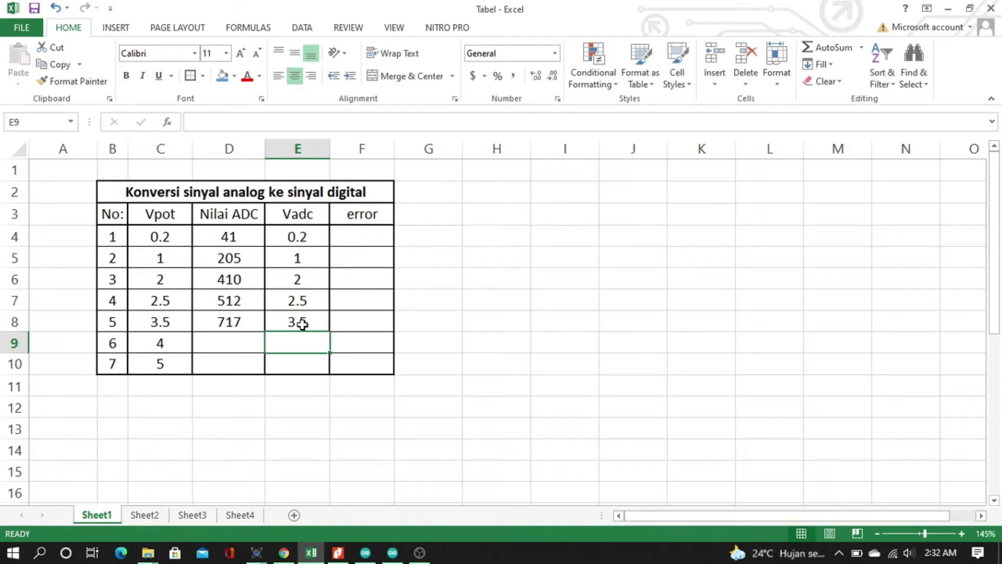
Step: Check the sixth Vpot value, switch to Proteus and raise potentiometer RV2 until its output voltage is 4.00 V
{"action": "left_click", "coordinate": [178, 337]}
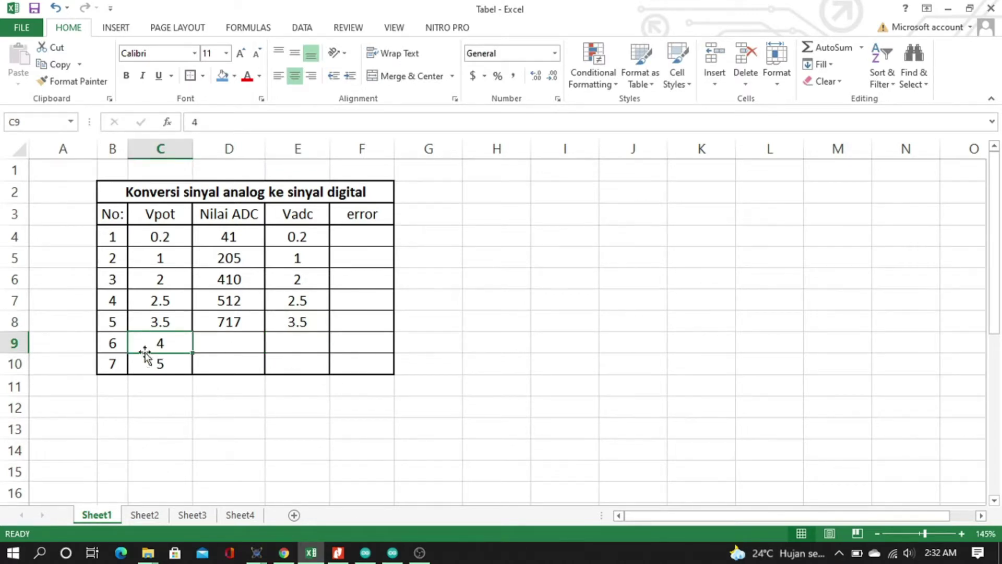
{"action": "left_click", "coordinate": [113, 341]}
{"action": "left_click", "coordinate": [140, 343]}
{"action": "key", "text": "alt+Tab"}
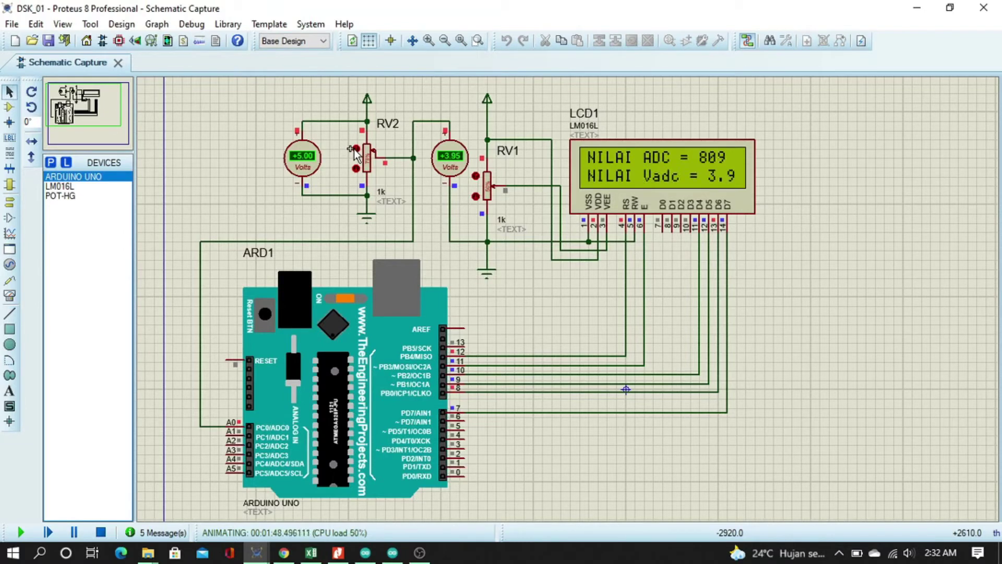
{"action": "left_click", "coordinate": [356, 148]}
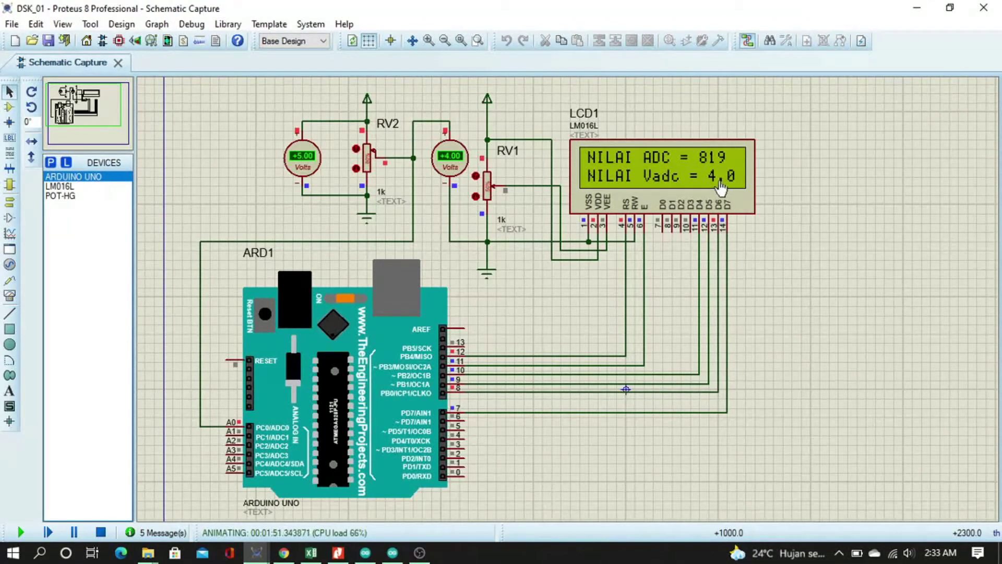
Step: Return to the Excel table and record 819 as Nilai ADC and 4 as Vadc for the 4 V row
{"action": "key", "text": "alt+Tab"}
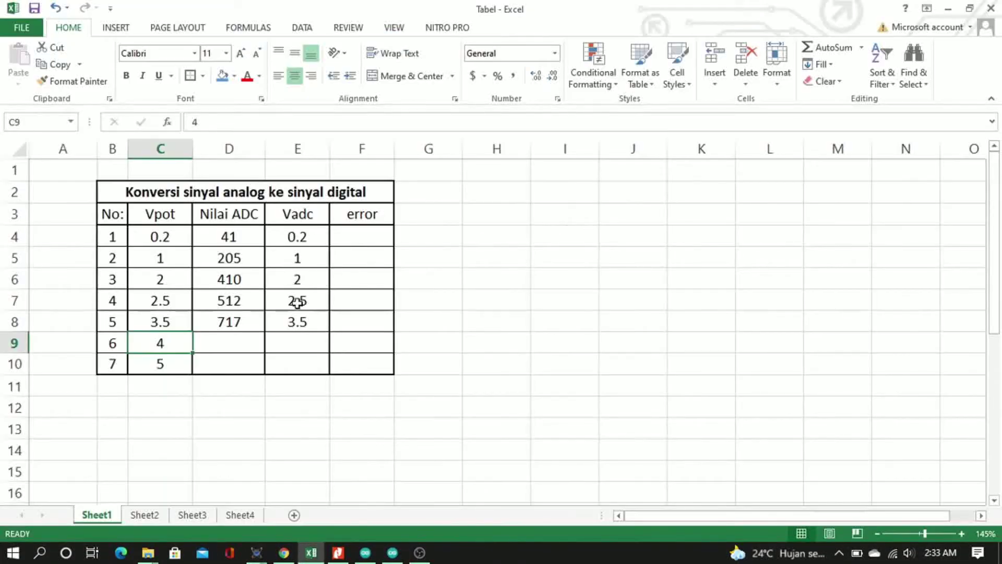
{"action": "left_click", "coordinate": [209, 342]}
{"action": "type", "text": "819"}
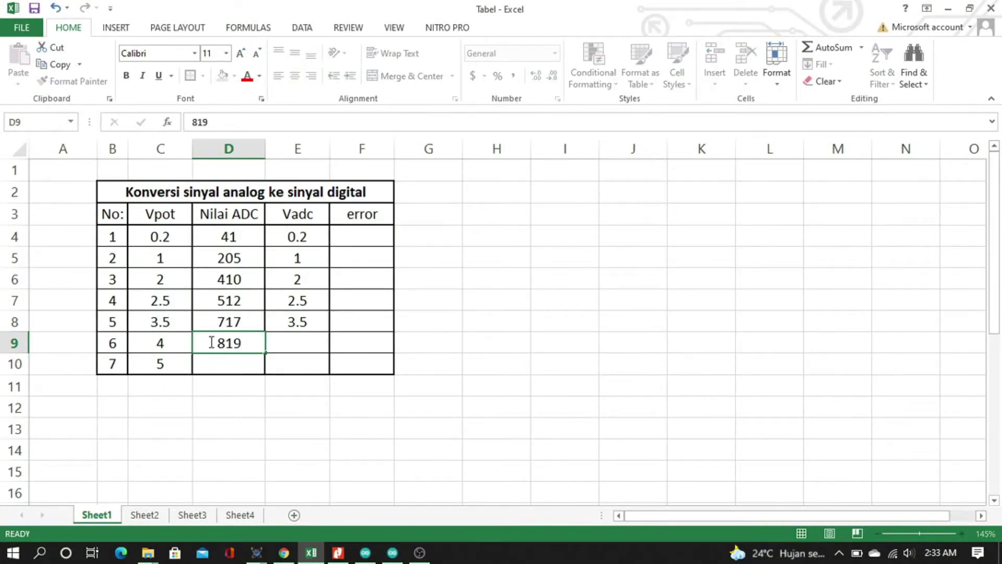
{"action": "key", "text": "Tab"}
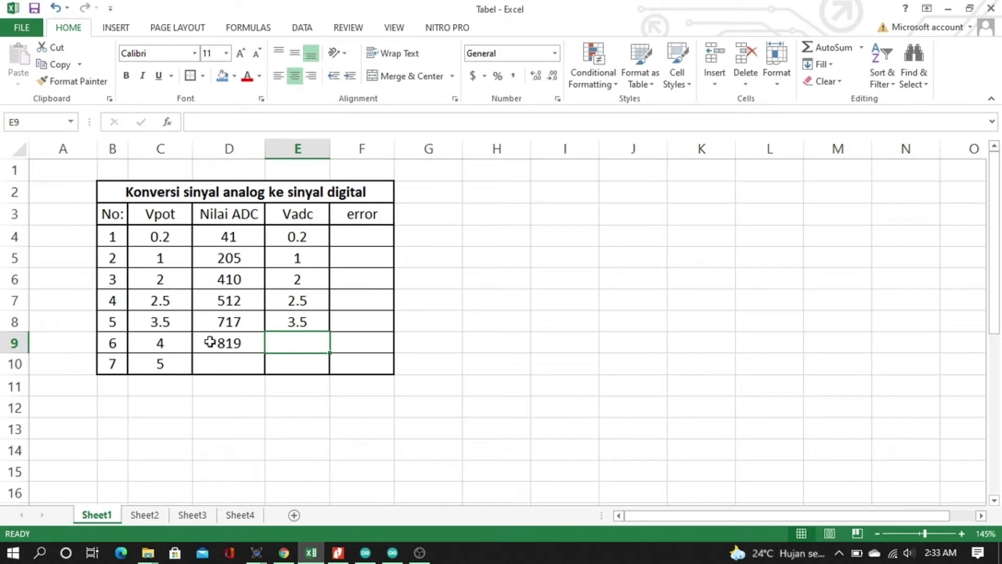
{"action": "type", "text": "4"}
{"action": "key", "text": "Return"}
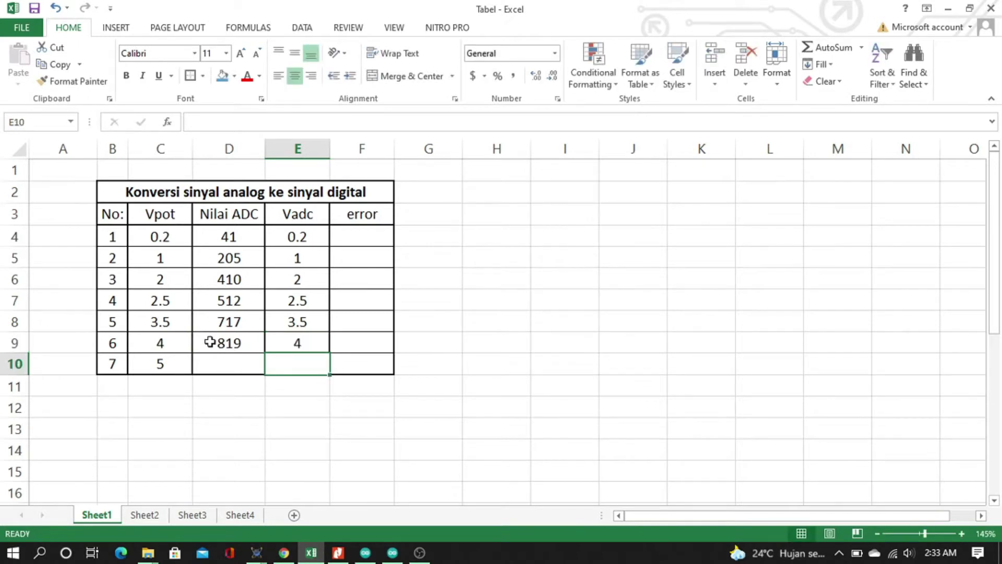
Step: Select the Nilai ADC cell of the seventh row, switch to Proteus and raise potentiometer RV2 until its output voltage is 5.00 V
{"action": "left_click", "coordinate": [224, 364]}
{"action": "key", "text": "alt+Tab"}
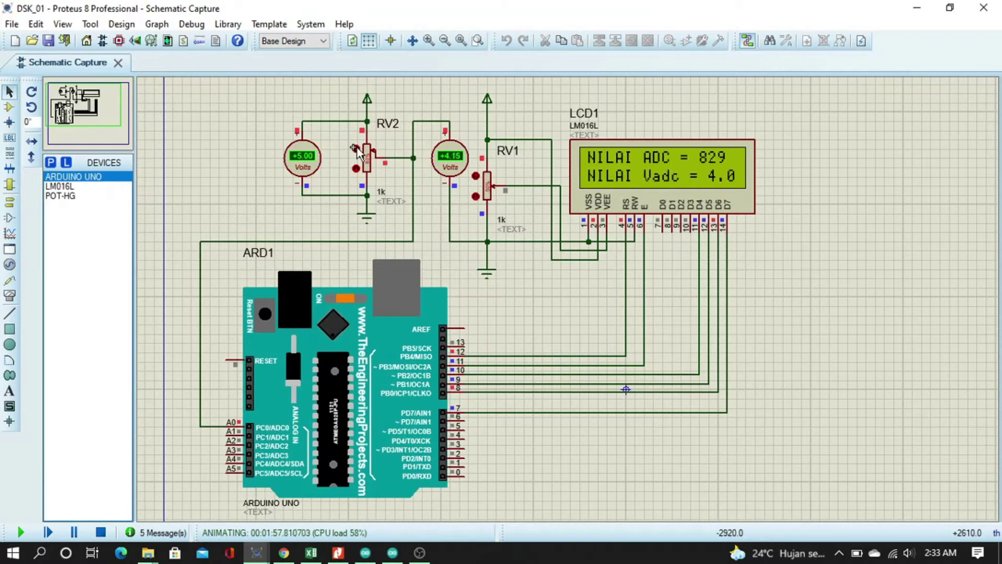
{"action": "left_click", "coordinate": [355, 150]}
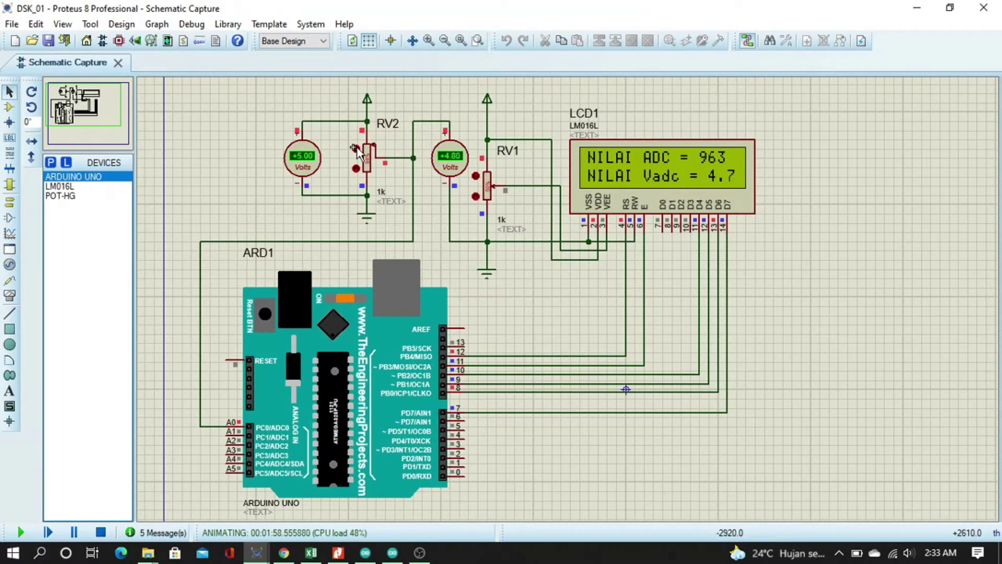
{"action": "left_click", "coordinate": [355, 149]}
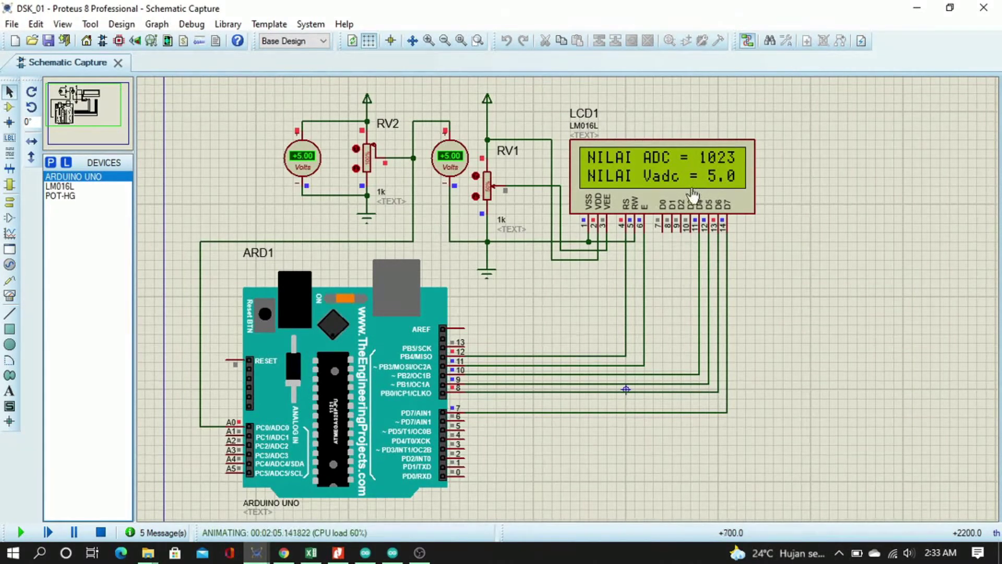
Step: Return to the Excel table and record 1023 as Nilai ADC and 5 as Vadc for the 5 V row
{"action": "key", "text": "alt+Tab"}
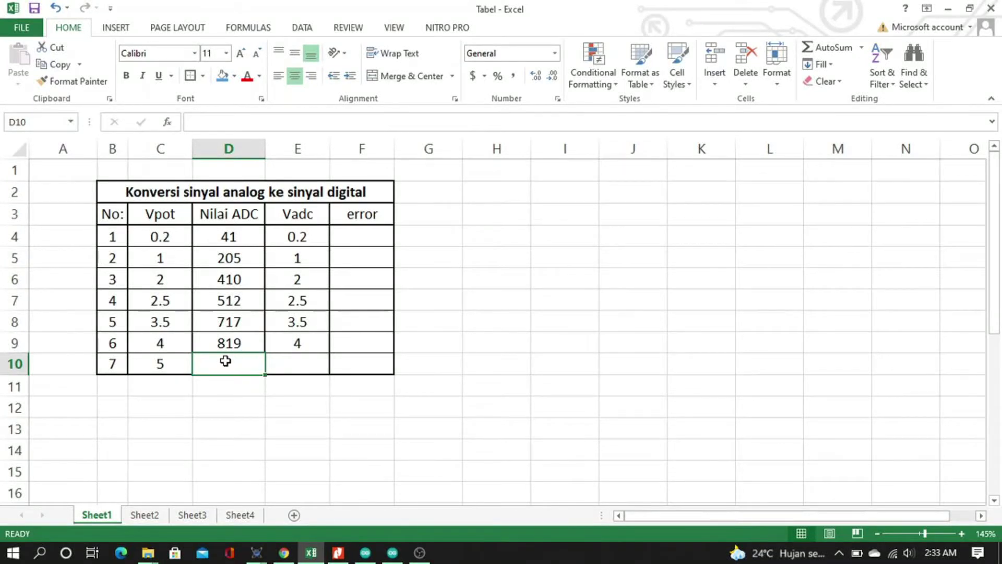
{"action": "type", "text": "1023"}
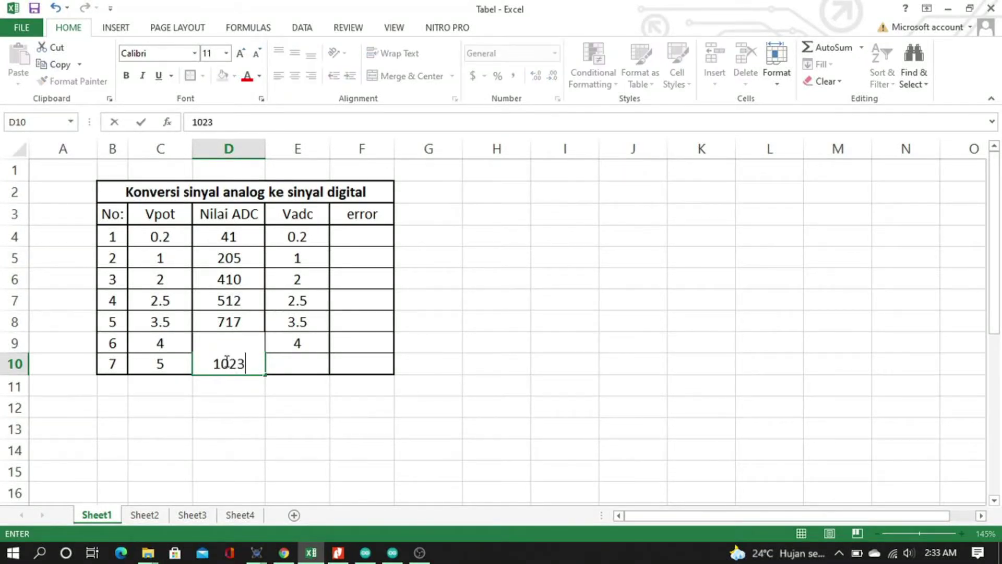
{"action": "key", "text": "ctrl+Return"}
{"action": "left_click", "coordinate": [290, 366]}
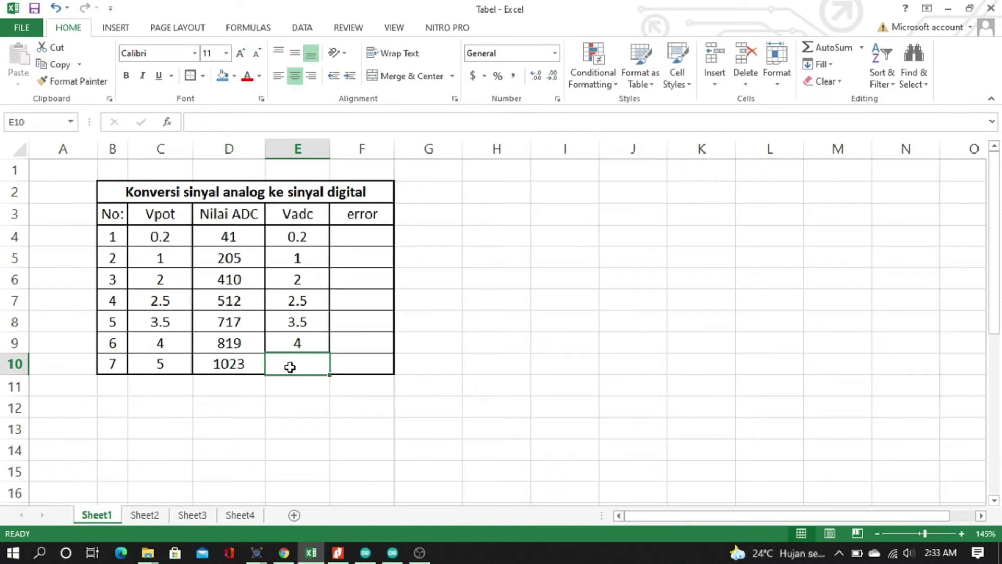
{"action": "type", "text": "5"}
{"action": "key", "text": "Tab"}
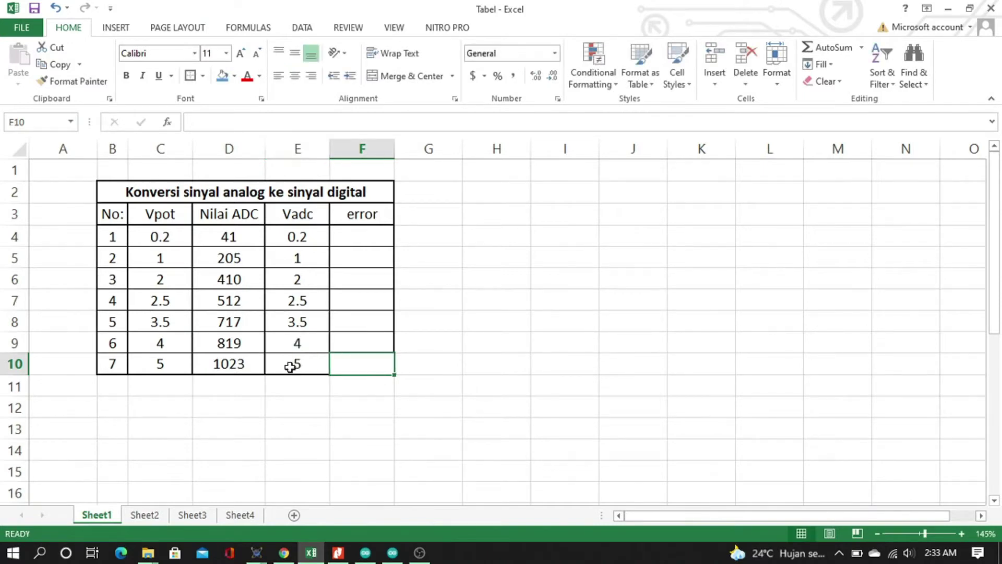
{"action": "left_click", "coordinate": [235, 365]}
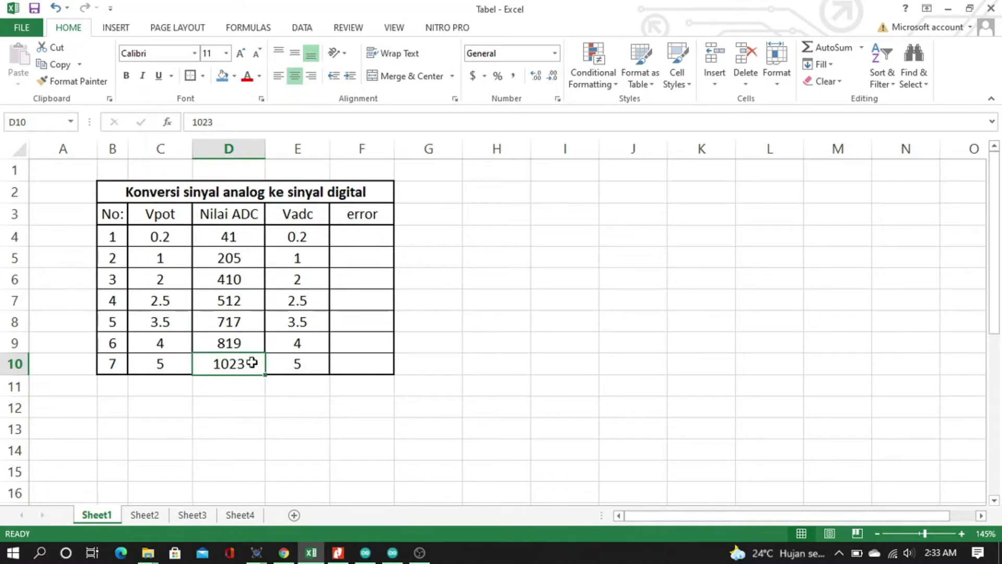
{"action": "left_click", "coordinate": [402, 301]}
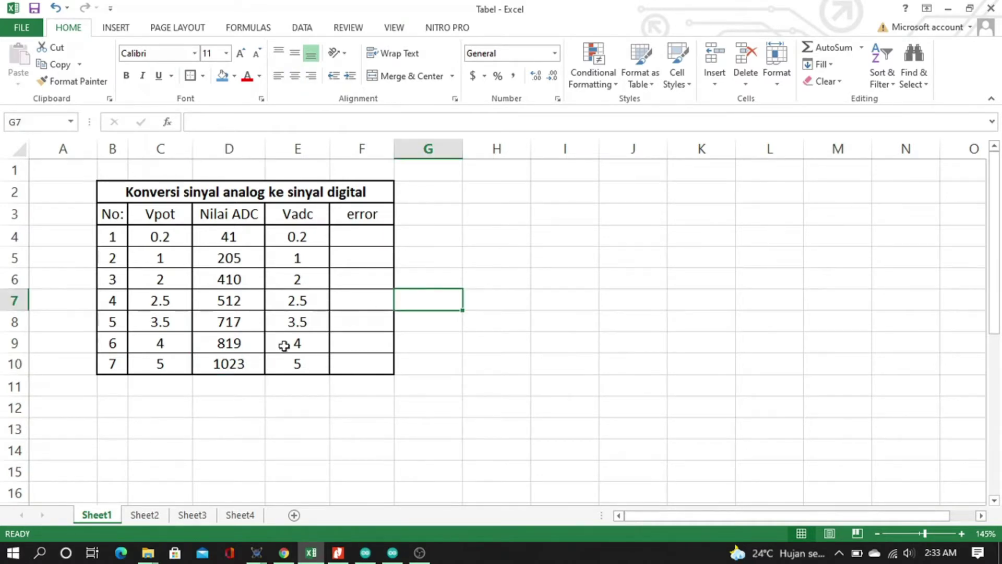
Step: Fill in the error column for all seven rows as percentages, with the formula =C4-E4*100% in F4
{"action": "left_click", "coordinate": [362, 235]}
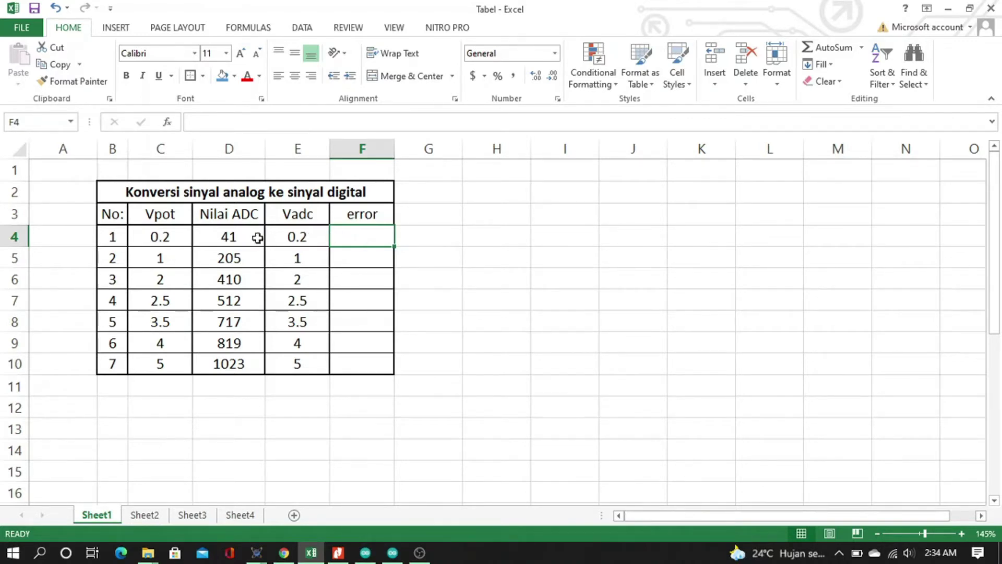
{"action": "left_click", "coordinate": [162, 237]}
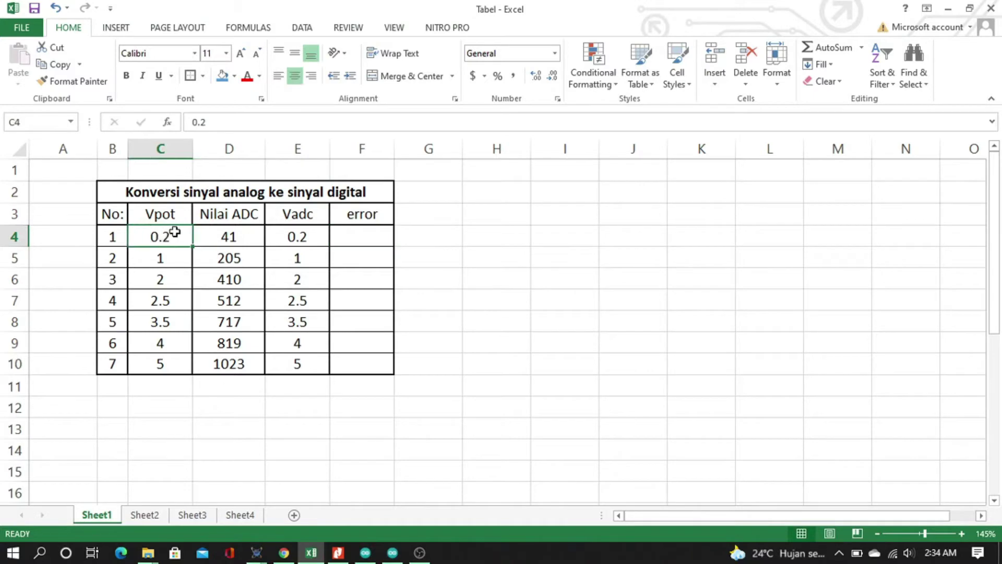
{"action": "left_click", "coordinate": [349, 234]}
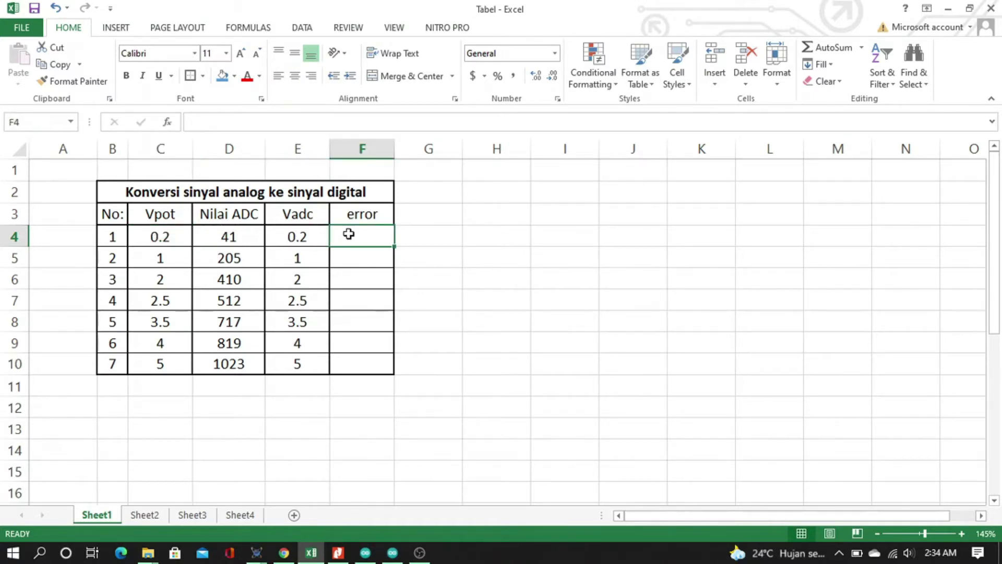
{"action": "key", "text": "ctrl+z"}
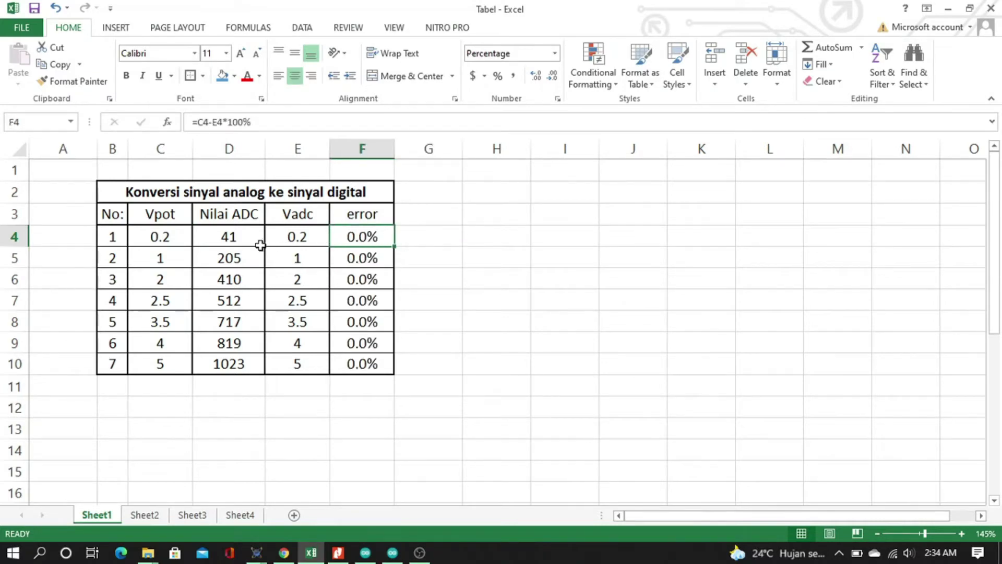
Step: Compare Vpot with Vadc row by row through all seven rows and review the error column
{"action": "left_click", "coordinate": [189, 236]}
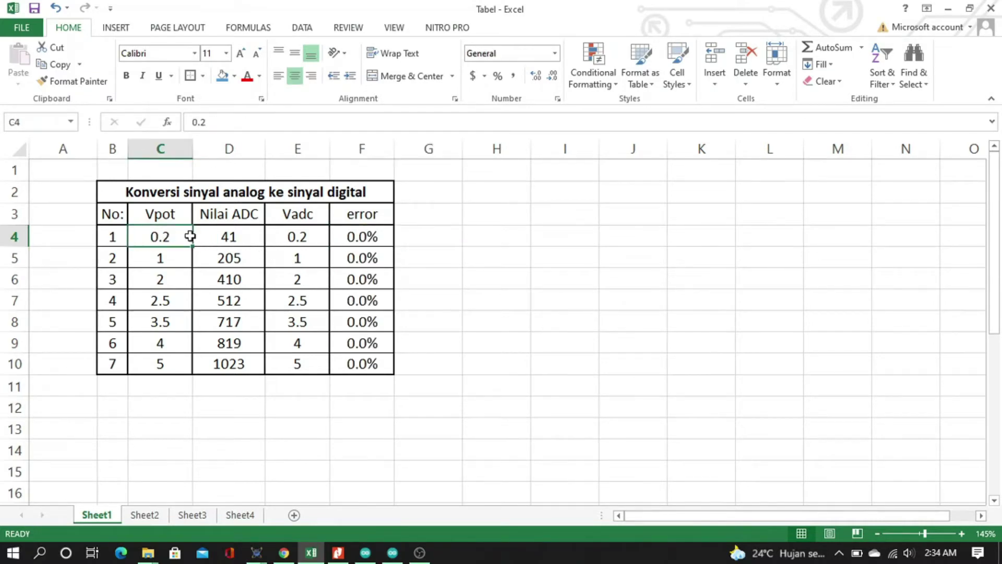
{"action": "left_click", "coordinate": [276, 234]}
{"action": "left_click", "coordinate": [156, 257]}
{"action": "left_click", "coordinate": [291, 254]}
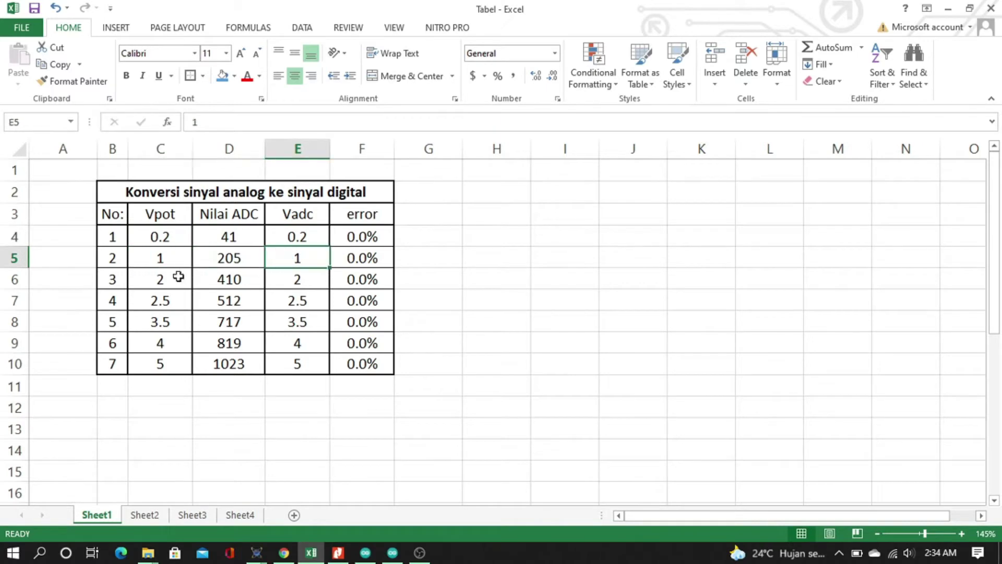
{"action": "left_click", "coordinate": [176, 277]}
{"action": "left_click", "coordinate": [289, 281]}
{"action": "left_click", "coordinate": [182, 304]}
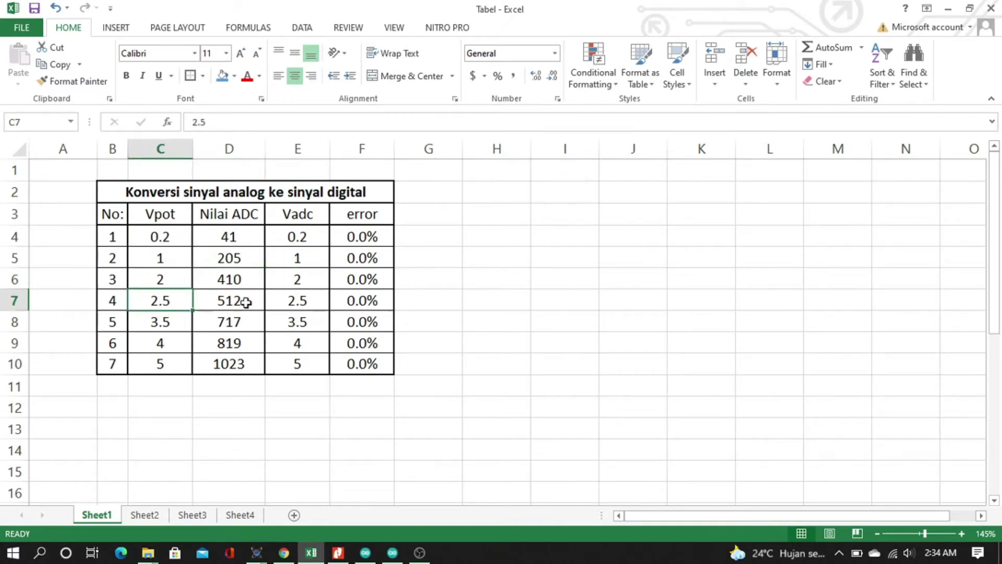
{"action": "left_click", "coordinate": [288, 301]}
{"action": "left_click", "coordinate": [186, 321]}
{"action": "left_click", "coordinate": [278, 321]}
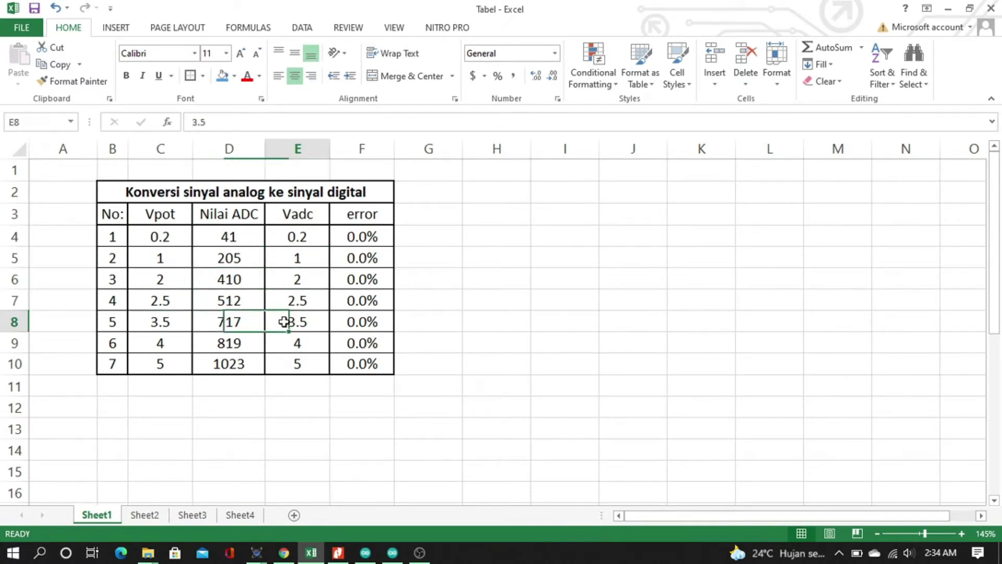
{"action": "left_click", "coordinate": [184, 346]}
{"action": "left_click", "coordinate": [282, 346]}
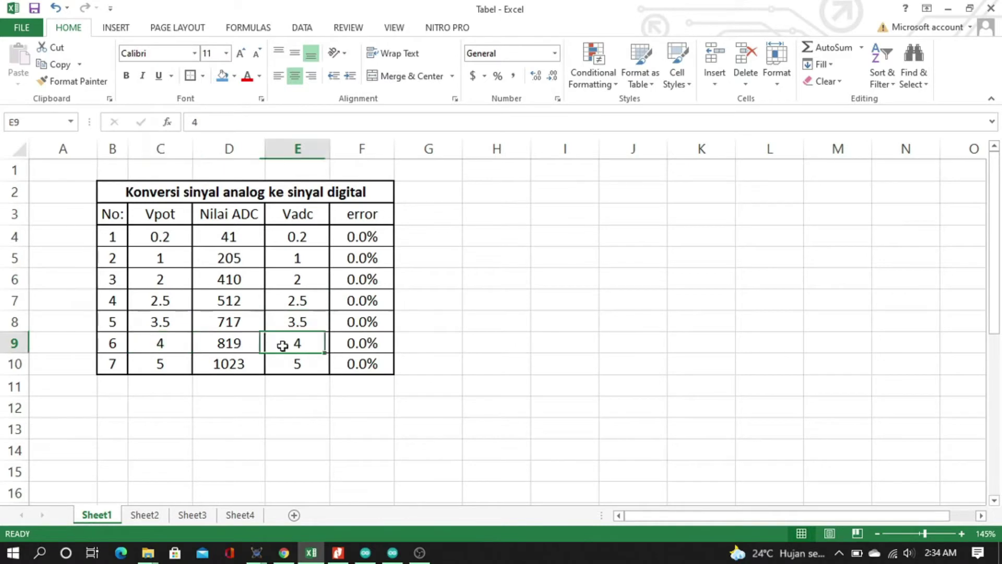
{"action": "left_click", "coordinate": [180, 363]}
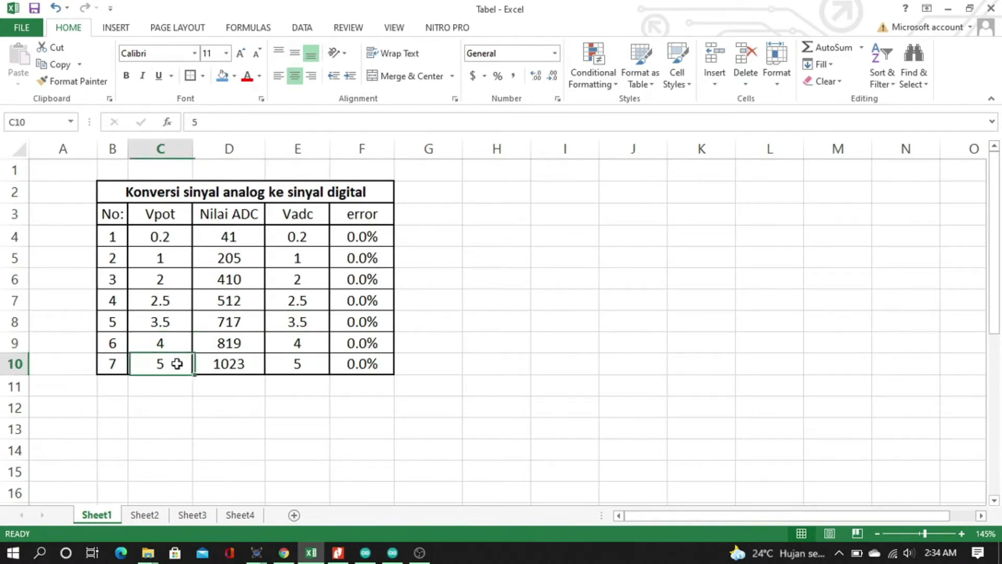
{"action": "left_click", "coordinate": [294, 360]}
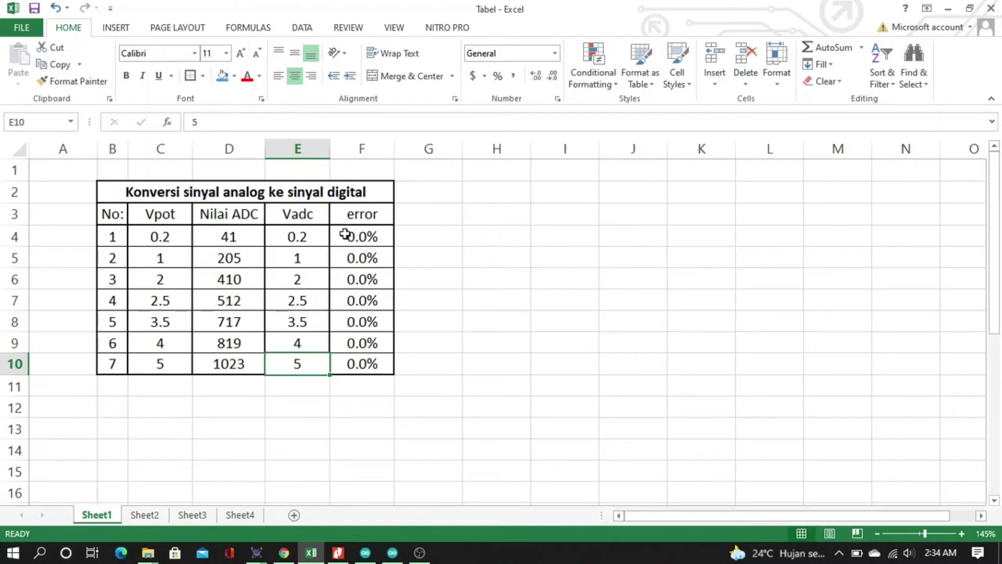
{"action": "left_click_drag", "start_coordinate": [342, 233], "coordinate": [345, 365]}
{"action": "left_click", "coordinate": [63, 192]}
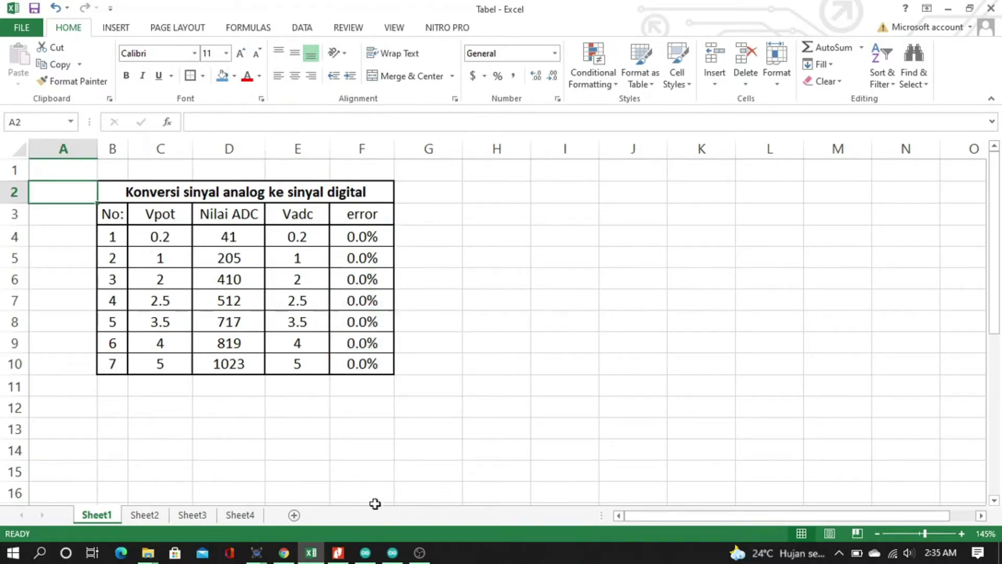
Step: Switch to the lab module PDF in Nitro Pro and read the part B procedure, program and wiring figure for PWM motor speed control
{"action": "left_click", "coordinate": [338, 552]}
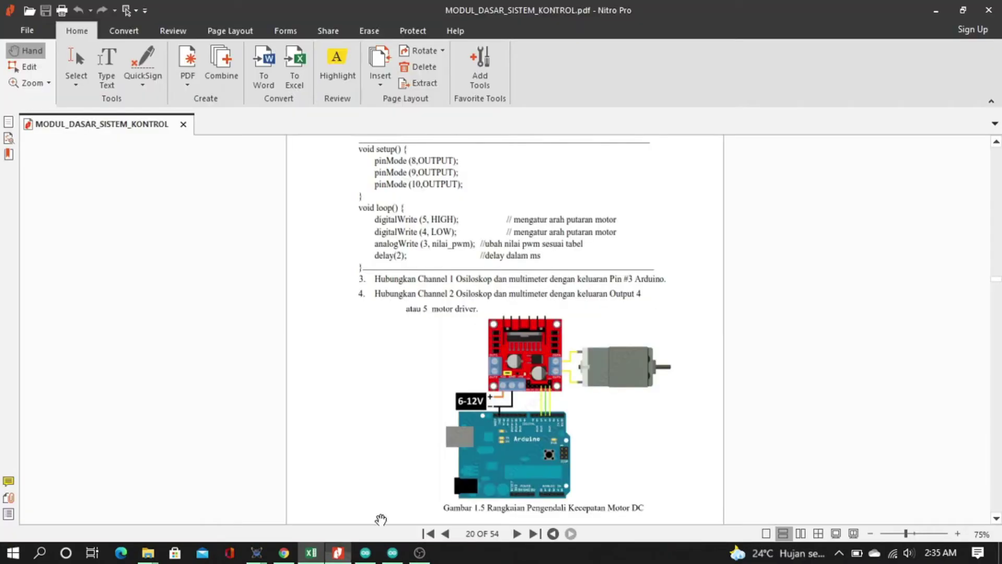
{"action": "scroll", "coordinate": [448, 336], "scroll_direction": "up", "scroll_amount": 5}
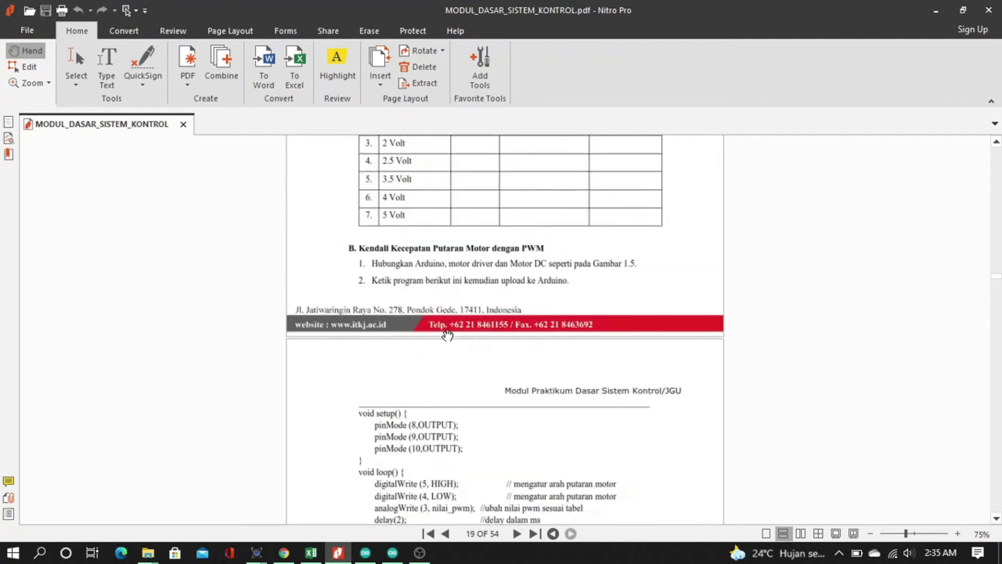
{"action": "scroll", "coordinate": [447, 335], "scroll_direction": "down", "scroll_amount": 2}
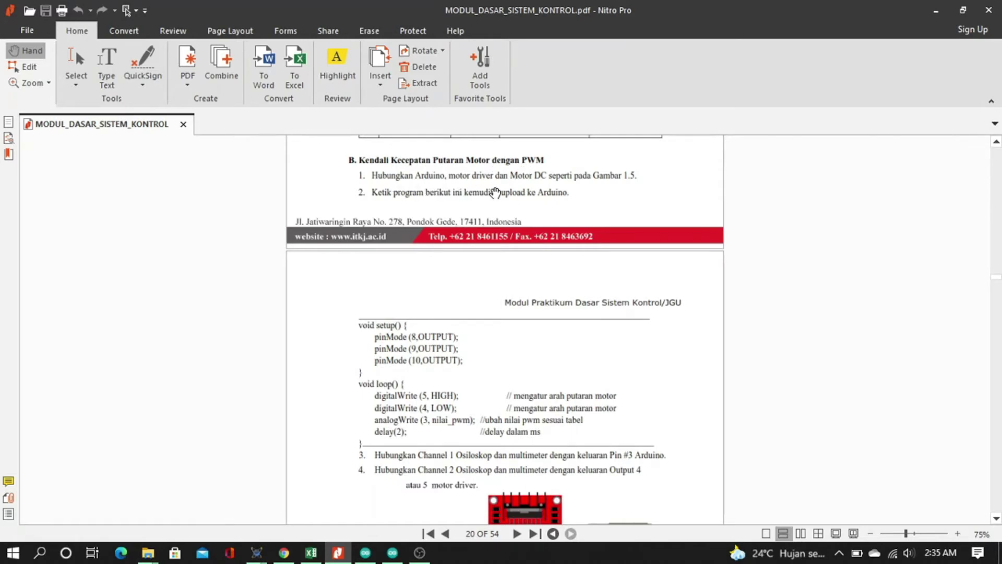
{"action": "scroll", "coordinate": [462, 230], "scroll_direction": "down", "scroll_amount": 2}
{"action": "scroll", "coordinate": [459, 238], "scroll_direction": "down", "scroll_amount": 2}
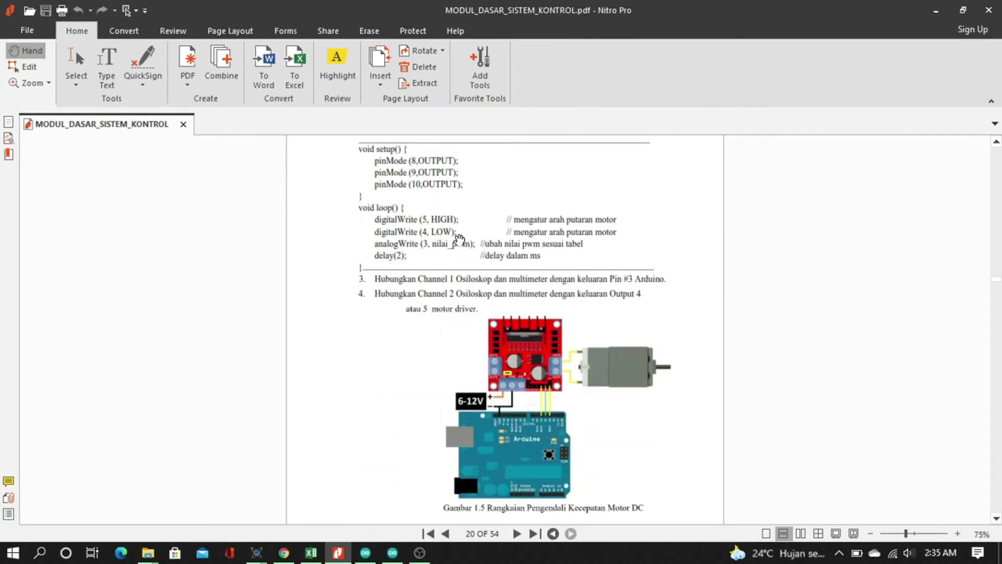
{"action": "scroll", "coordinate": [459, 239], "scroll_direction": "down", "scroll_amount": 1}
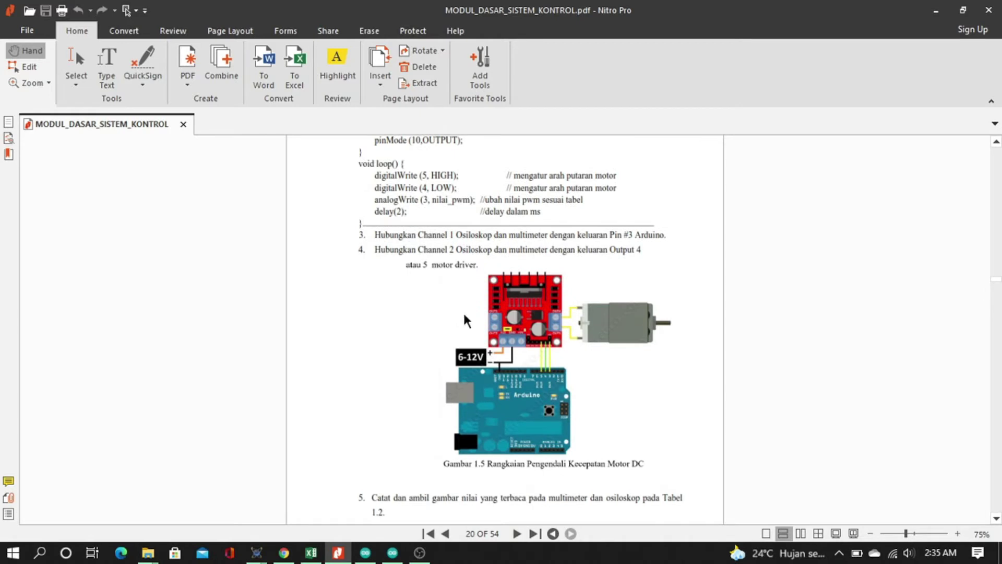
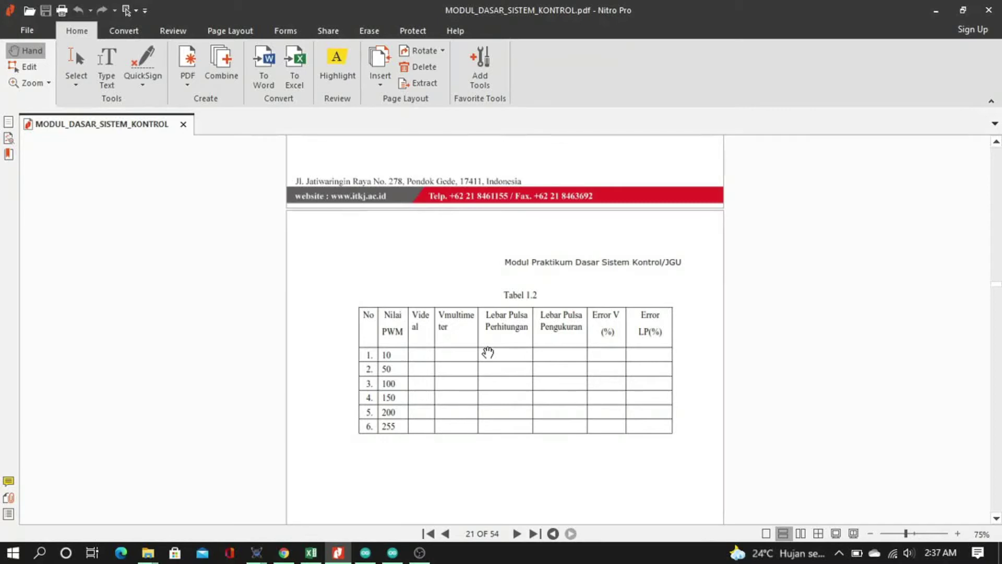
Step: Review the PWM signal diagram in Gambar 1.3 of the module and return to Tabel 1.2
{"action": "scroll", "coordinate": [488, 352], "scroll_direction": "up", "scroll_amount": 15}
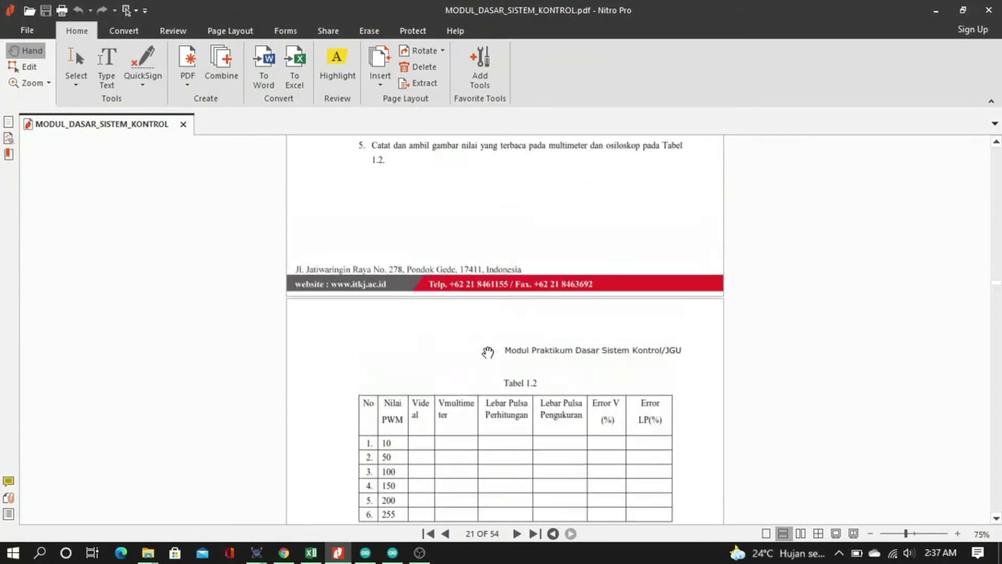
{"action": "scroll", "coordinate": [488, 352], "scroll_direction": "up", "scroll_amount": 15}
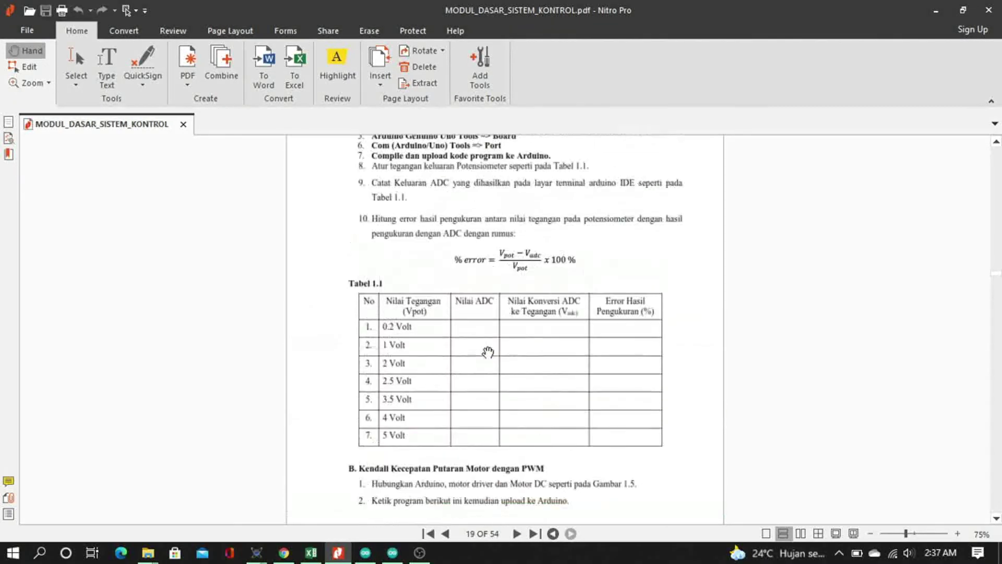
{"action": "scroll", "coordinate": [488, 352], "scroll_direction": "up", "scroll_amount": 4}
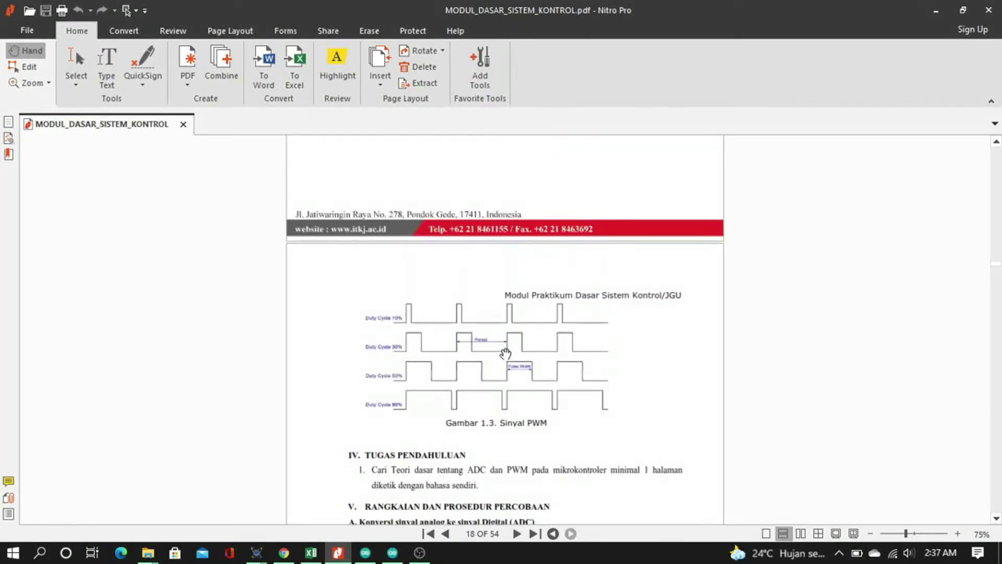
{"action": "left_click_drag", "start_coordinate": [417, 360], "coordinate": [420, 303]}
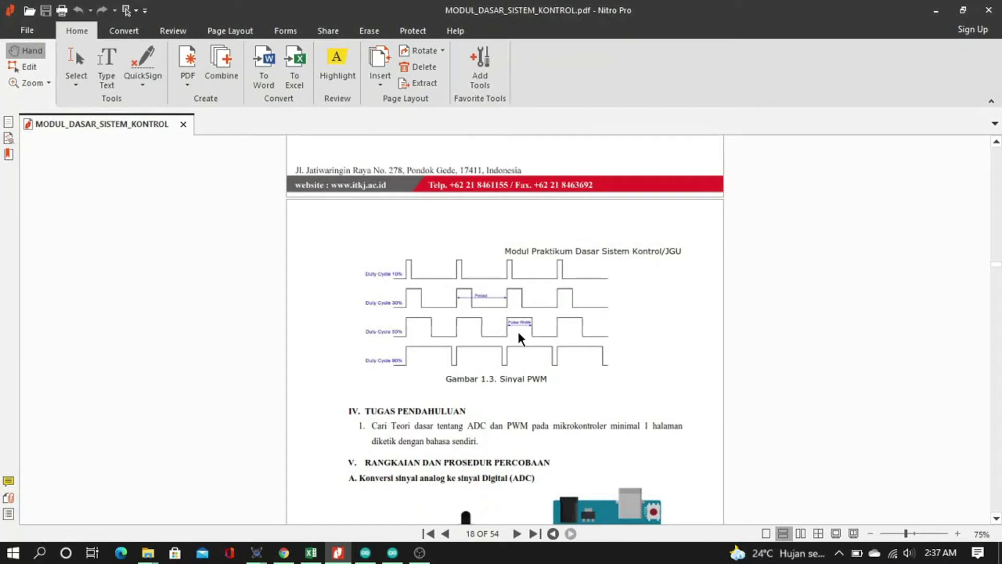
{"action": "scroll", "coordinate": [519, 337], "scroll_direction": "down", "scroll_amount": 10}
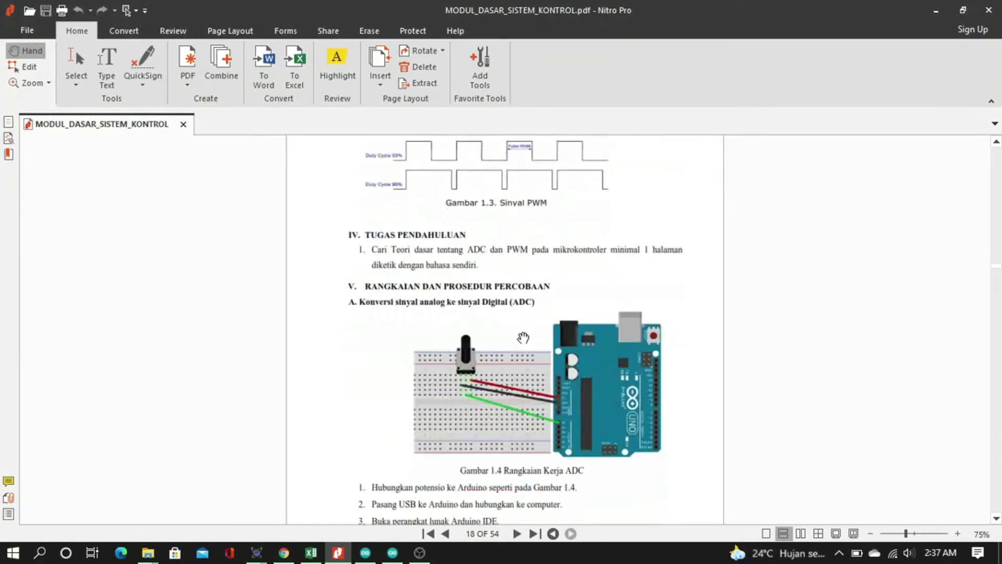
{"action": "scroll", "coordinate": [522, 338], "scroll_direction": "down", "scroll_amount": 10}
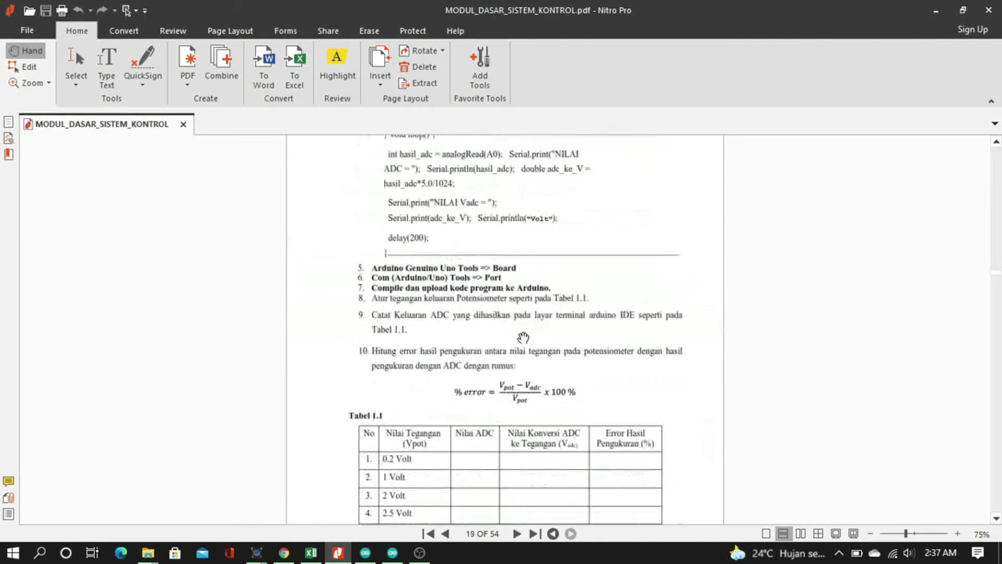
{"action": "scroll", "coordinate": [523, 337], "scroll_direction": "down", "scroll_amount": 12}
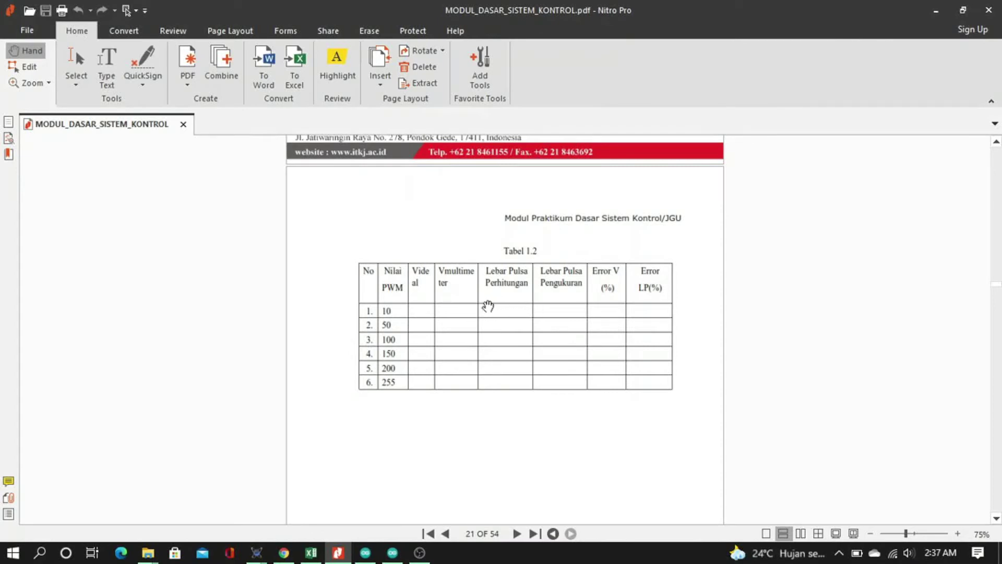
Step: Switch to Excel, open Sheet2 and examine the first row's Videal formula against the Nilai PWM column
{"action": "key", "text": "alt+Tab"}
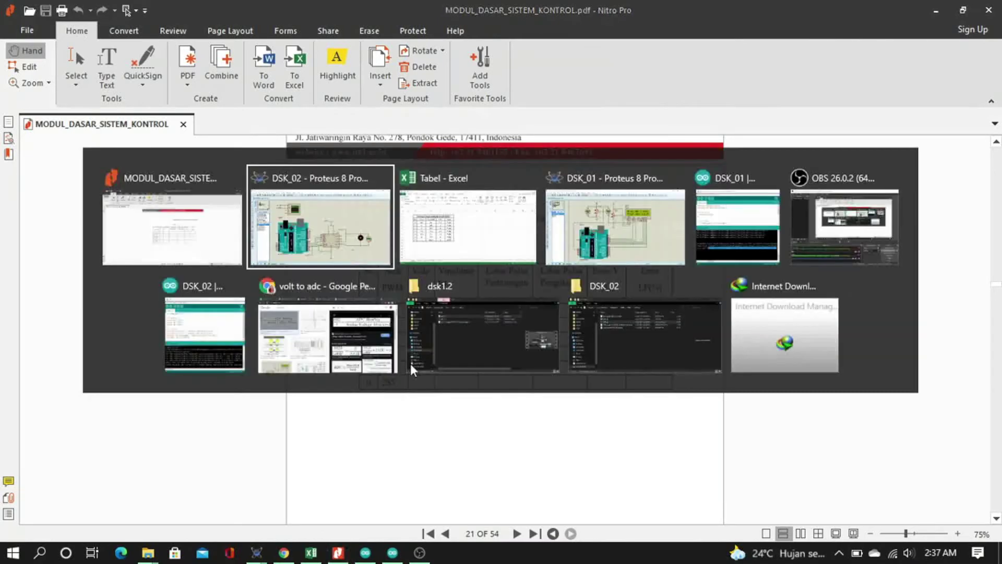
{"action": "key", "text": "alt+Tab"}
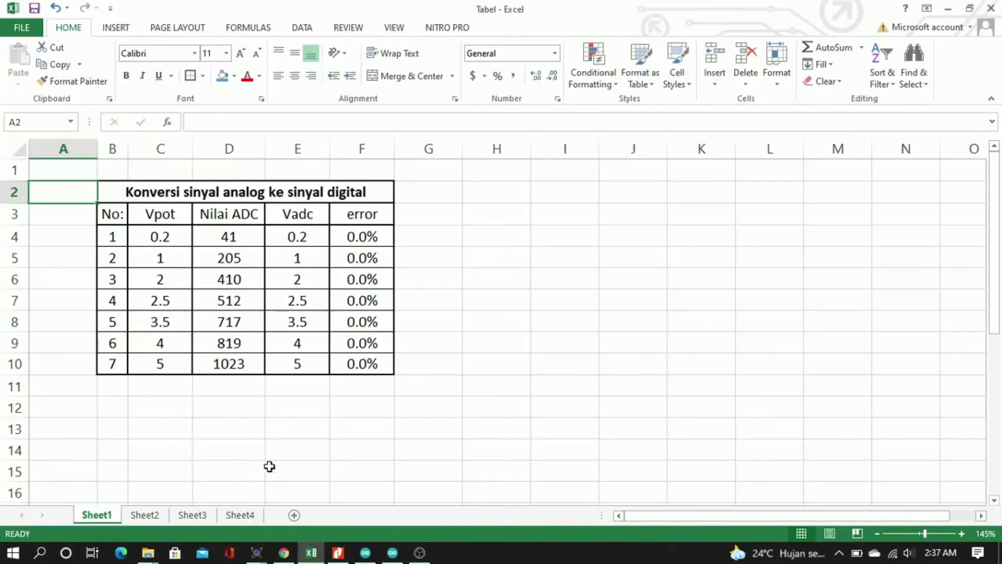
{"action": "left_click", "coordinate": [158, 517]}
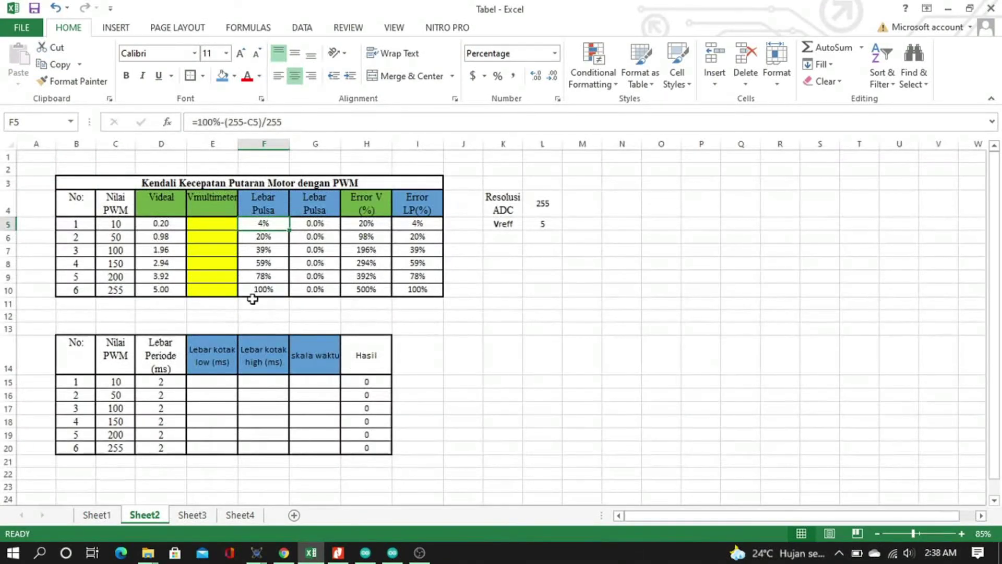
{"action": "left_click", "coordinate": [203, 314]}
{"action": "left_click", "coordinate": [201, 236]}
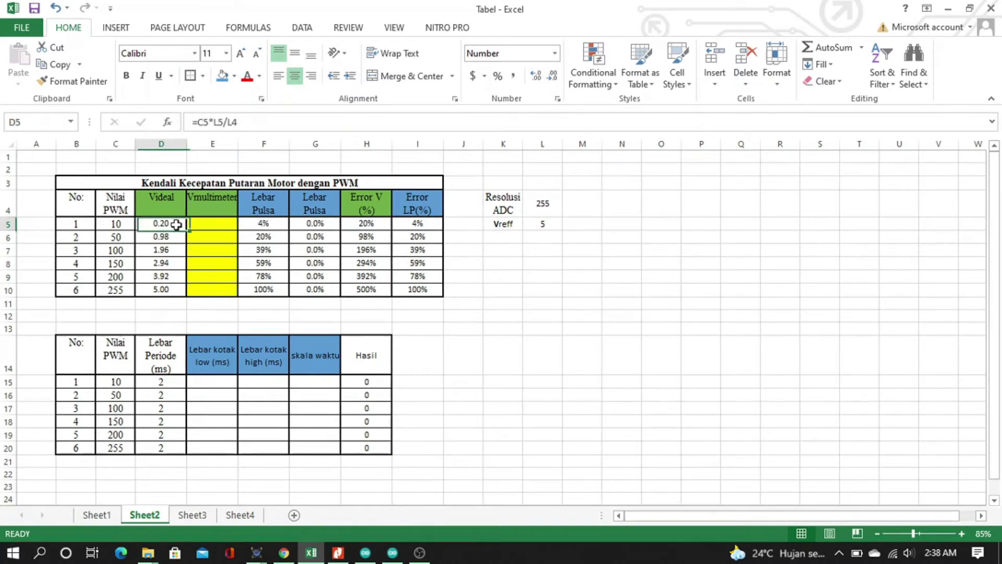
{"action": "left_click", "coordinate": [177, 224]}
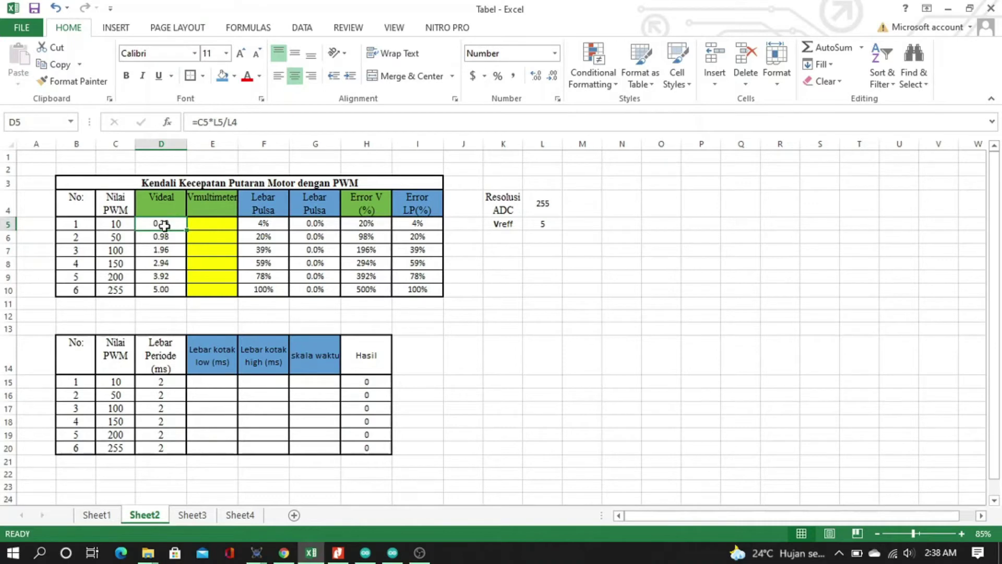
{"action": "left_click", "coordinate": [118, 225]}
{"action": "left_click", "coordinate": [170, 223]}
{"action": "left_click", "coordinate": [119, 303]}
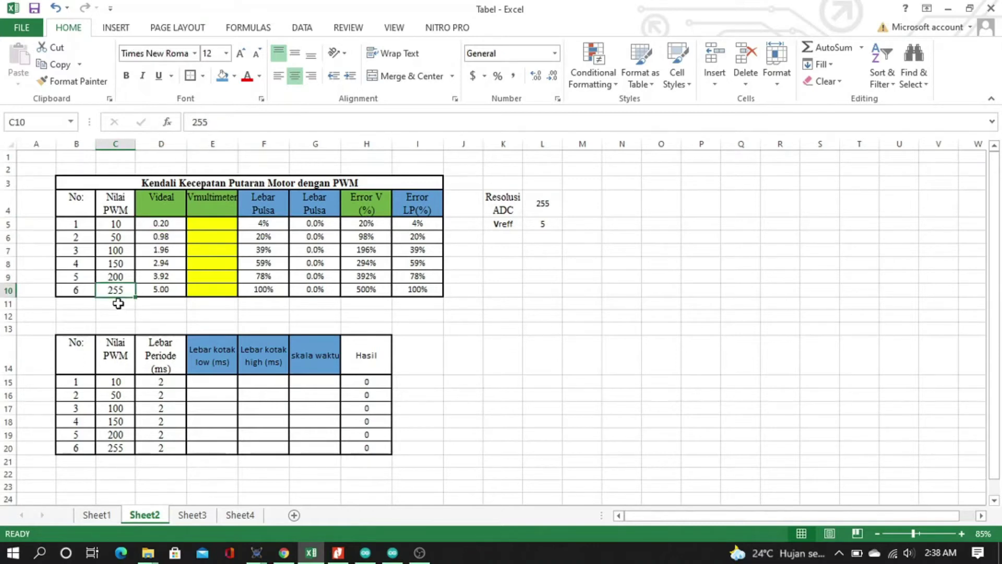
{"action": "left_click", "coordinate": [115, 291]}
Step: Check the Vreff and Resolusi ADC constants beside the PWM table and relate them to the first row's Nilai PWM and Videal
{"action": "left_click", "coordinate": [505, 224]}
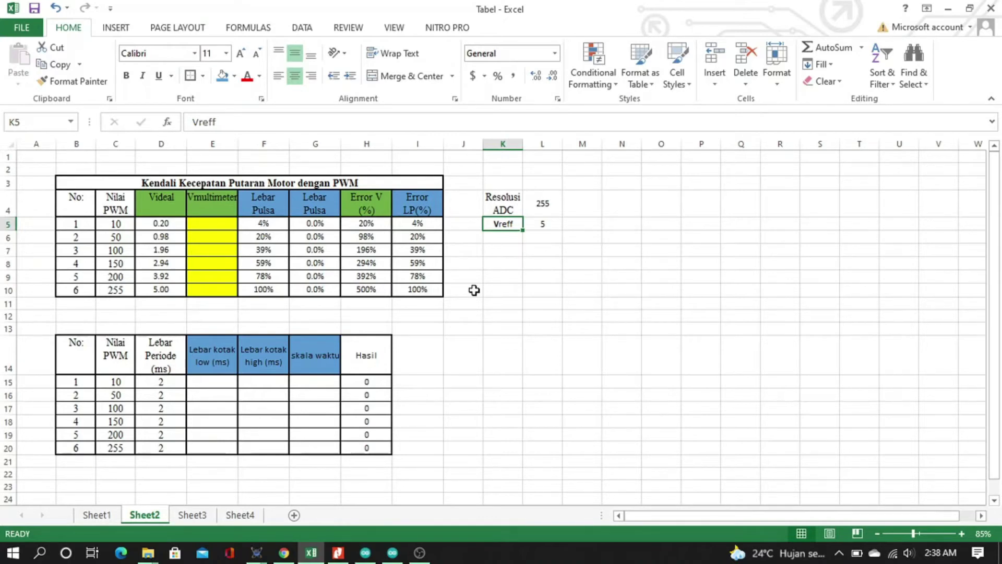
{"action": "left_click", "coordinate": [542, 224]}
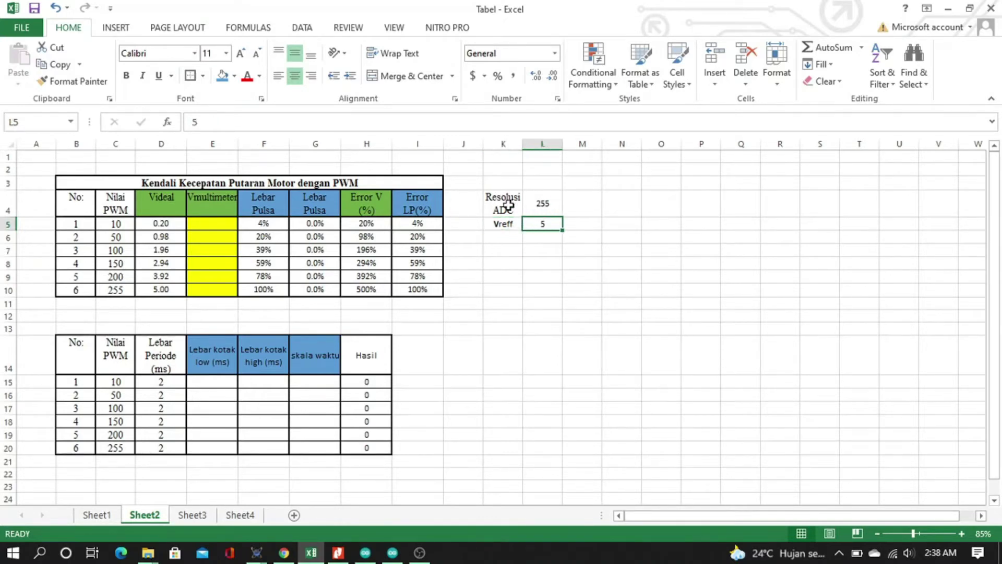
{"action": "left_click", "coordinate": [507, 203]}
{"action": "left_click", "coordinate": [543, 203]}
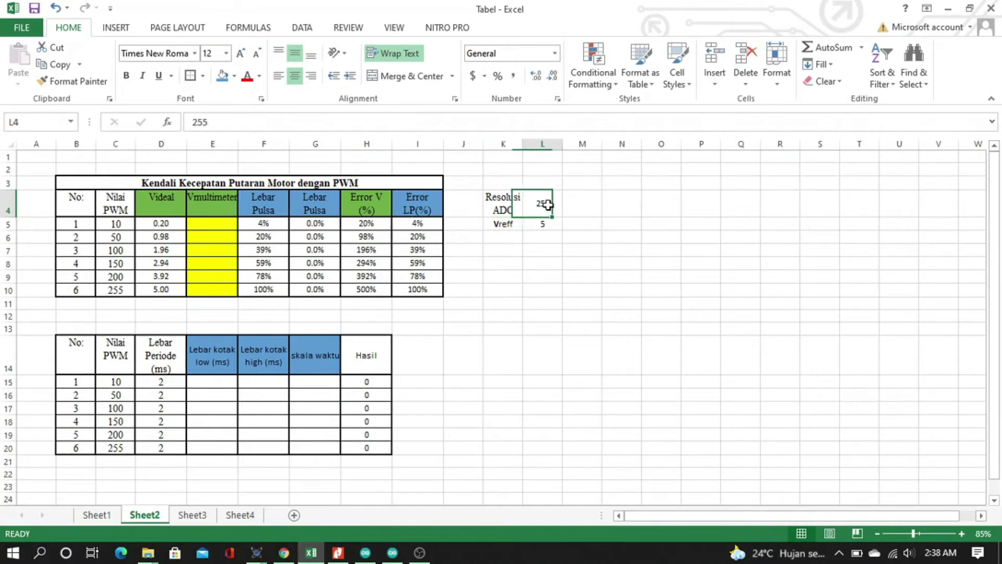
{"action": "left_click", "coordinate": [516, 224]}
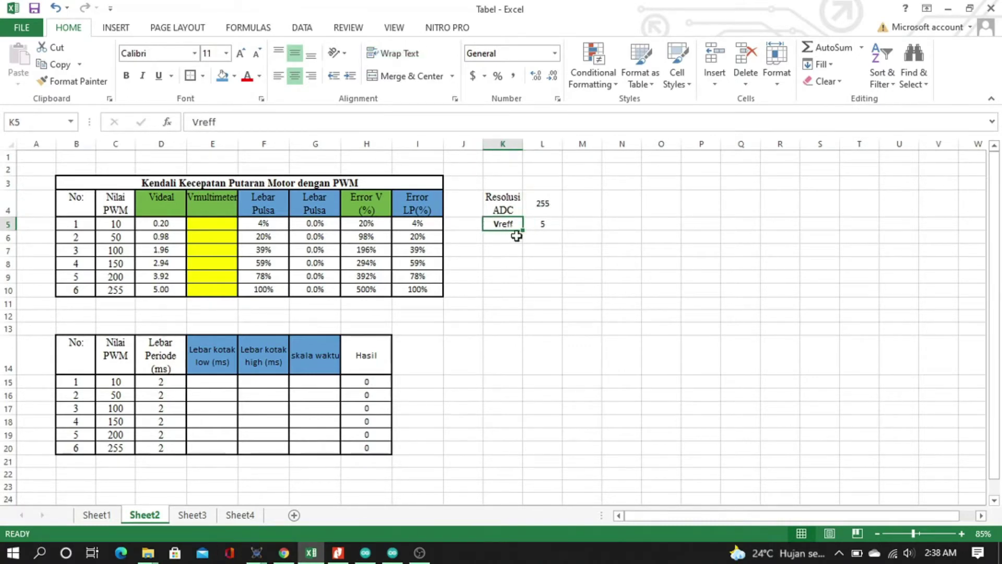
{"action": "left_click", "coordinate": [542, 224]}
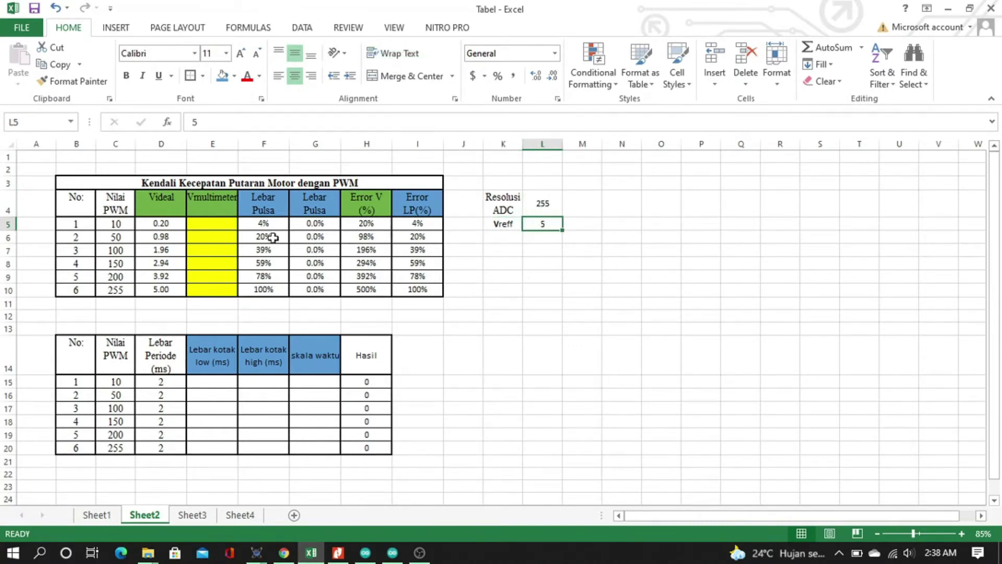
{"action": "left_click", "coordinate": [125, 223]}
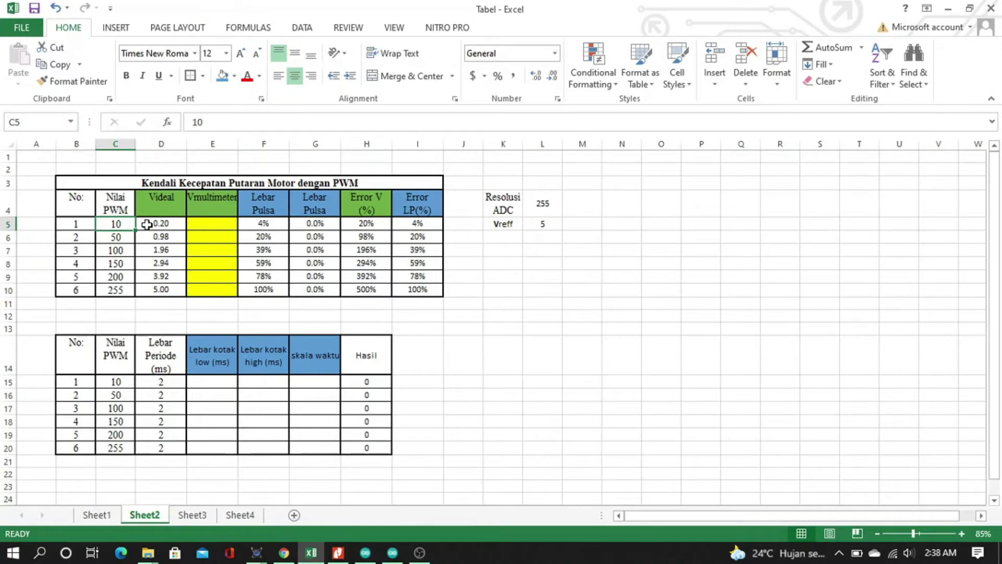
{"action": "left_click", "coordinate": [147, 225]}
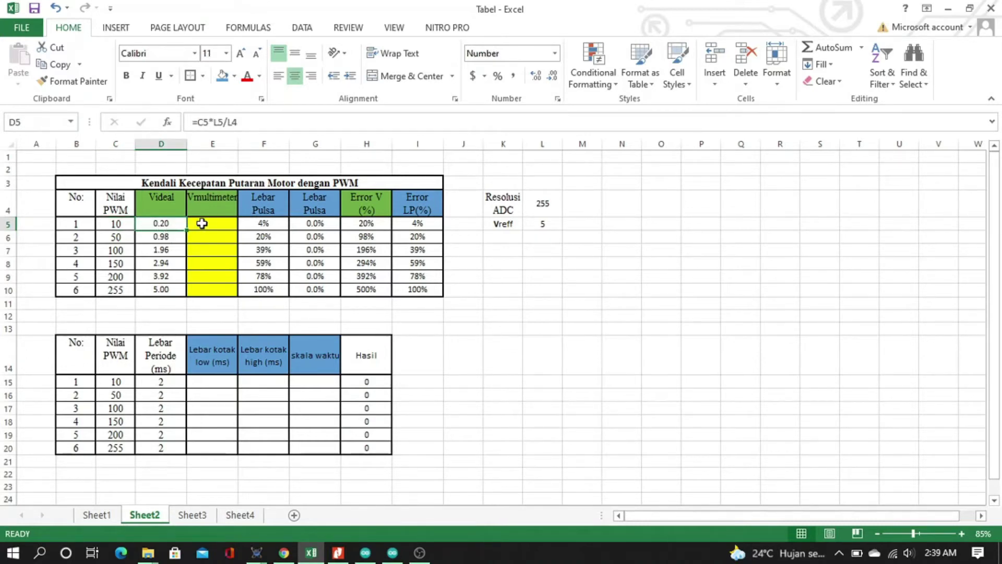
Step: Select the first row's Vmultimeter cell, switch to the DSK_02 schematic in Proteus and inspect the AC voltmeter across the motor
{"action": "left_click", "coordinate": [202, 223]}
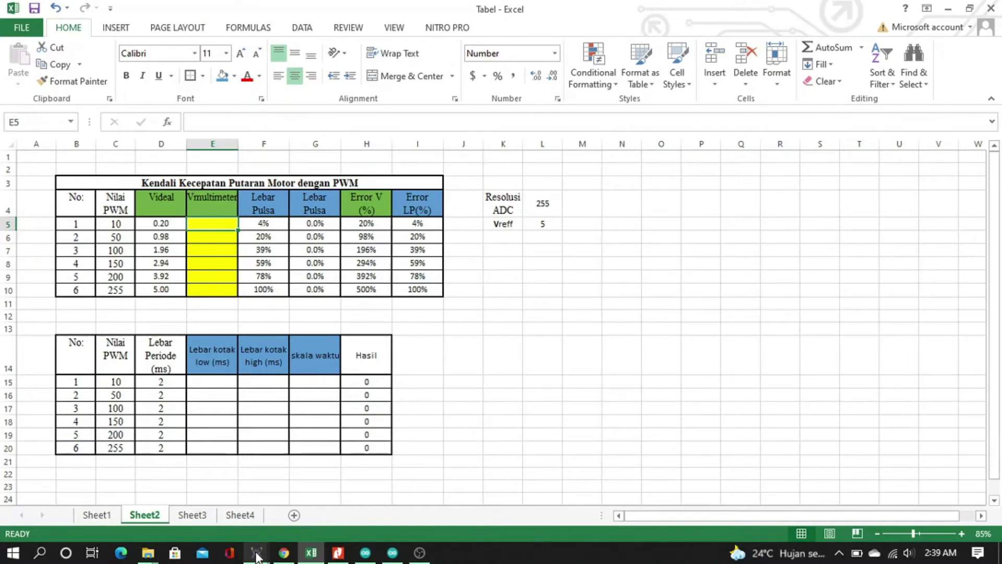
{"action": "mouse_move", "coordinate": [256, 555]}
{"action": "left_click", "coordinate": [305, 503]}
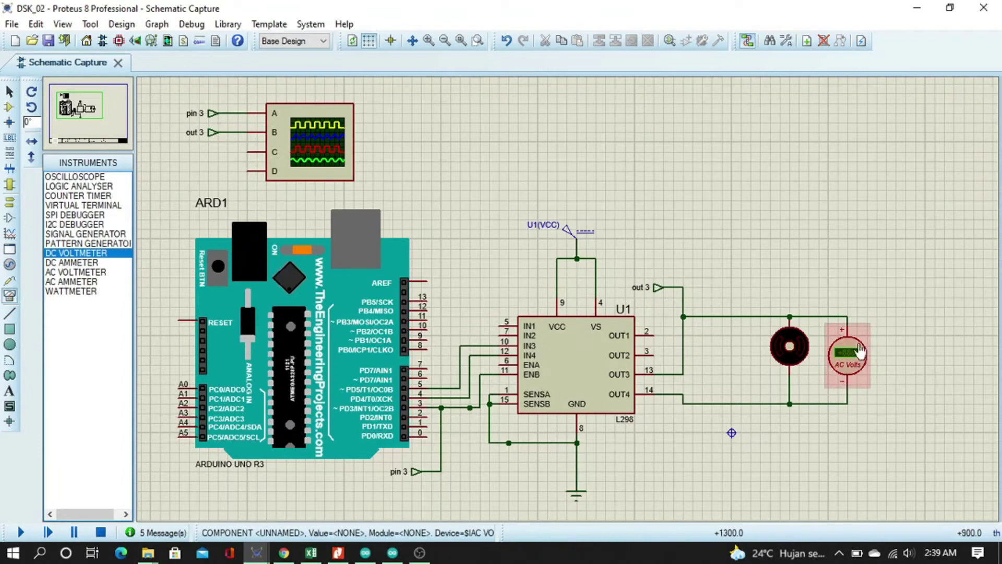
{"action": "left_click", "coordinate": [860, 352]}
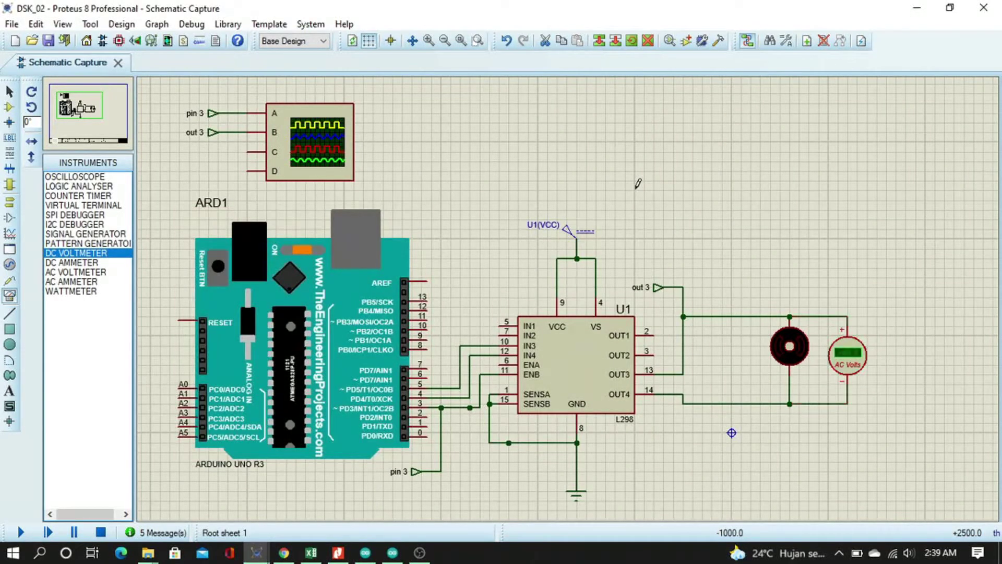
{"action": "left_click", "coordinate": [616, 204]}
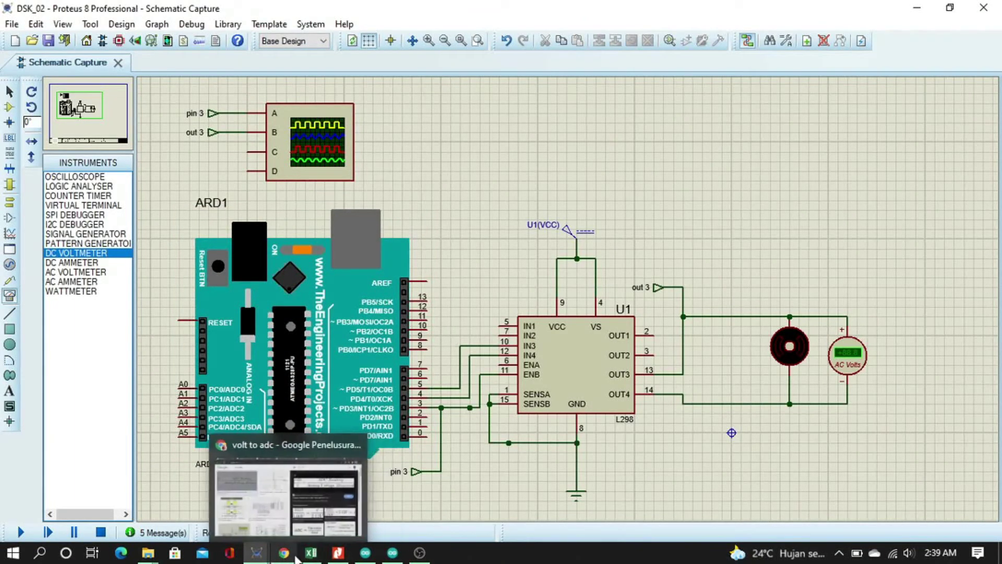
Step: Return to the Excel PWM table and examine the calculated Lebar Pulsa formulas in the first and third rows, including the Nilai PWM input
{"action": "mouse_move", "coordinate": [312, 554]}
{"action": "left_click", "coordinate": [316, 500]}
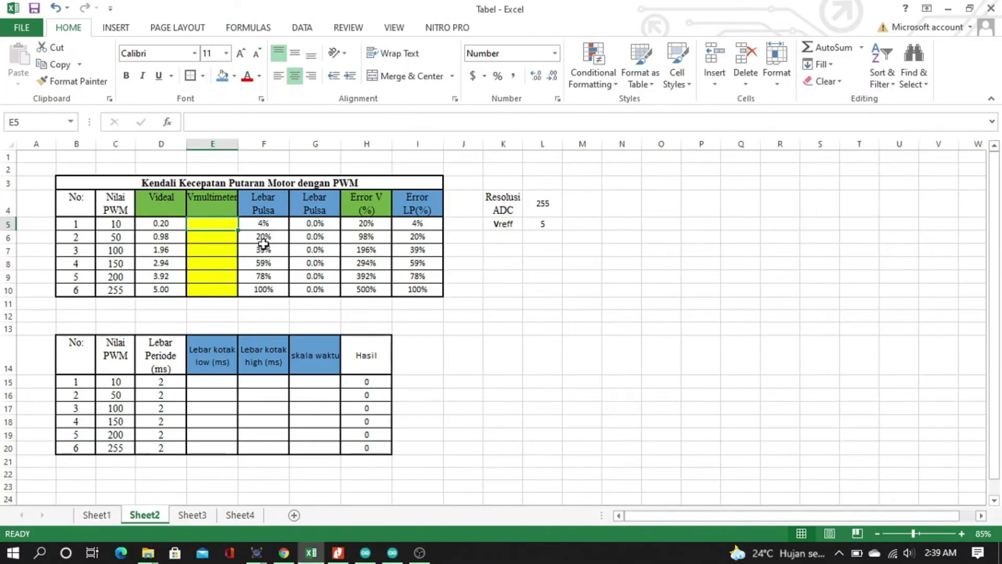
{"action": "left_click", "coordinate": [272, 223]}
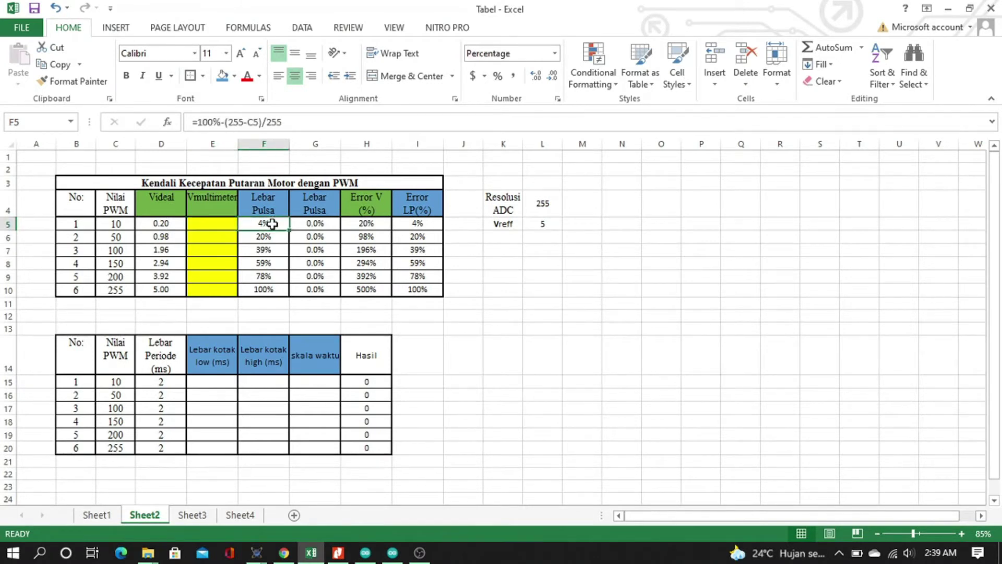
{"action": "left_click", "coordinate": [267, 251]}
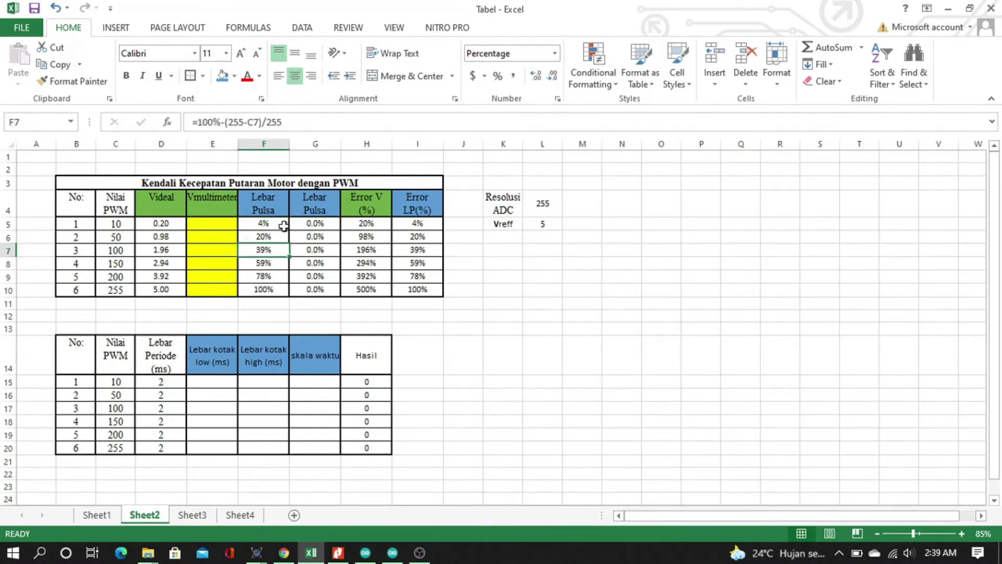
{"action": "left_click", "coordinate": [282, 225]}
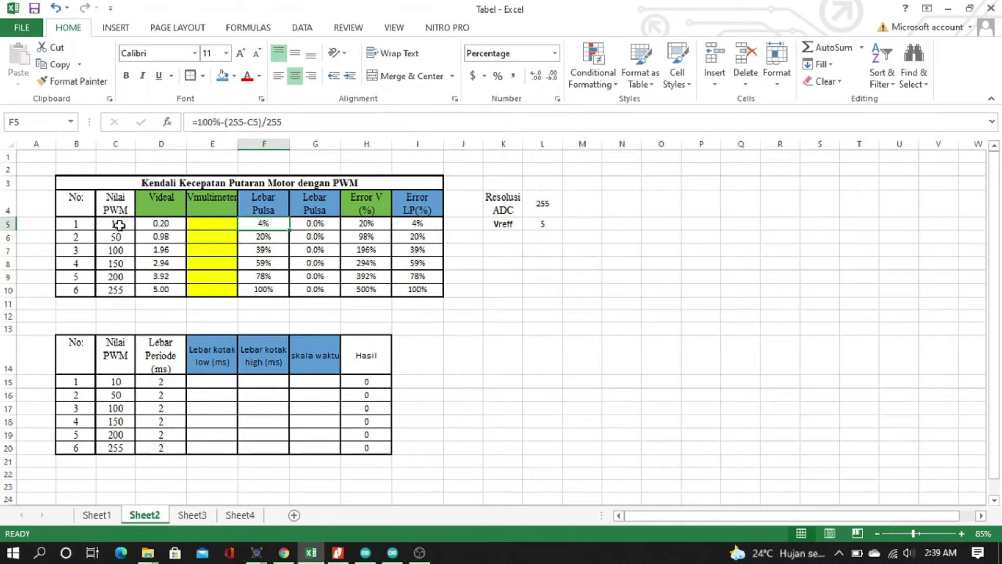
{"action": "left_click", "coordinate": [126, 225]}
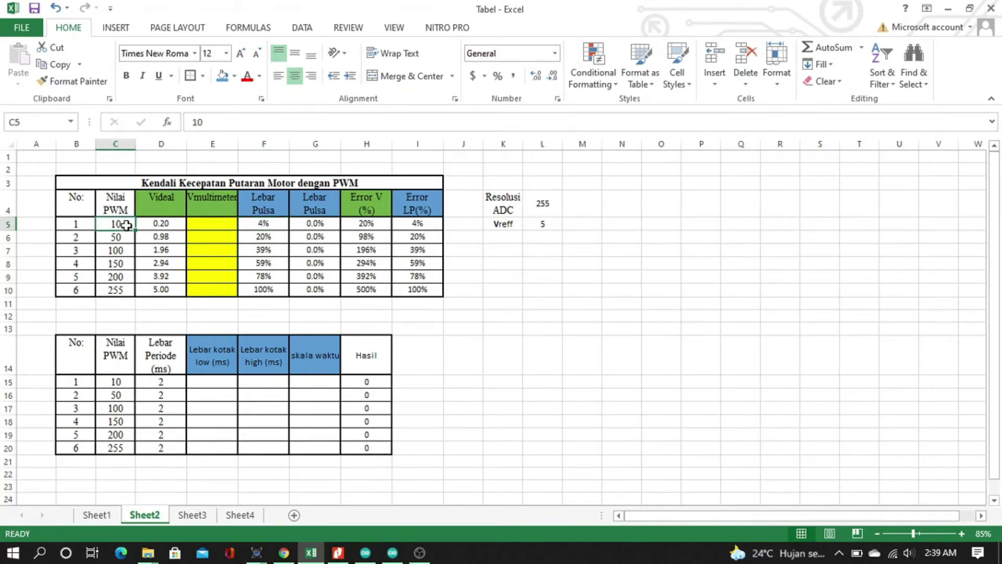
Step: Check the first row's Lebar Pulsa formula, switch to the DSK_02 Arduino sketch, enlarge its code area and examine the delay value
{"action": "left_click", "coordinate": [256, 226]}
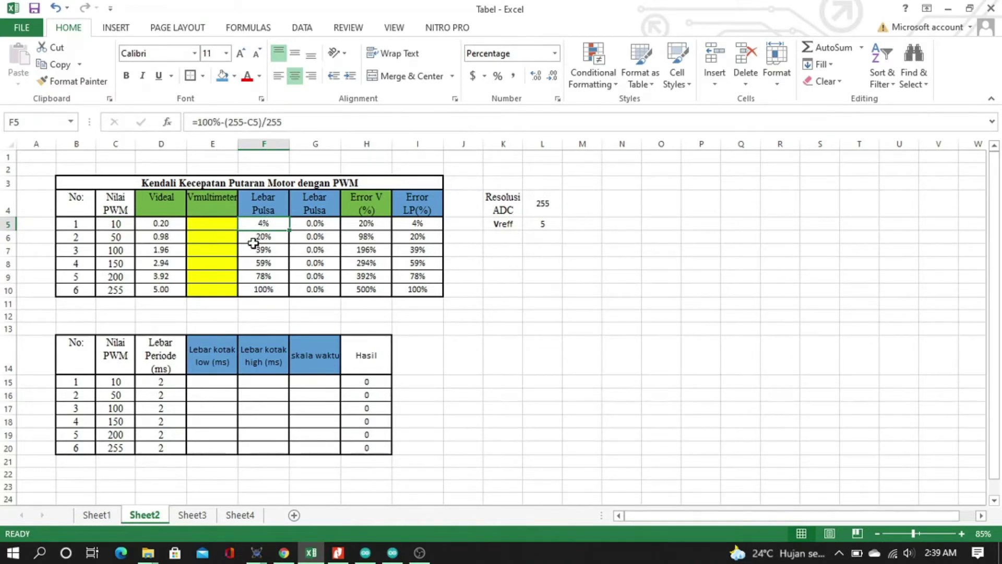
{"action": "left_click", "coordinate": [392, 553]}
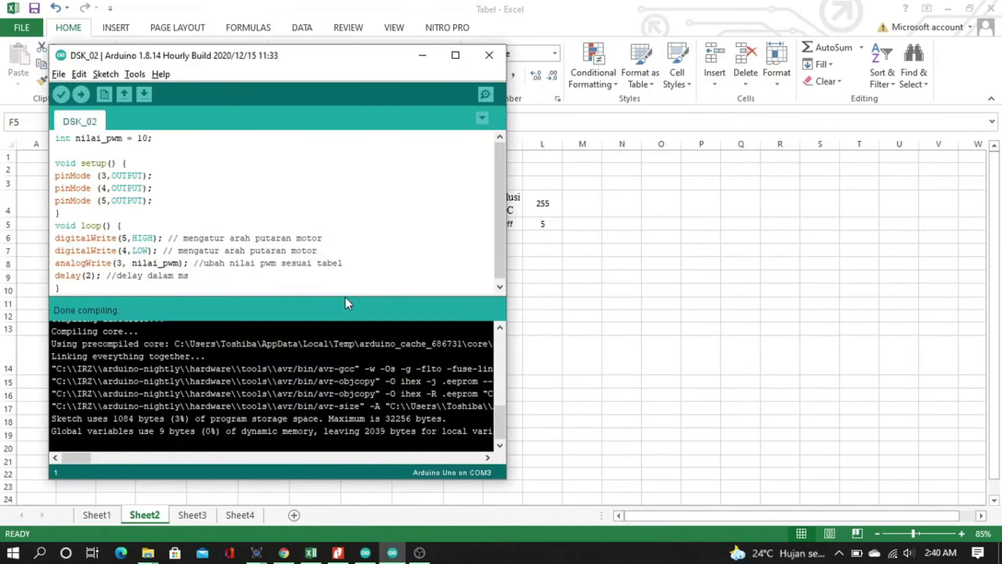
{"action": "left_click_drag", "start_coordinate": [345, 294], "coordinate": [349, 386]}
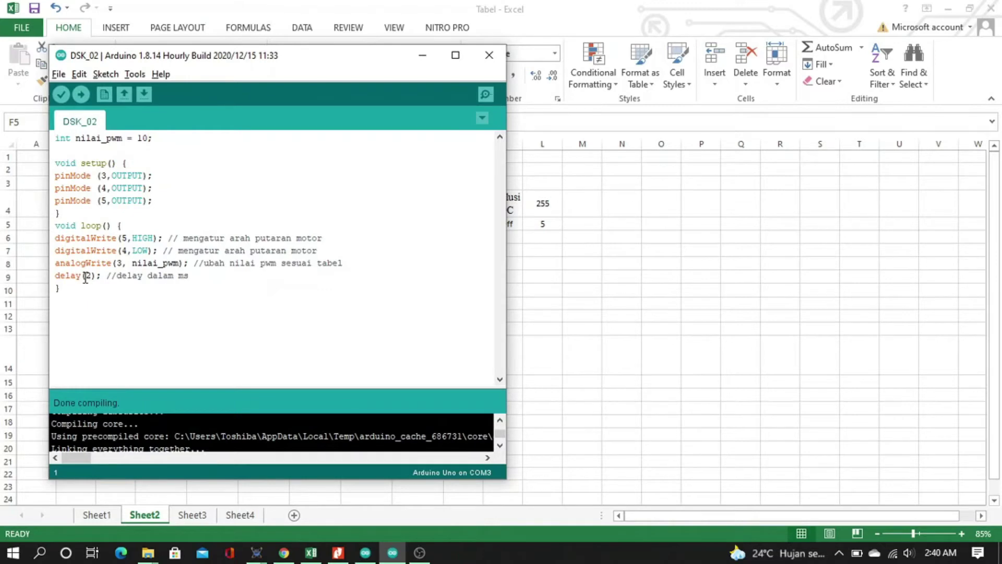
{"action": "type", "text": "2"}
{"action": "left_click", "coordinate": [191, 276]}
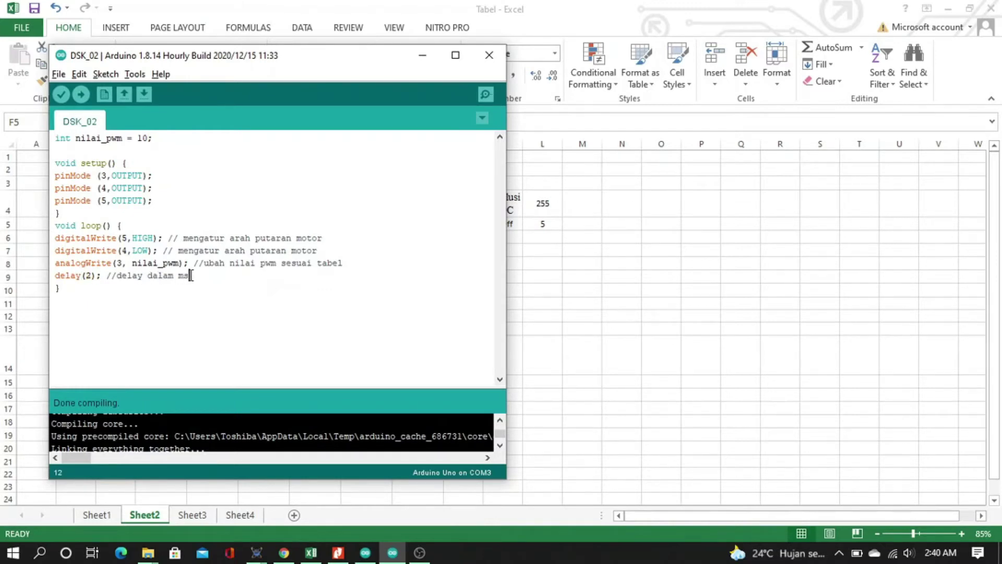
{"action": "double_click", "coordinate": [91, 277]}
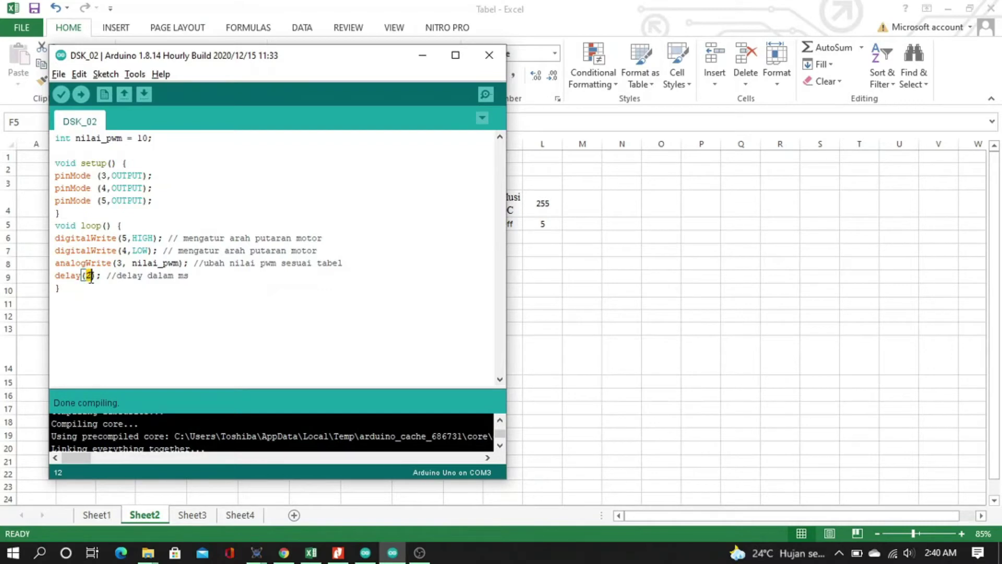
{"action": "left_click", "coordinate": [154, 276]}
Step: Return to the Excel PWM tables and relate the first row's Lebar Periode to its Nilai PWM and calculated Lebar Pulsa formula
{"action": "left_click", "coordinate": [311, 552]}
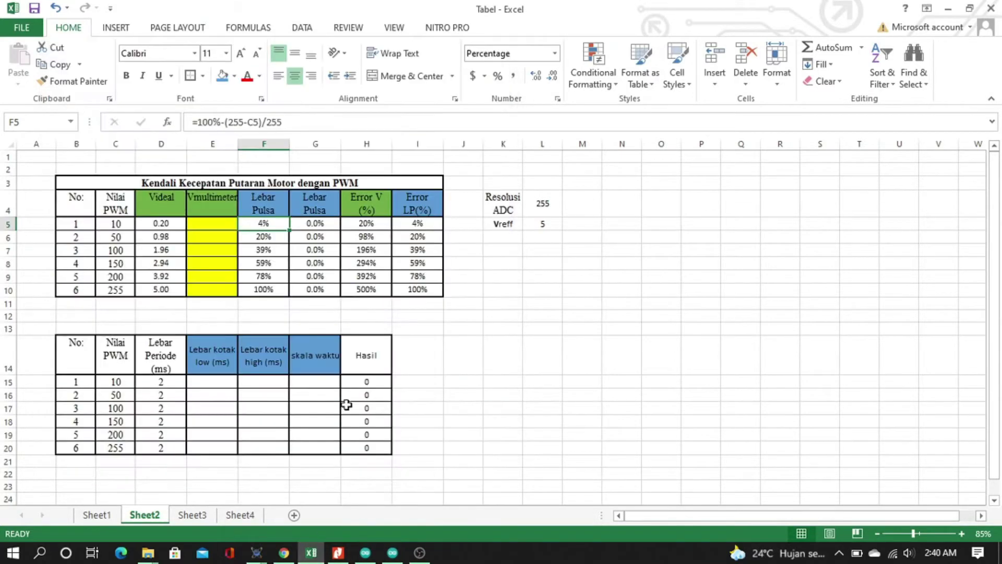
{"action": "left_click", "coordinate": [167, 385]}
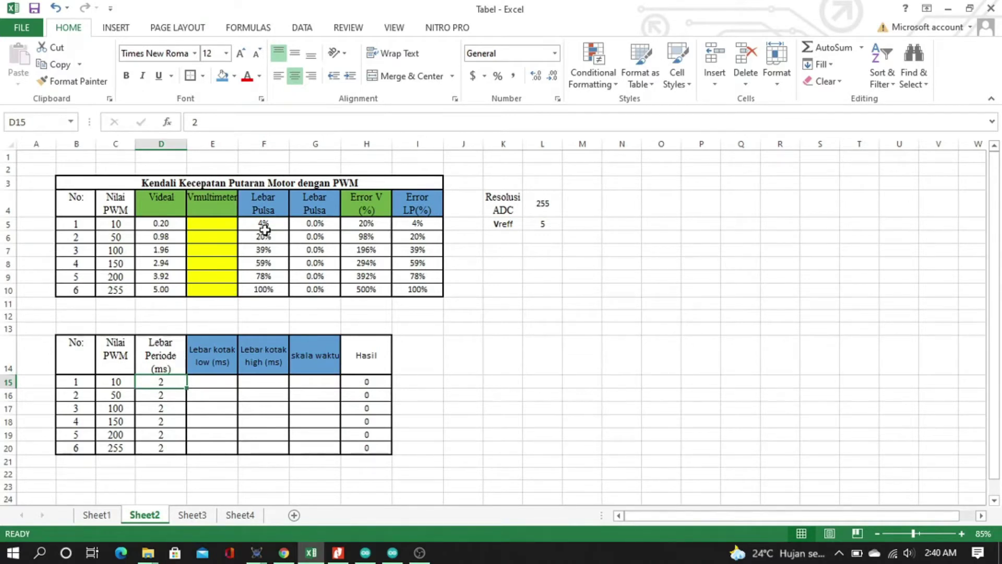
{"action": "left_click", "coordinate": [268, 223]}
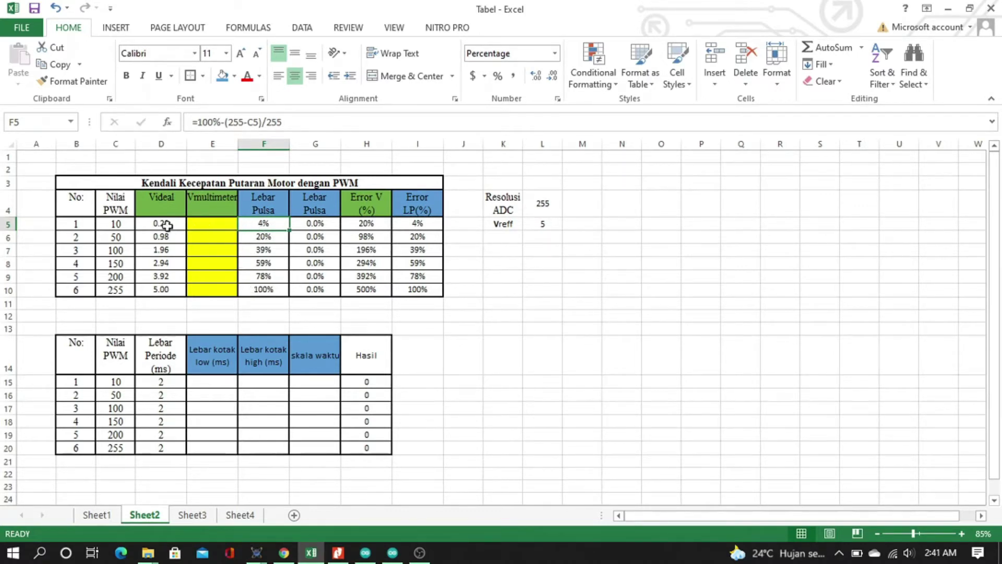
{"action": "left_click", "coordinate": [118, 224]}
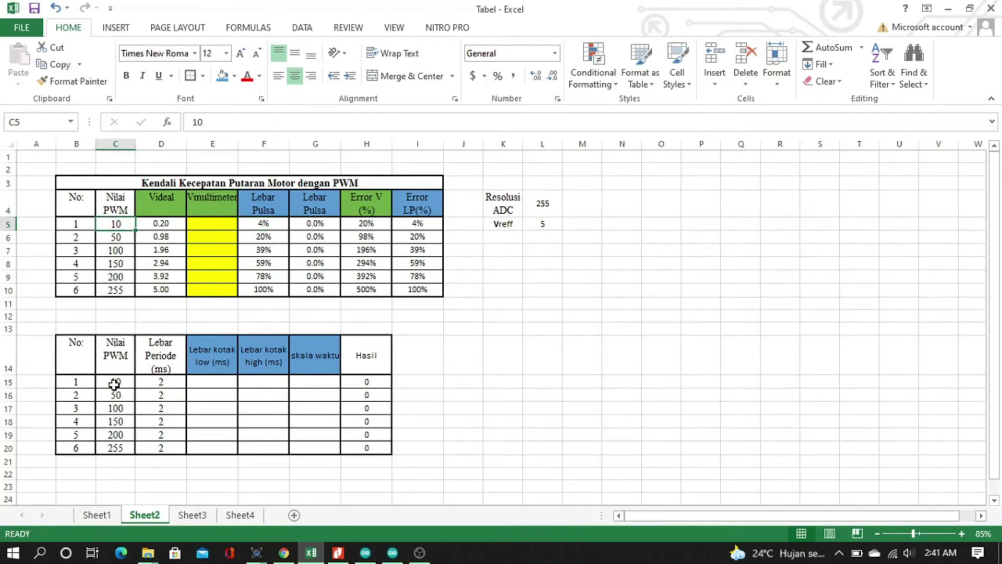
{"action": "left_click", "coordinate": [160, 379]}
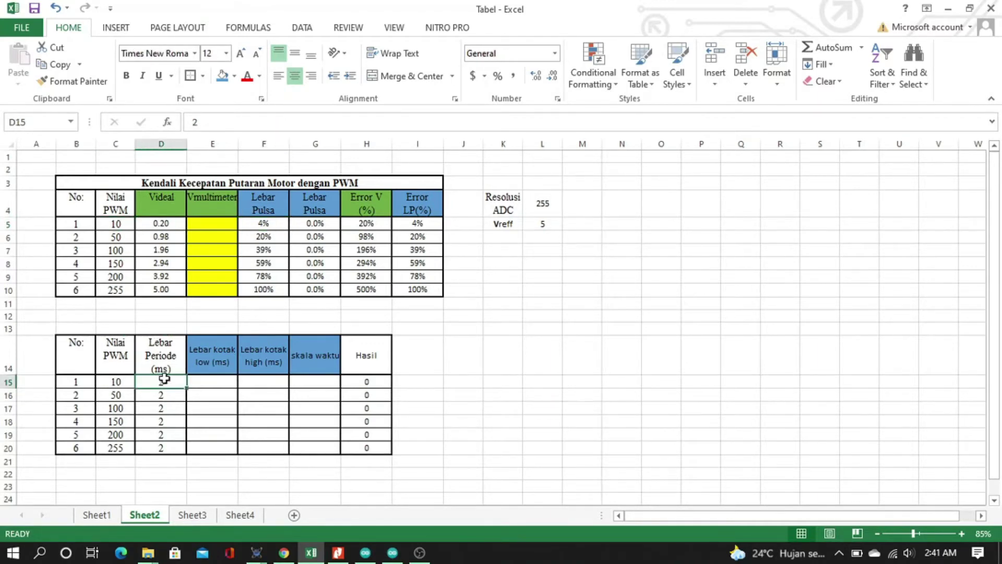
{"action": "left_click", "coordinate": [279, 226]}
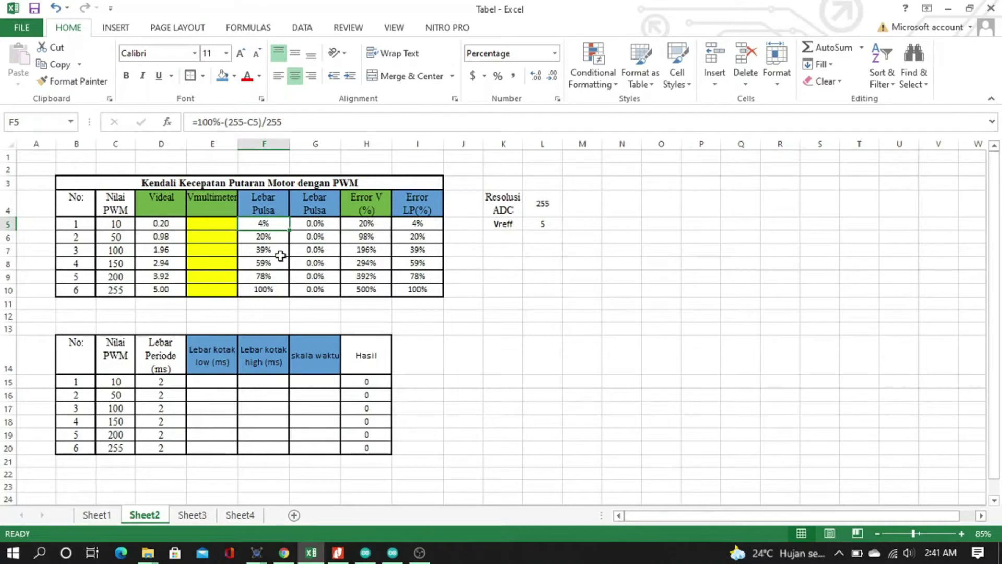
Step: Review the empty Lebar kotak low, Lebar kotak high and skala waktu columns alongside the calculated Lebar Pulsa column
{"action": "left_click", "coordinate": [219, 381]}
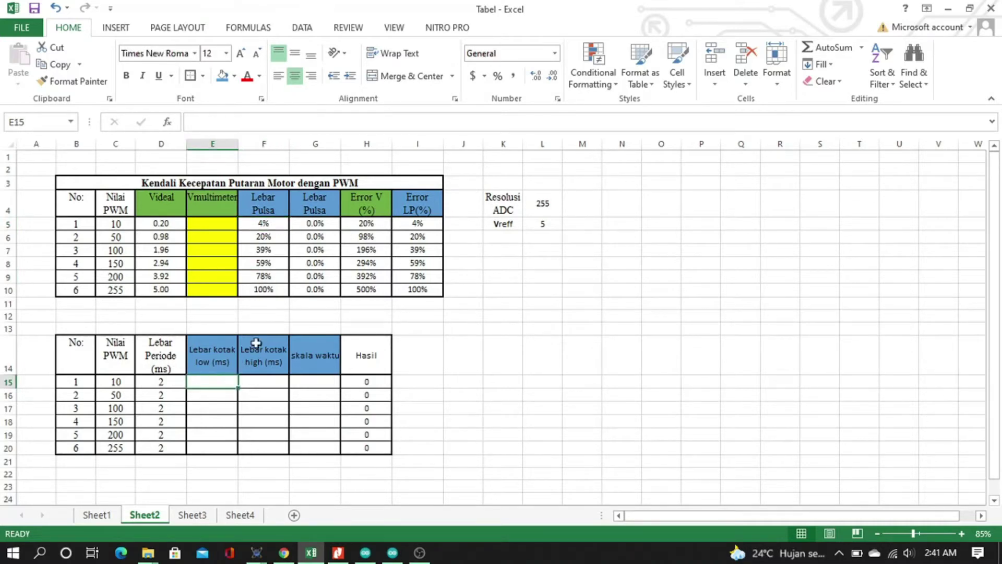
{"action": "left_click_drag", "start_coordinate": [267, 223], "coordinate": [273, 287]}
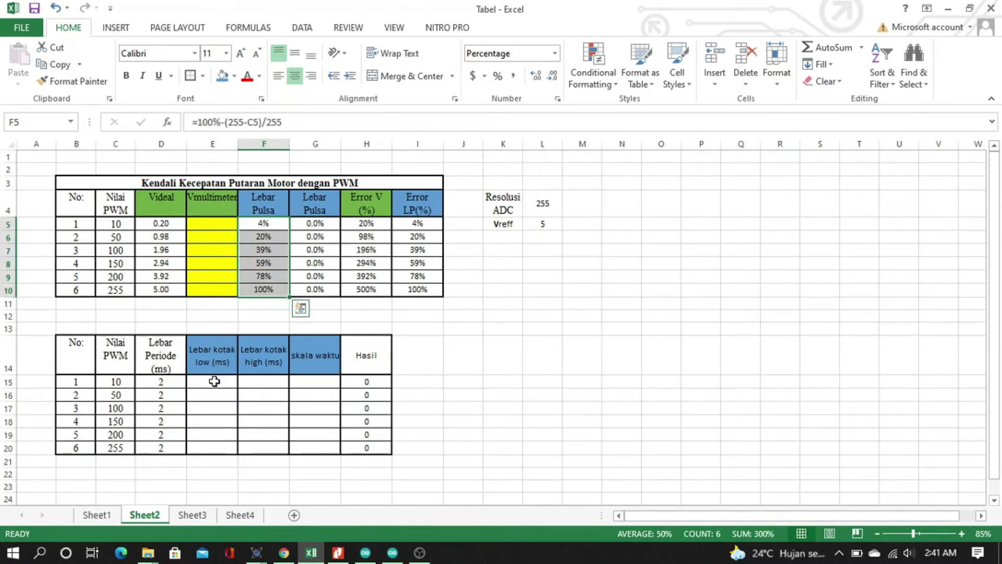
{"action": "left_click", "coordinate": [214, 381]}
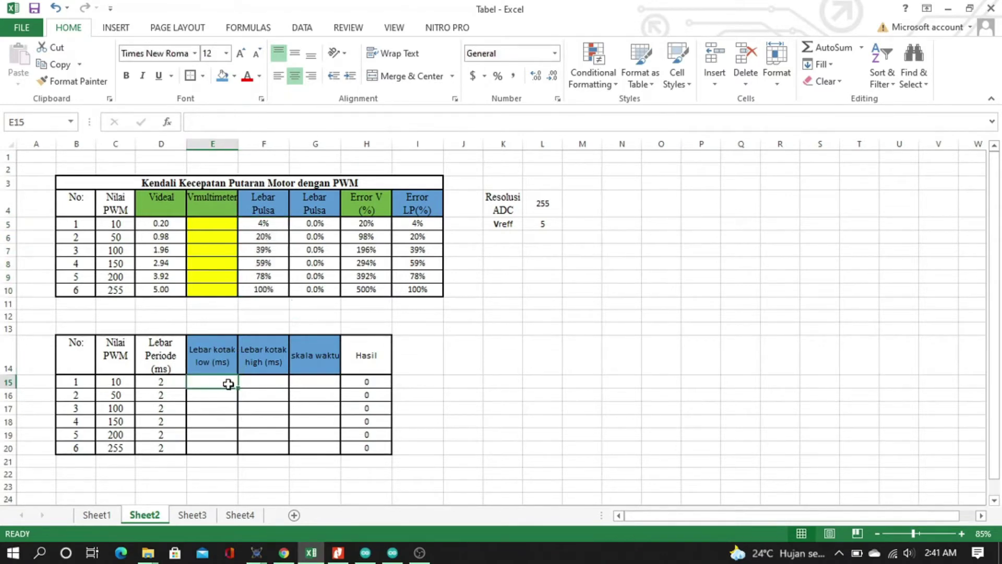
{"action": "left_click_drag", "start_coordinate": [228, 383], "coordinate": [262, 446]}
{"action": "left_click", "coordinate": [263, 382]}
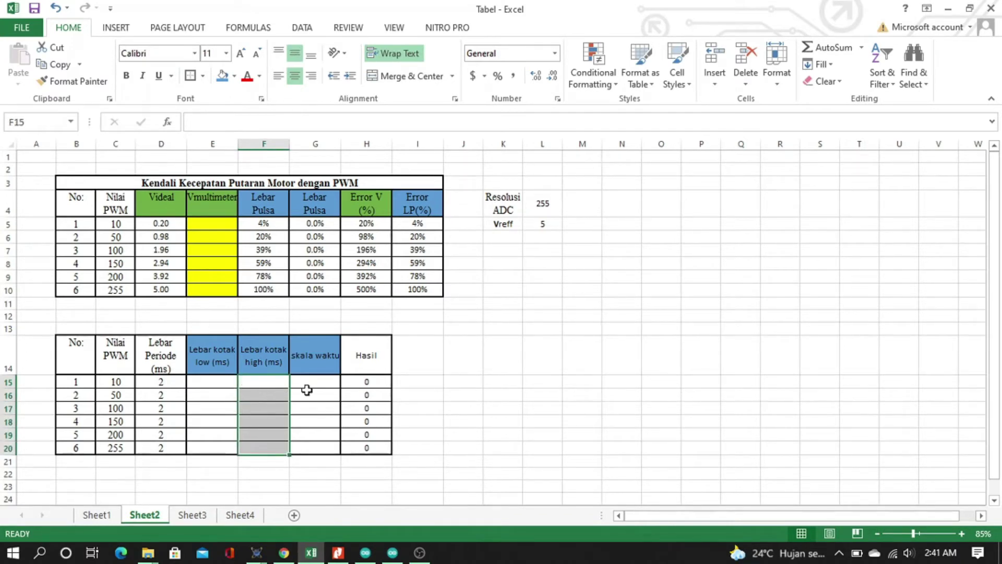
{"action": "left_click_drag", "start_coordinate": [318, 380], "coordinate": [320, 445]}
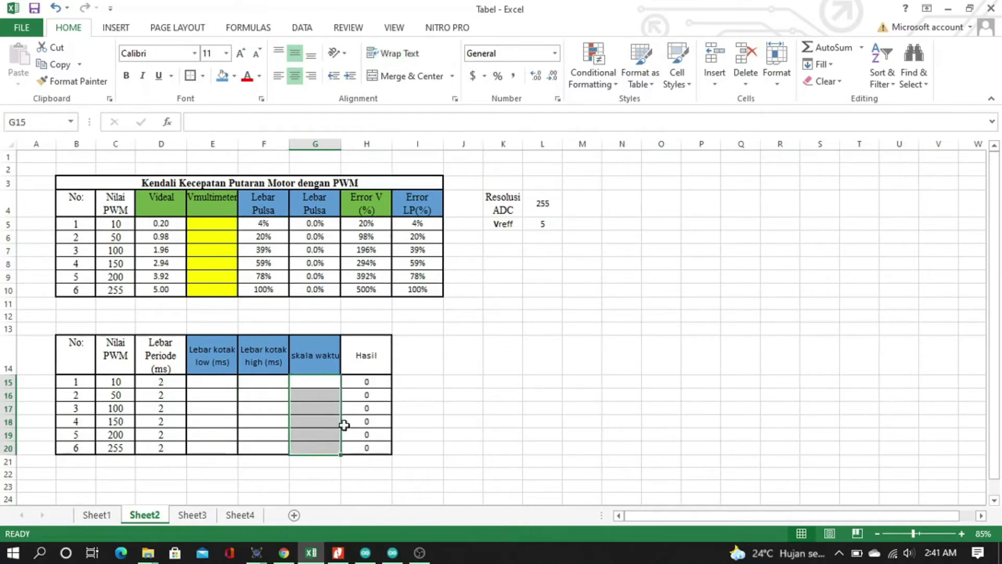
Step: Examine the first-row formulas for Hasil, Error V (%) and the measured Lebar Pulsa
{"action": "left_click", "coordinate": [364, 381]}
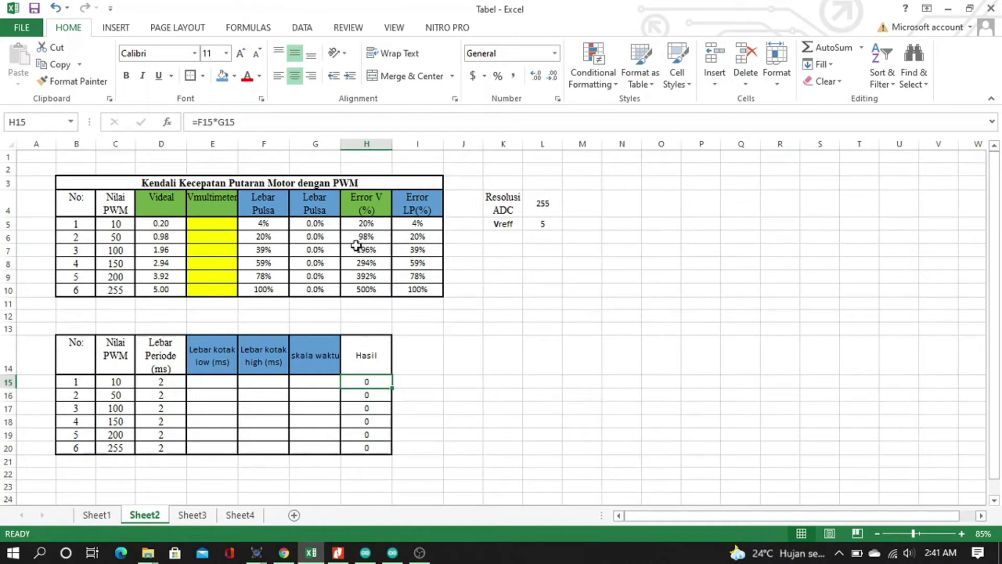
{"action": "left_click", "coordinate": [360, 225]}
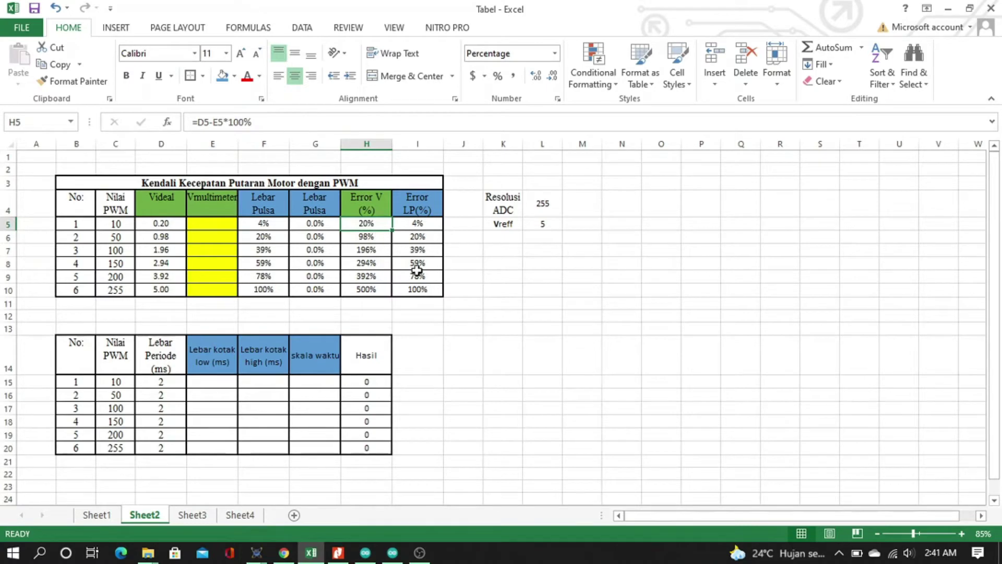
{"action": "key", "text": "Left"}
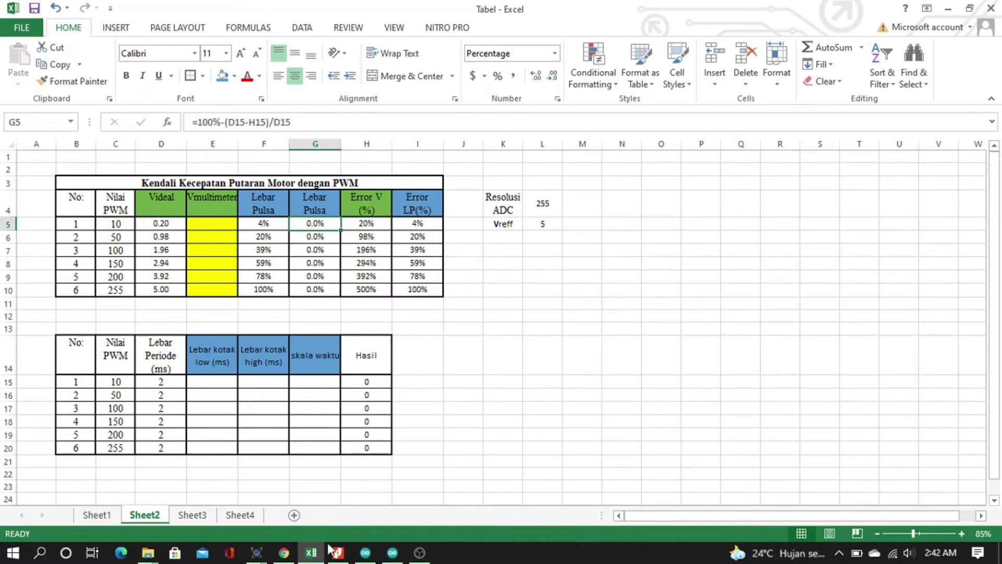
Step: View the oscilloscope in the DSK_02 Proteus schematic, then select the full DSK_02.ino.hex path in the Arduino IDE's compile output
{"action": "mouse_move", "coordinate": [256, 553]}
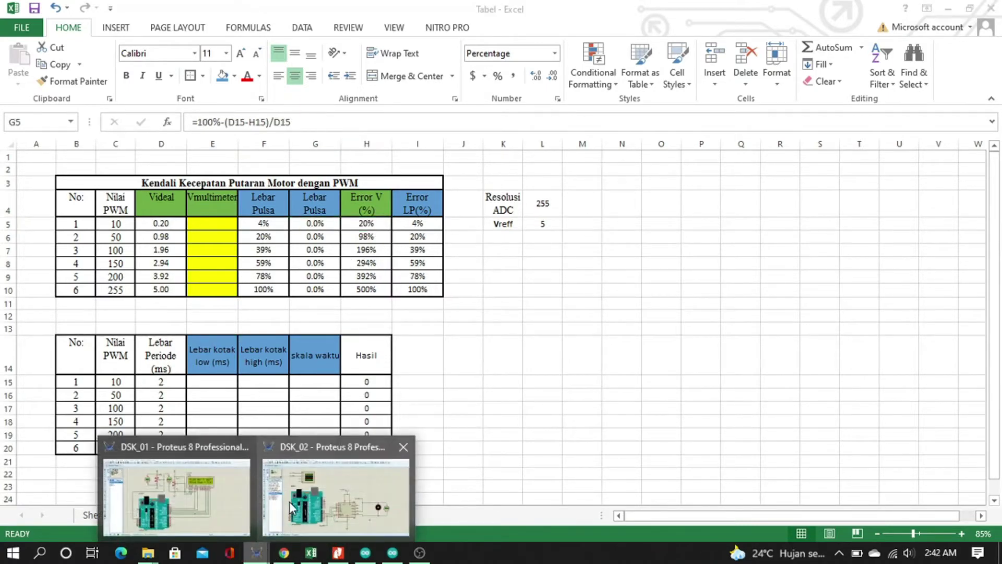
{"action": "left_click", "coordinate": [305, 490]}
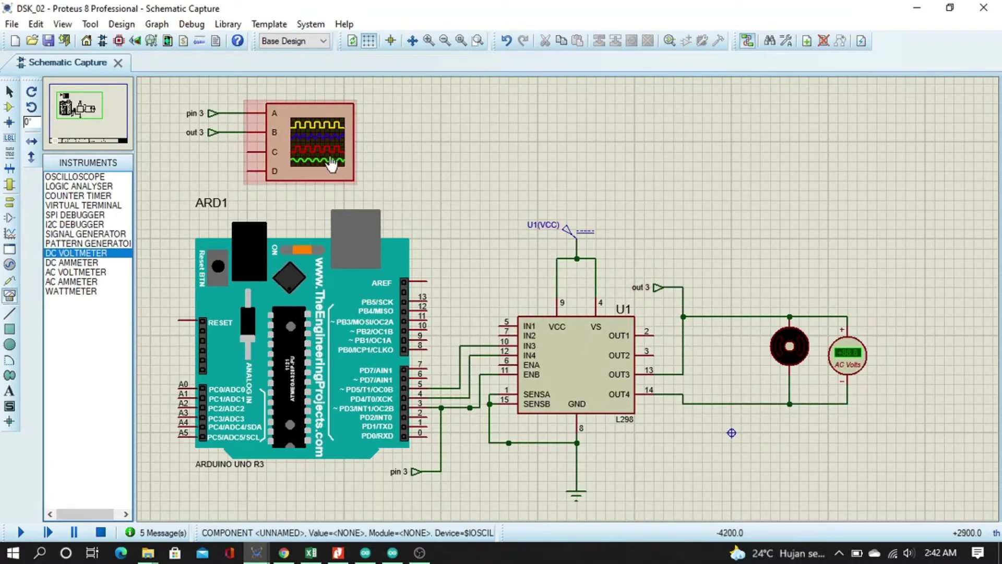
{"action": "left_click", "coordinate": [392, 552]}
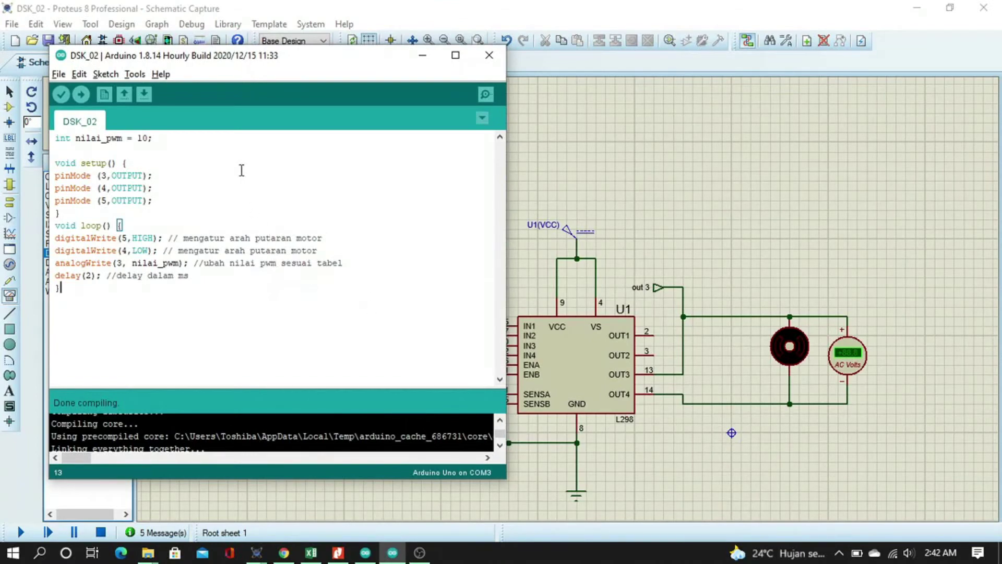
{"action": "left_click_drag", "start_coordinate": [235, 62], "coordinate": [392, 76]}
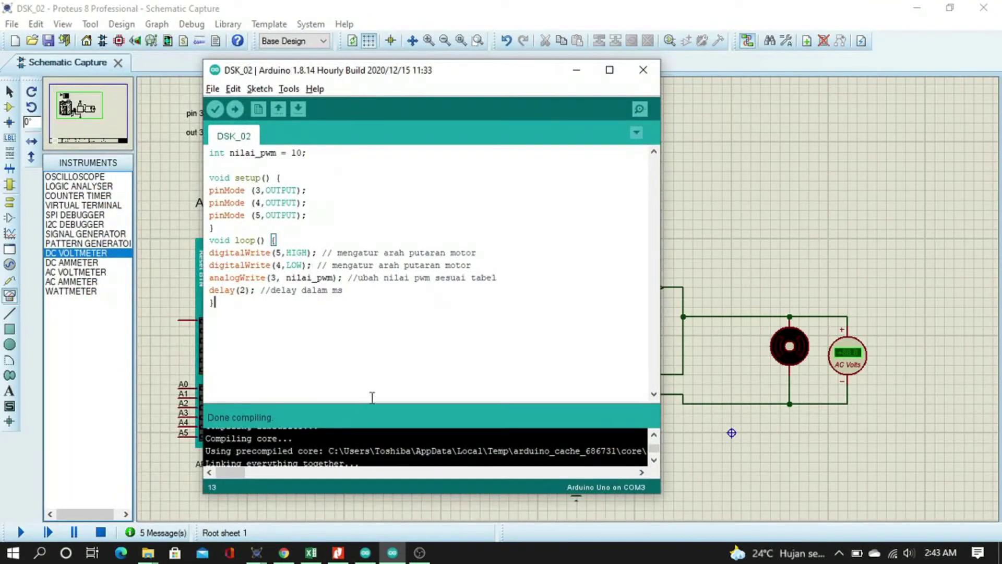
{"action": "left_click_drag", "start_coordinate": [373, 400], "coordinate": [376, 245]}
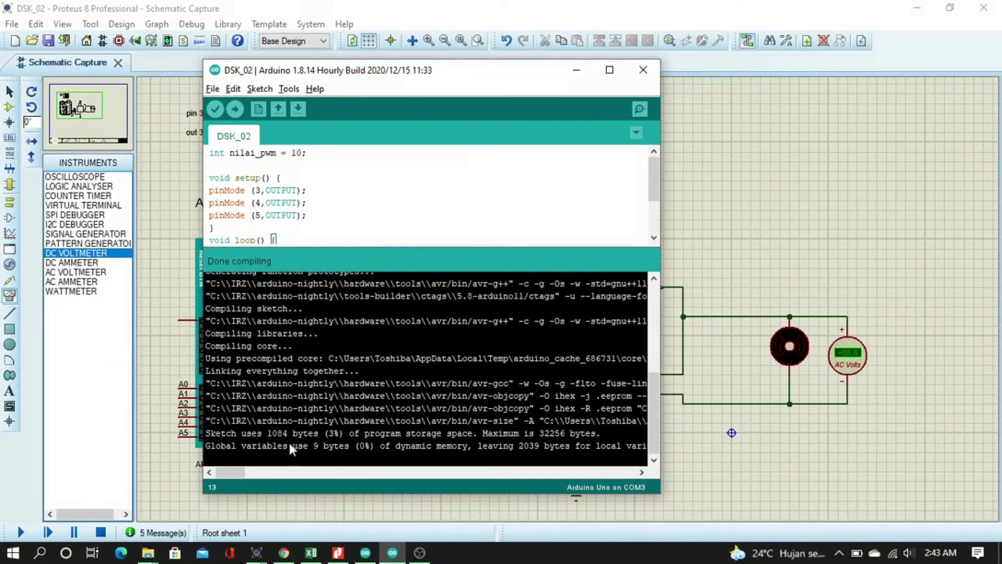
{"action": "left_click_drag", "start_coordinate": [241, 472], "coordinate": [299, 472]}
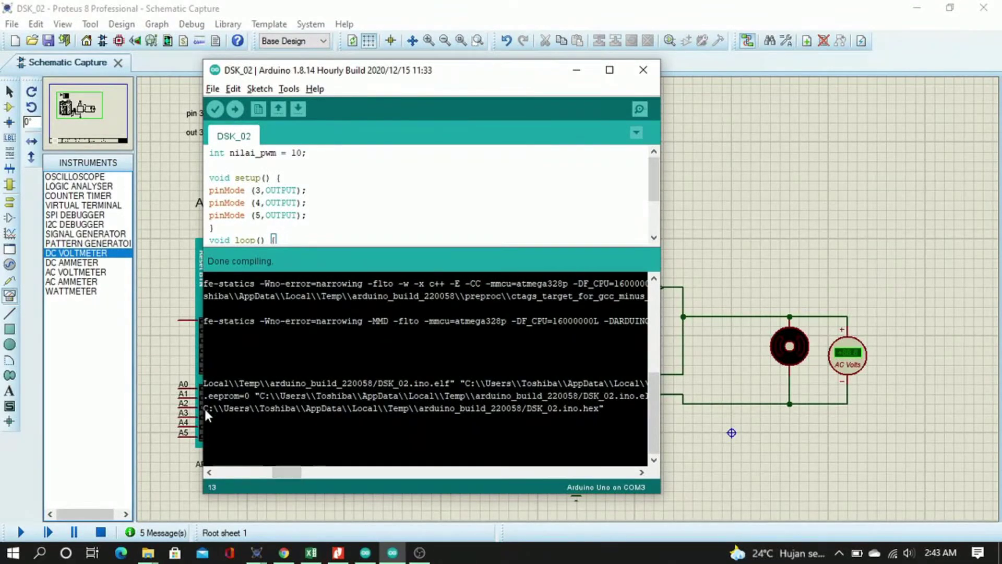
{"action": "left_click_drag", "start_coordinate": [204, 407], "coordinate": [562, 412]}
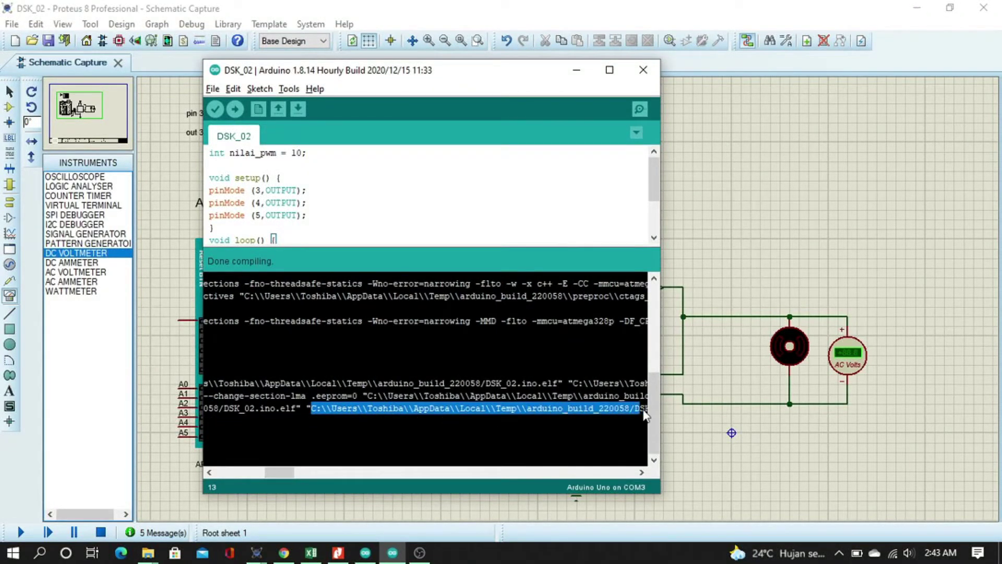
{"action": "left_click_drag", "start_coordinate": [645, 415], "coordinate": [657, 411]}
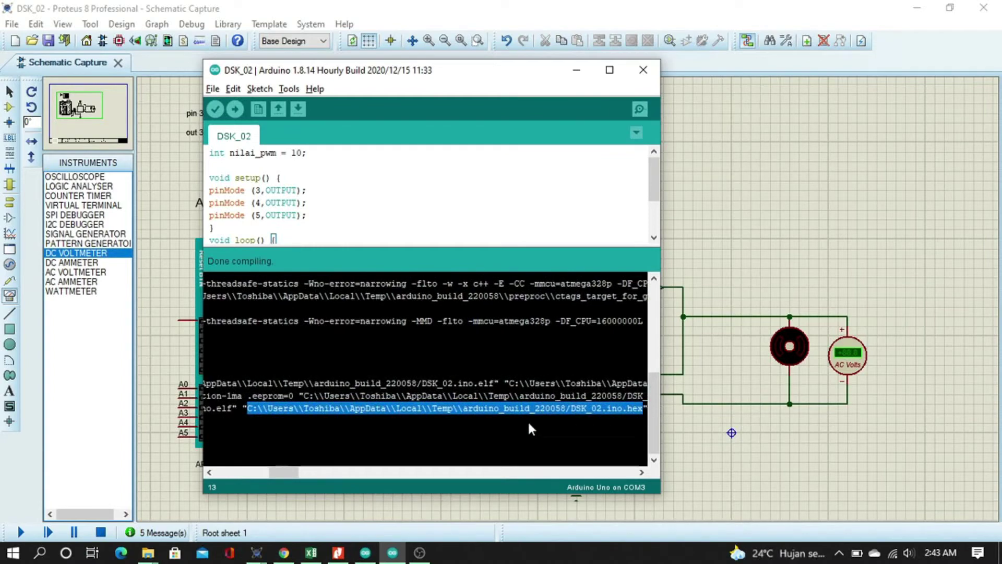
Step: In the Proteus schematic, open ARD1's properties, select the whole Program File path to DSK_02.ino.hex and accept the component settings
{"action": "left_click", "coordinate": [168, 326]}
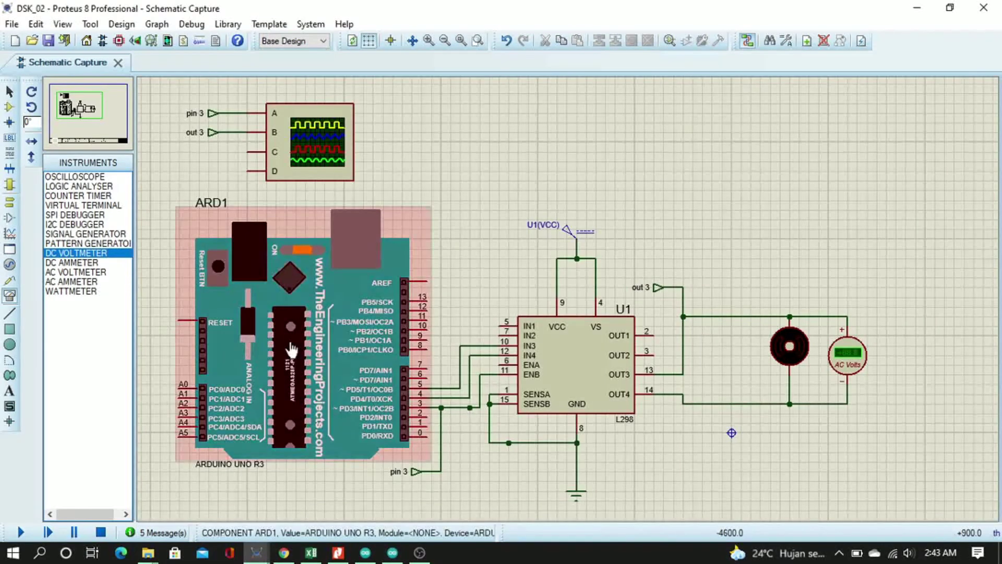
{"action": "double_click", "coordinate": [291, 349]}
{"action": "double_click", "coordinate": [485, 254]}
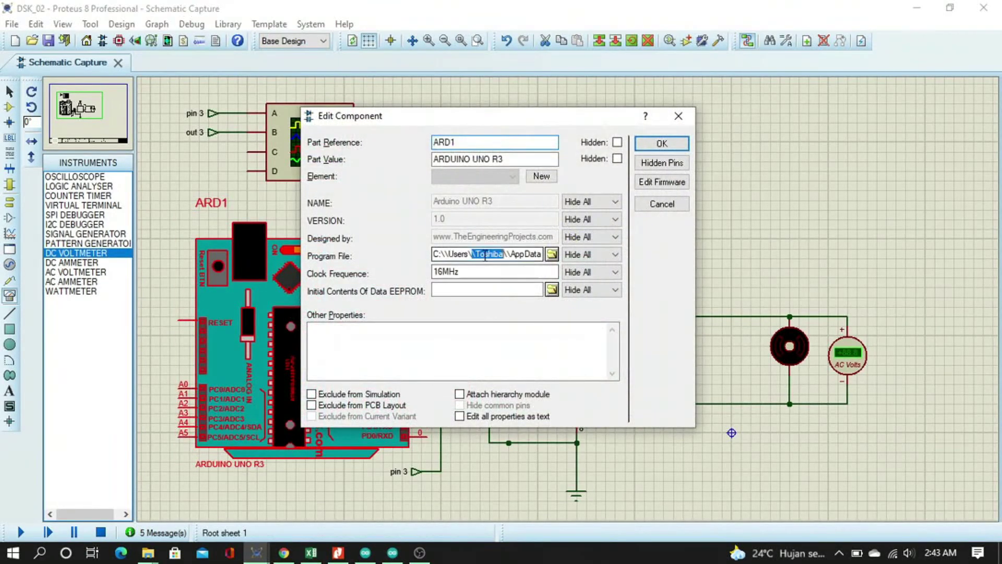
{"action": "key", "text": "ctrl+a"}
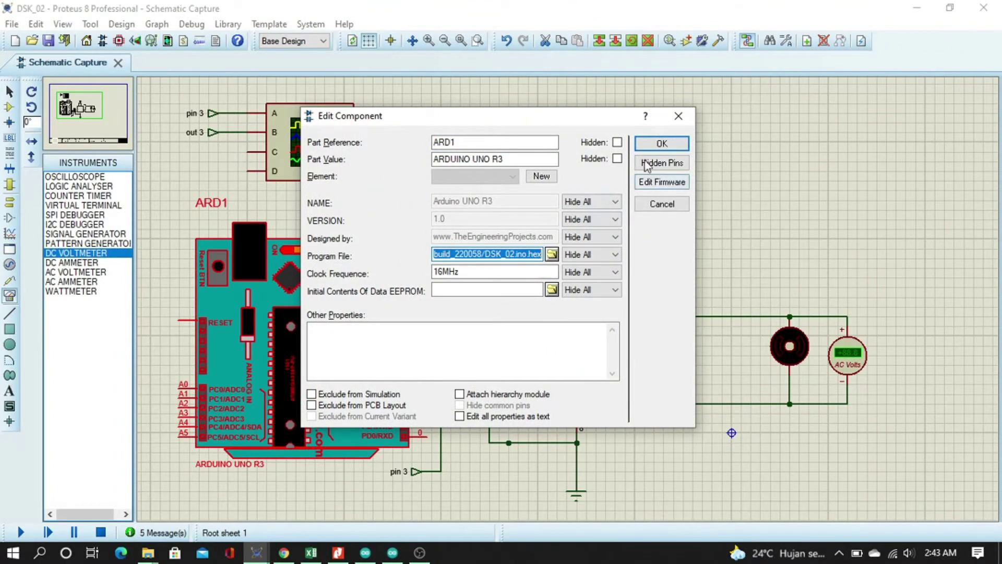
{"action": "left_click", "coordinate": [661, 143]}
{"action": "left_click", "coordinate": [476, 191]}
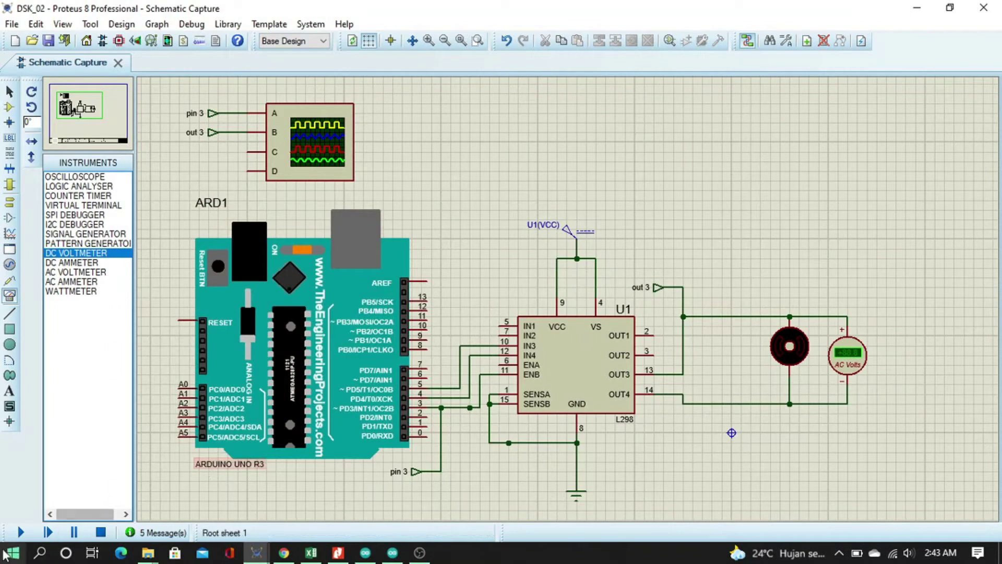
Step: In the Excel PWM table, review the six Nilai PWM values, returning to the first row's value of 10
{"action": "left_click", "coordinate": [311, 554]}
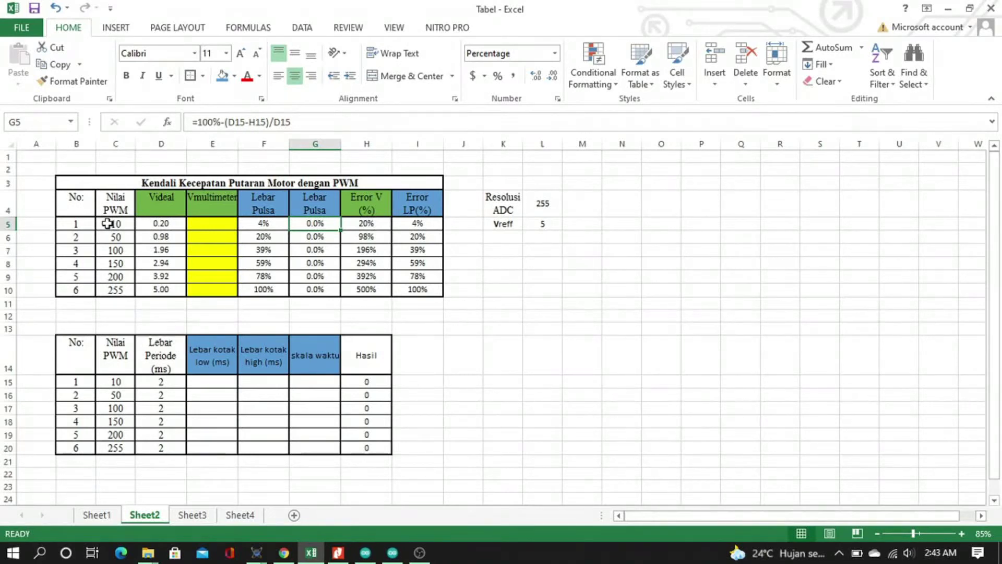
{"action": "left_click_drag", "start_coordinate": [107, 223], "coordinate": [115, 288]}
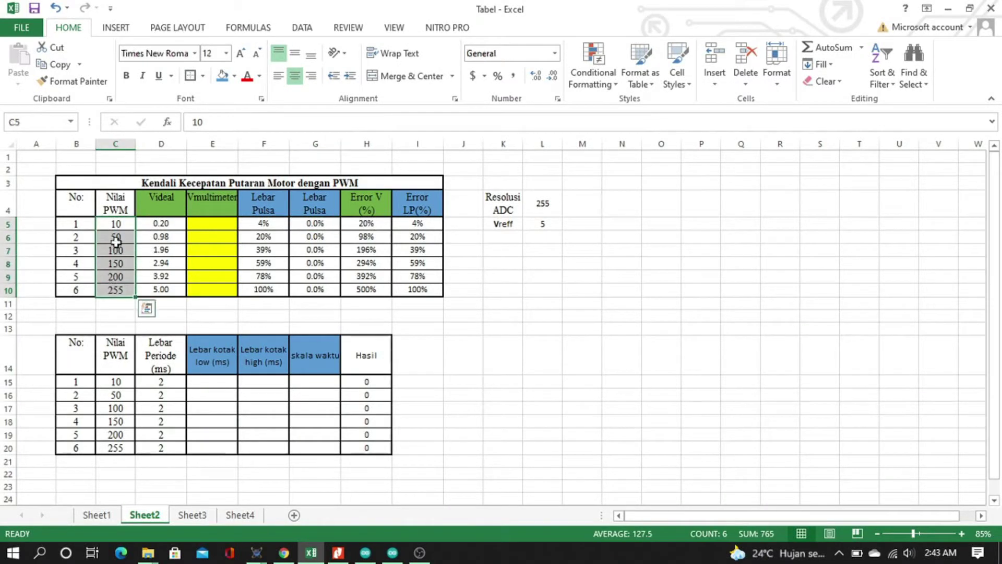
{"action": "left_click", "coordinate": [119, 224]}
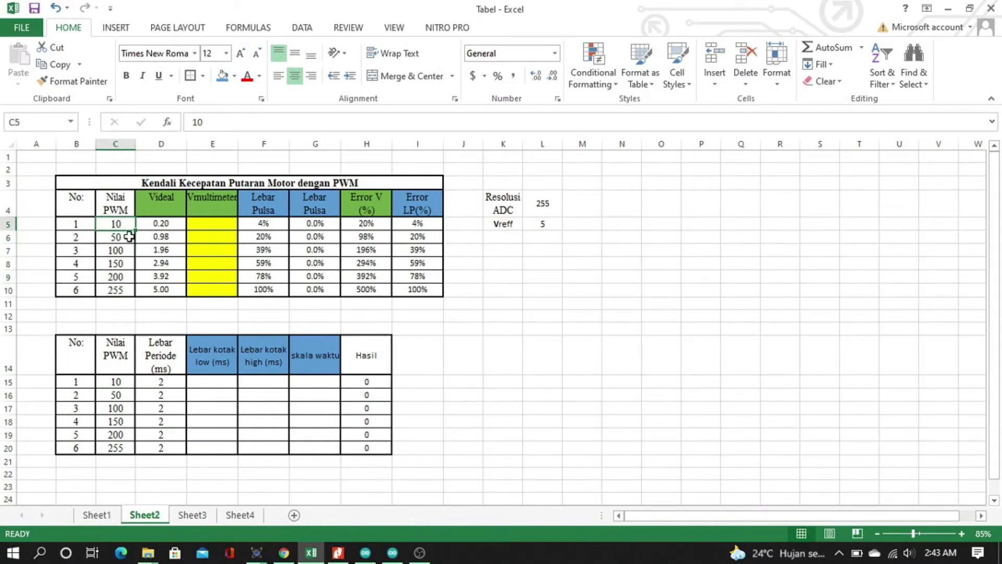
{"action": "left_click", "coordinate": [121, 237]}
{"action": "left_click", "coordinate": [118, 253]}
{"action": "left_click", "coordinate": [120, 265]}
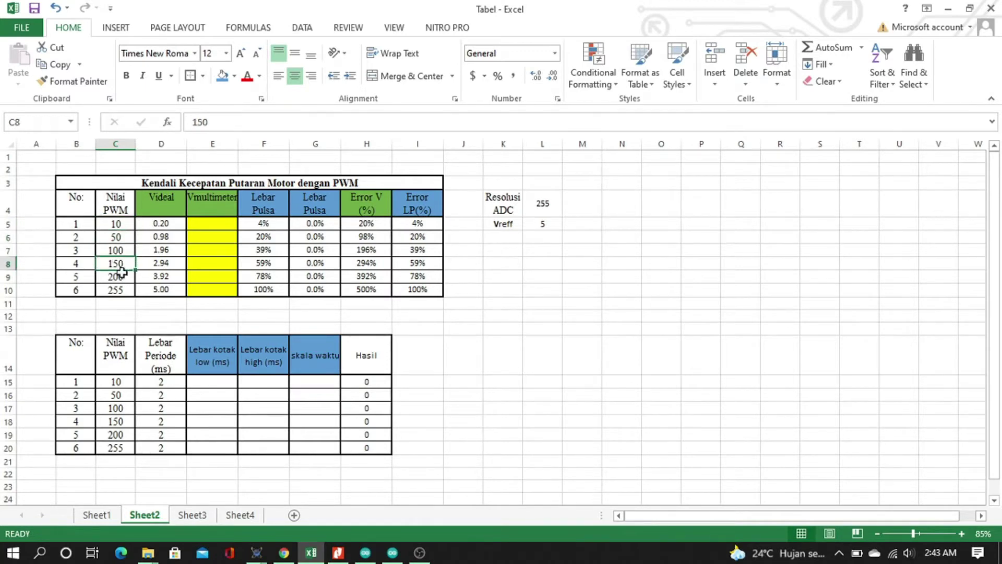
{"action": "left_click", "coordinate": [122, 279]}
{"action": "left_click", "coordinate": [121, 289]}
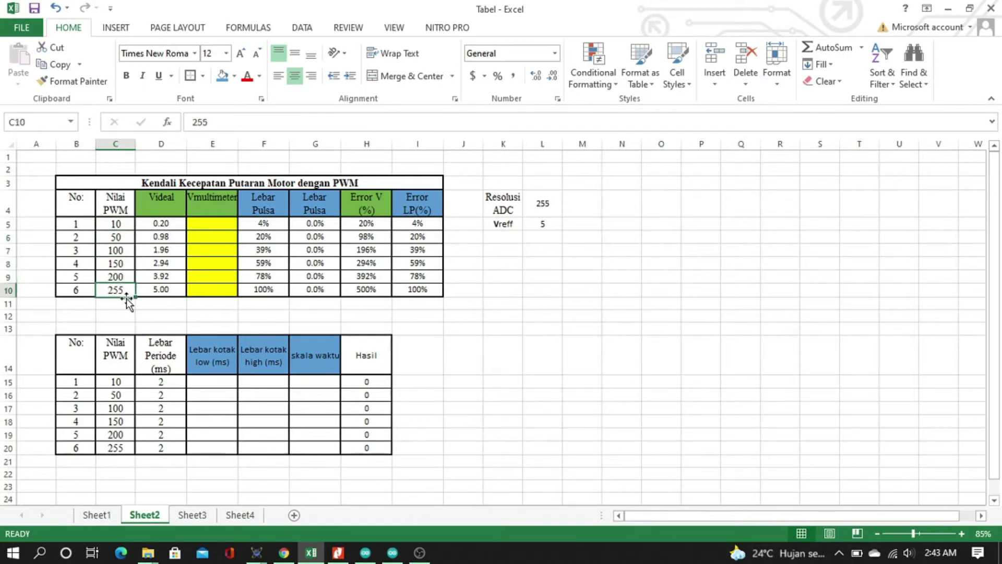
{"action": "left_click", "coordinate": [117, 225]}
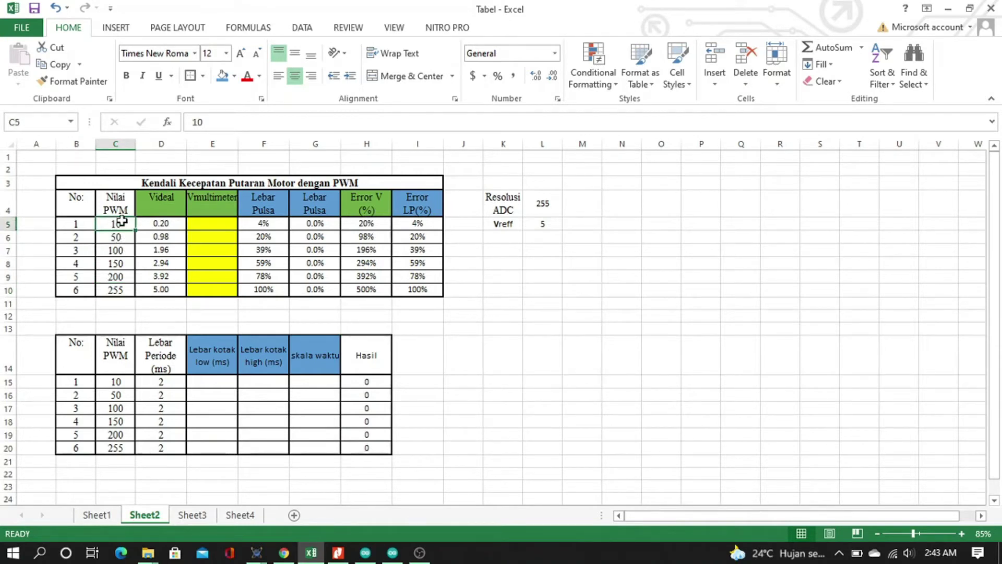
Step: In the Arduino IDE, check the DSK_02 sketch with nilai_pwm = 10 and compile it
{"action": "left_click", "coordinate": [393, 552]}
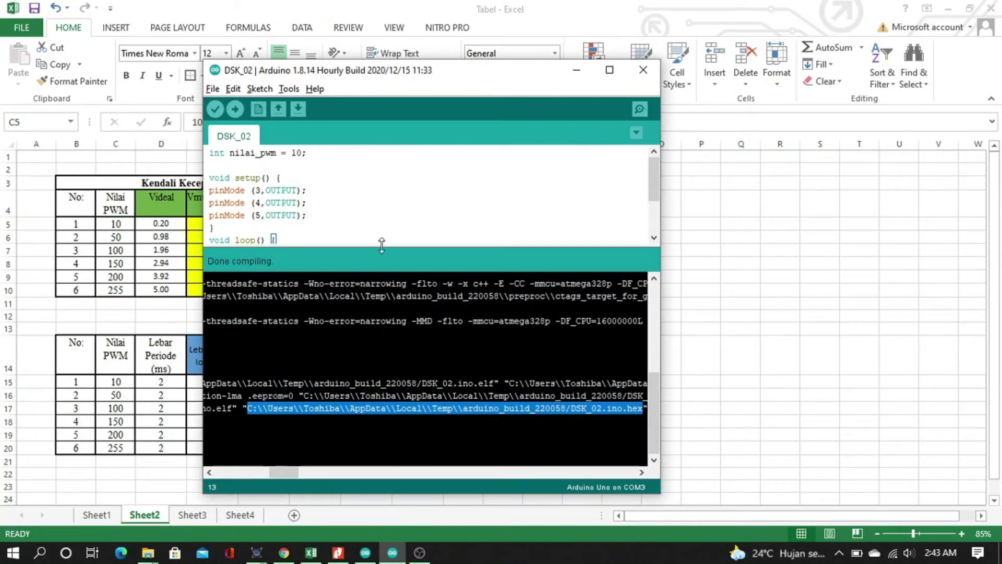
{"action": "left_click_drag", "start_coordinate": [381, 244], "coordinate": [381, 361]}
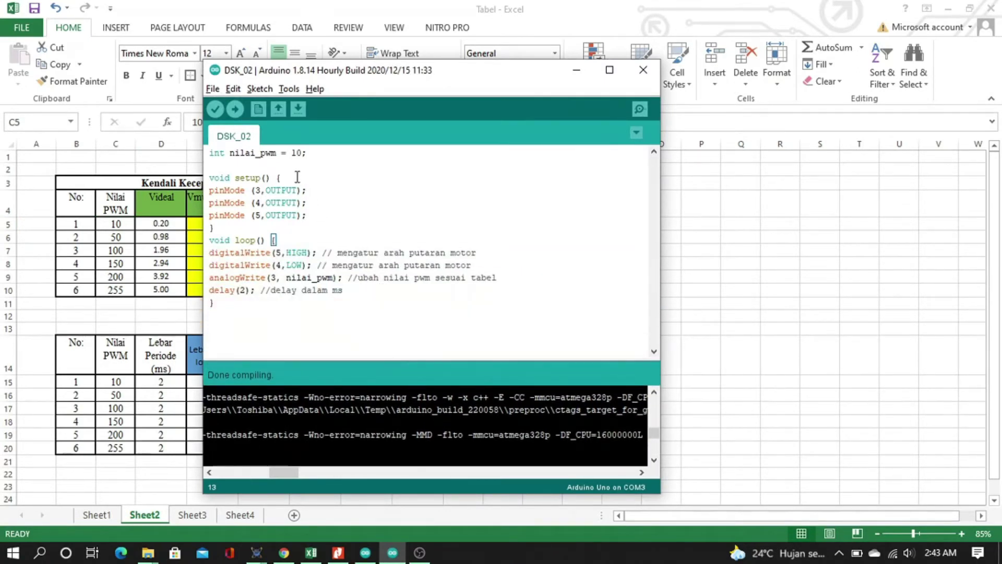
{"action": "left_click", "coordinate": [300, 153]}
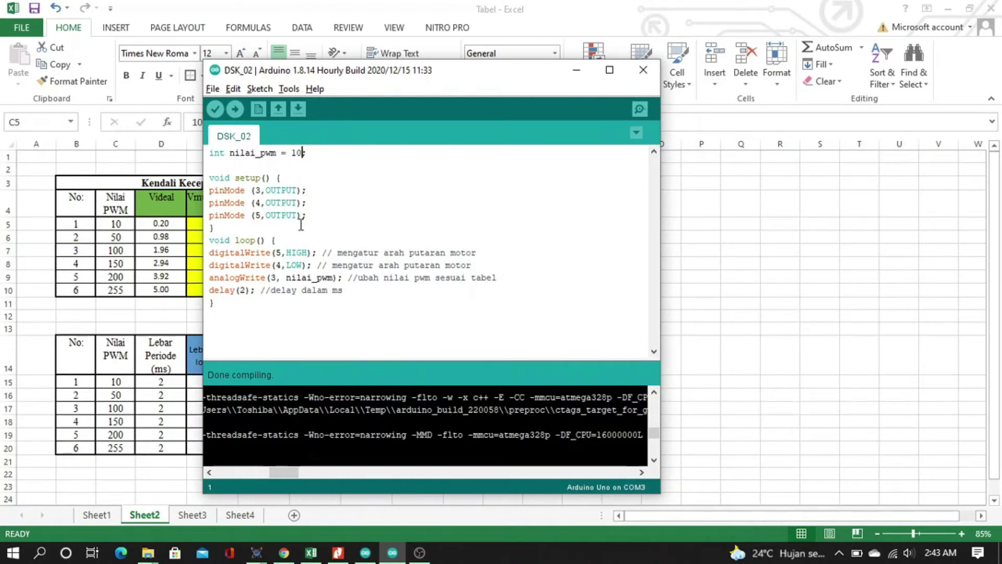
{"action": "left_click", "coordinate": [215, 111]}
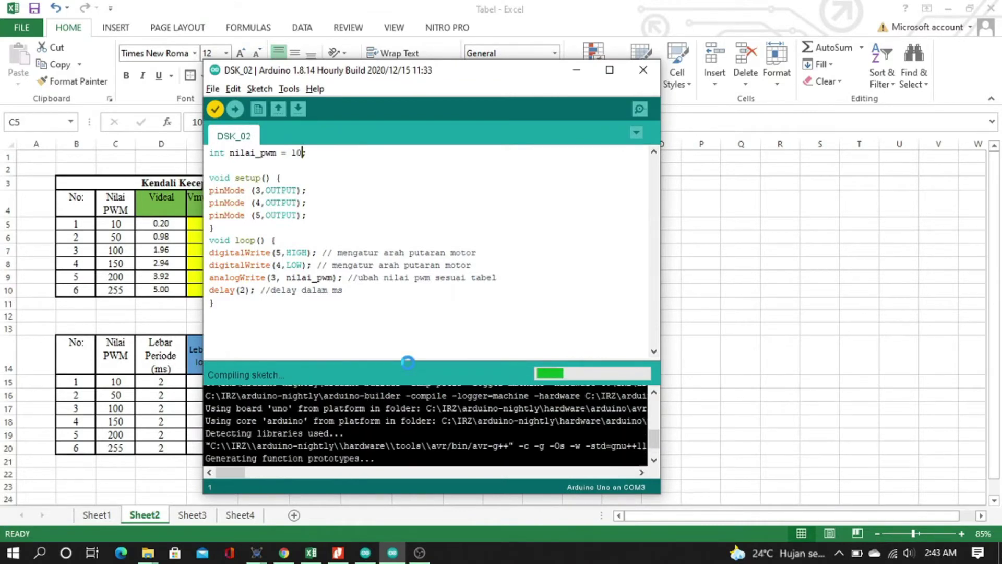
Step: Enlarge the compile output area and select the full path to DSK_02.ino.hex
{"action": "left_click_drag", "start_coordinate": [407, 360], "coordinate": [390, 286]}
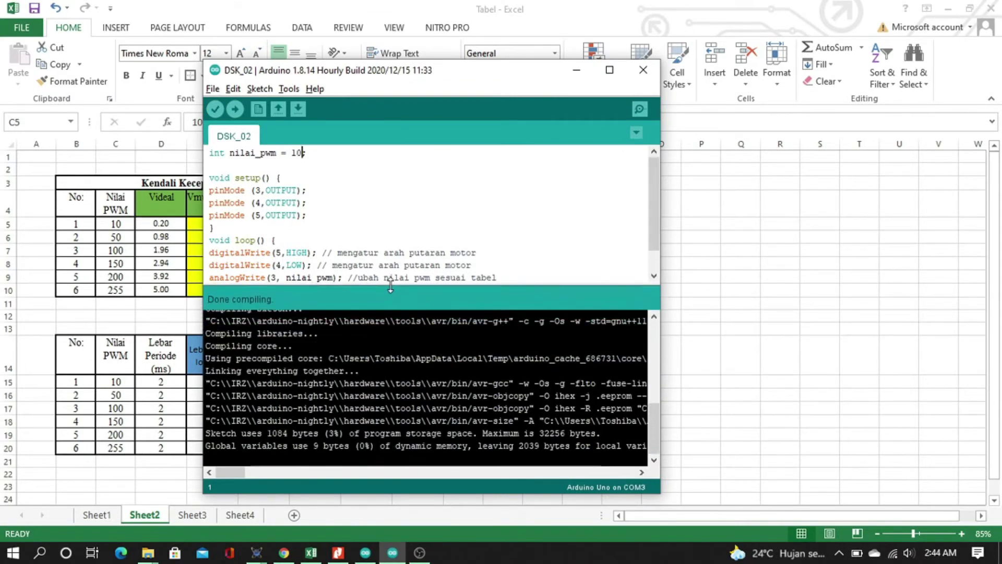
{"action": "left_click_drag", "start_coordinate": [234, 475], "coordinate": [286, 474]}
{"action": "left_click_drag", "start_coordinate": [247, 407], "coordinate": [646, 417]}
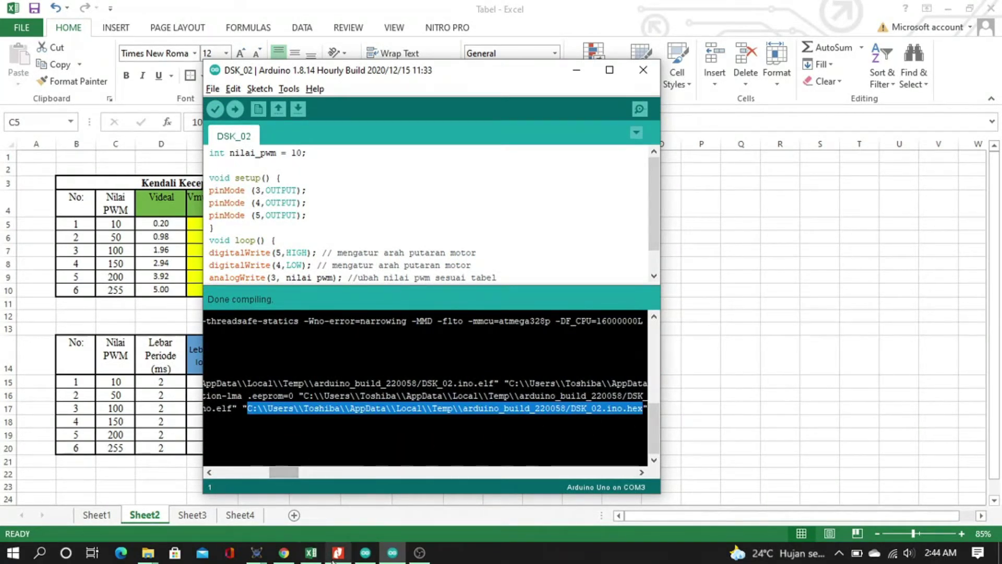
Step: In the Proteus DSK_02 schematic, set ARD1's Program File to the DSK_02.ino.hex path and accept the component settings
{"action": "mouse_move", "coordinate": [258, 553]}
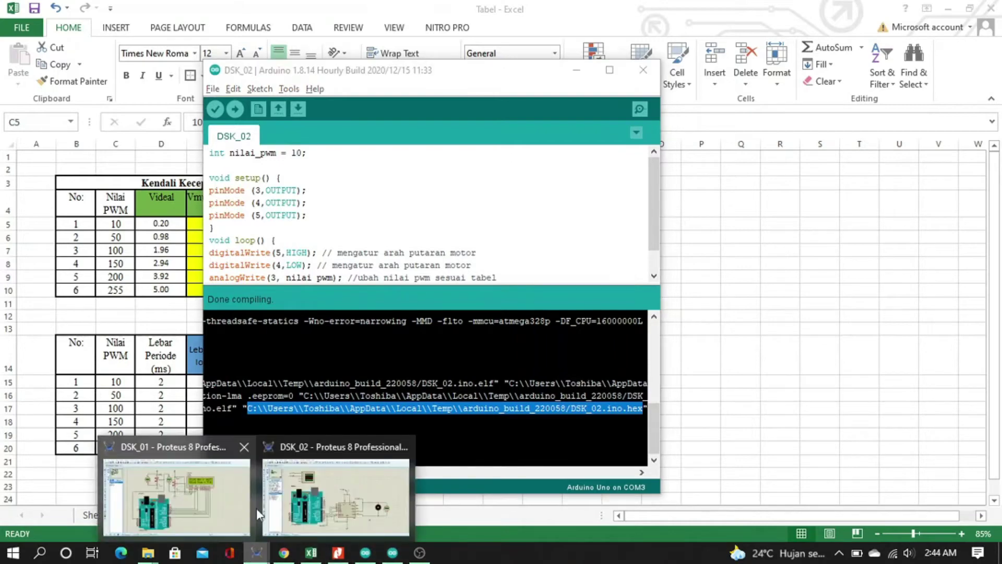
{"action": "left_click", "coordinate": [307, 497]}
{"action": "double_click", "coordinate": [312, 448]}
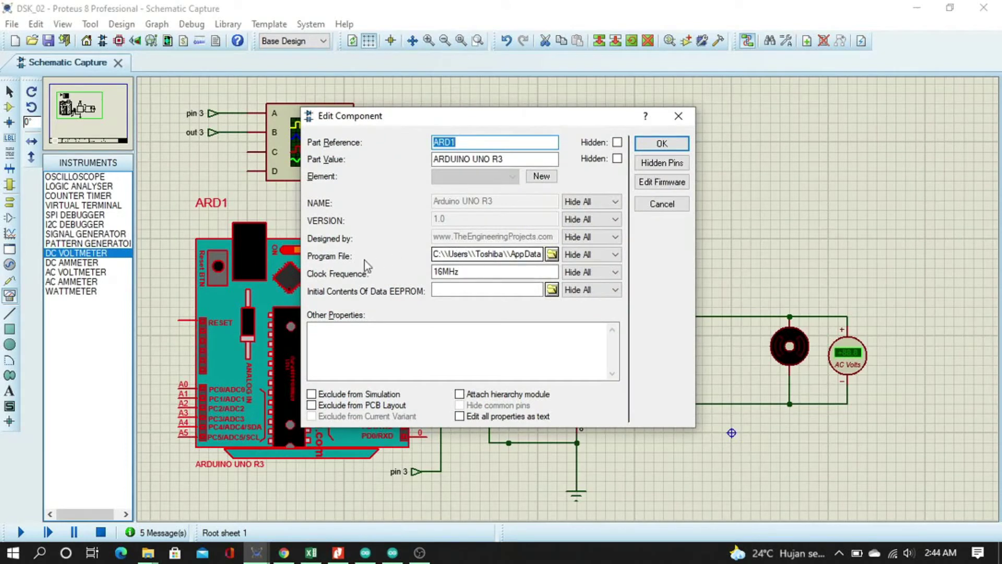
{"action": "double_click", "coordinate": [492, 255]}
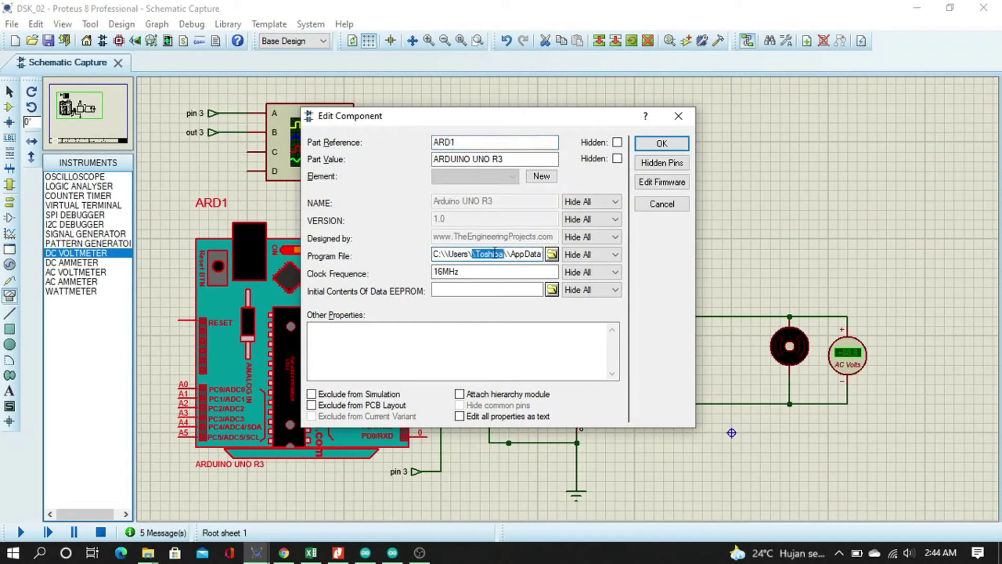
{"action": "key", "text": "ctrl+a"}
{"action": "key", "text": "End"}
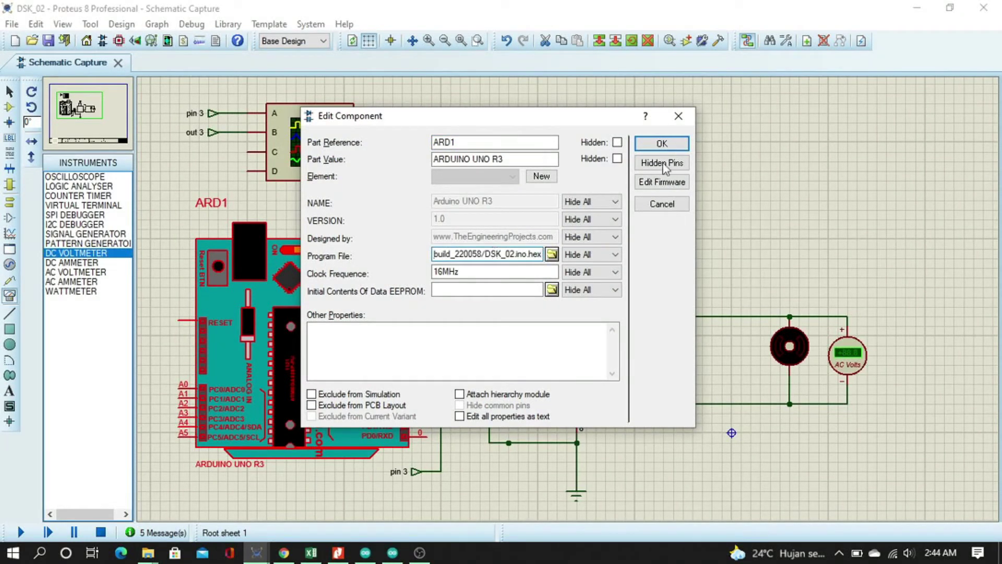
{"action": "left_click", "coordinate": [657, 146]}
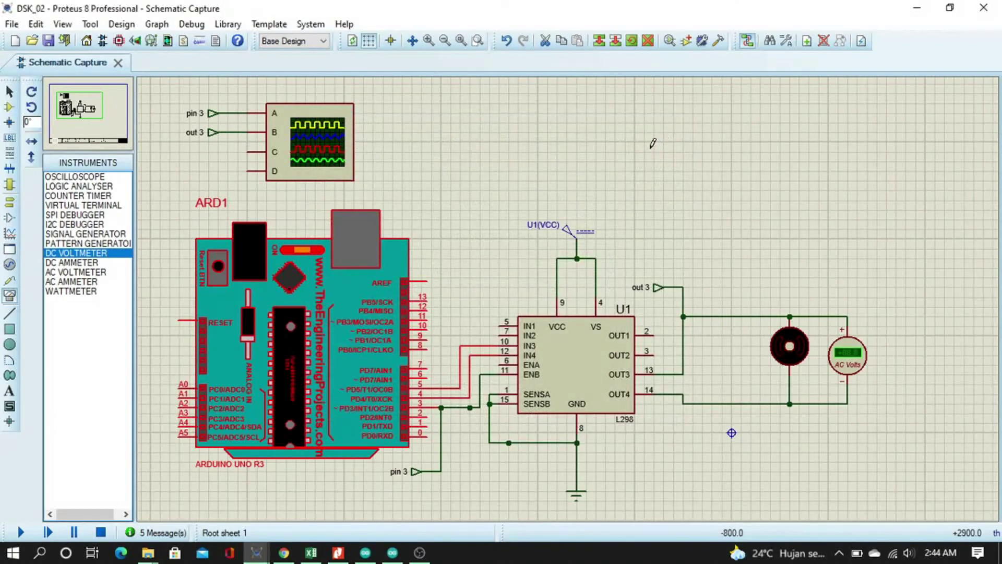
{"action": "left_click", "coordinate": [611, 155]}
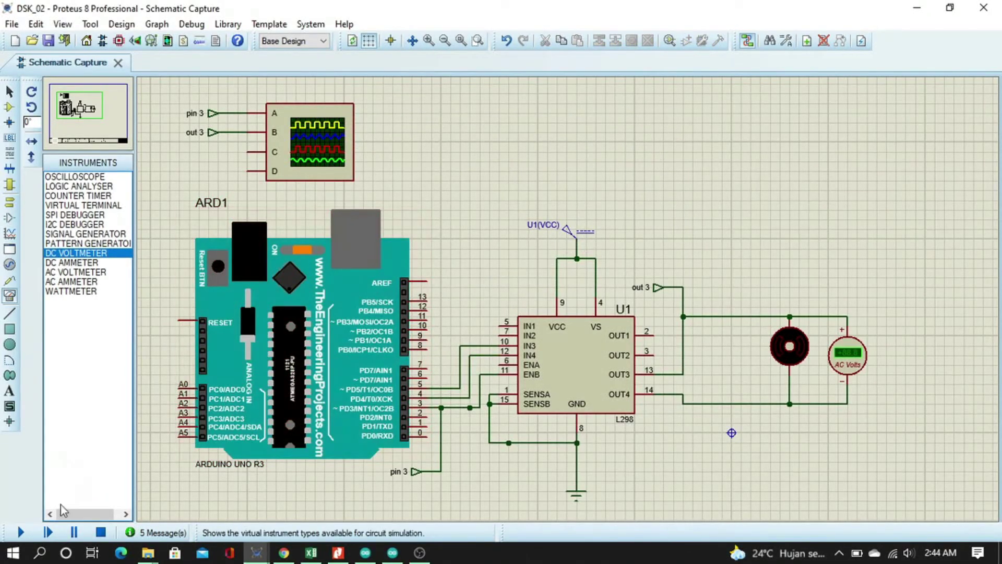
Step: Run the simulation and capture a one-shot oscilloscope trace of a single pulse at a 10 µs time base
{"action": "left_click", "coordinate": [21, 532]}
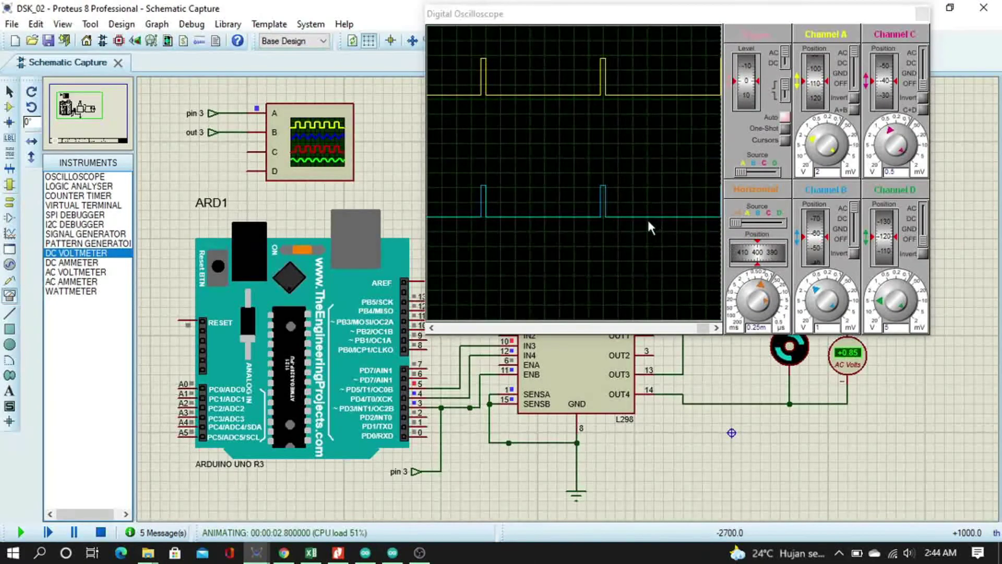
{"action": "left_click", "coordinate": [767, 288]}
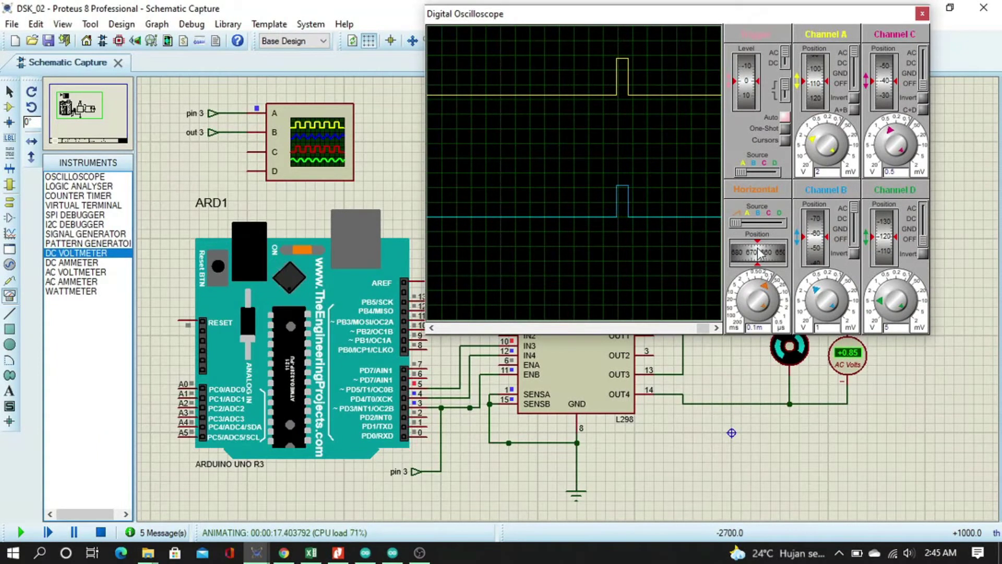
{"action": "scroll", "coordinate": [759, 254], "scroll_direction": "down", "scroll_amount": 3}
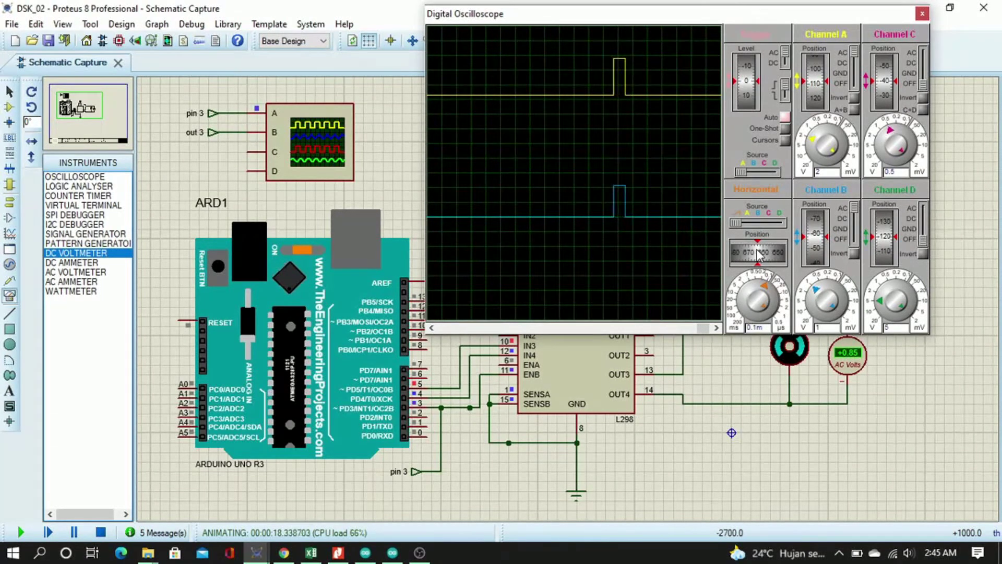
{"action": "scroll", "coordinate": [760, 254], "scroll_direction": "up", "scroll_amount": 2}
{"action": "scroll", "coordinate": [760, 256], "scroll_direction": "down", "scroll_amount": 3}
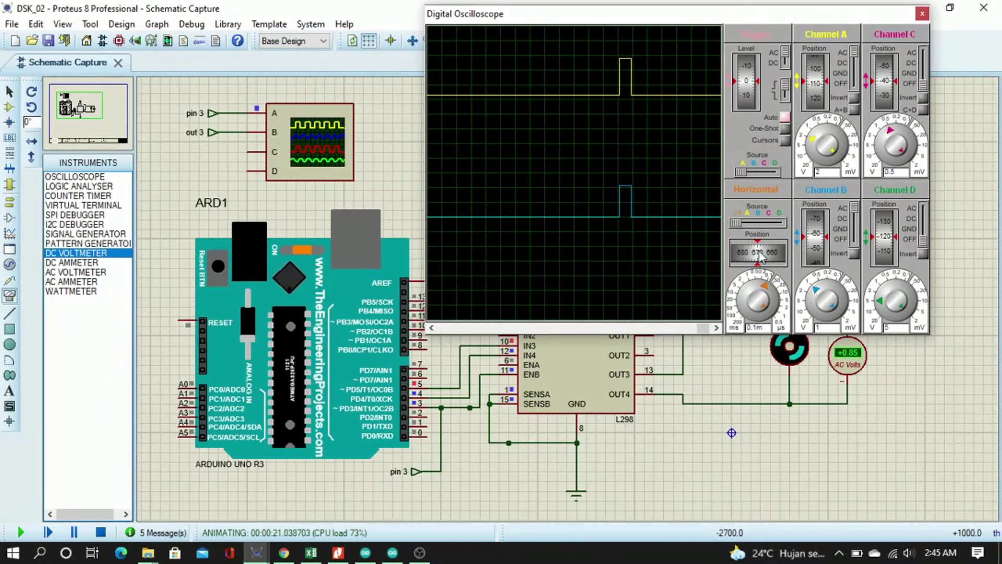
{"action": "scroll", "coordinate": [760, 256], "scroll_direction": "down", "scroll_amount": 2}
{"action": "scroll", "coordinate": [760, 256], "scroll_direction": "up", "scroll_amount": 1}
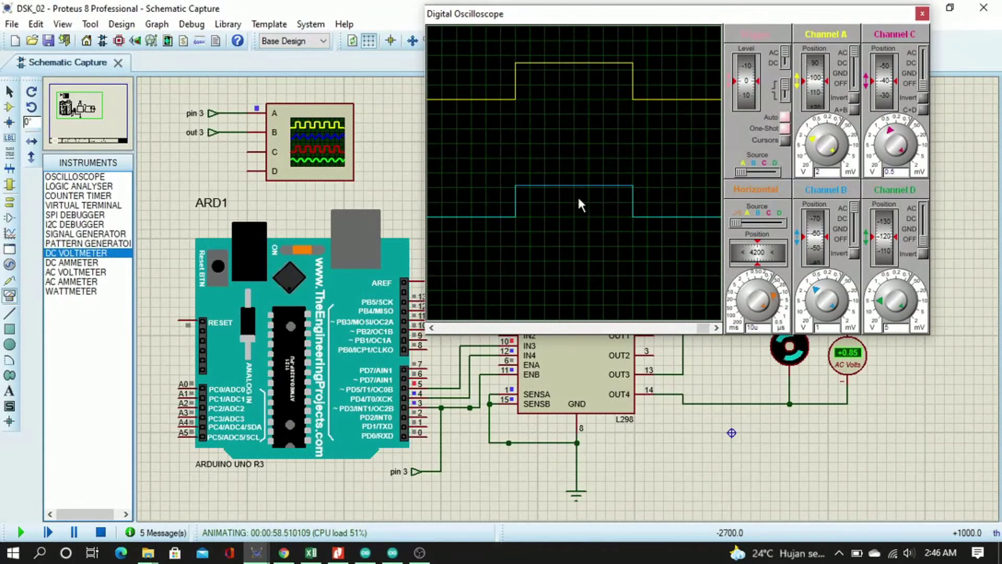
Step: Examine the spacing between pulses on the oscilloscope at 0.2 ms and 0.1 ms time bases, shifting the traces horizontally
{"action": "scroll", "coordinate": [579, 203], "scroll_direction": "down", "scroll_amount": 1}
{"action": "scroll", "coordinate": [576, 211], "scroll_direction": "down", "scroll_amount": 1}
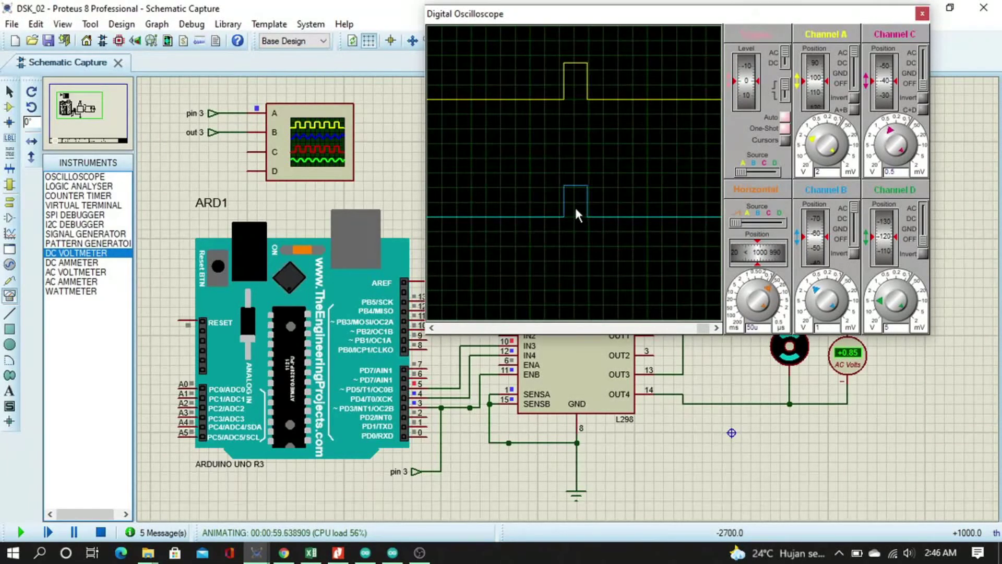
{"action": "scroll", "coordinate": [575, 210], "scroll_direction": "down", "scroll_amount": 1}
{"action": "scroll", "coordinate": [575, 210], "scroll_direction": "down", "scroll_amount": 1}
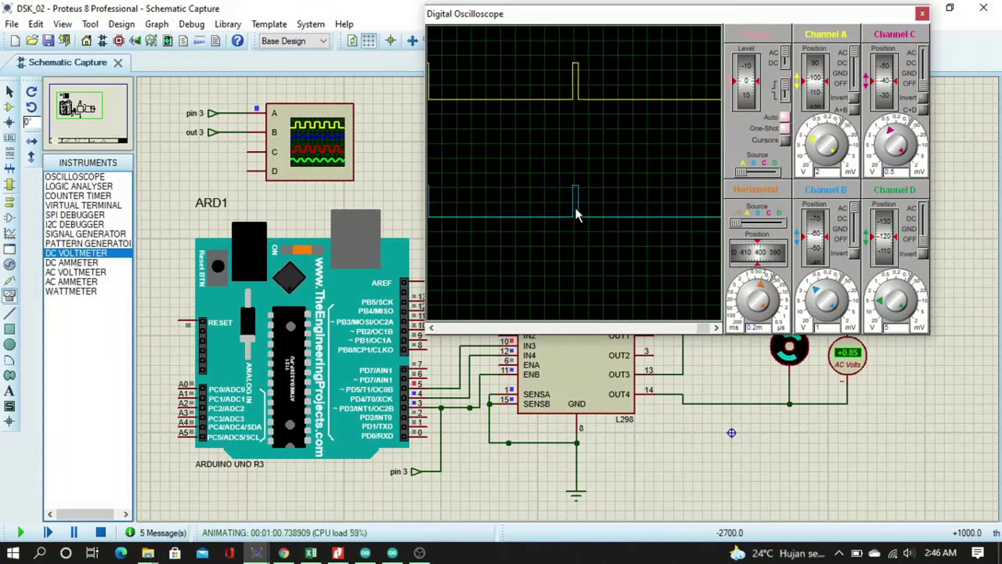
{"action": "left_click_drag", "start_coordinate": [760, 256], "coordinate": [778, 255]}
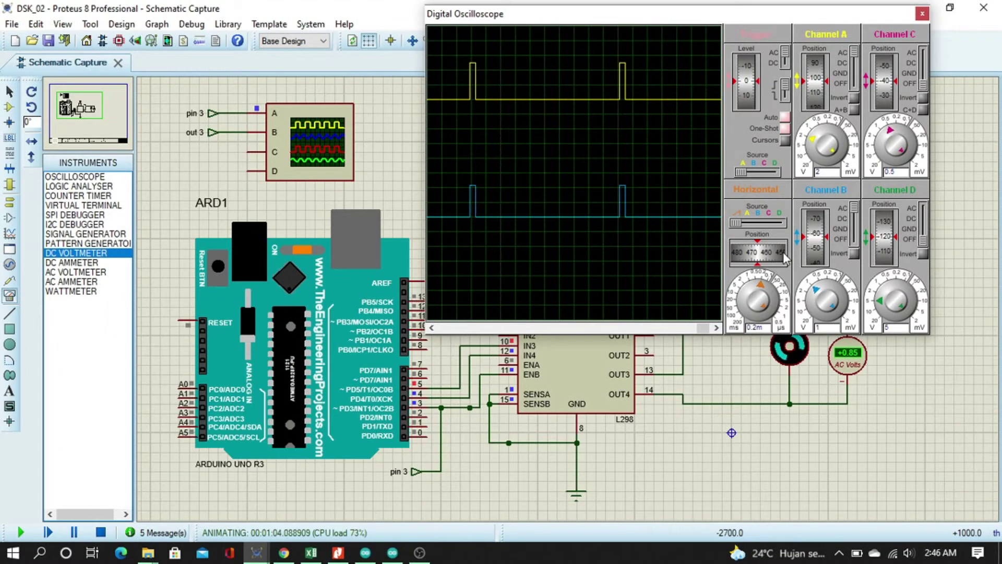
{"action": "left_click_drag", "start_coordinate": [782, 252], "coordinate": [785, 252]}
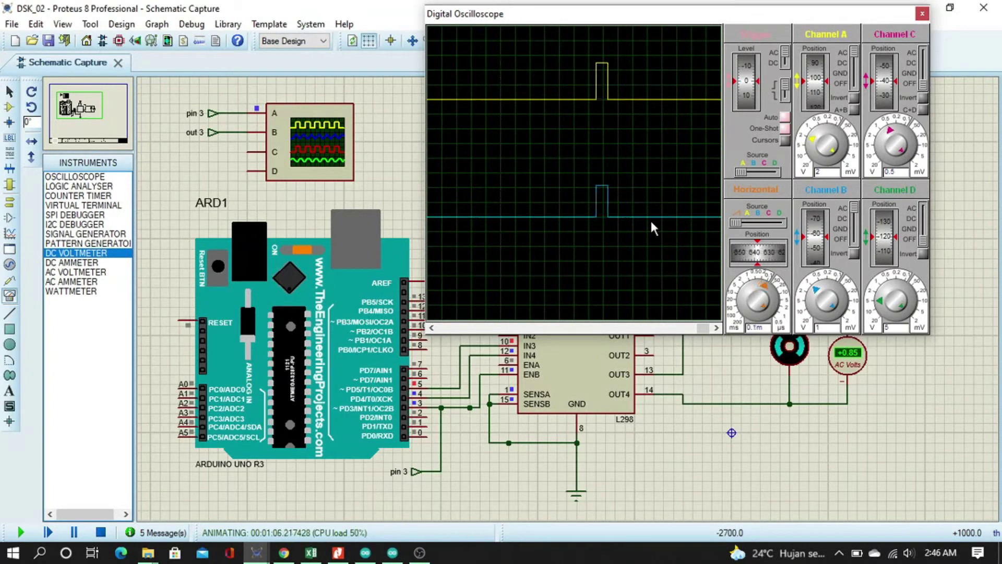
{"action": "left_click_drag", "start_coordinate": [778, 251], "coordinate": [758, 255]}
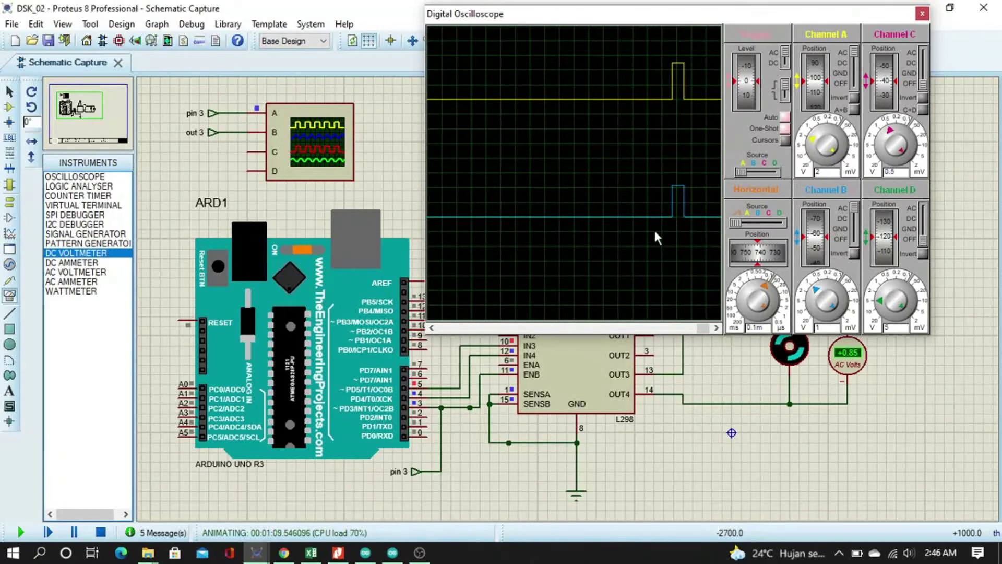
{"action": "scroll", "coordinate": [655, 231], "scroll_direction": "down", "scroll_amount": 1}
{"action": "left_click_drag", "start_coordinate": [773, 257], "coordinate": [765, 258]}
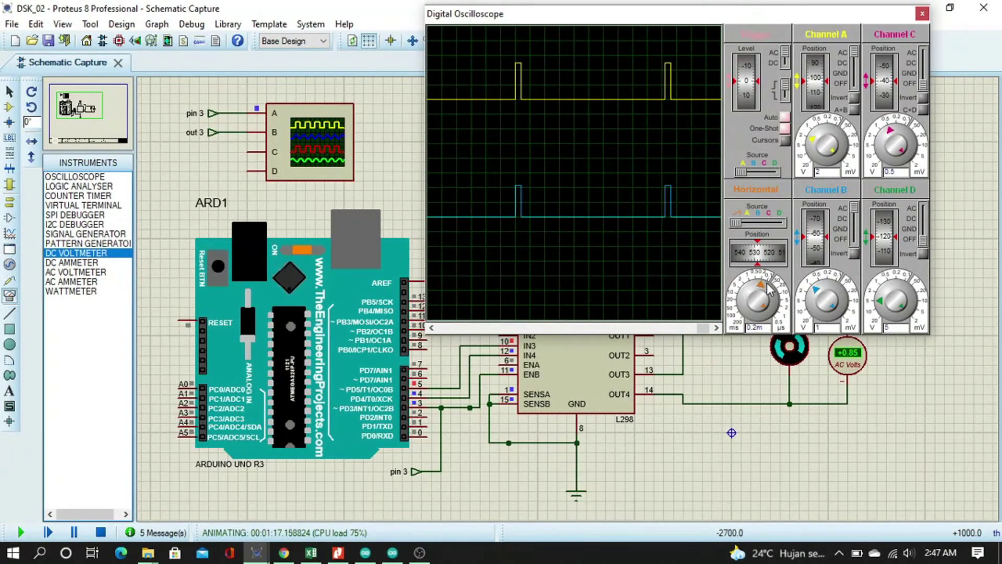
Step: Set the oscilloscope's horizontal time base to 20 µs and shift the traces to bring one whole high pulse into view
{"action": "scroll", "coordinate": [633, 223], "scroll_direction": "up", "scroll_amount": 1}
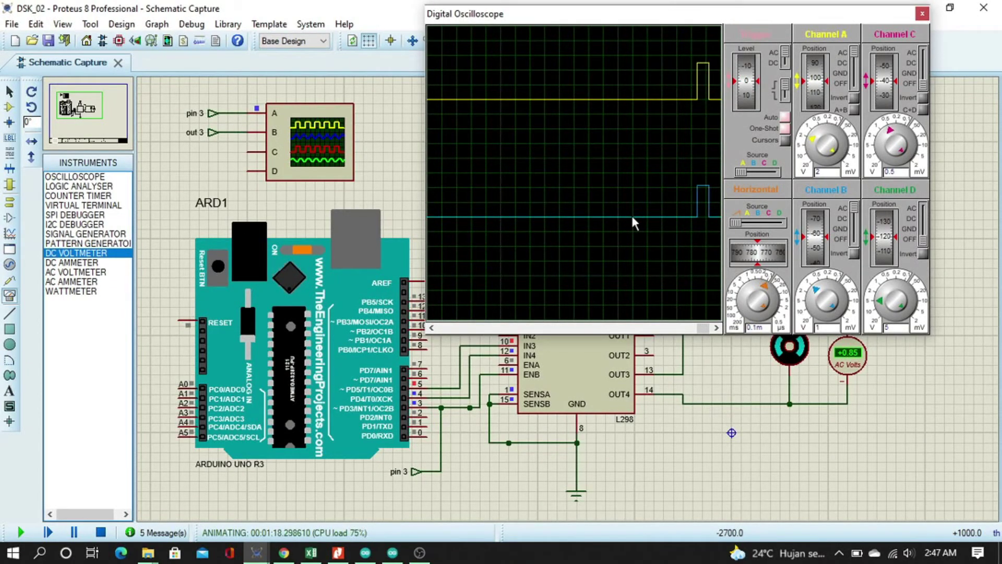
{"action": "scroll", "coordinate": [632, 224], "scroll_direction": "up", "scroll_amount": 1}
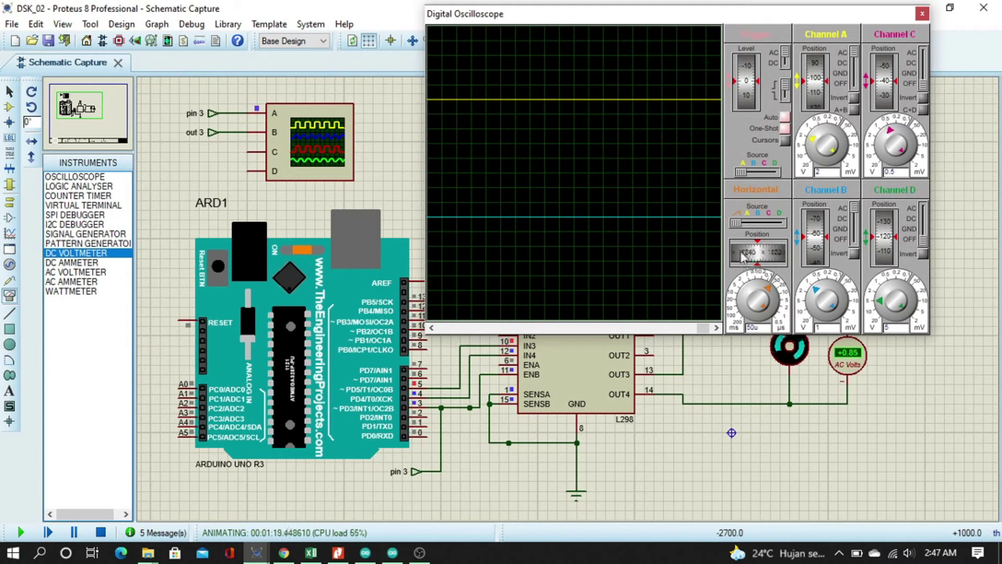
{"action": "left_click_drag", "start_coordinate": [742, 255], "coordinate": [637, 262]}
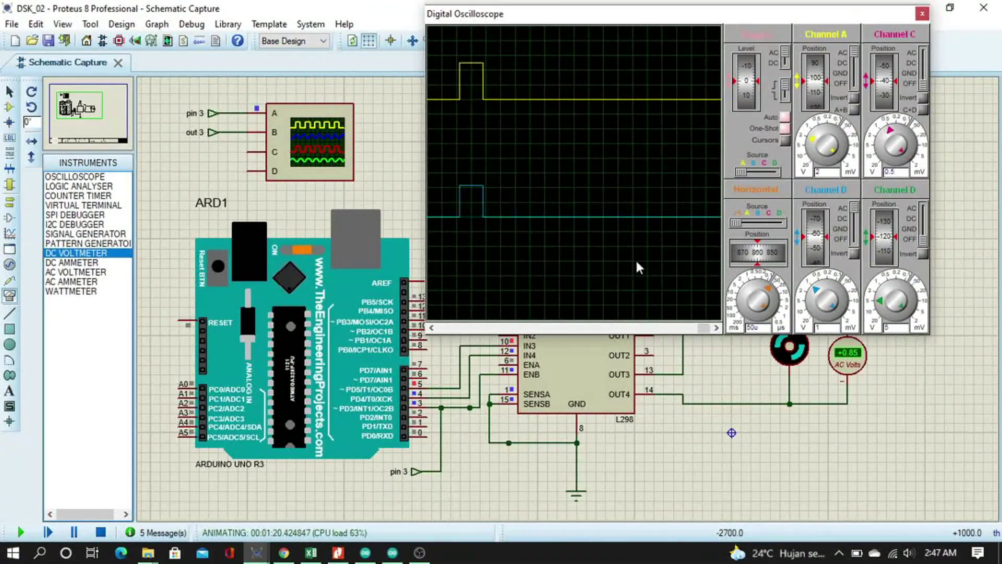
{"action": "scroll", "coordinate": [618, 255], "scroll_direction": "up", "scroll_amount": 1}
{"action": "left_click_drag", "start_coordinate": [748, 260], "coordinate": [772, 261]}
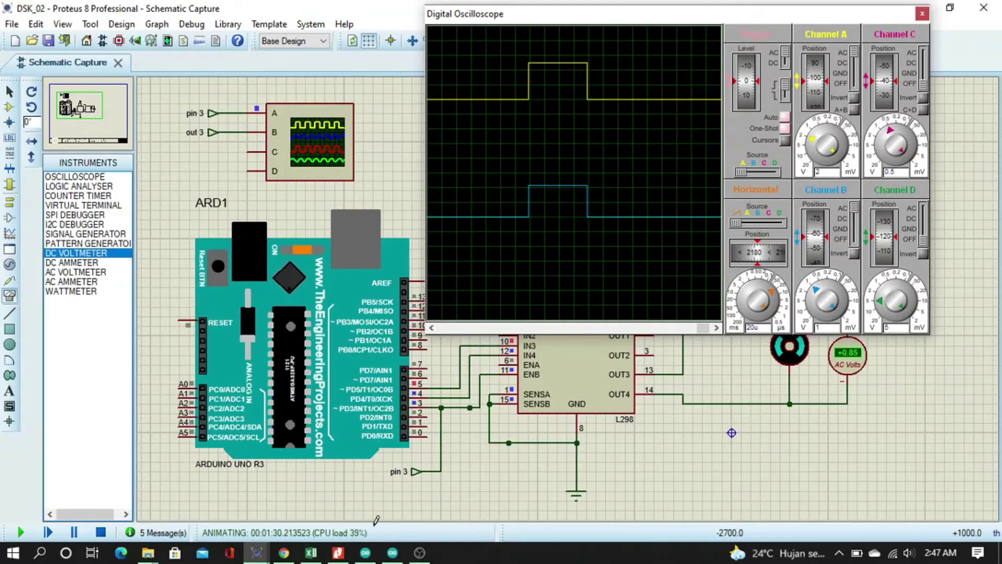
Step: In the Excel lower table, enter a high box width of 4 and a time scale of 0.02 for PWM 10
{"action": "left_click", "coordinate": [312, 552]}
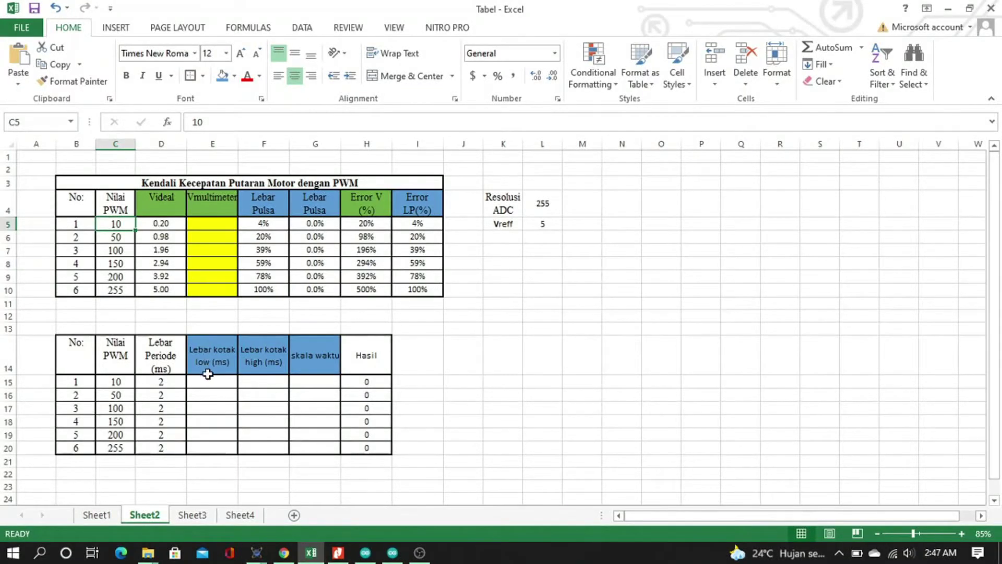
{"action": "left_click", "coordinate": [262, 379]}
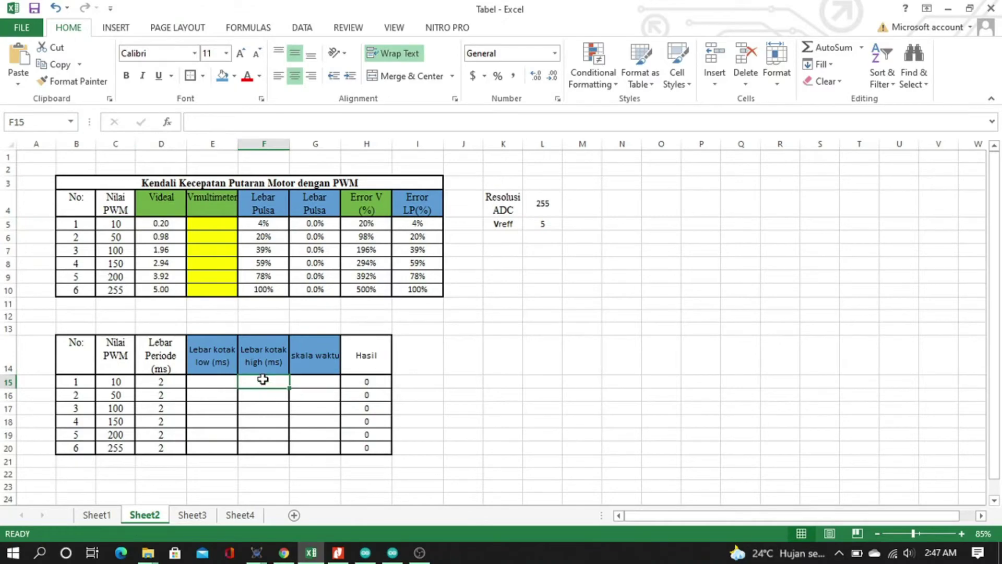
{"action": "type", "text": "4"}
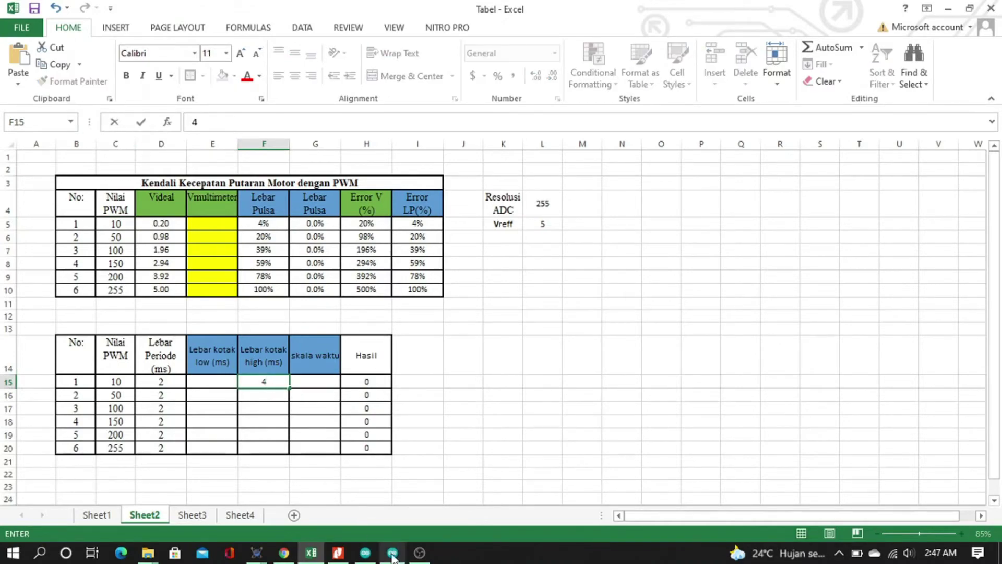
{"action": "mouse_move", "coordinate": [265, 557]}
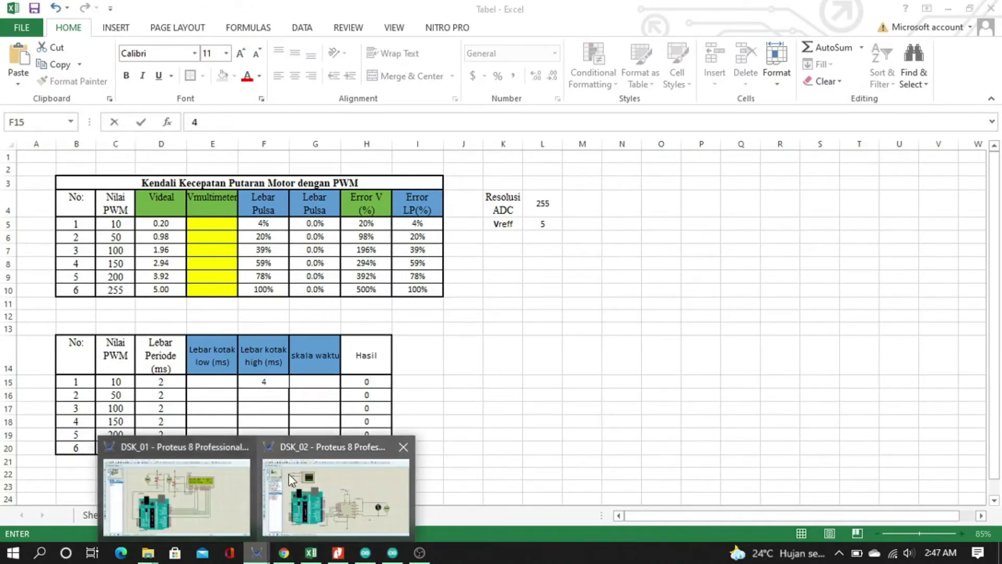
{"action": "left_click", "coordinate": [334, 496]}
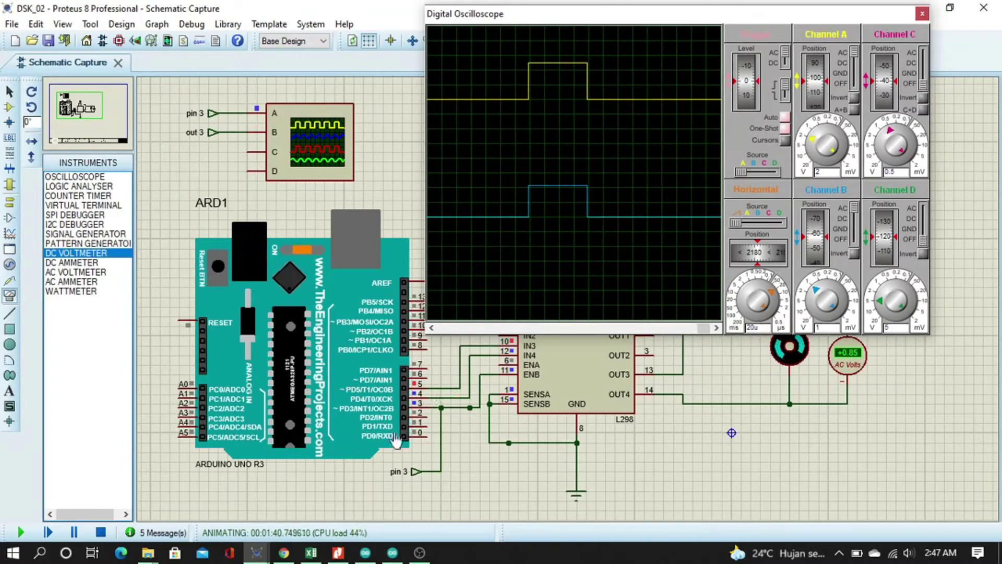
{"action": "left_click", "coordinate": [313, 553]}
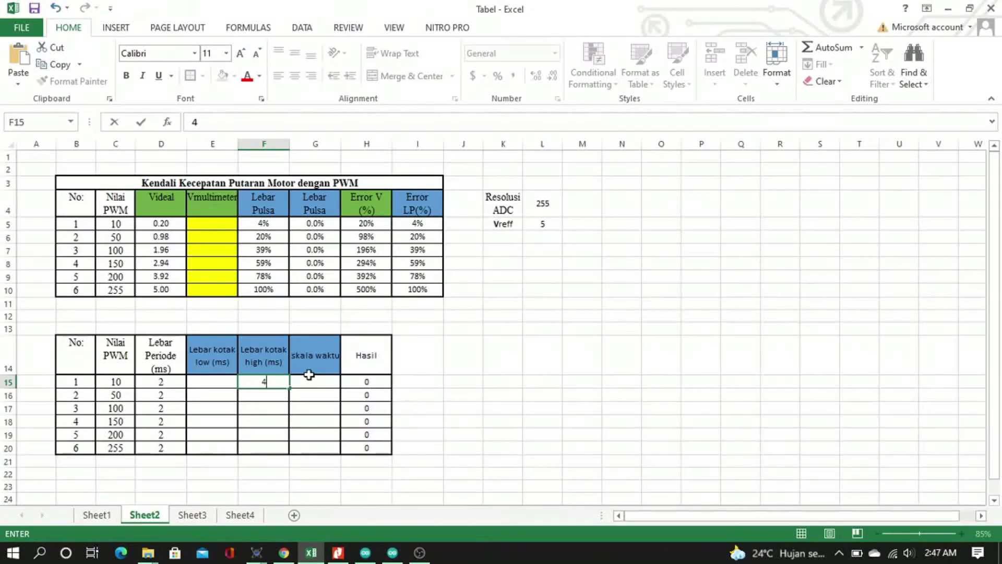
{"action": "left_click", "coordinate": [309, 380]}
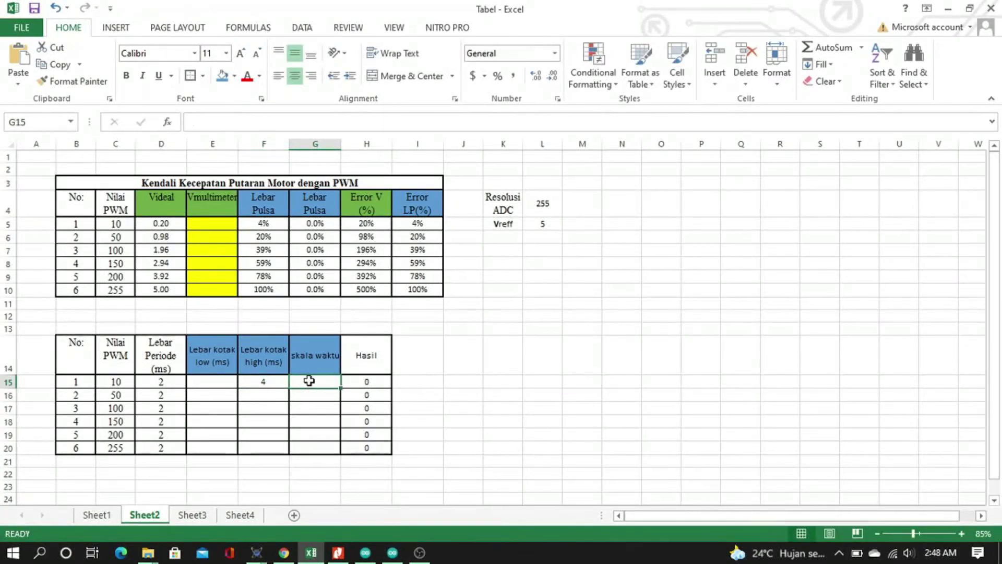
{"action": "type", "text": "0.0"}
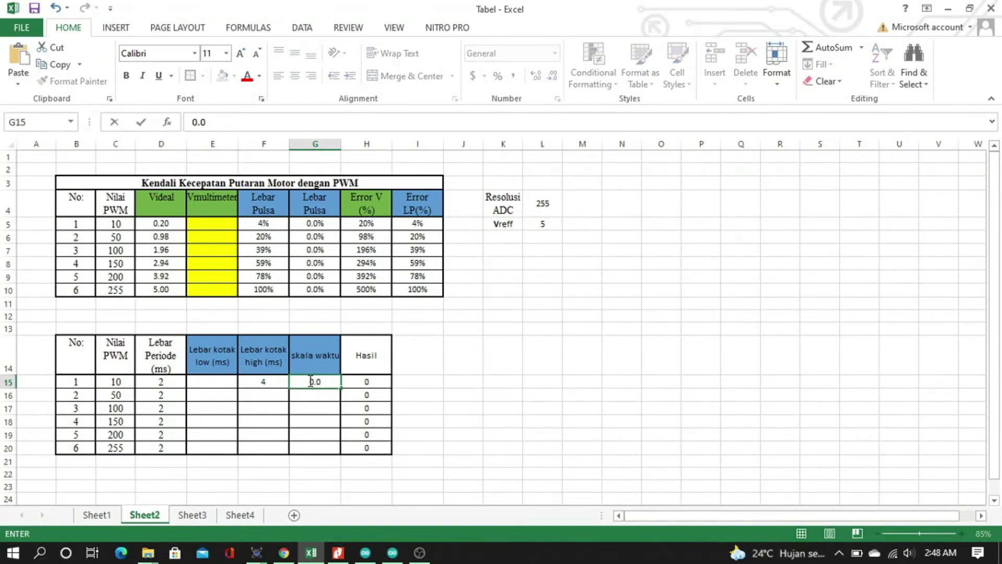
{"action": "type", "text": "2"}
{"action": "key", "text": "Tab"}
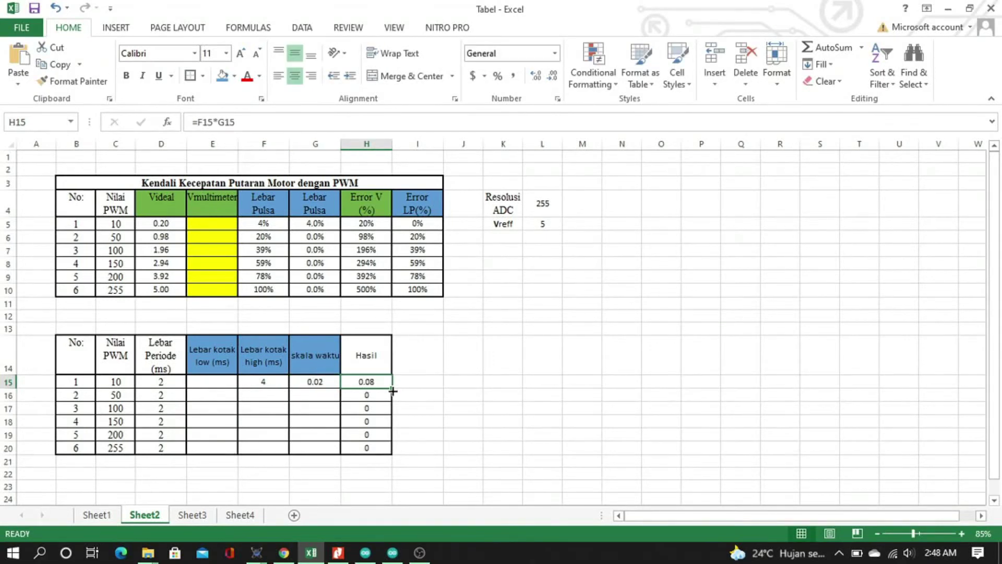
Step: Examine the two Lebar Pulsa columns and the Error LP formula for PWM 10 in the upper table
{"action": "left_click", "coordinate": [319, 224]}
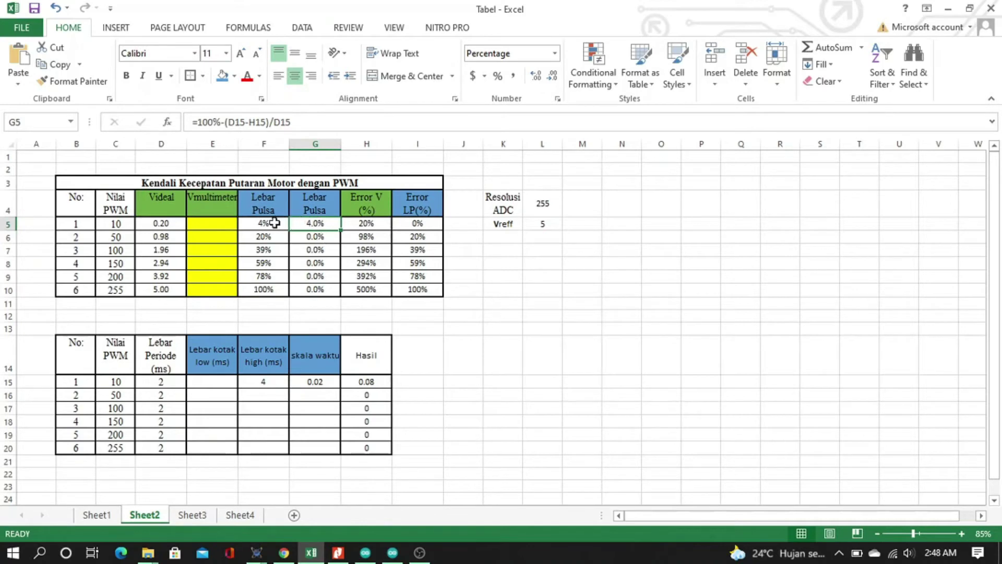
{"action": "left_click", "coordinate": [266, 205]}
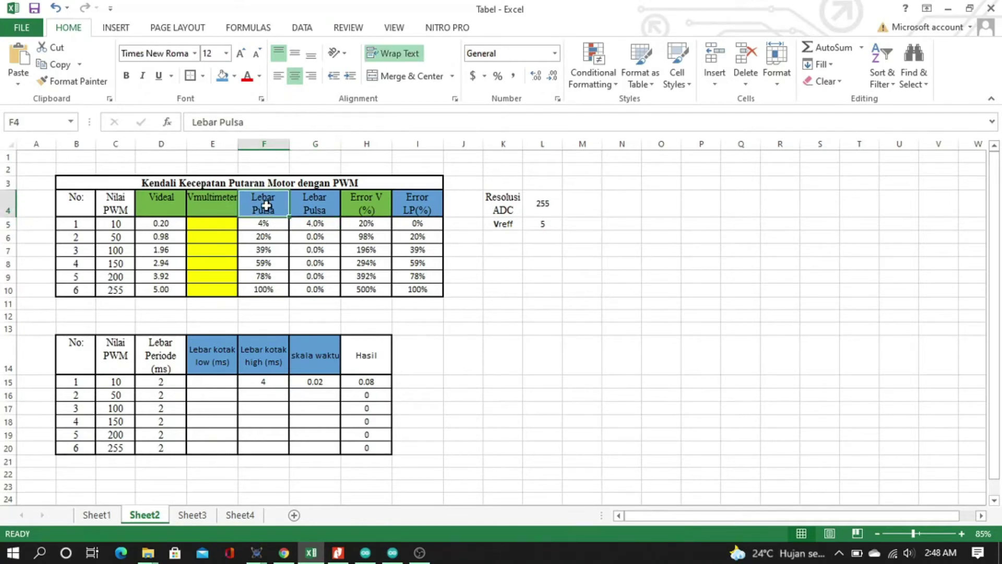
{"action": "left_click_drag", "start_coordinate": [263, 223], "coordinate": [262, 290]}
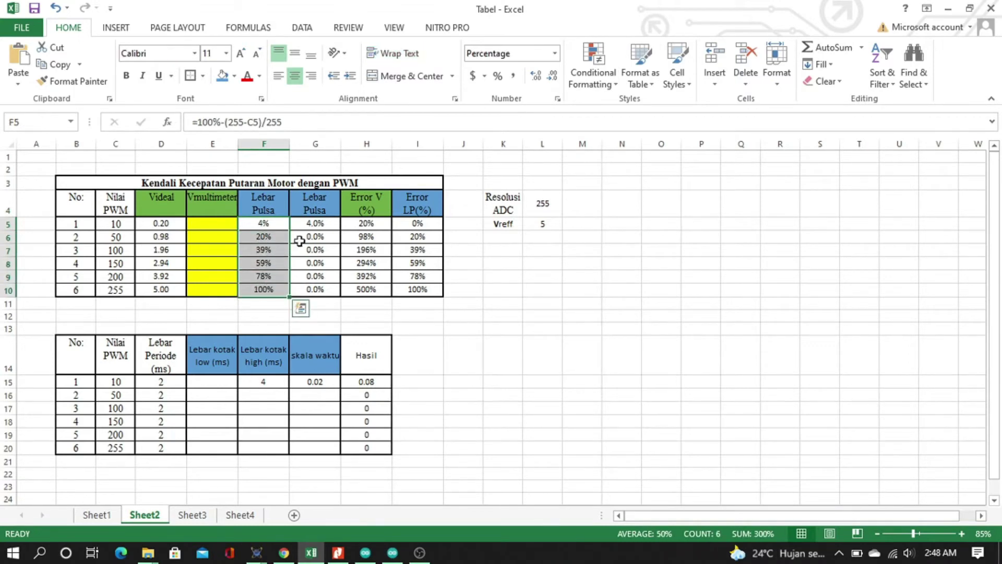
{"action": "left_click", "coordinate": [307, 225]}
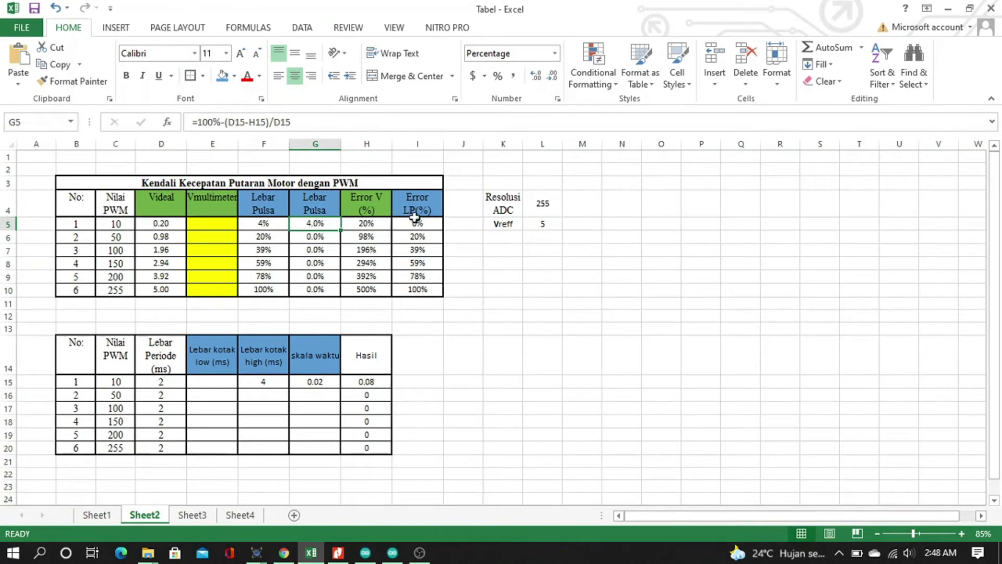
{"action": "left_click", "coordinate": [427, 224]}
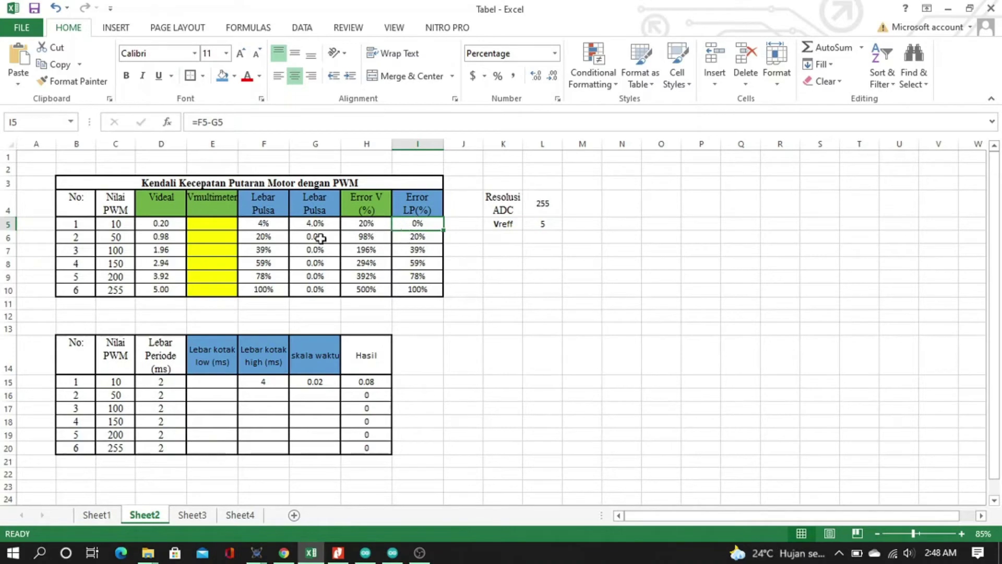
Step: Read the motor's voltmeter in the Proteus DSK_02 simulation and enter 0.85 as Vmultimeter for PWM 10 in Excel
{"action": "left_click", "coordinate": [256, 552]}
{"action": "left_click", "coordinate": [316, 494]}
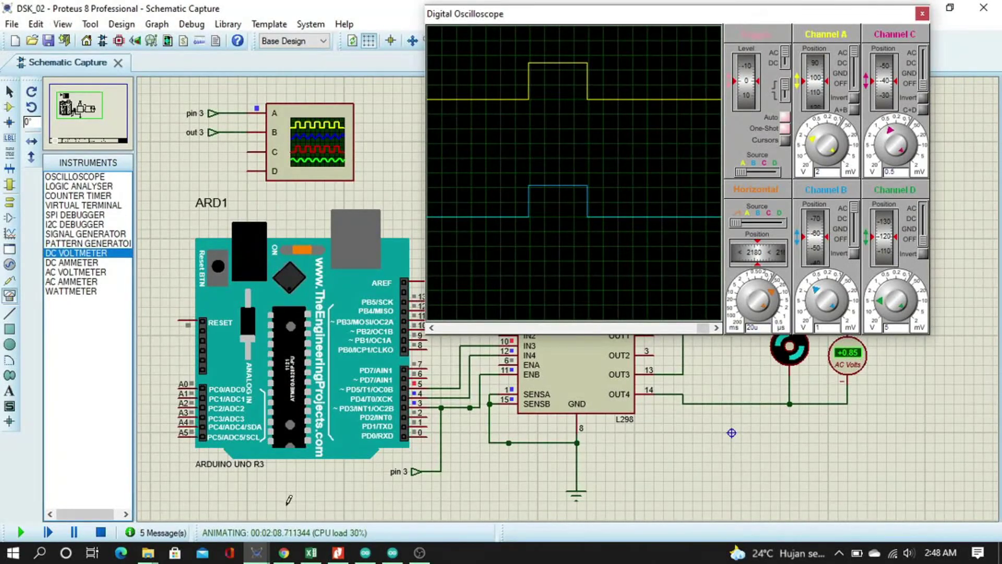
{"action": "left_click", "coordinate": [311, 552]}
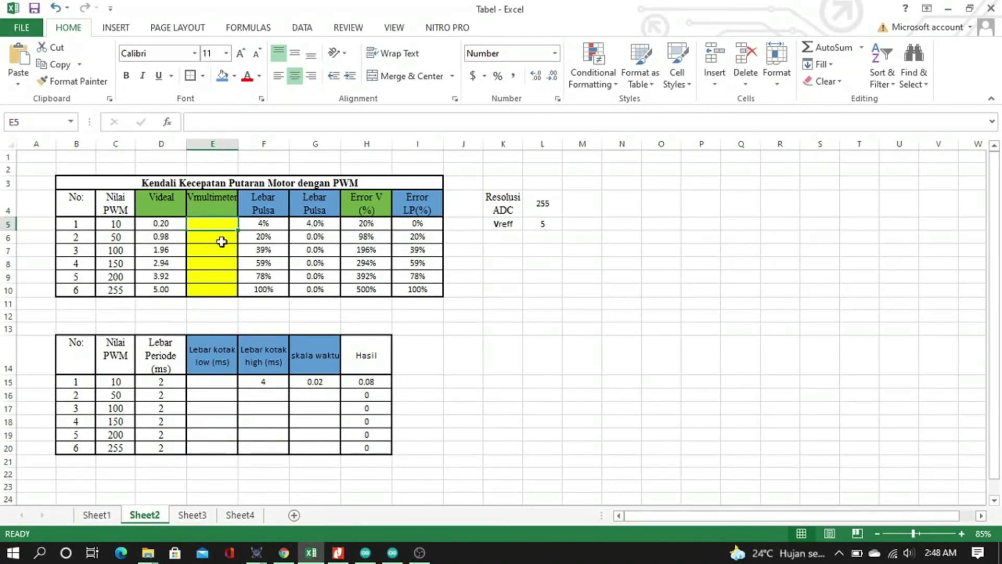
{"action": "type", "text": "0."}
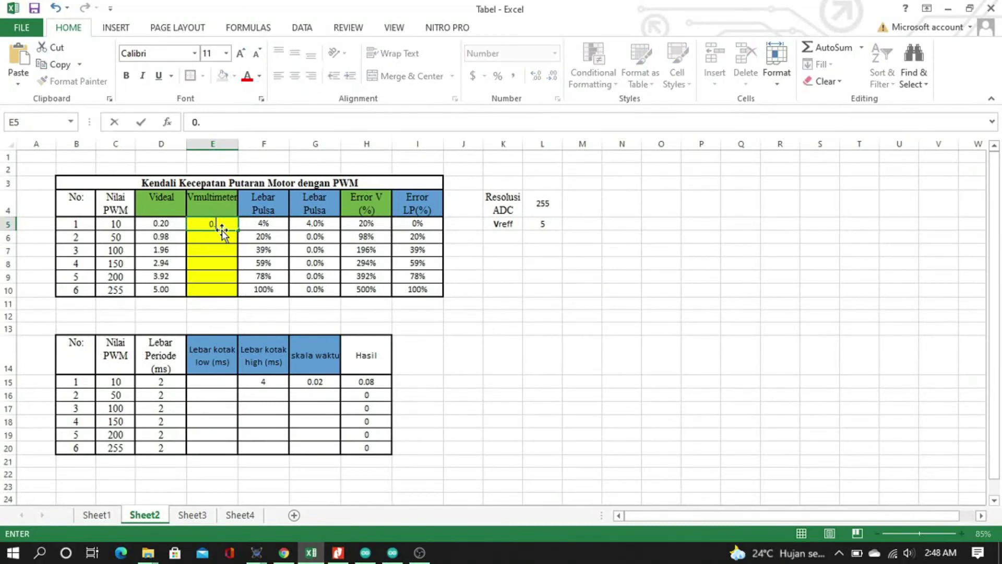
{"action": "type", "text": "85"}
{"action": "key", "text": "Return"}
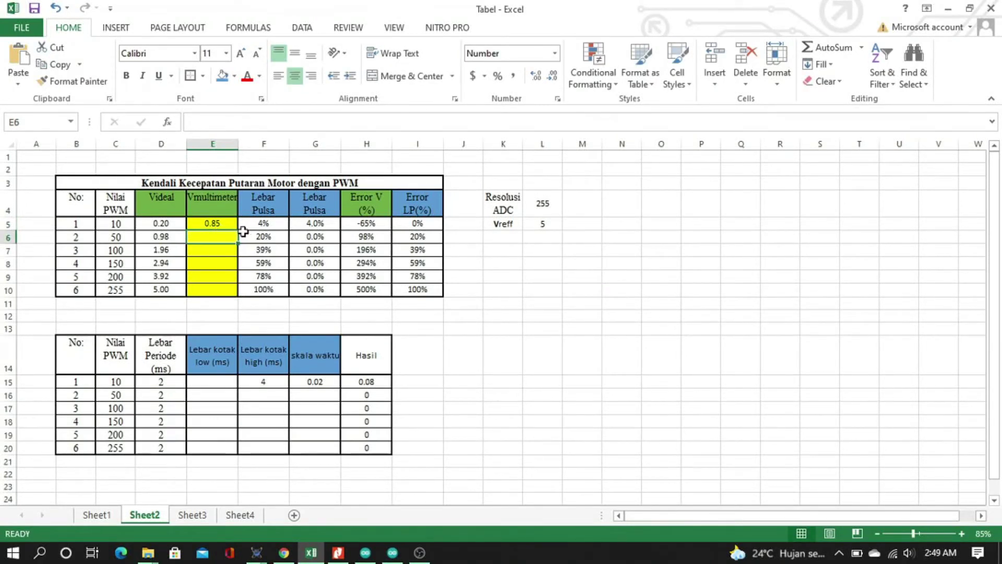
Step: Examine the Error V formula for PWM 10 and compare its Videal and Vmultimeter cells
{"action": "left_click", "coordinate": [384, 224]}
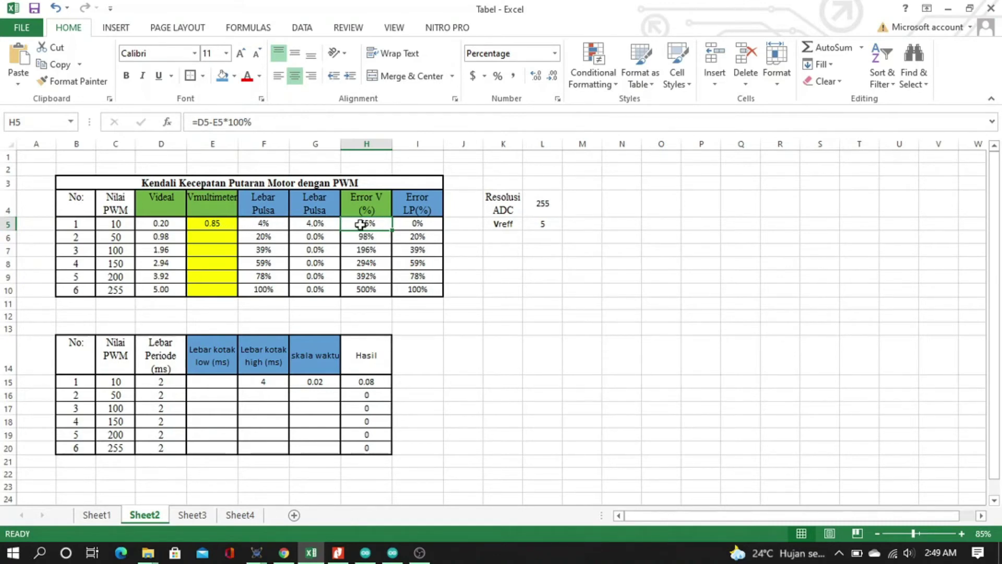
{"action": "left_click", "coordinate": [165, 223]}
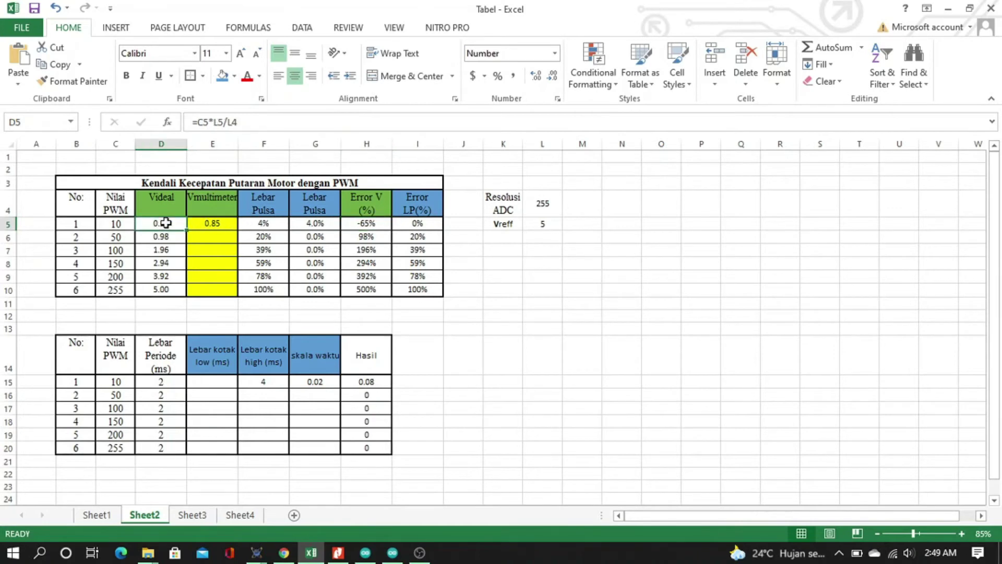
{"action": "left_click", "coordinate": [203, 221]}
{"action": "left_click_drag", "start_coordinate": [167, 224], "coordinate": [208, 221]}
{"action": "left_click", "coordinate": [209, 242]}
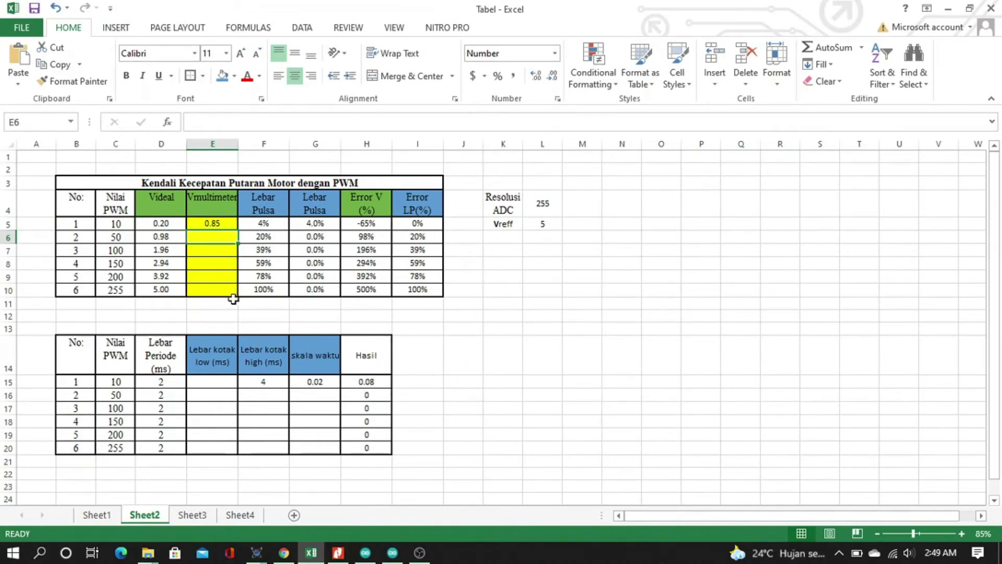
Step: Stop the Proteus simulation, then set nilai_pwm to 50 in the Arduino IDE's DSK_02 sketch and compile it
{"action": "left_click", "coordinate": [120, 239]}
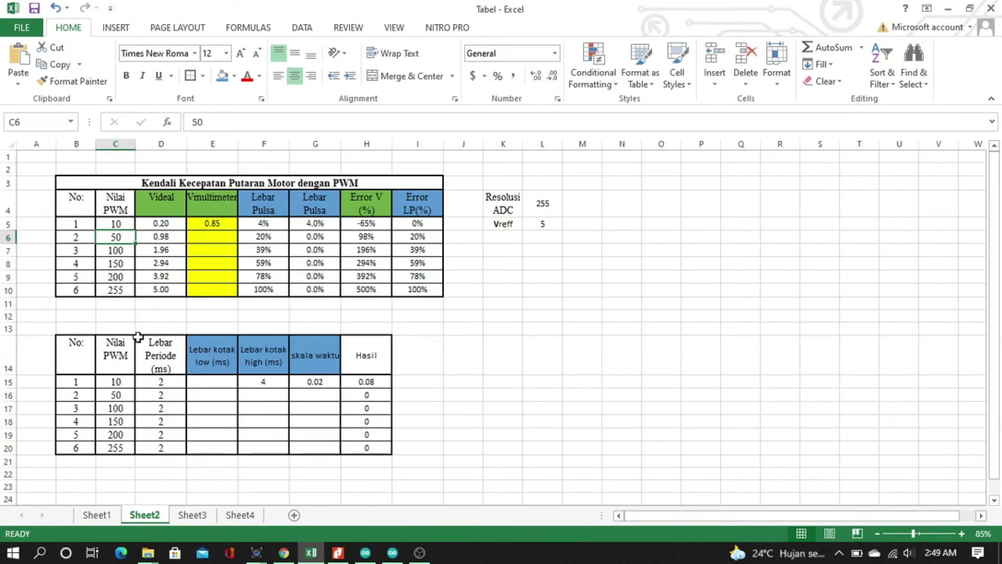
{"action": "left_click", "coordinate": [256, 552]}
{"action": "left_click", "coordinate": [302, 498]}
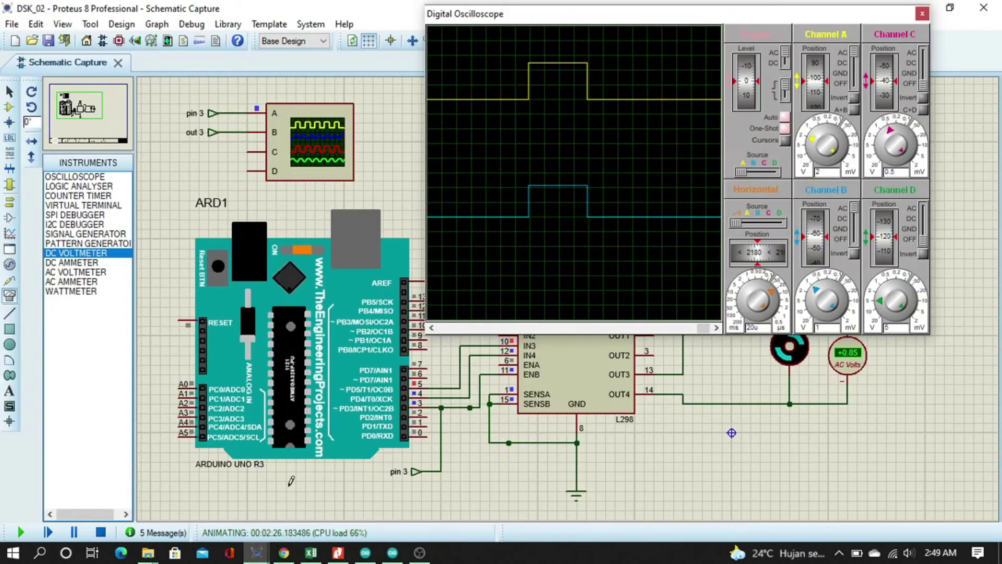
{"action": "left_click", "coordinate": [101, 532]}
{"action": "left_click", "coordinate": [389, 552]}
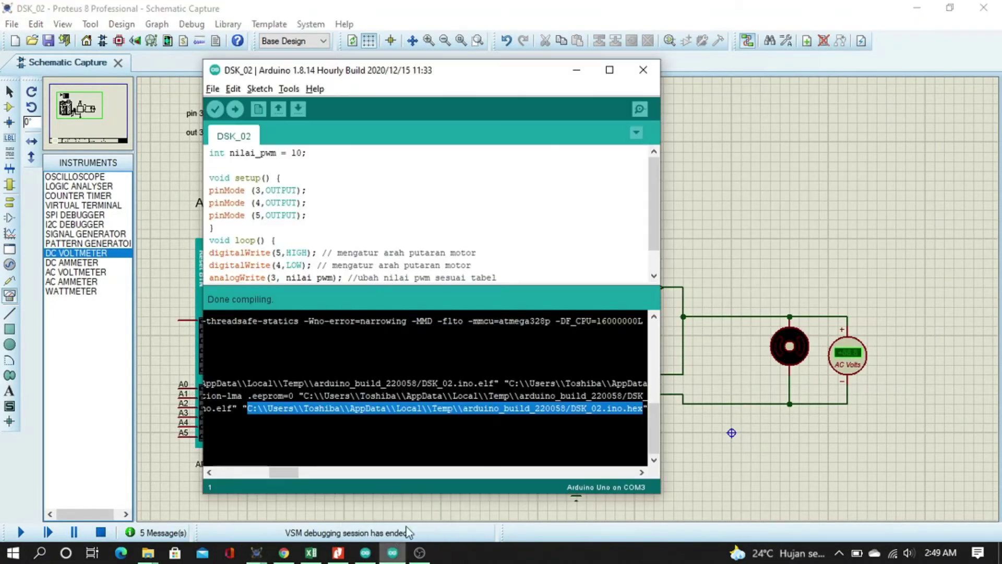
{"action": "left_click", "coordinate": [297, 153]}
{"action": "key", "text": "BackSpace"}
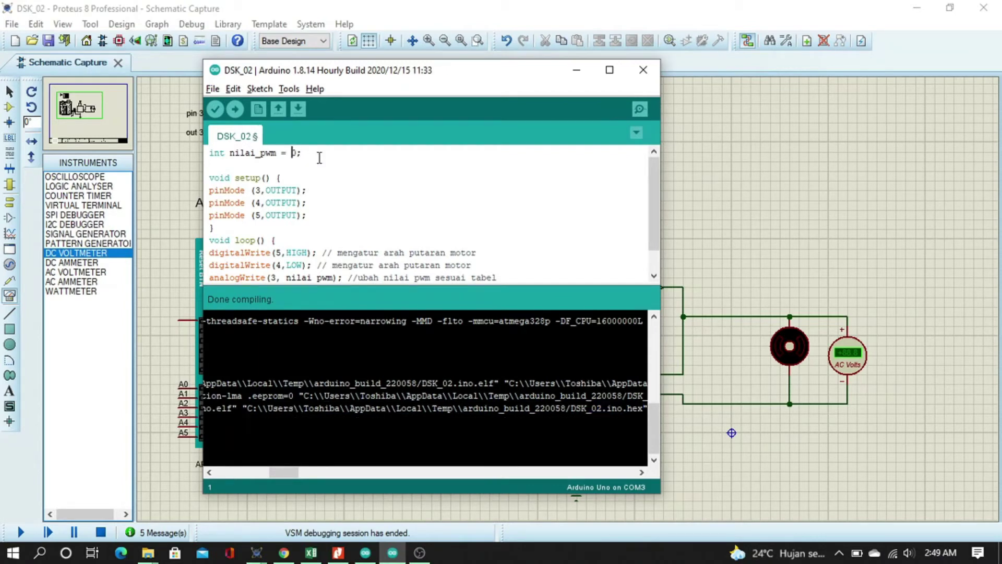
{"action": "left_click", "coordinate": [215, 110]}
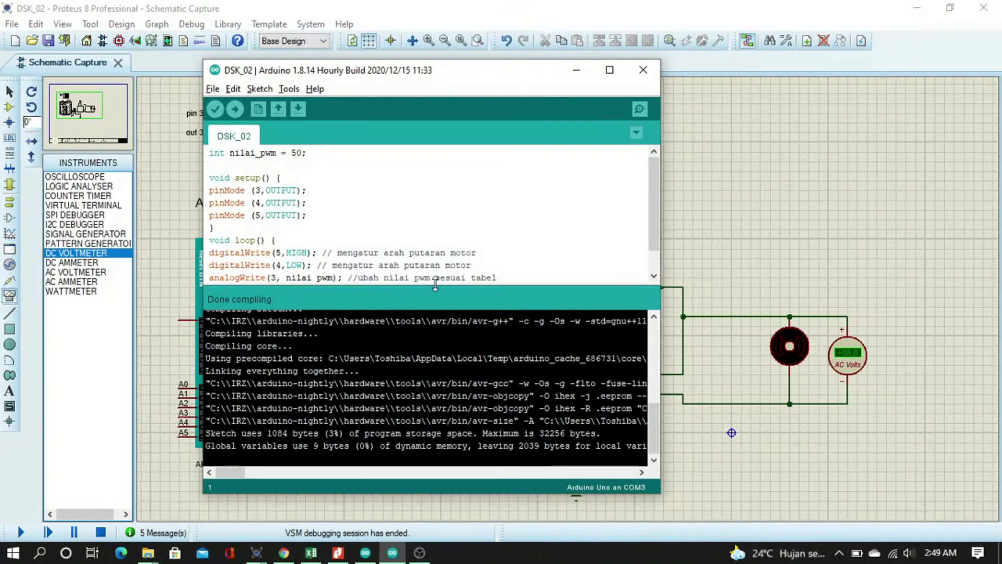
{"action": "left_click_drag", "start_coordinate": [437, 285], "coordinate": [443, 342]}
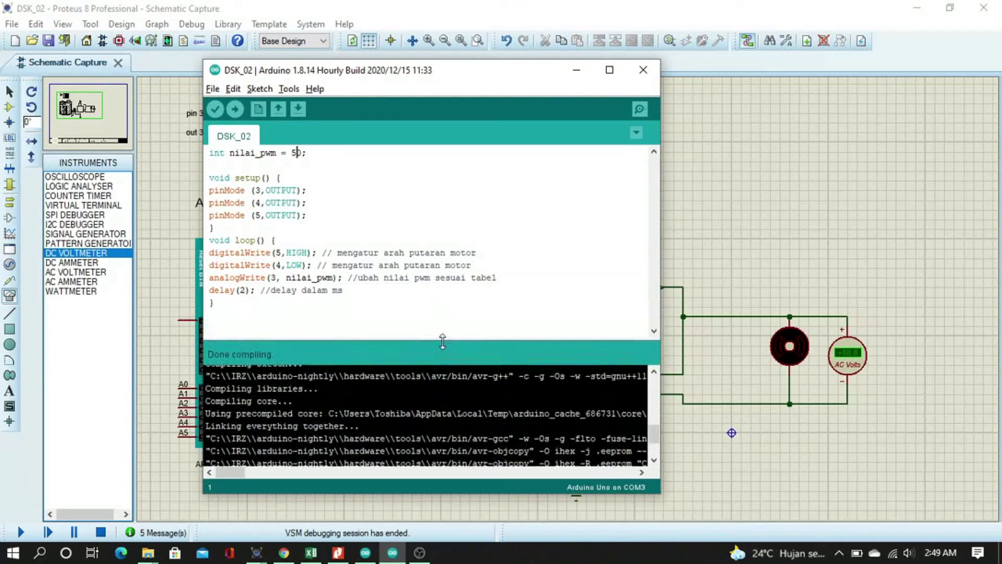
{"action": "left_click", "coordinate": [577, 70]}
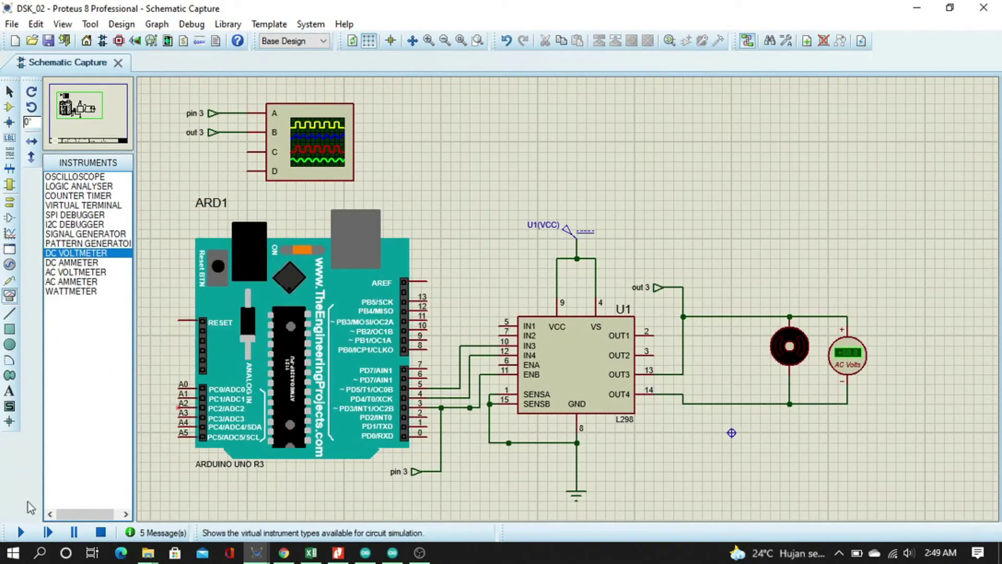
Step: Run the Proteus simulation, align the oscilloscope traces at a 0.2 ms time base, and pause it
{"action": "left_click", "coordinate": [22, 532]}
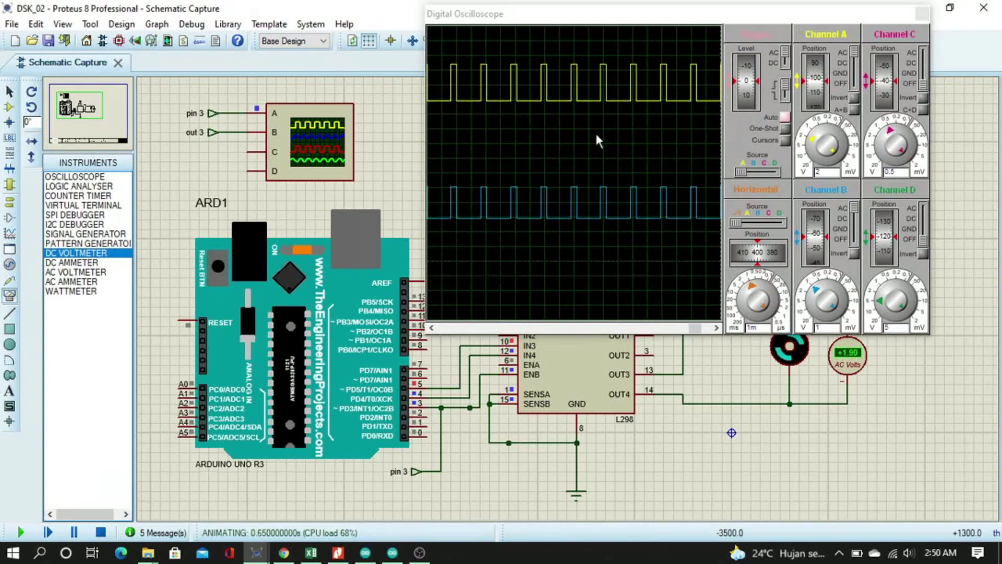
{"action": "left_click_drag", "start_coordinate": [763, 253], "coordinate": [768, 258]}
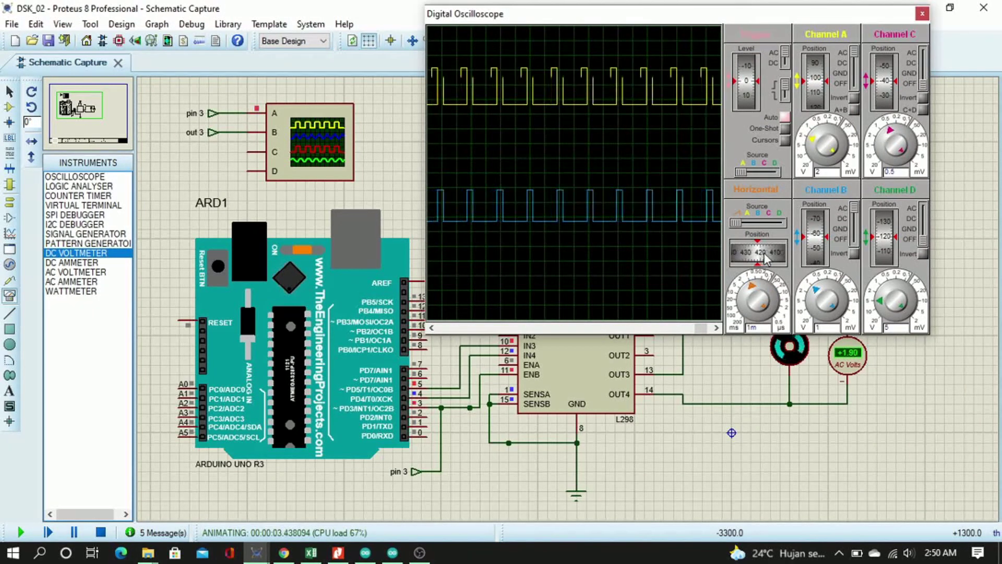
{"action": "left_click", "coordinate": [755, 285]}
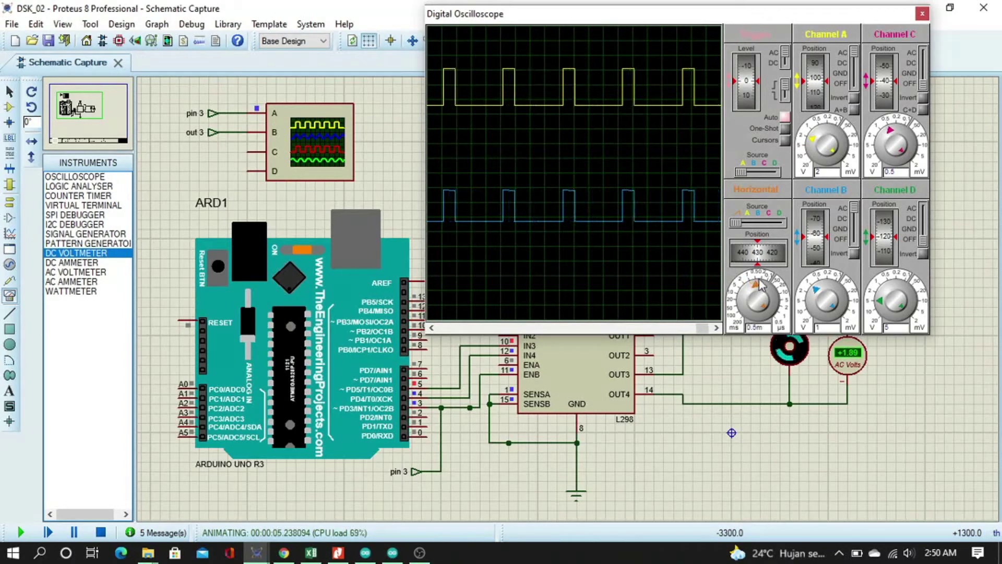
{"action": "left_click", "coordinate": [760, 283]}
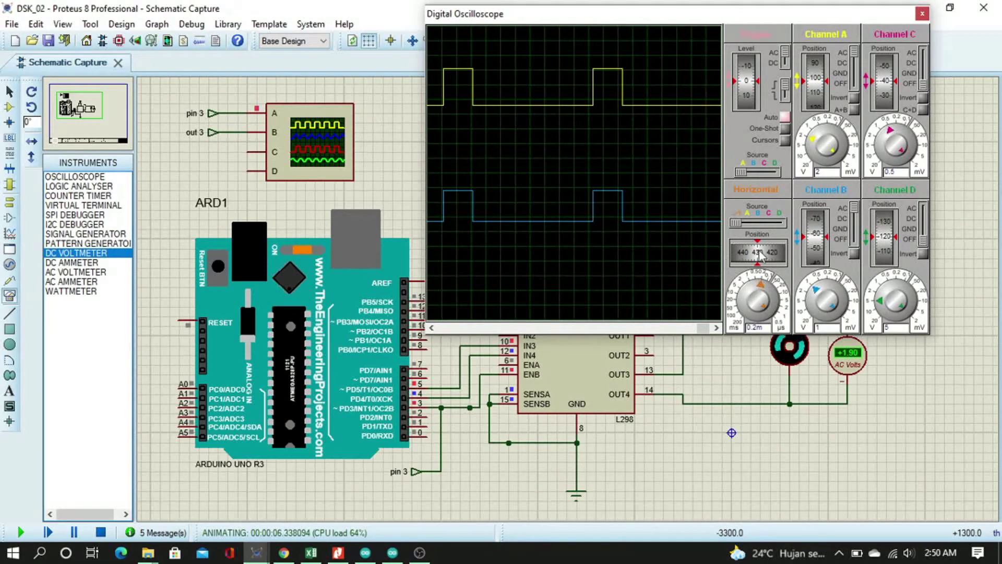
{"action": "left_click_drag", "start_coordinate": [758, 251], "coordinate": [766, 256]}
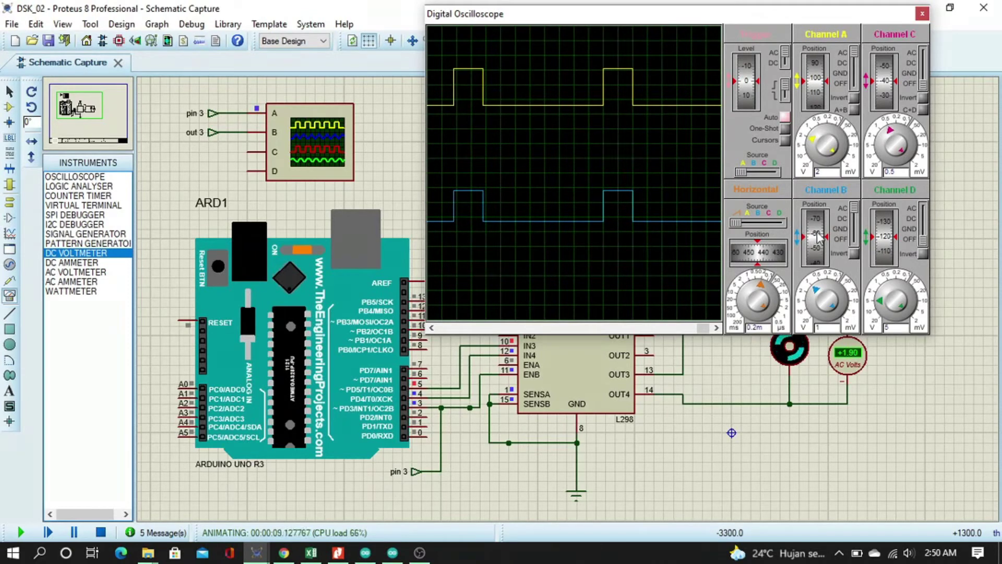
{"action": "left_click_drag", "start_coordinate": [818, 238], "coordinate": [819, 236]}
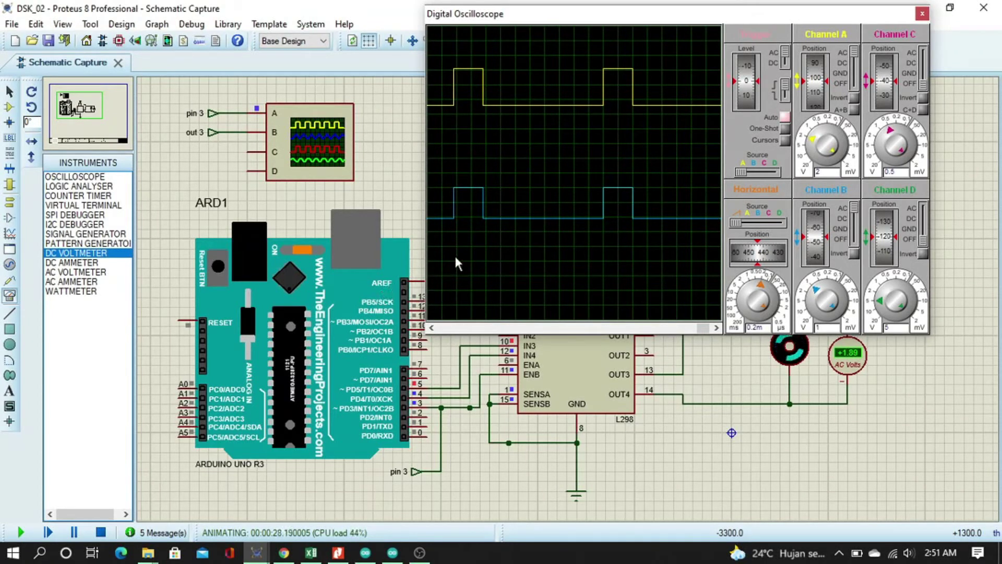
{"action": "left_click", "coordinate": [74, 531]}
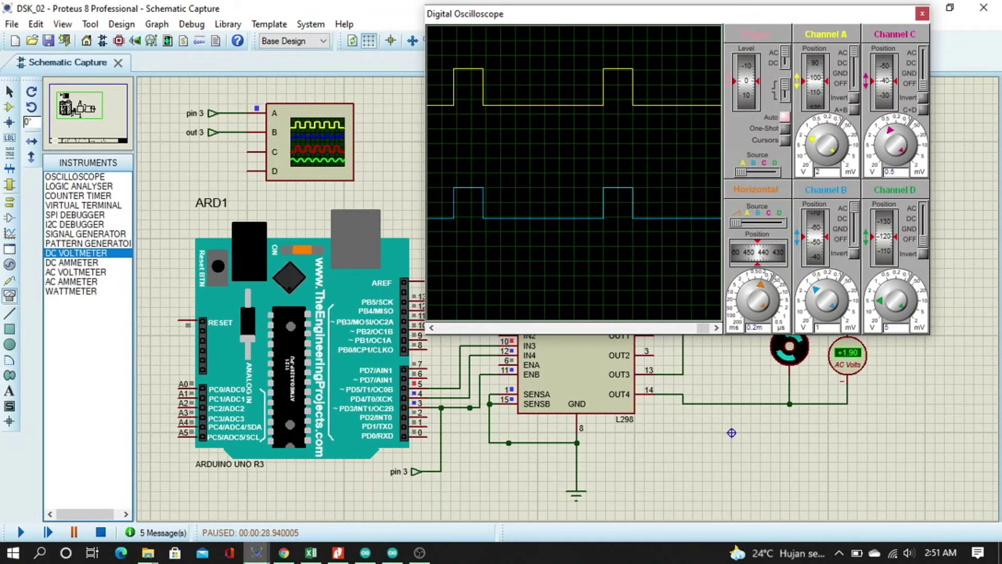
Step: In Excel's pulse-width table, enter 2 as Lebar kotak high and 0.2 as skala waktu for PWM 50, checking the Proteus oscilloscope's time base
{"action": "left_click", "coordinate": [311, 552]}
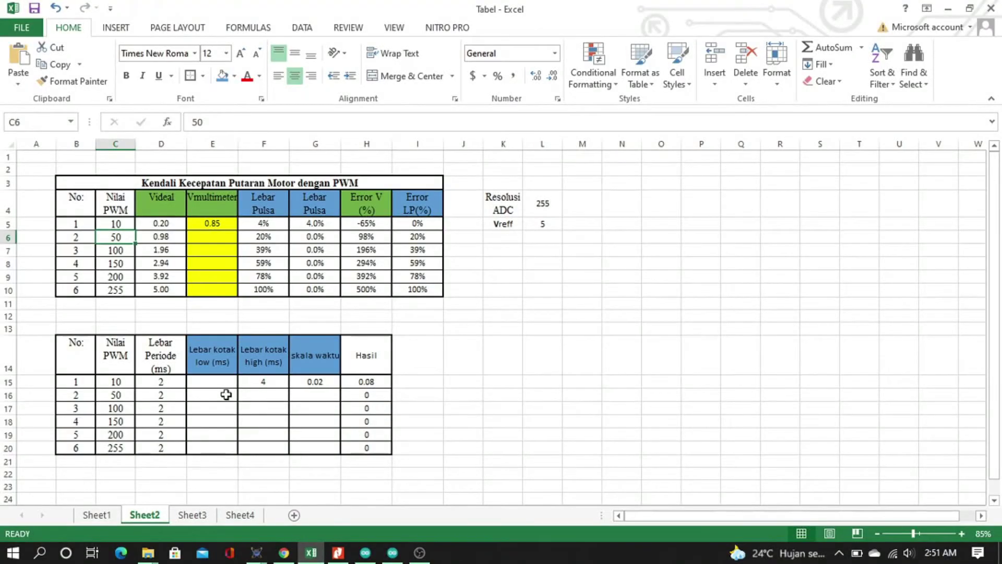
{"action": "left_click", "coordinate": [267, 393]}
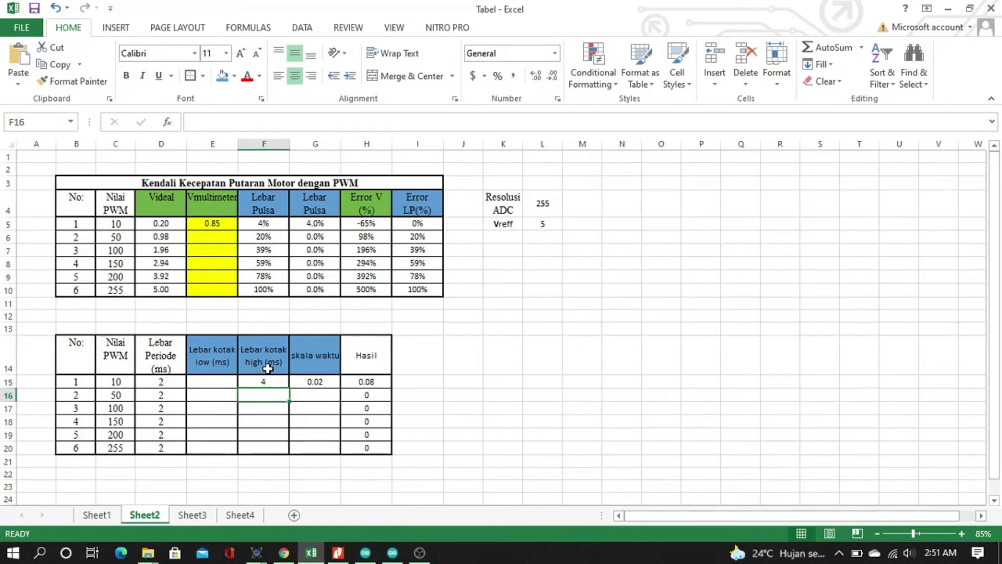
{"action": "type", "text": "2"}
{"action": "left_click", "coordinate": [316, 398]}
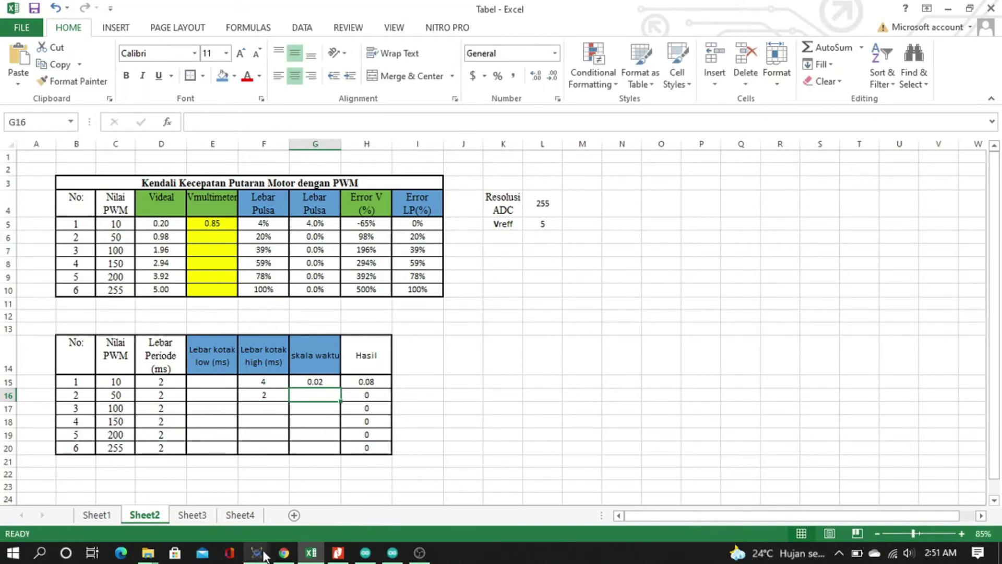
{"action": "key", "text": "alt+Tab"}
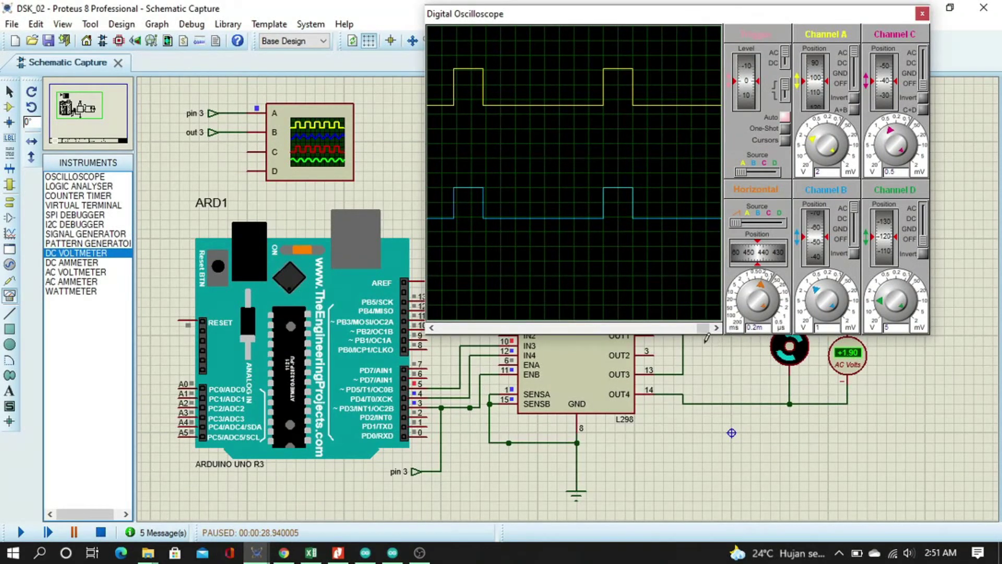
{"action": "key", "text": "alt+Tab"}
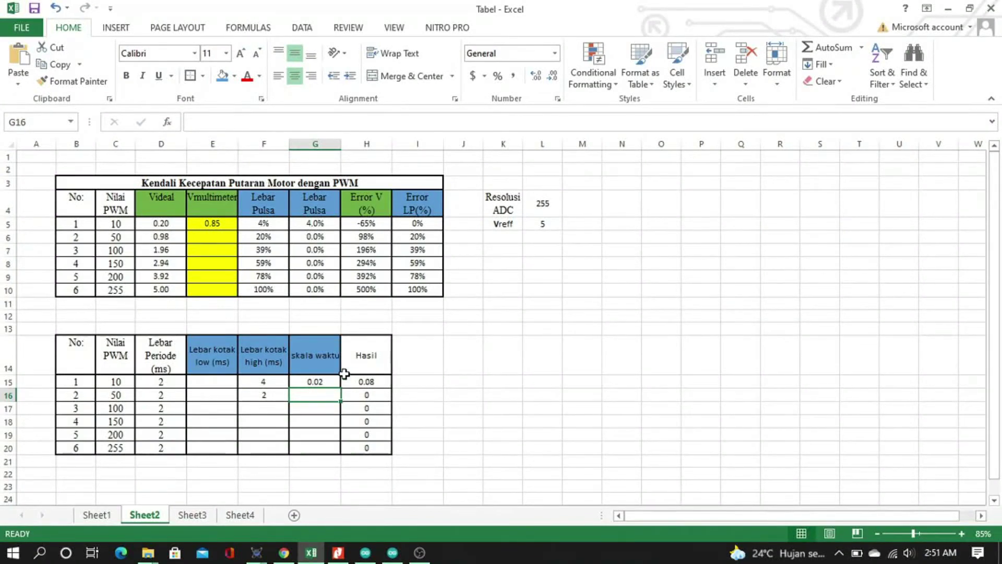
{"action": "type", "text": "0"}
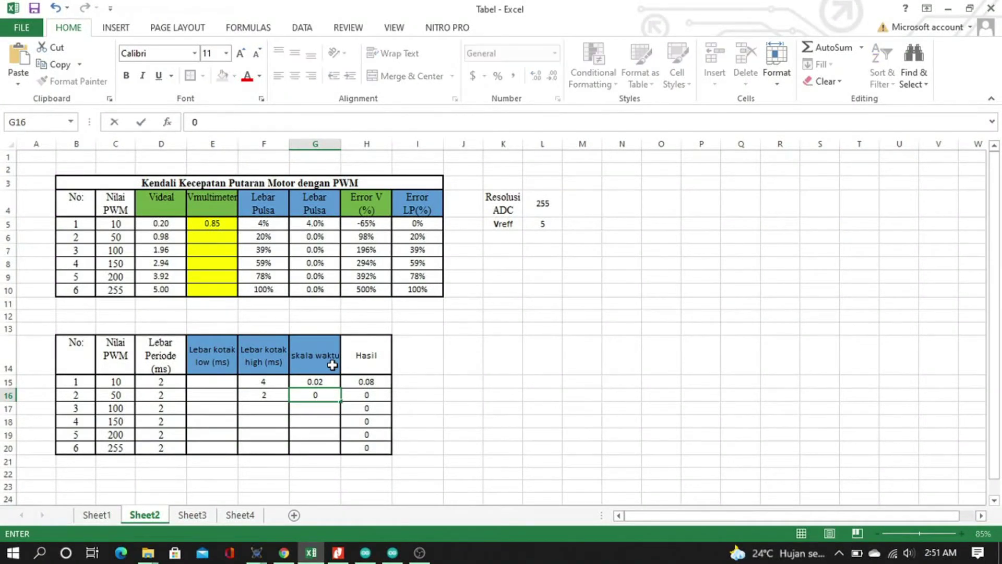
{"action": "type", "text": ".2"}
{"action": "key", "text": "Return"}
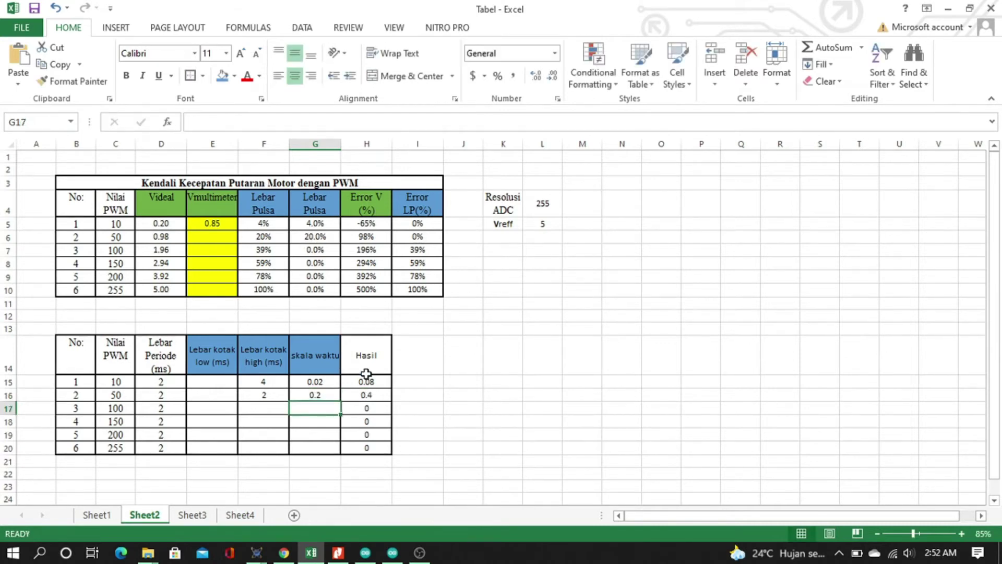
Step: Examine the Hasil, Lebar Pulsa and Error LP formulas for PWM 50 and compare the two pulse-width percentages
{"action": "left_click", "coordinate": [380, 397]}
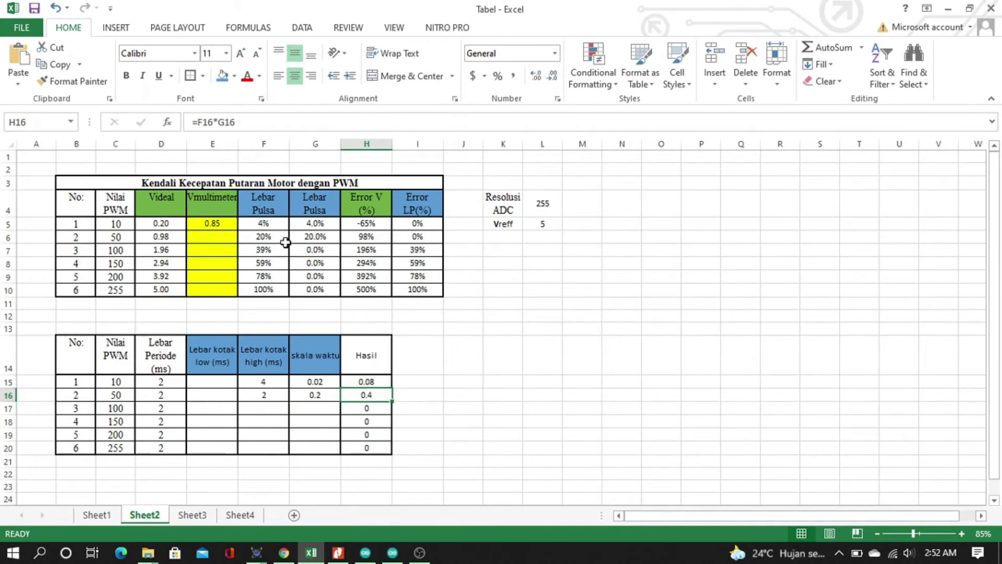
{"action": "left_click", "coordinate": [305, 236]}
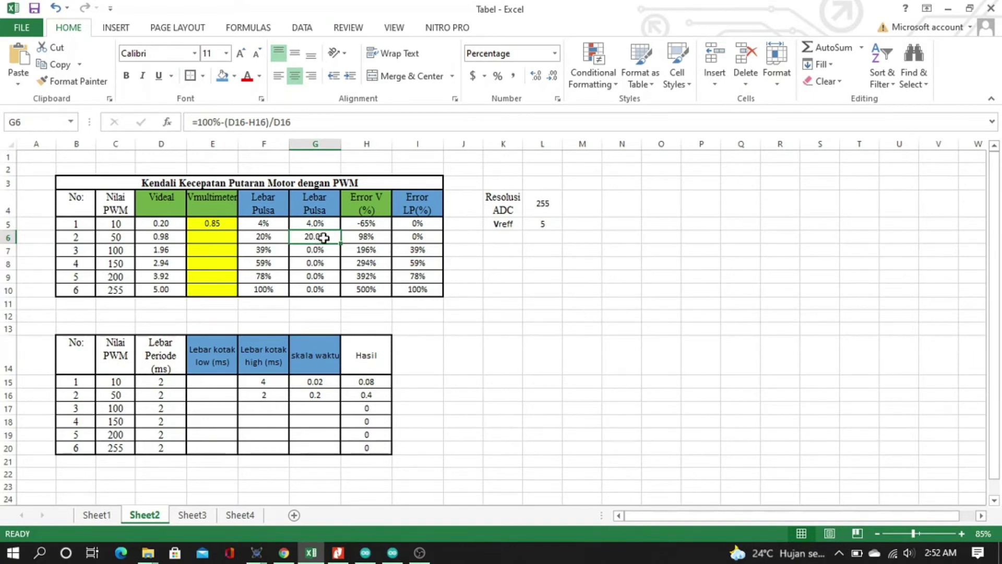
{"action": "left_click", "coordinate": [273, 238]}
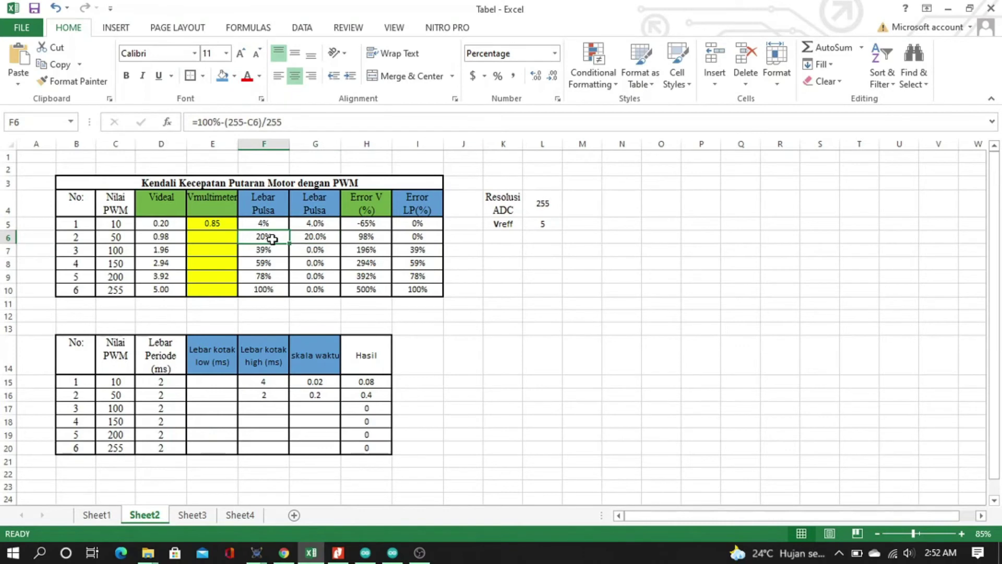
{"action": "left_click", "coordinate": [318, 244]}
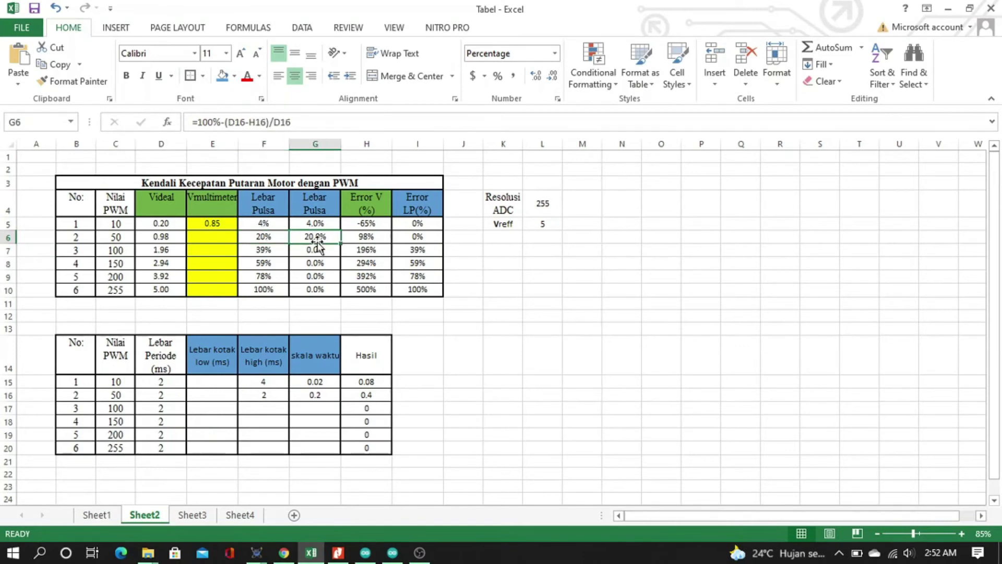
{"action": "left_click", "coordinate": [434, 238]}
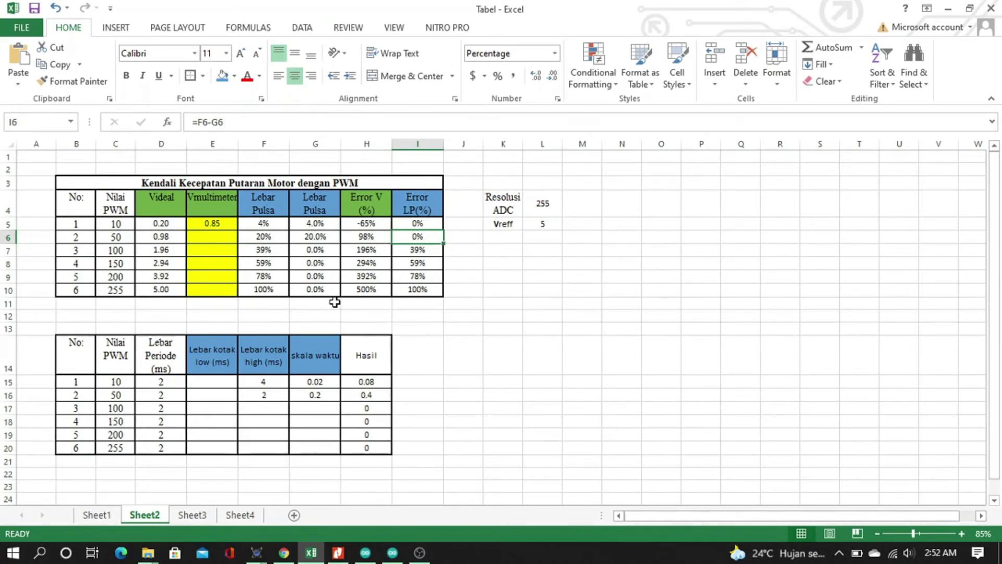
Step: Read the motor's voltmeter in Proteus, enter 1.9 as Vmultimeter for PWM 50 in Excel, and check its Error V cell
{"action": "key", "text": "alt+Tab"}
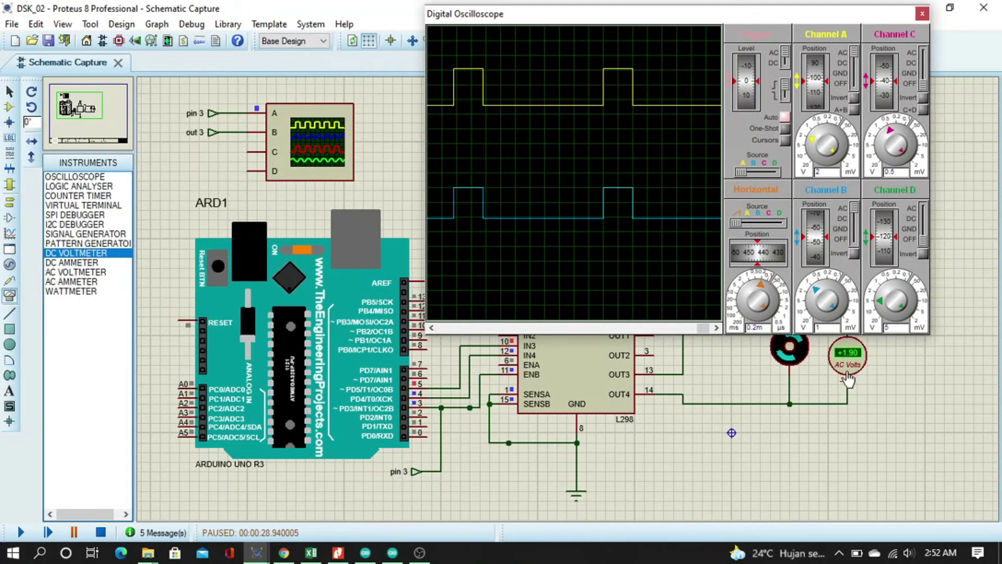
{"action": "key", "text": "alt+Tab"}
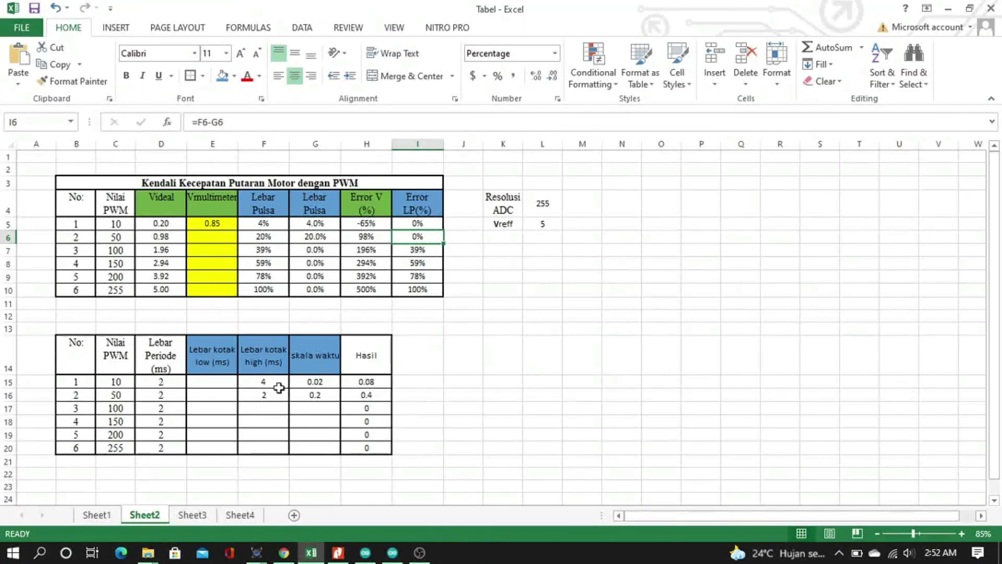
{"action": "left_click", "coordinate": [202, 236]}
{"action": "type", "text": "1.9"}
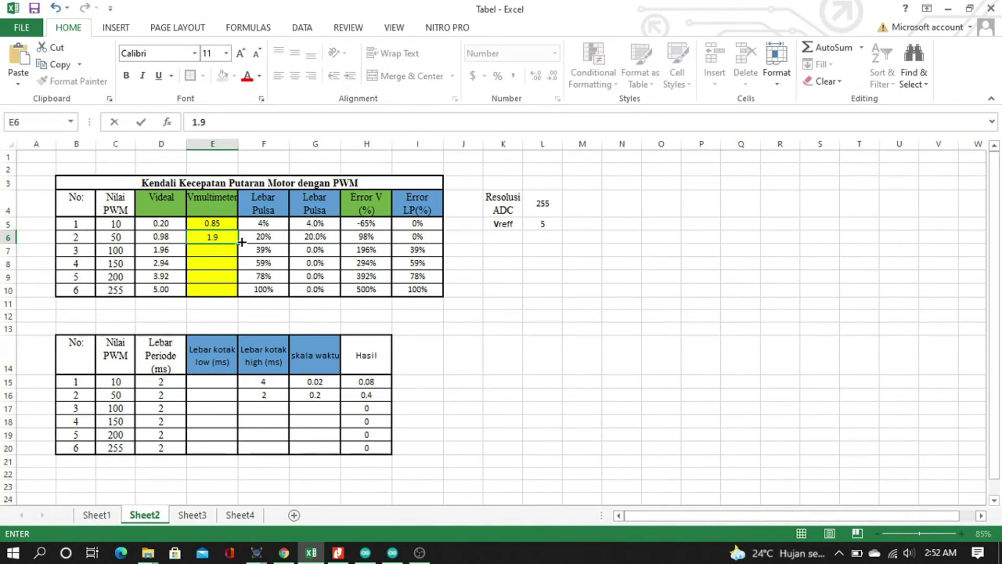
{"action": "key", "text": "Return"}
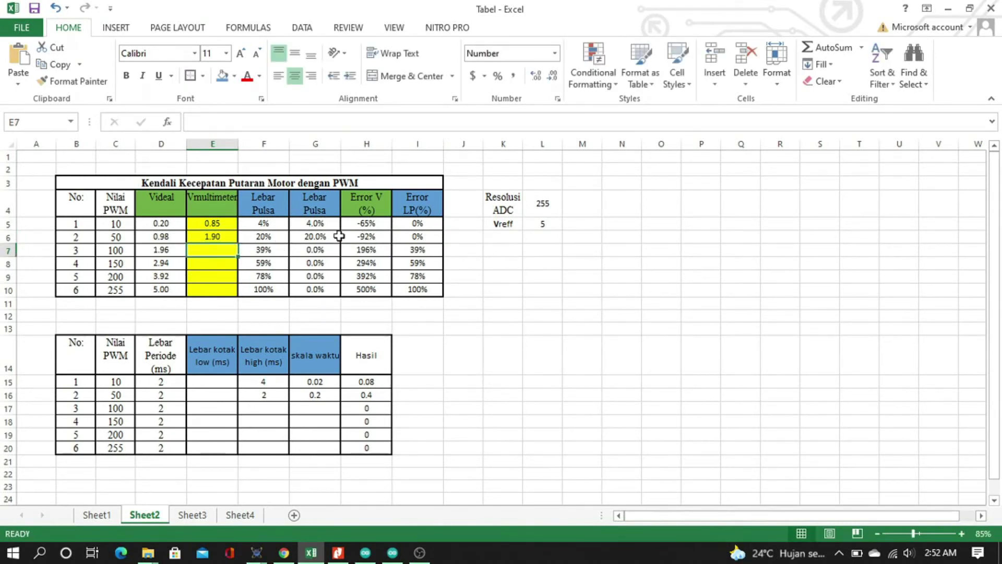
{"action": "left_click", "coordinate": [381, 238]}
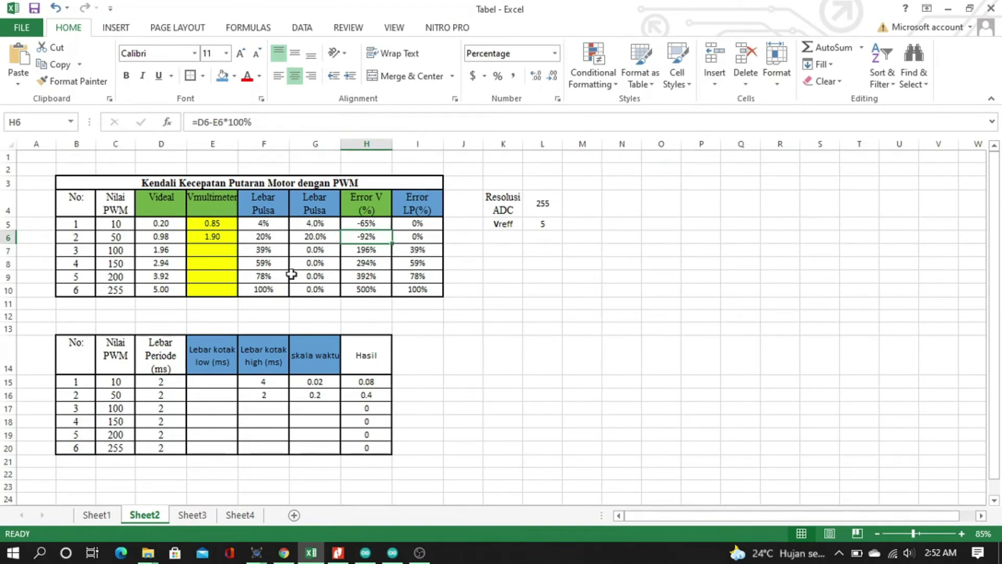
Step: Stop the Proteus simulation, then set nilai_pwm to 100 in the Arduino IDE's DSK_02 sketch and compile it
{"action": "left_click", "coordinate": [219, 251]}
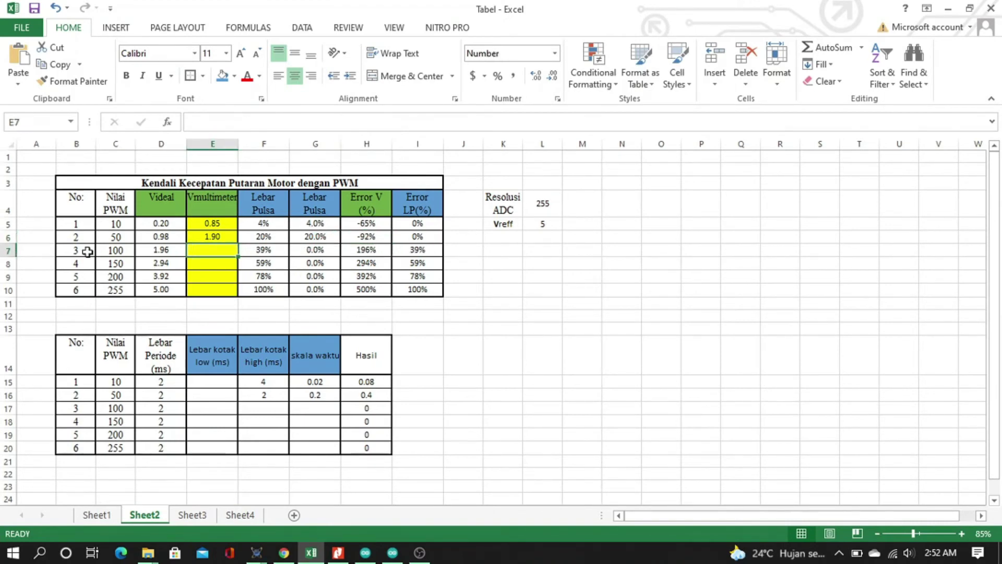
{"action": "left_click", "coordinate": [106, 250]}
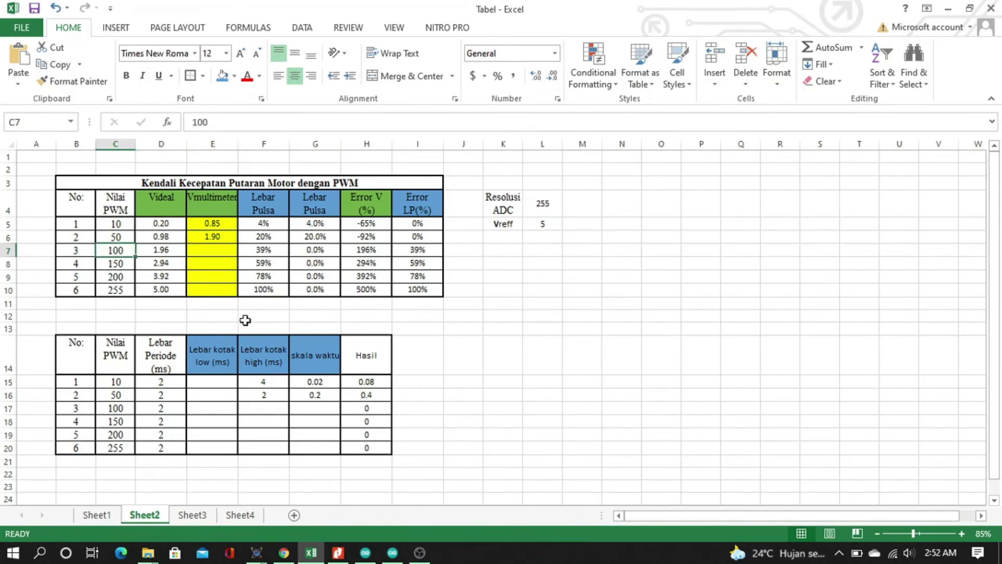
{"action": "key", "text": "alt+Tab"}
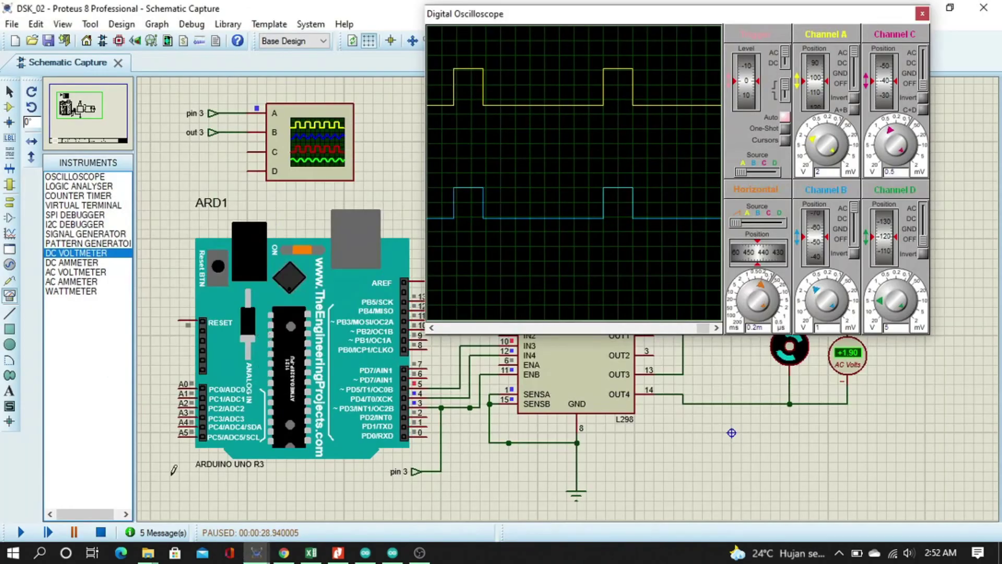
{"action": "left_click", "coordinate": [101, 532]}
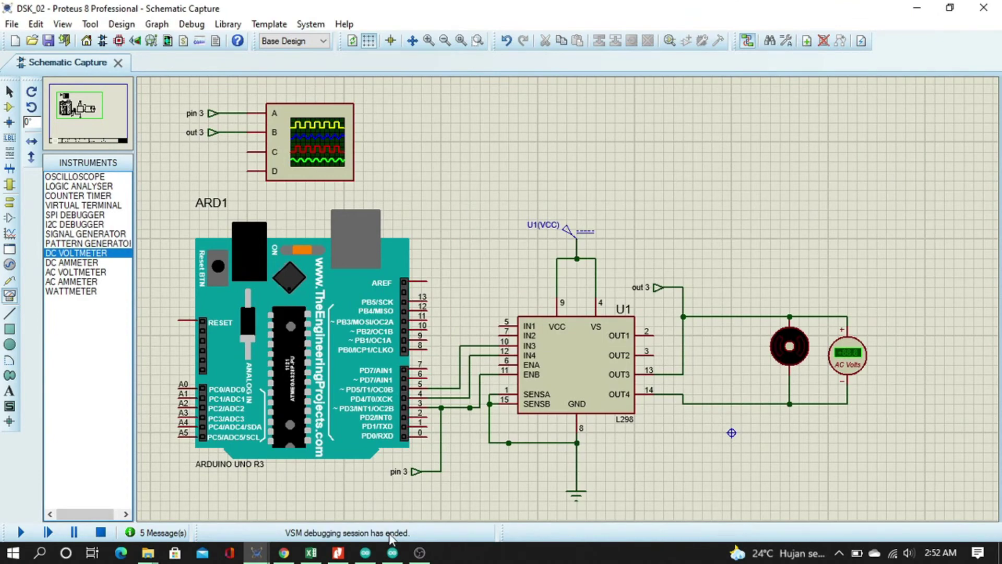
{"action": "key", "text": "alt+Tab"}
{"action": "key", "text": "Tab"}
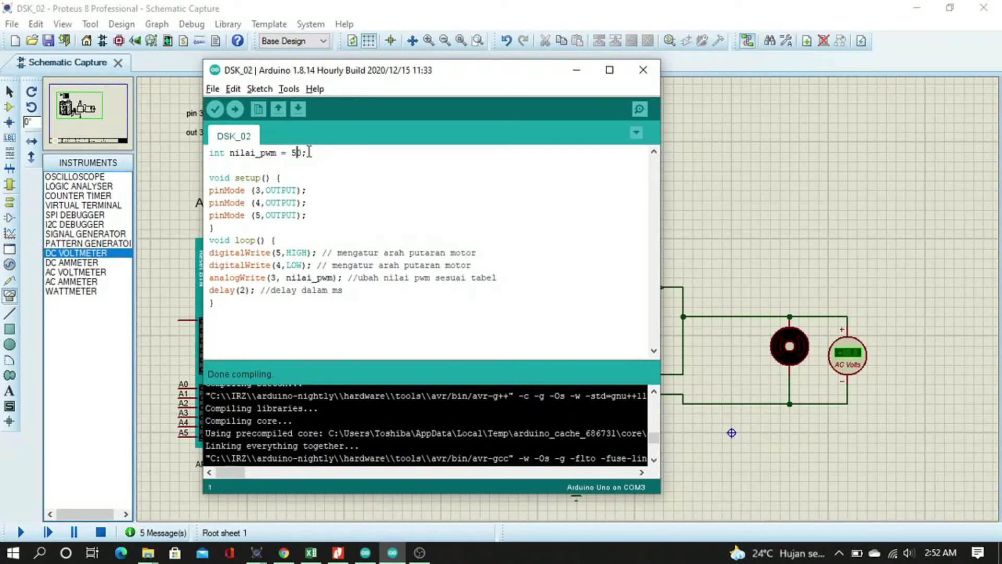
{"action": "key", "text": "BackSpace"}
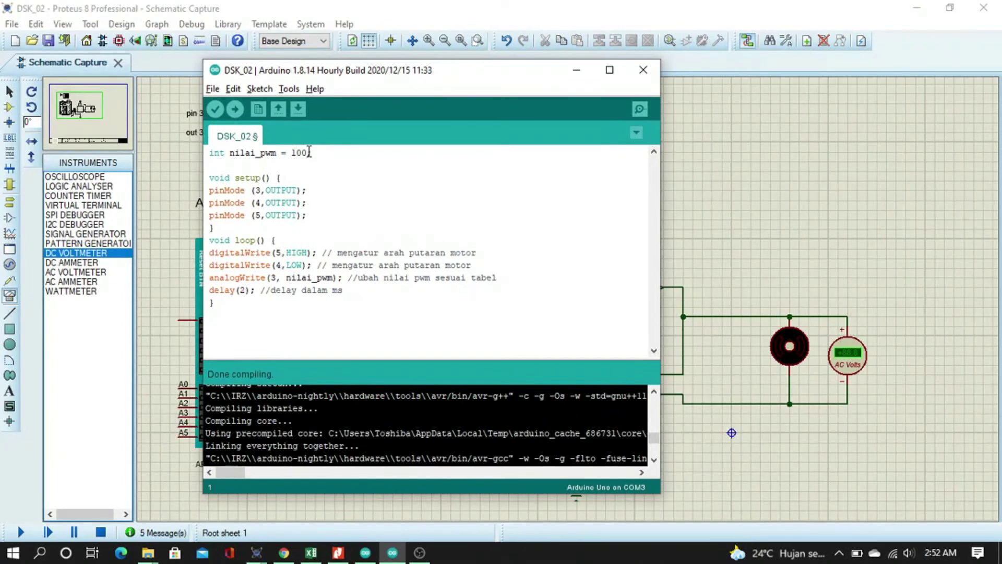
{"action": "left_click", "coordinate": [215, 110]}
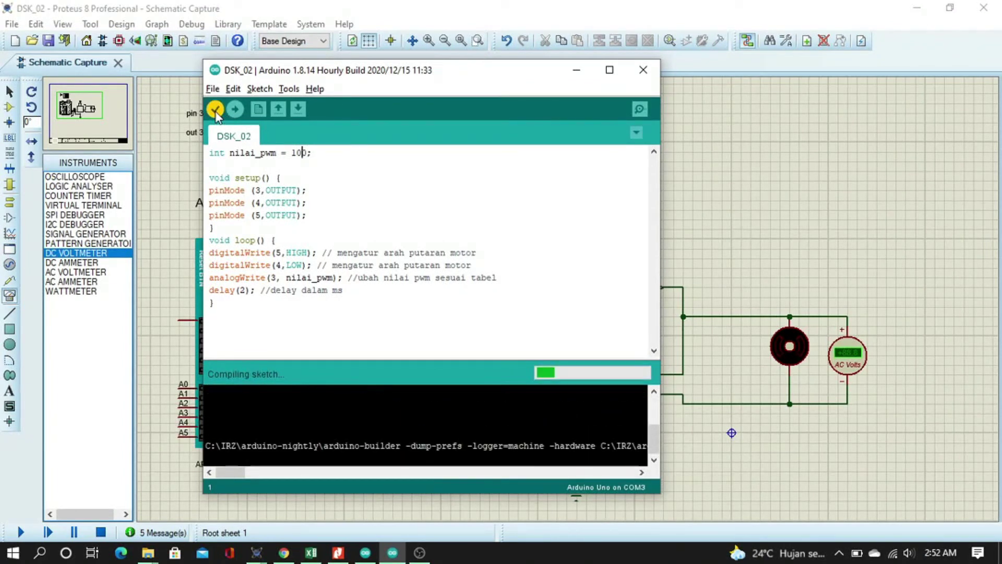
Step: Run and pause the Proteus simulation, aligning the oscilloscope traces at horizontal position 450 and Channel B position about -40
{"action": "left_click", "coordinate": [176, 203]}
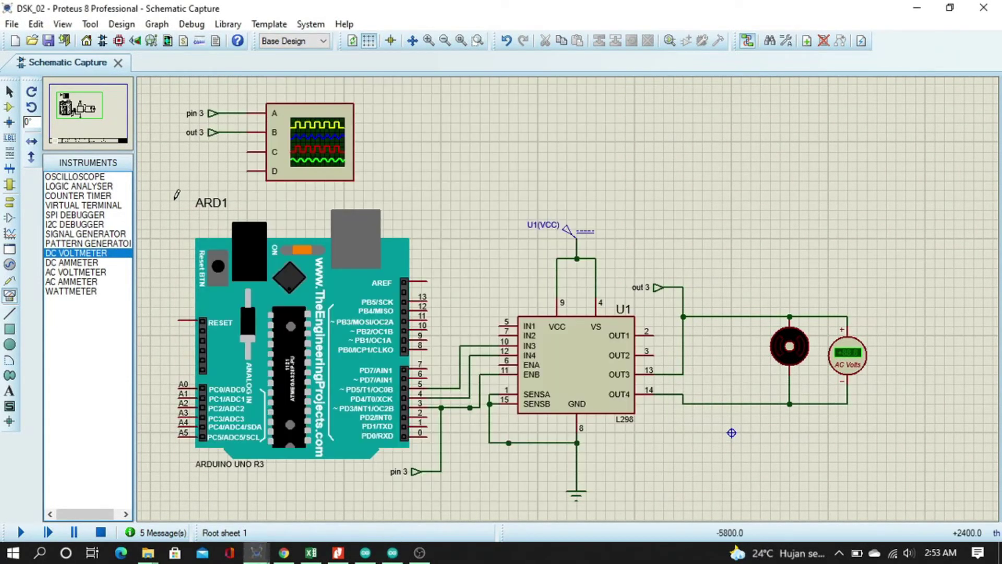
{"action": "left_click", "coordinate": [21, 531]}
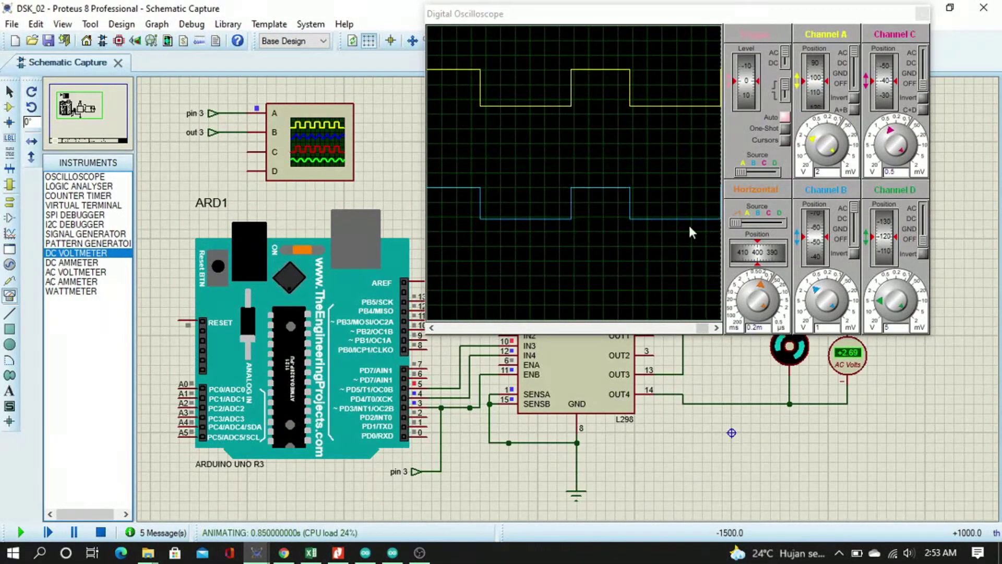
{"action": "mouse_move", "coordinate": [756, 257]}
{"action": "left_mouse_down"}
{"action": "mouse_move", "coordinate": [769, 257]}
{"action": "mouse_move", "coordinate": [742, 254]}
{"action": "left_mouse_up"}
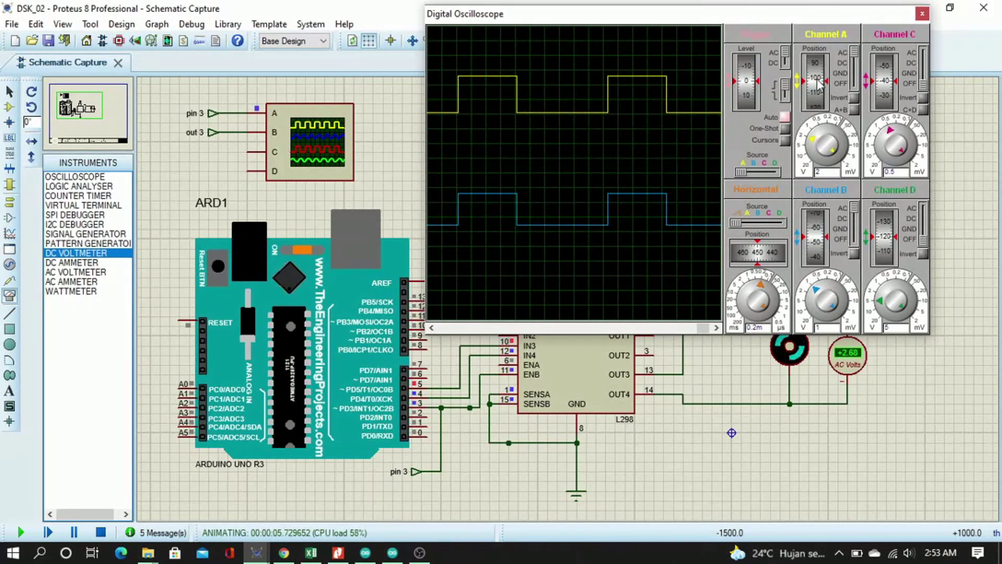
{"action": "left_click", "coordinate": [74, 532]}
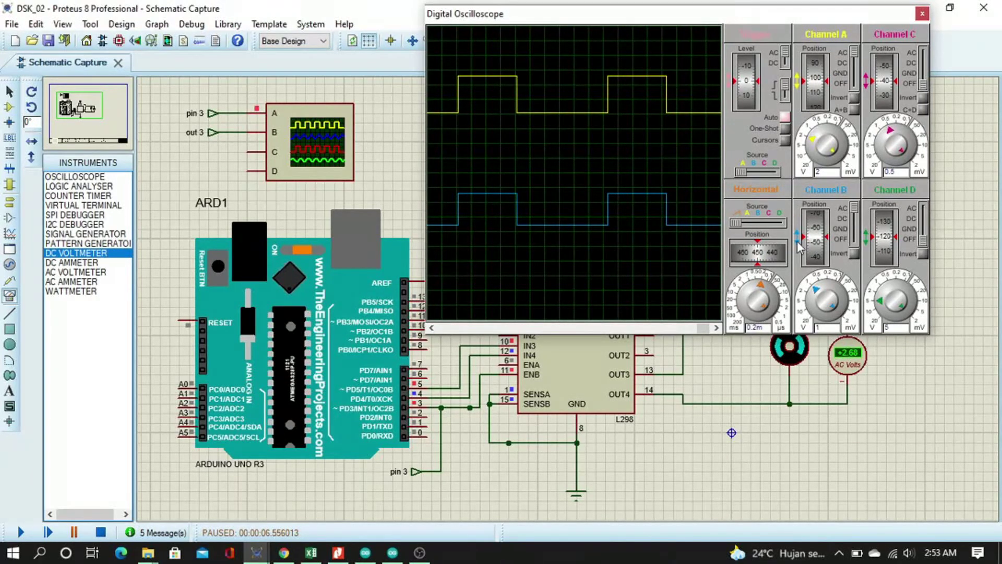
{"action": "scroll", "coordinate": [816, 243], "scroll_direction": "up", "scroll_amount": 3}
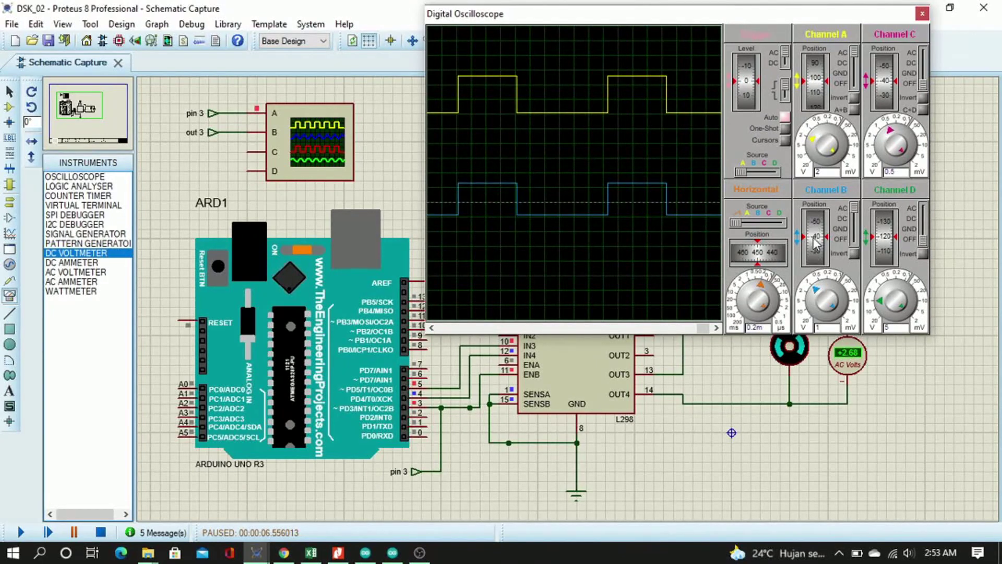
{"action": "scroll", "coordinate": [816, 243], "scroll_direction": "down", "scroll_amount": 2}
{"action": "scroll", "coordinate": [817, 246], "scroll_direction": "up", "scroll_amount": 1}
{"action": "scroll", "coordinate": [815, 243], "scroll_direction": "down", "scroll_amount": 1}
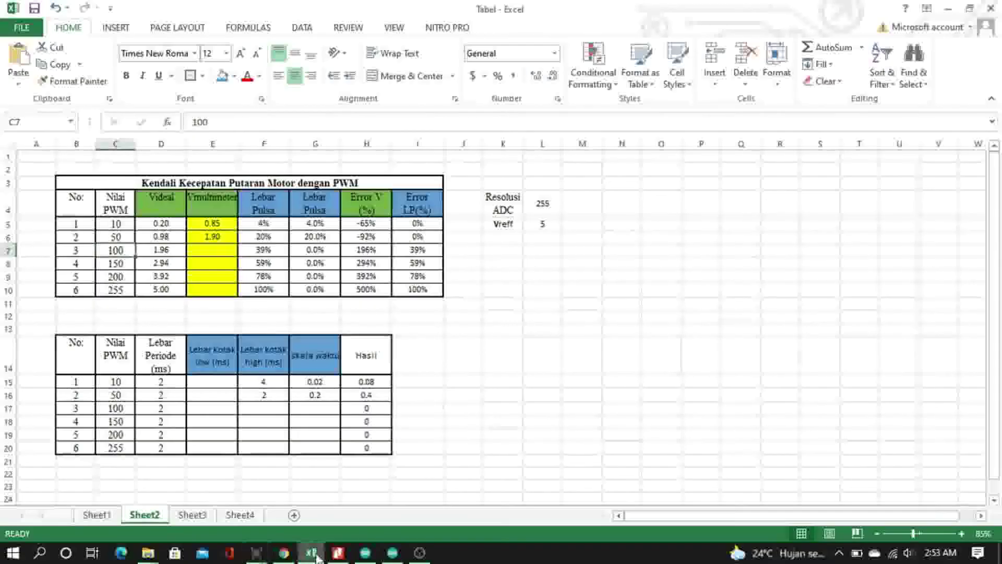
Step: In Excel, enter 4 as Lebar kotak high for PWM 100, check the oscilloscope time scale in Proteus, and enter 0.2 as skala waktu
{"action": "left_click", "coordinate": [311, 553]}
{"action": "left_click", "coordinate": [280, 409]}
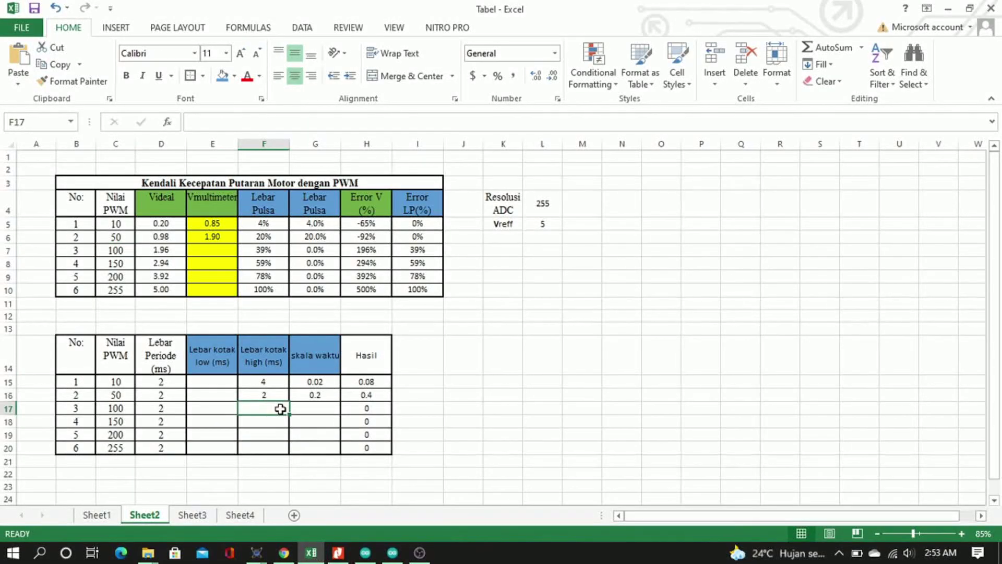
{"action": "type", "text": "4"}
{"action": "mouse_move", "coordinate": [277, 547]}
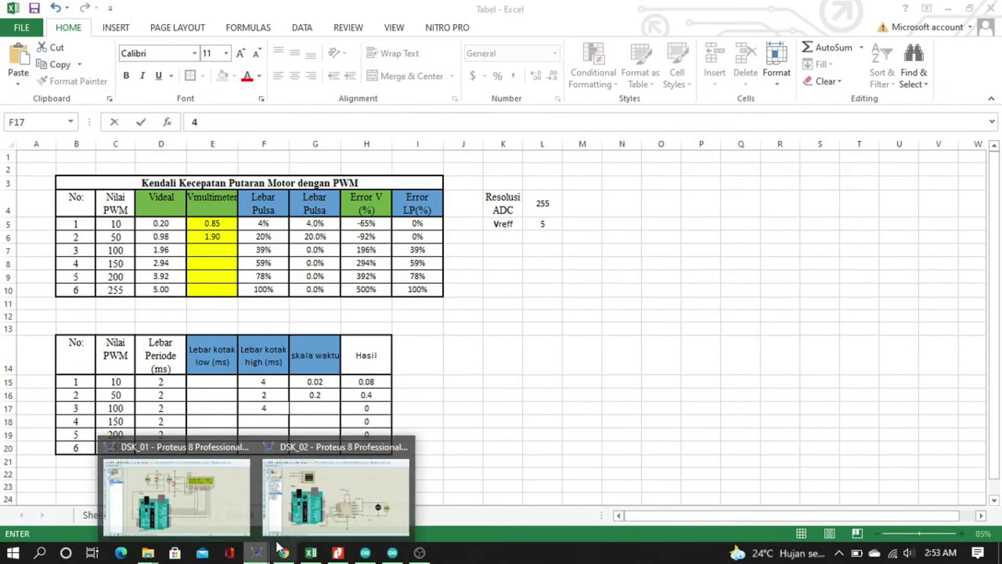
{"action": "left_click", "coordinate": [319, 501]}
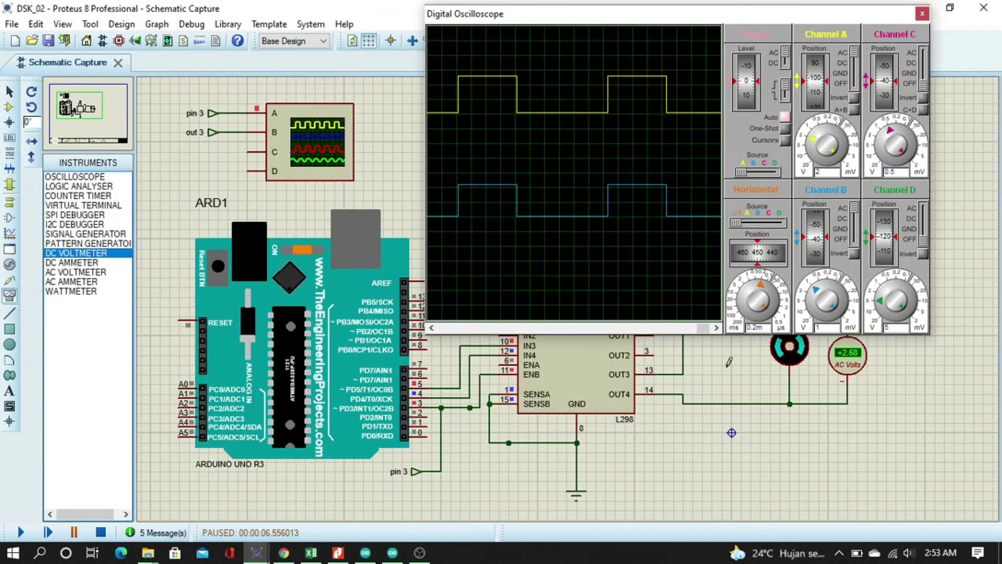
{"action": "key", "text": "alt+Tab"}
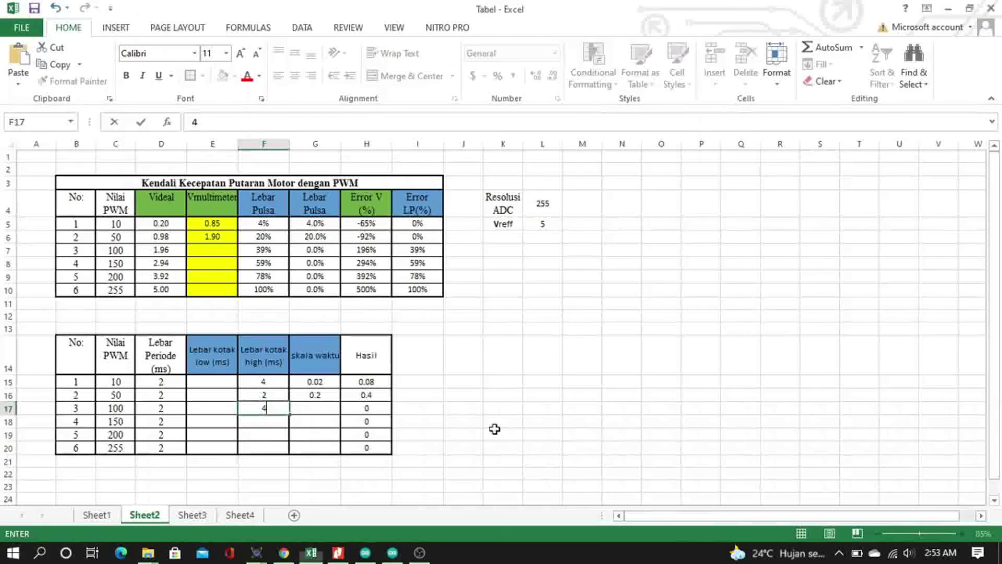
{"action": "left_click", "coordinate": [303, 408]}
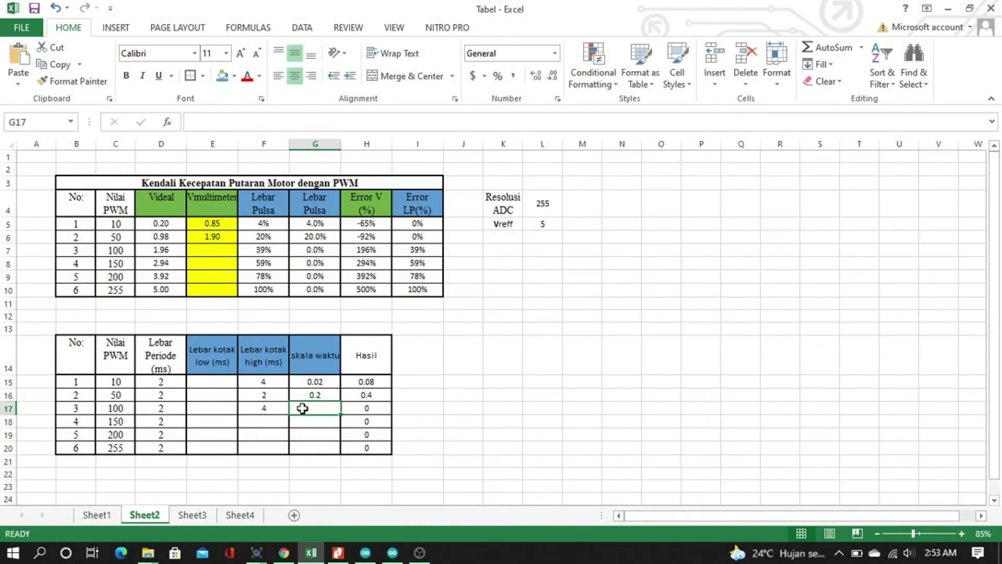
{"action": "type", "text": "0.2"}
{"action": "key", "text": "Return"}
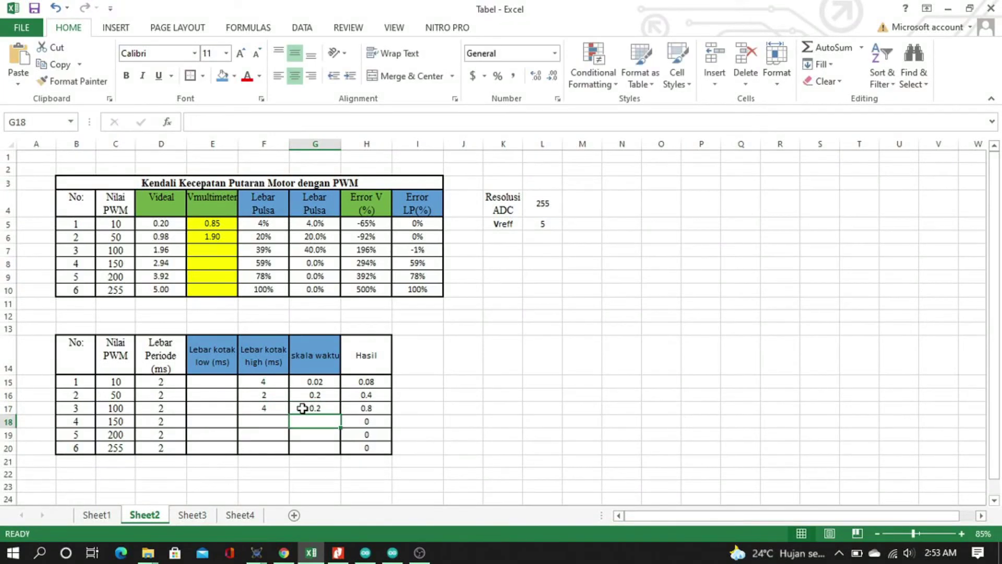
Step: Examine the Hasil formula and compare the two Lebar Pulsa formulas for PWM 100
{"action": "left_click", "coordinate": [375, 410]}
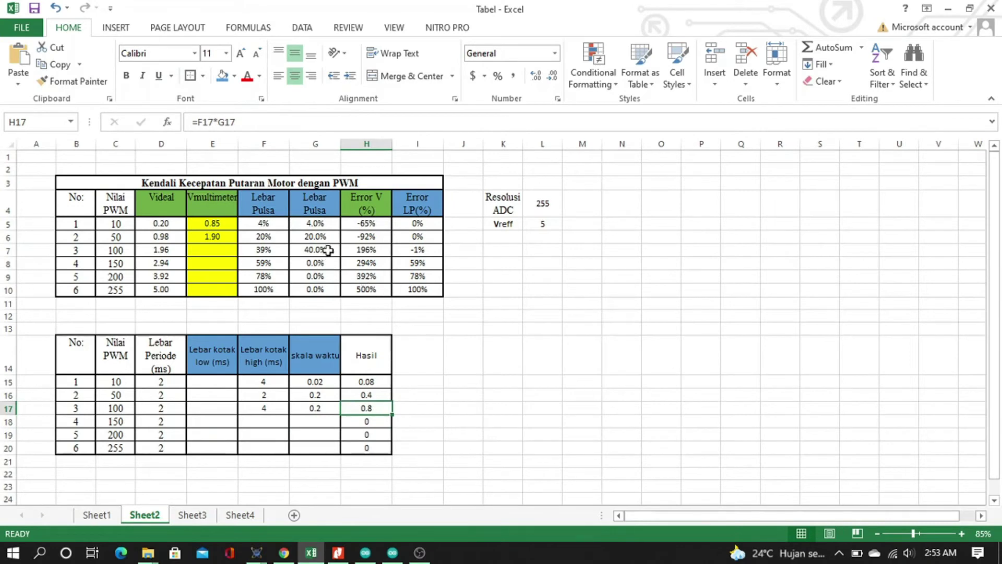
{"action": "left_click", "coordinate": [331, 250]}
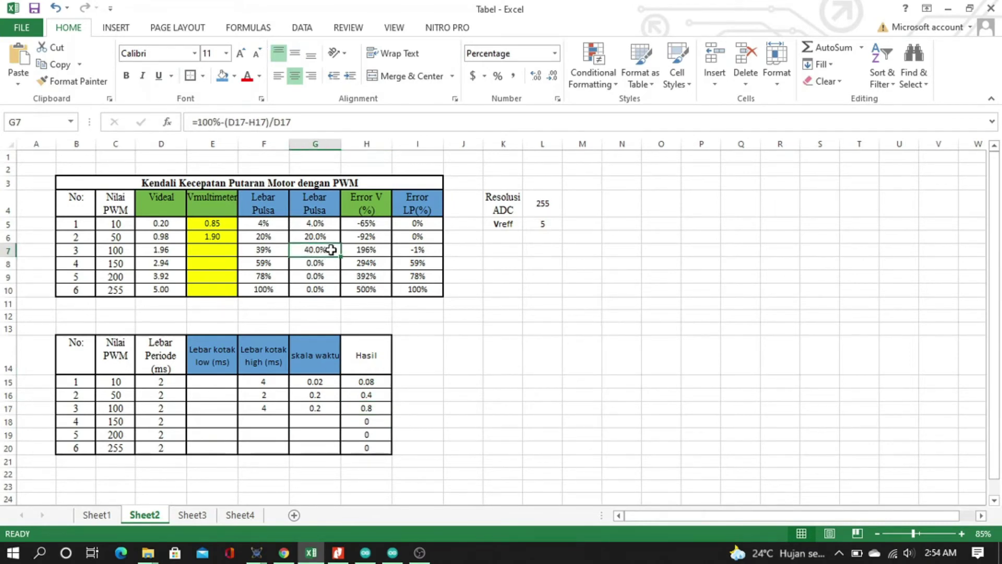
{"action": "left_click", "coordinate": [276, 251]}
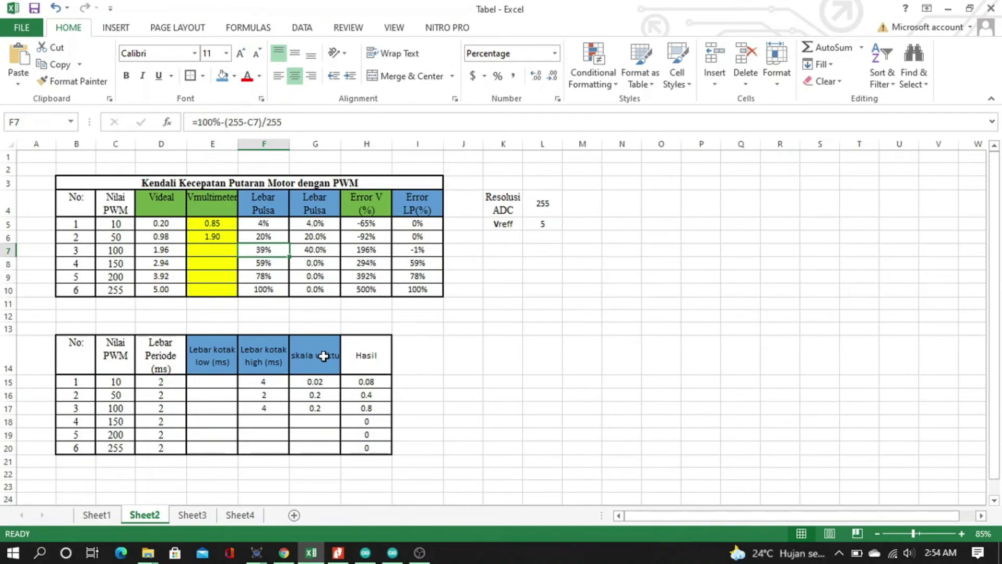
Step: Read the motor's voltmeter in Proteus, enter 2.68 as Vmultimeter for PWM 100 in Excel, and check its Error V formula
{"action": "key", "text": "alt+Tab"}
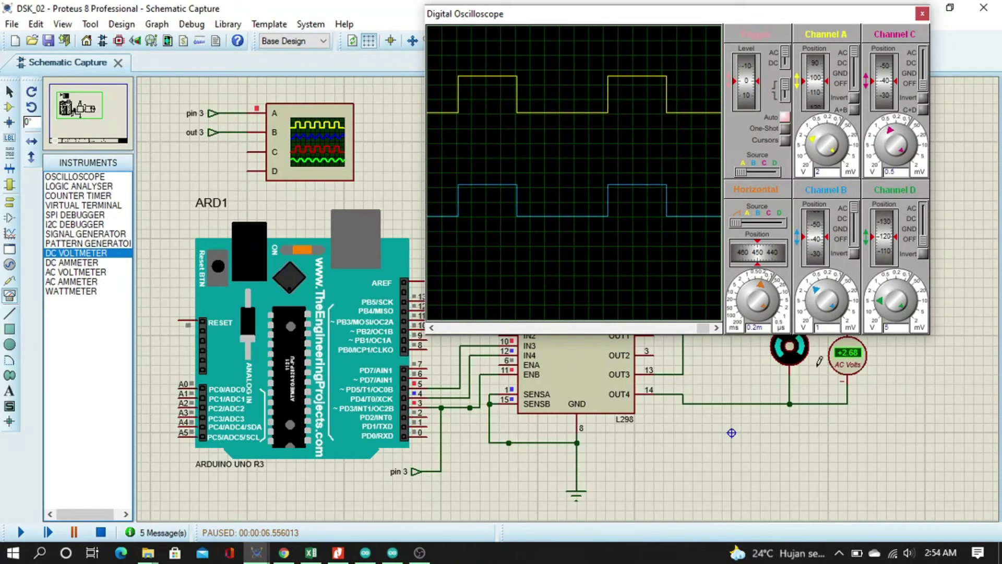
{"action": "key", "text": "alt+Tab"}
{"action": "left_click", "coordinate": [195, 253]}
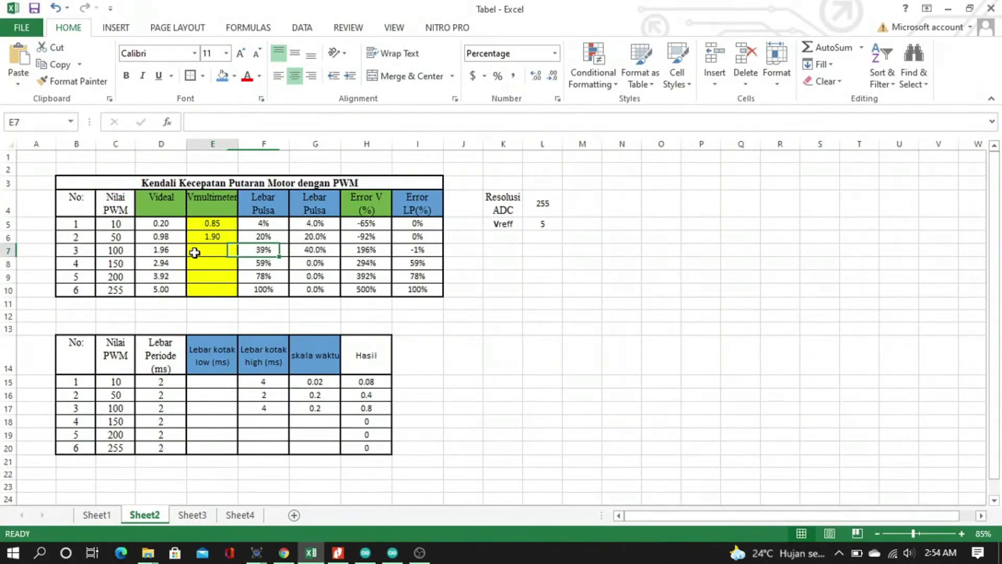
{"action": "type", "text": "2.68"}
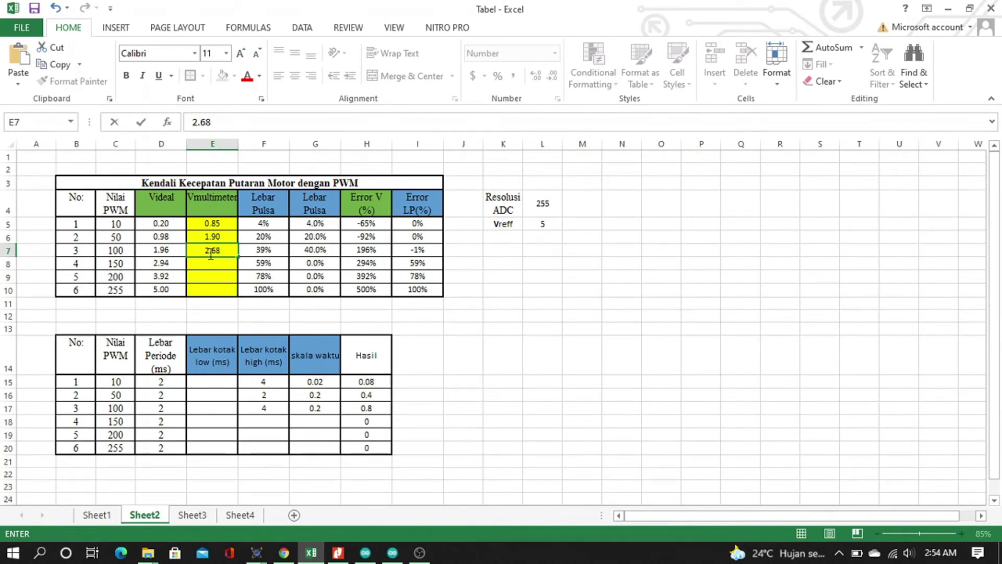
{"action": "key", "text": "Return"}
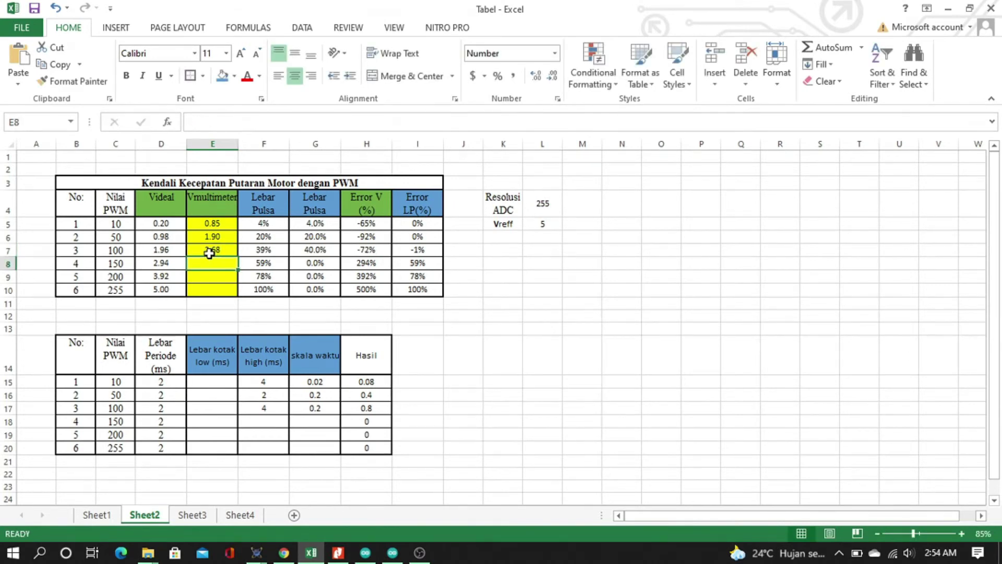
{"action": "left_click", "coordinate": [220, 252]}
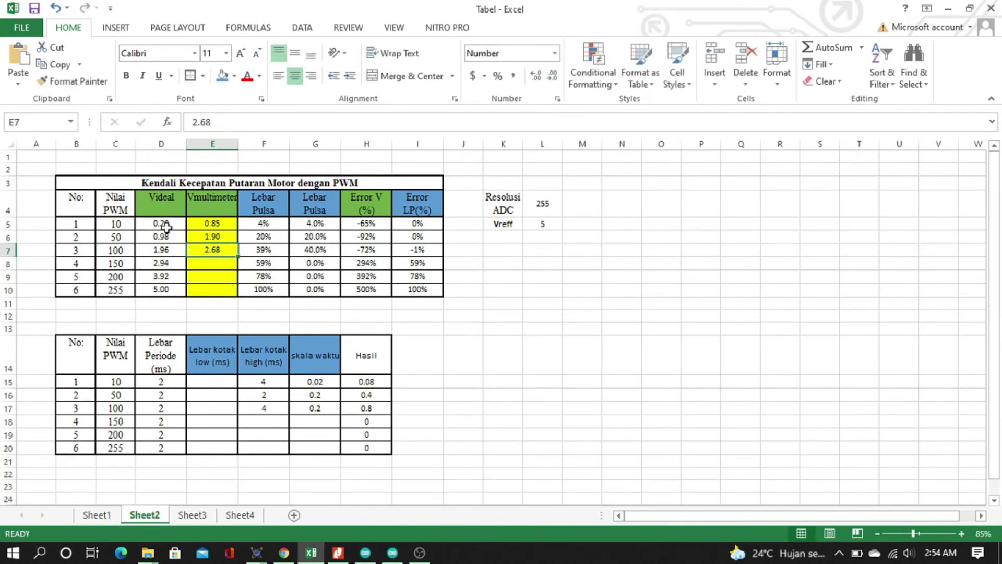
{"action": "left_click", "coordinate": [374, 253]}
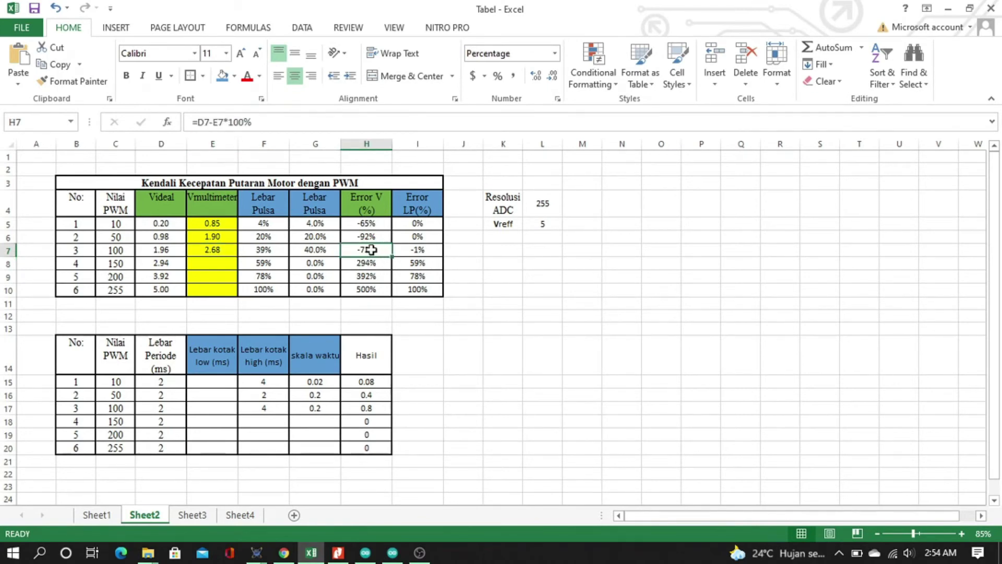
Step: Stop the Proteus simulation, then set nilai_pwm to 150 in the Arduino IDE's DSK_02 sketch and compile it
{"action": "left_click", "coordinate": [216, 264]}
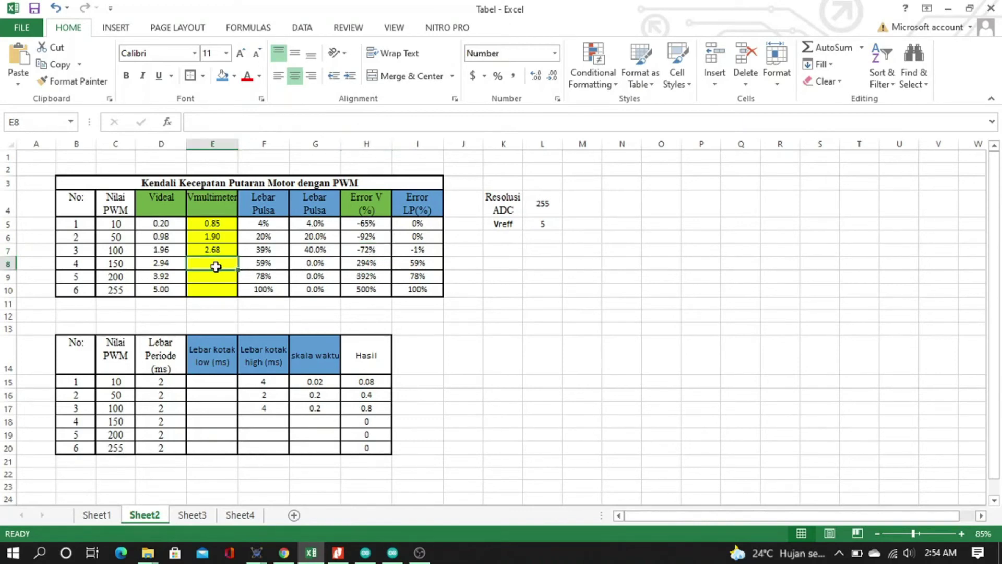
{"action": "left_click", "coordinate": [104, 266]}
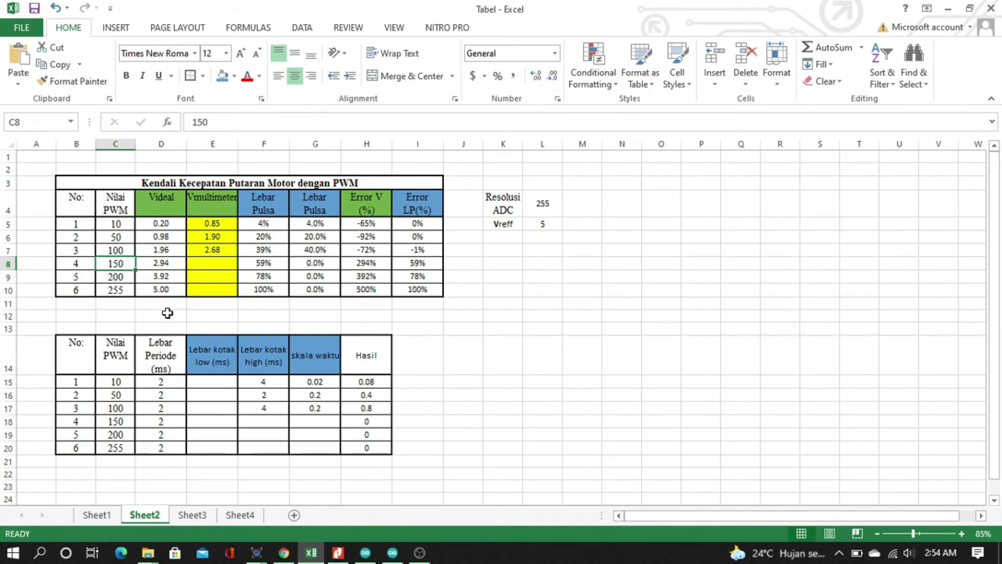
{"action": "key", "text": "alt+Tab"}
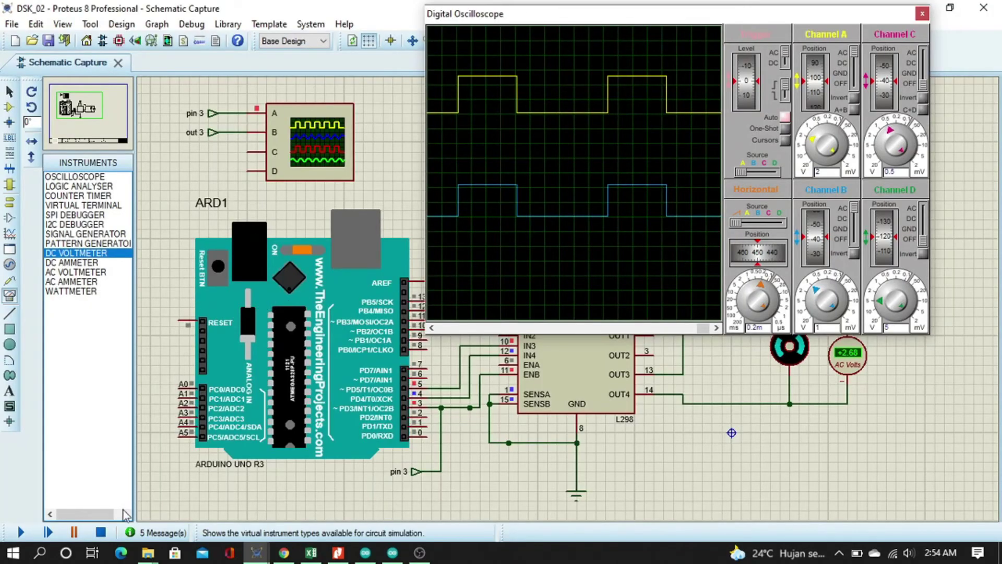
{"action": "left_click", "coordinate": [101, 532]}
{"action": "key", "text": "alt+Tab"}
{"action": "key", "text": "Tab"}
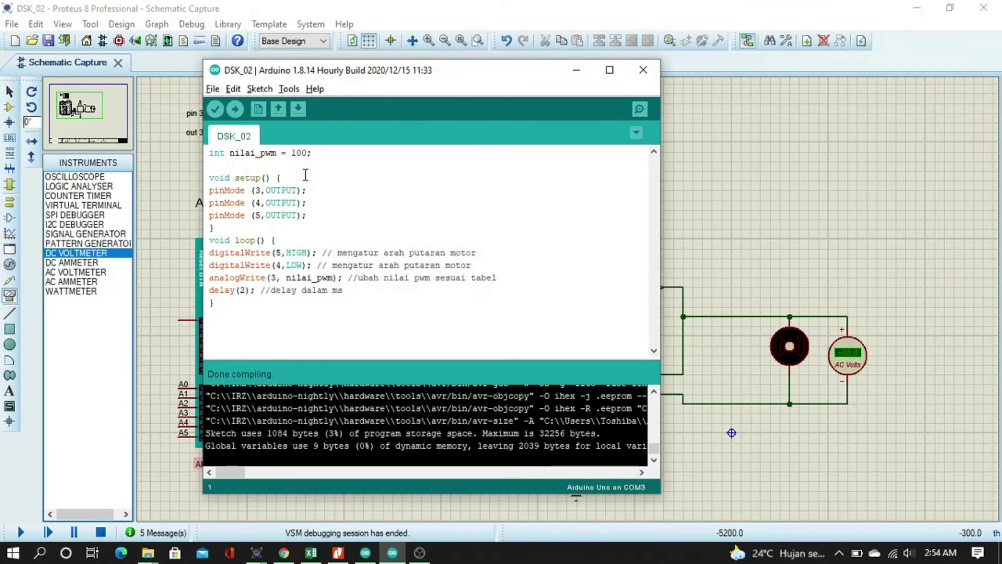
{"action": "key", "text": "BackSpace"}
{"action": "key", "text": "Return"}
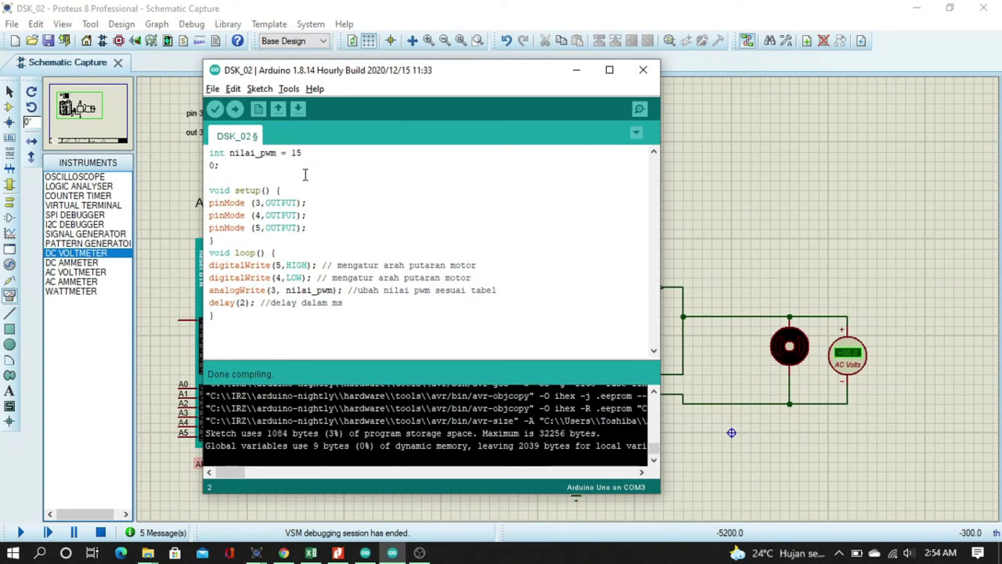
{"action": "key", "text": "BackSpace"}
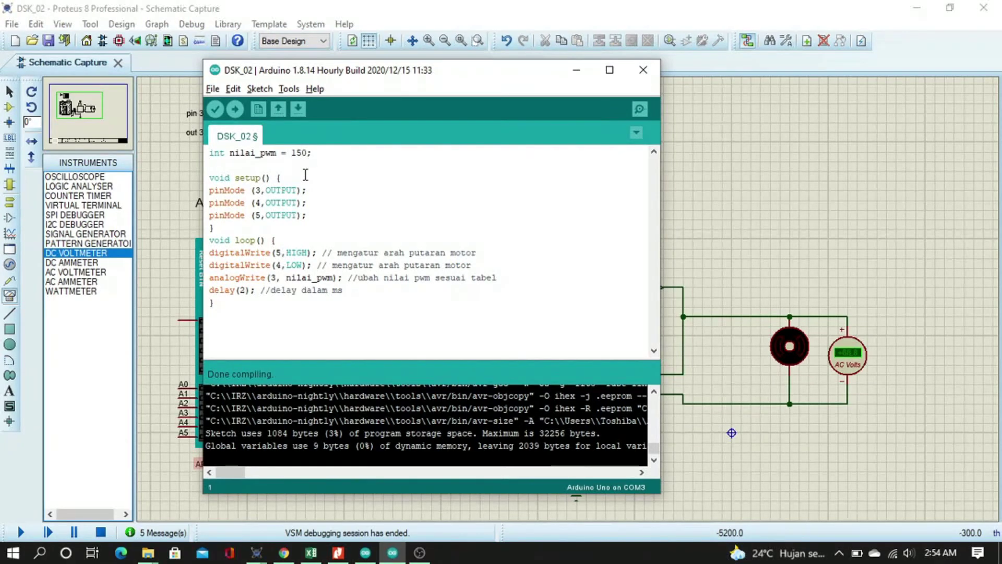
{"action": "left_click", "coordinate": [215, 109]}
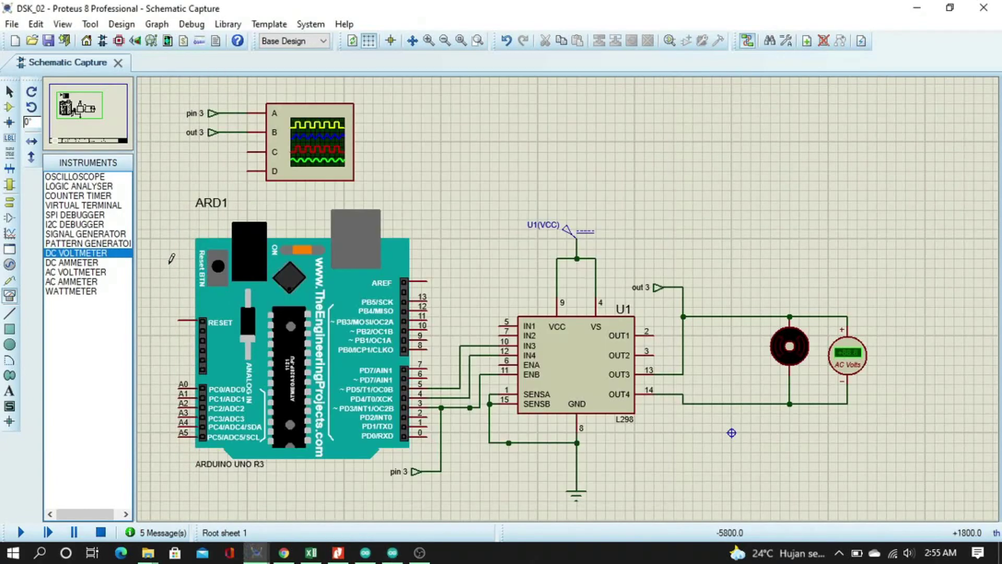
Step: Run and pause the Proteus simulation, aligning the oscilloscope at horizontal position about 450 and raising the Channel B trace slightly to the grid
{"action": "key", "text": "alt+Tab"}
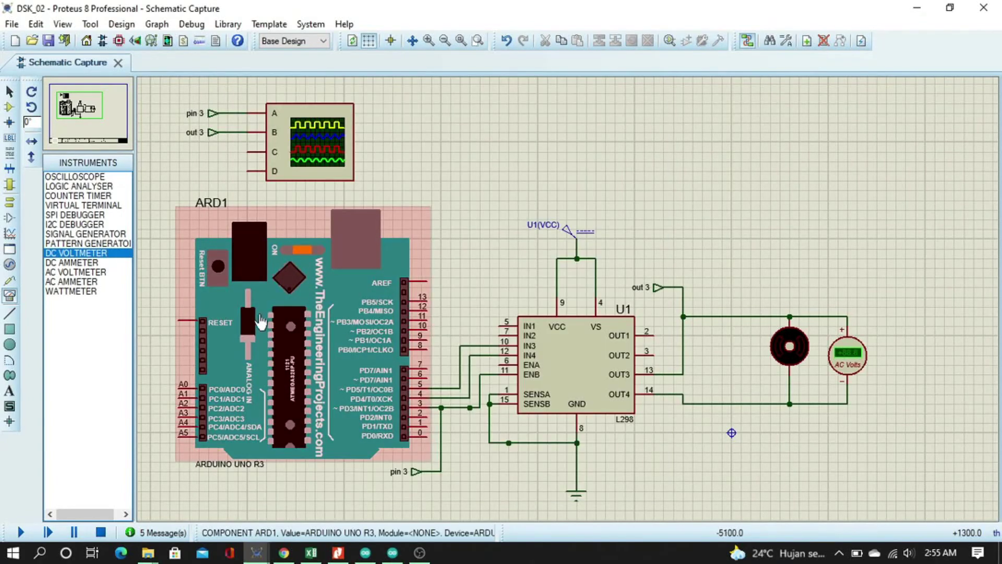
{"action": "left_click", "coordinate": [22, 531]}
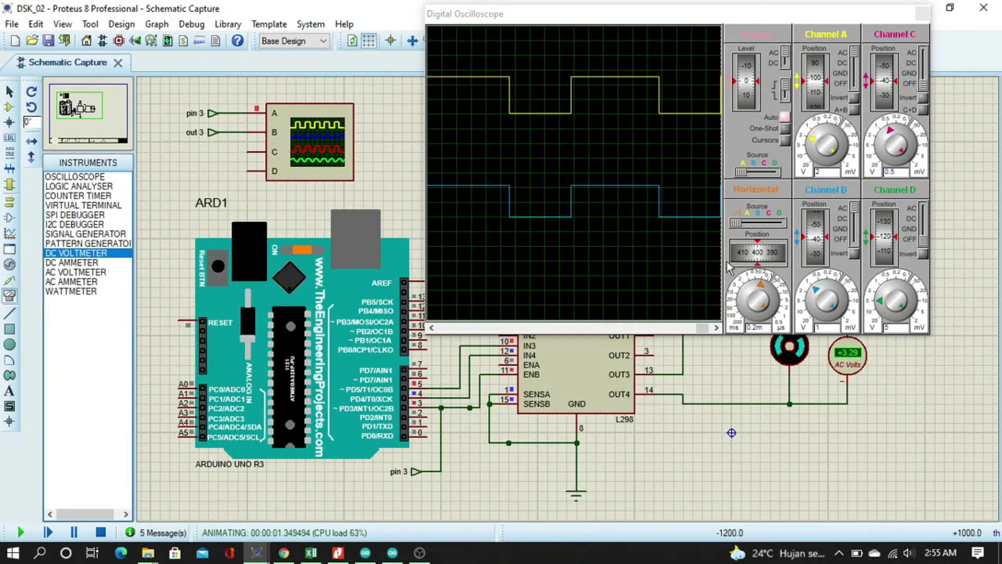
{"action": "left_click", "coordinate": [774, 253]}
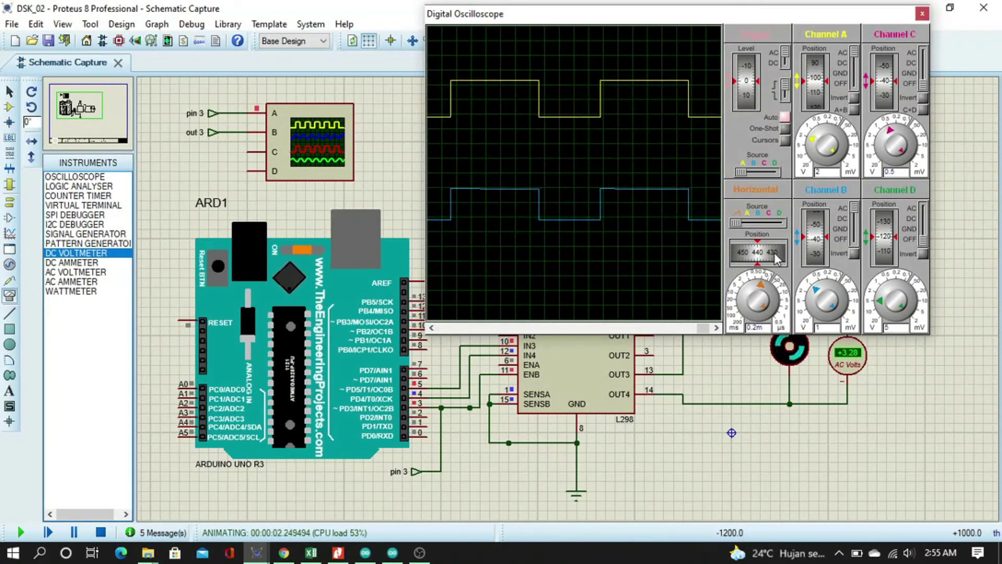
{"action": "scroll", "coordinate": [776, 252], "scroll_direction": "up", "scroll_amount": 2}
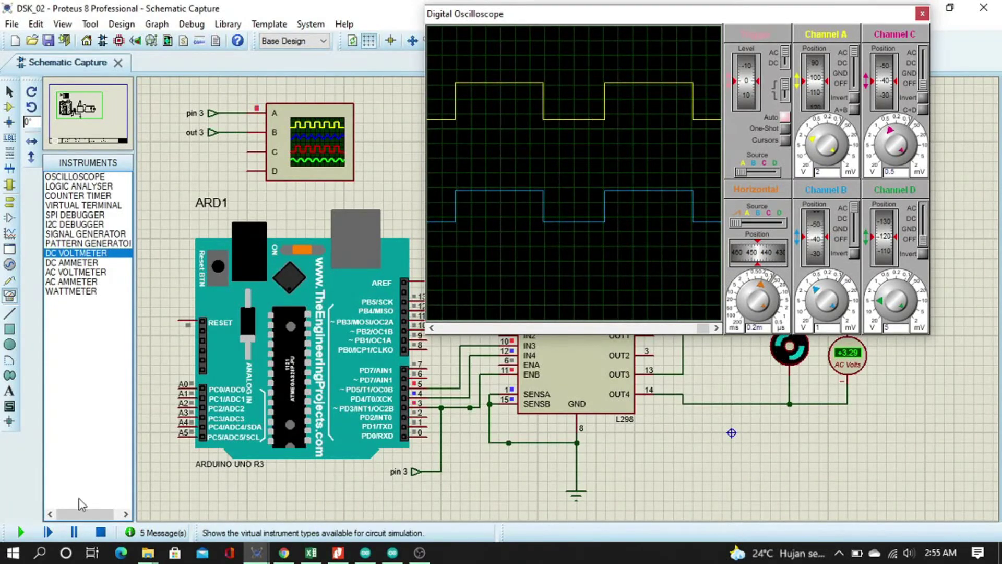
{"action": "left_click", "coordinate": [73, 531]}
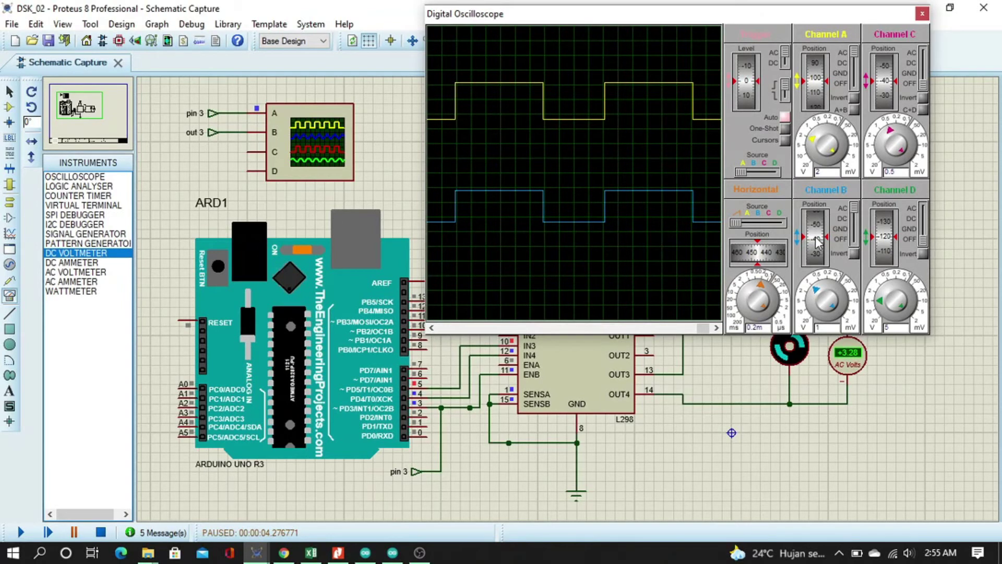
{"action": "scroll", "coordinate": [817, 241], "scroll_direction": "up", "scroll_amount": 2}
{"action": "scroll", "coordinate": [818, 240], "scroll_direction": "down", "scroll_amount": 2}
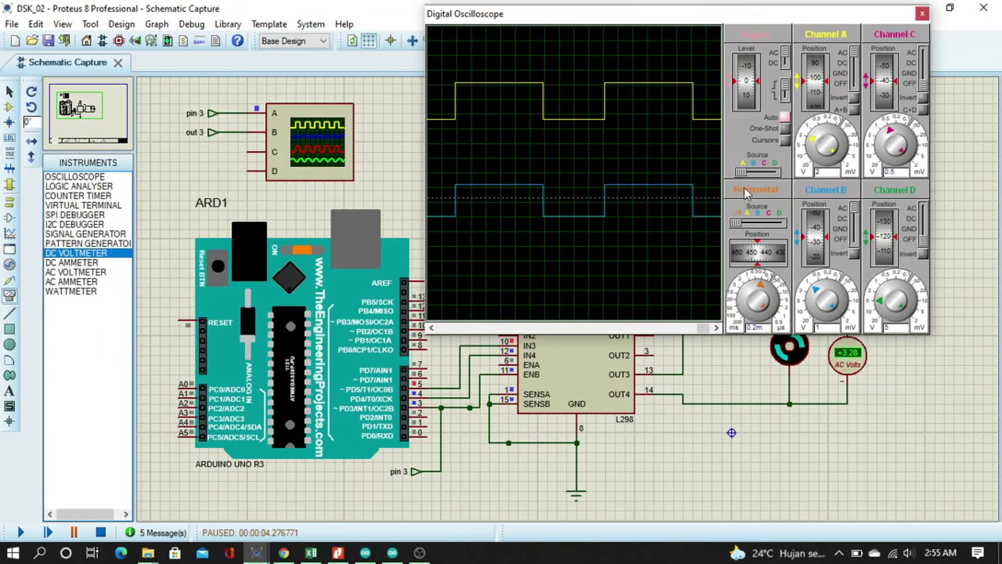
{"action": "scroll", "coordinate": [767, 256], "scroll_direction": "up", "scroll_amount": 1}
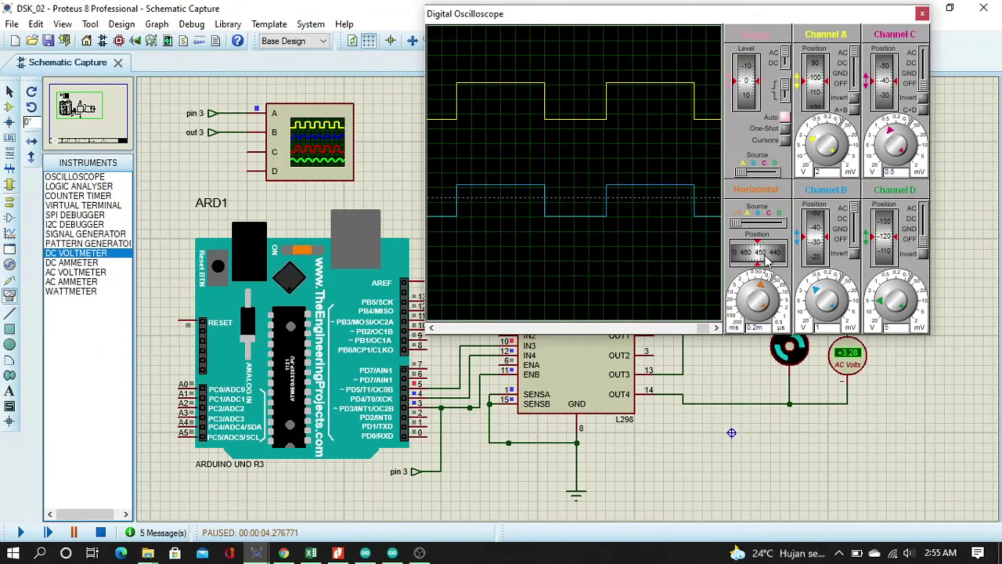
{"action": "scroll", "coordinate": [766, 260], "scroll_direction": "down", "scroll_amount": 1}
Step: In Excel, enter 6 as Lebar kotak high and 0.2 as skala waktu for PWM 150, checking the scale in Proteus, and inspect Hasil
{"action": "left_click", "coordinate": [311, 552]}
{"action": "left_click", "coordinate": [276, 421]}
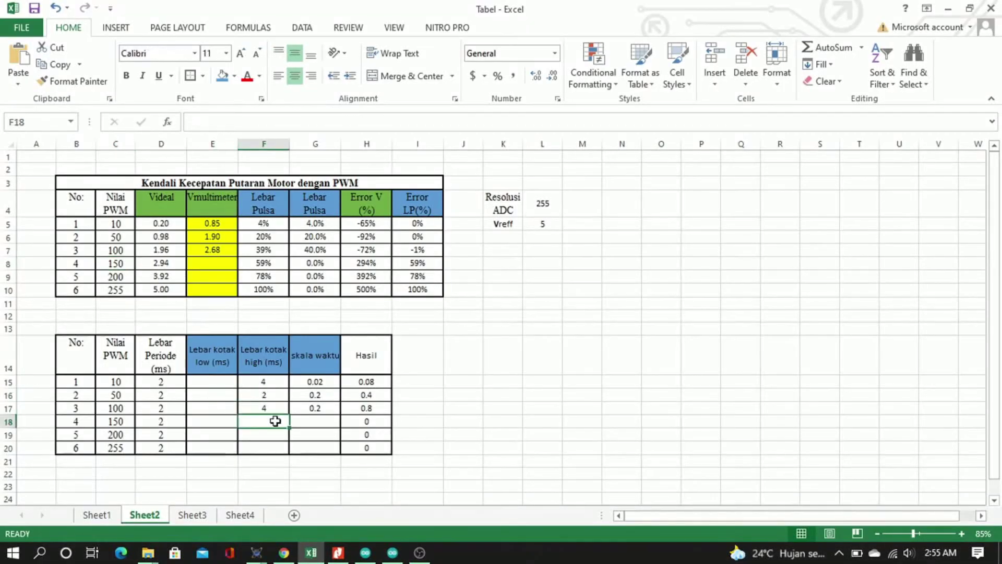
{"action": "type", "text": "6"}
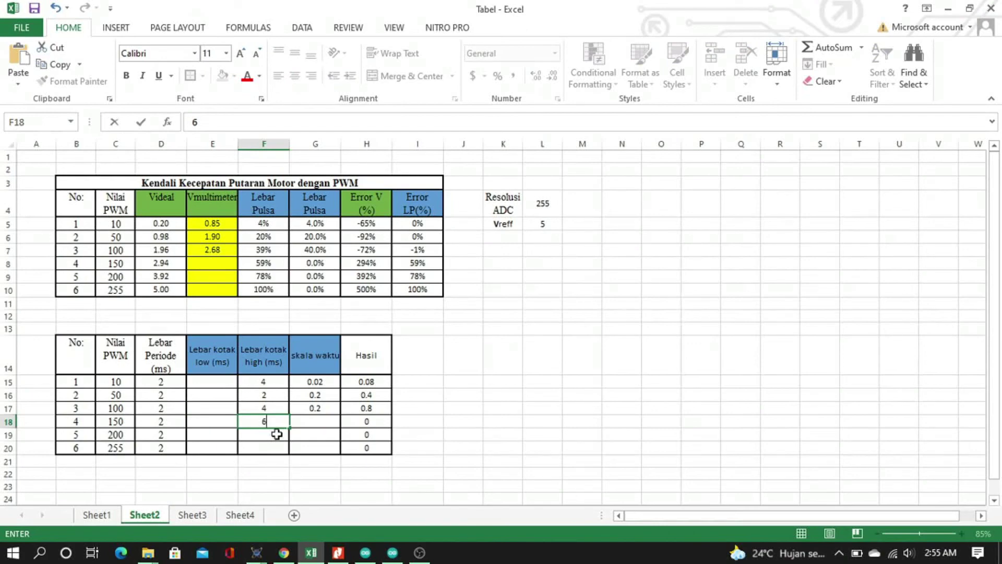
{"action": "key", "text": "Tab"}
{"action": "key", "text": "alt+Tab"}
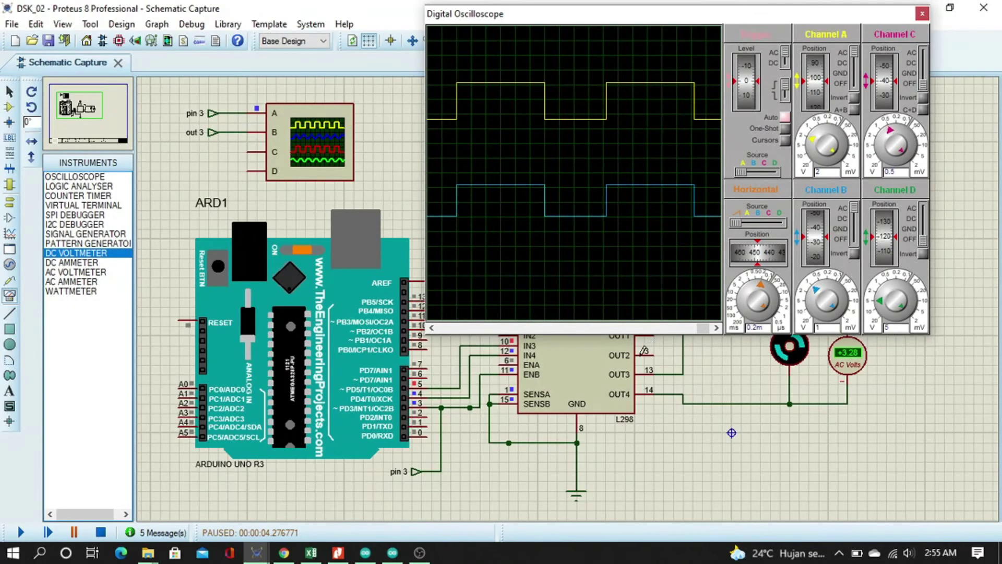
{"action": "key", "text": "alt+Tab"}
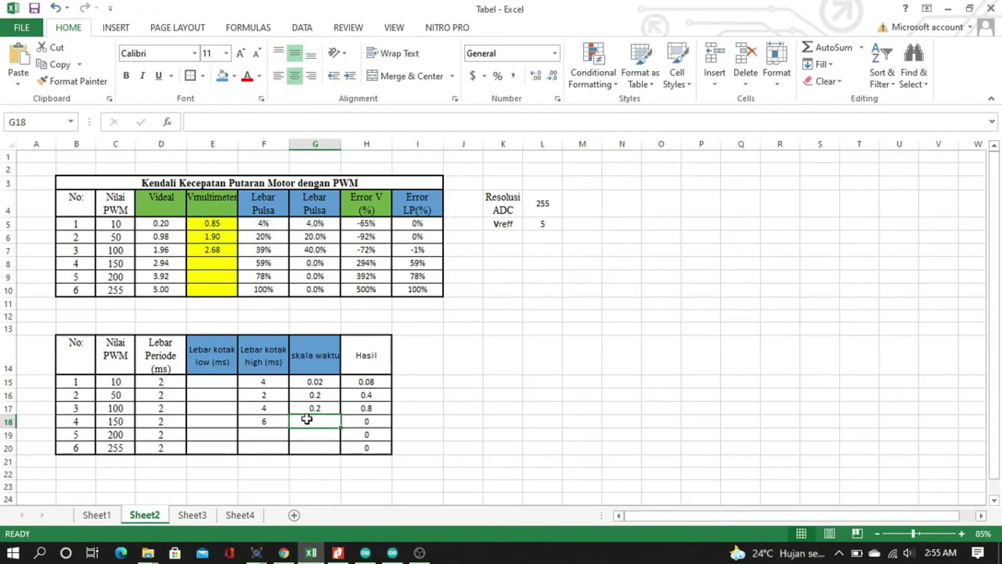
{"action": "type", "text": "0.2"}
{"action": "key", "text": "Return"}
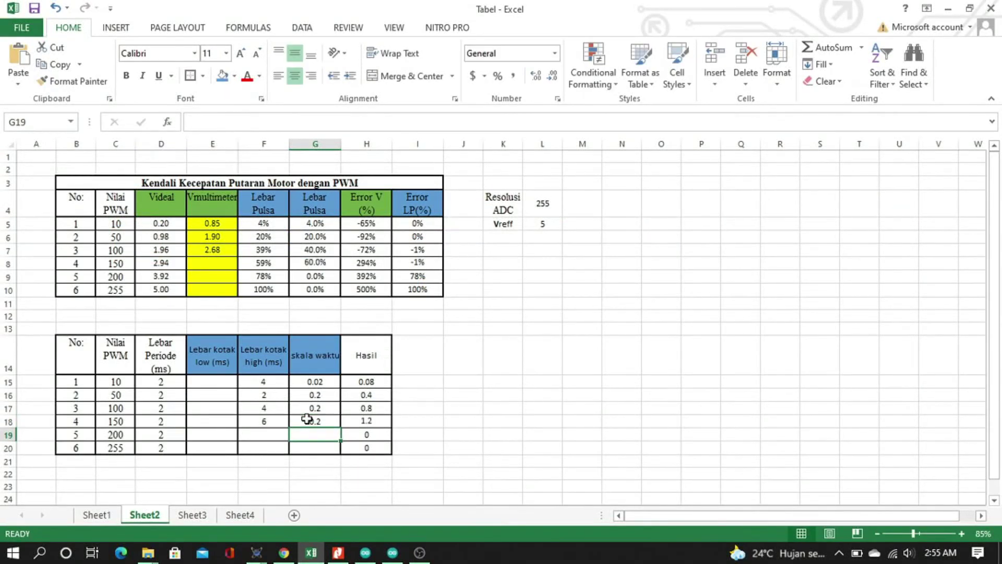
{"action": "left_click", "coordinate": [360, 422]}
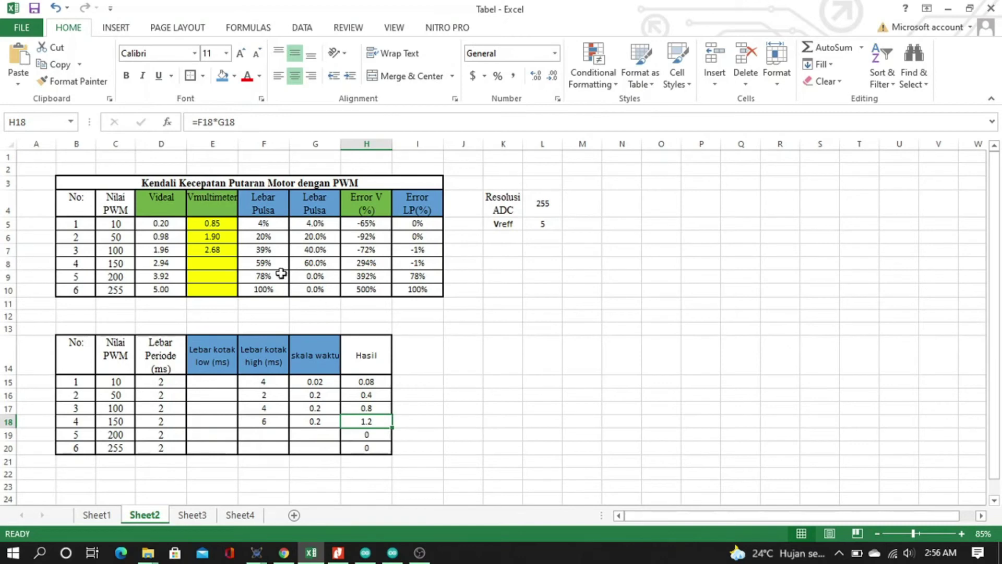
Step: Check the PWM 150 Lebar Pulsa formulas and the Proteus voltmeter, enter 3.82 as its Vmultimeter in Excel, and inspect its Error V
{"action": "left_click", "coordinate": [324, 264]}
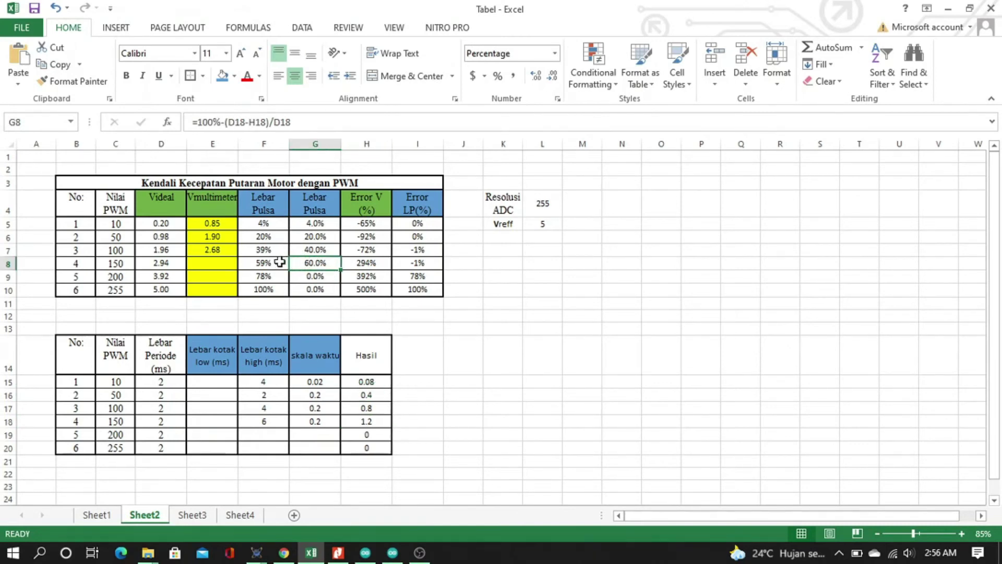
{"action": "left_click", "coordinate": [277, 263]}
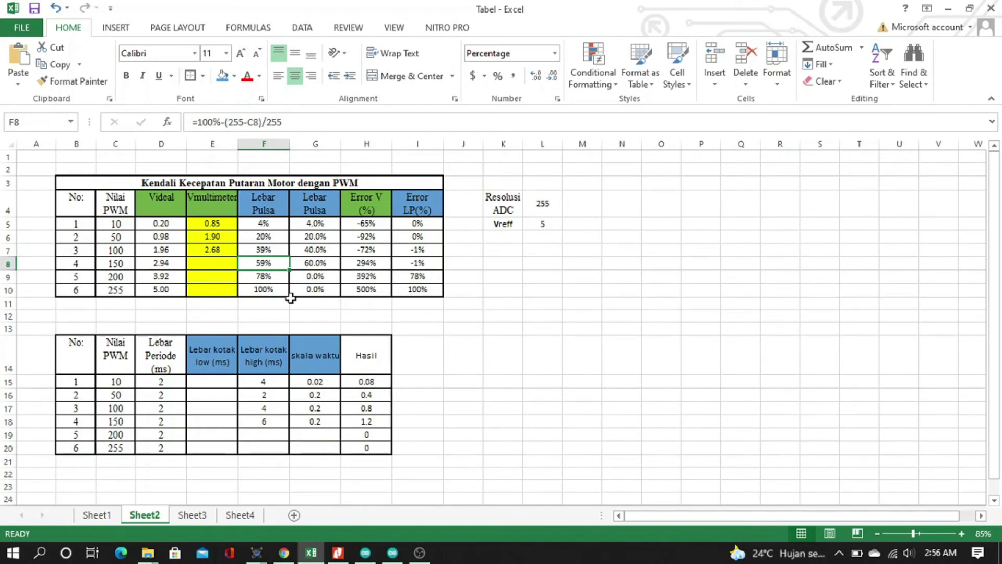
{"action": "key", "text": "alt+Tab"}
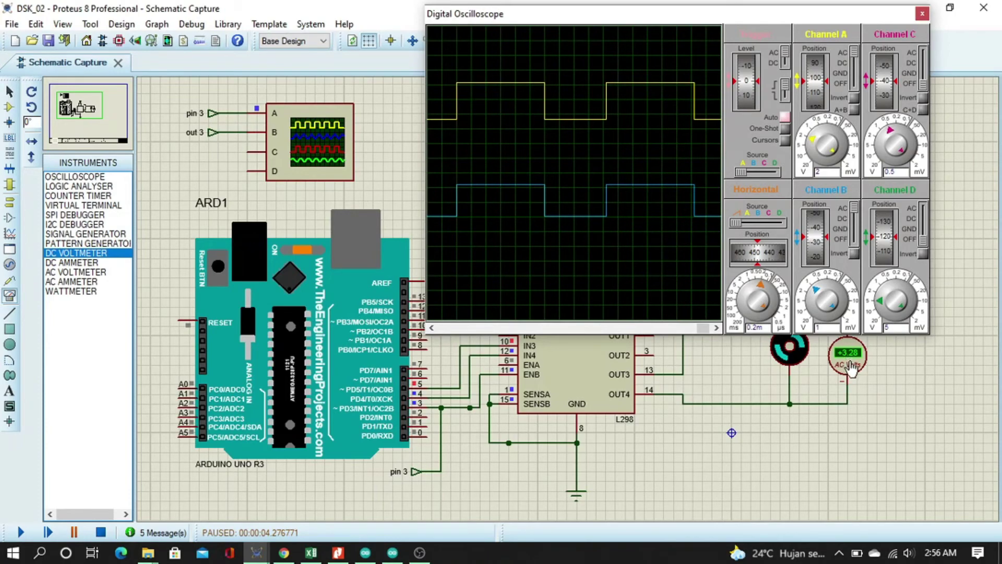
{"action": "key", "text": "alt+Tab"}
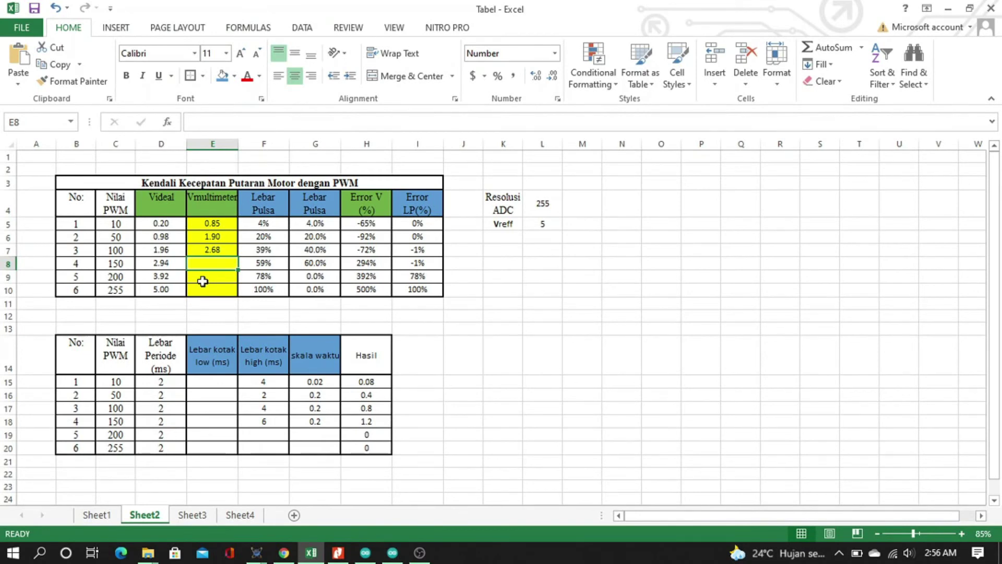
{"action": "type", "text": "3."}
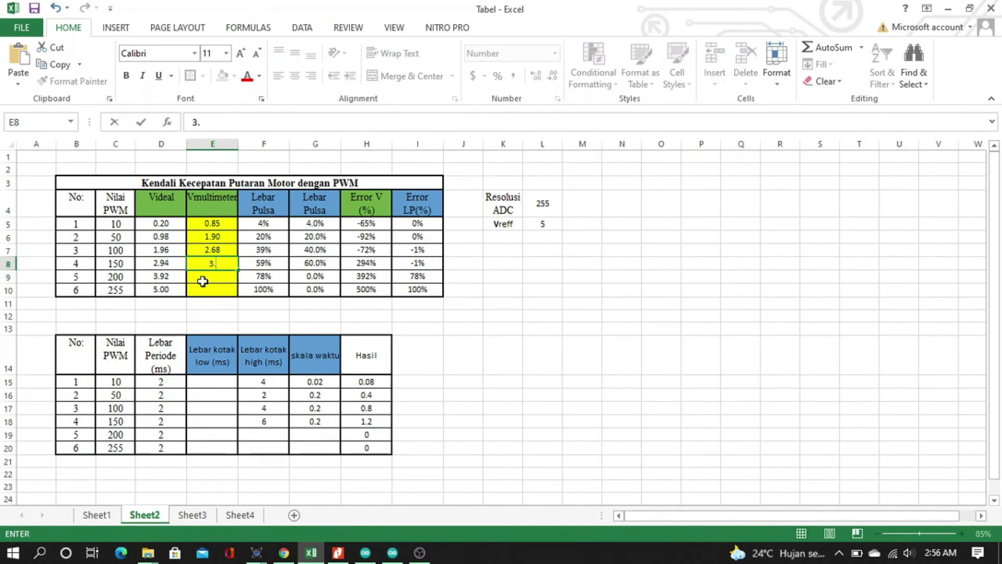
{"action": "type", "text": "82"}
{"action": "key", "text": "Return"}
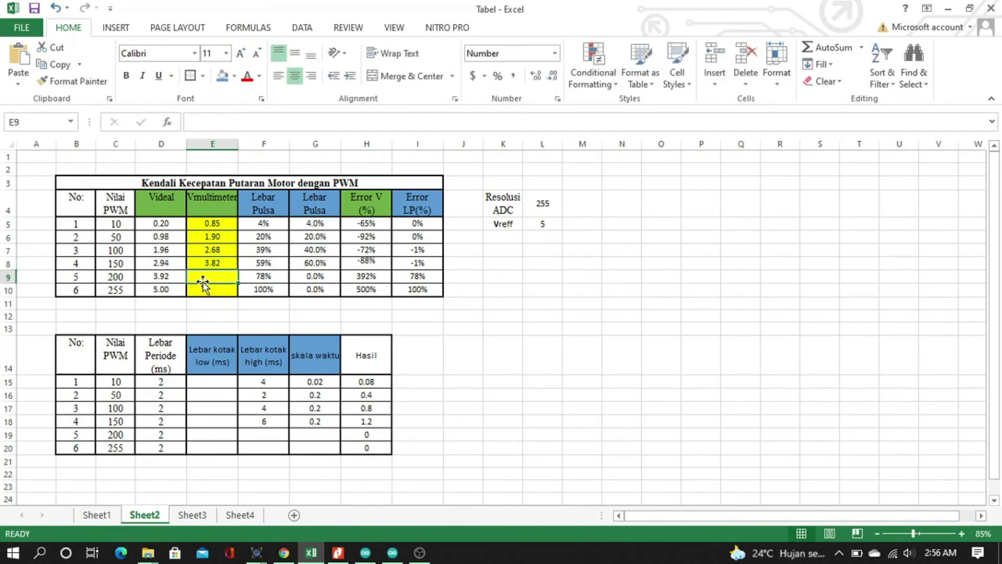
{"action": "left_click", "coordinate": [381, 264]}
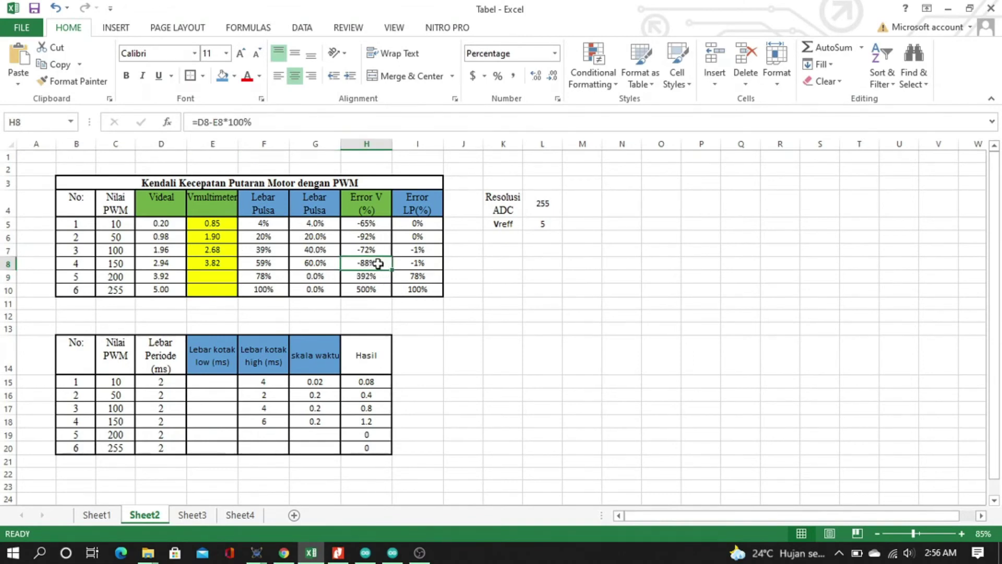
Step: Stop the Proteus simulation, then set nilai_pwm to 200 in the Arduino IDE's DSK_02 sketch and compile it
{"action": "left_click", "coordinate": [233, 280]}
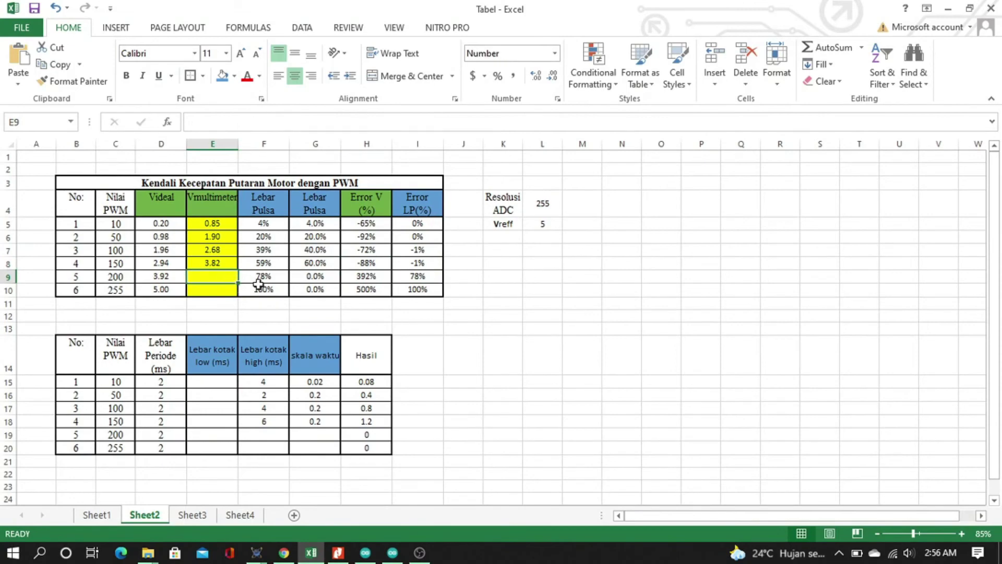
{"action": "left_click", "coordinate": [131, 280]}
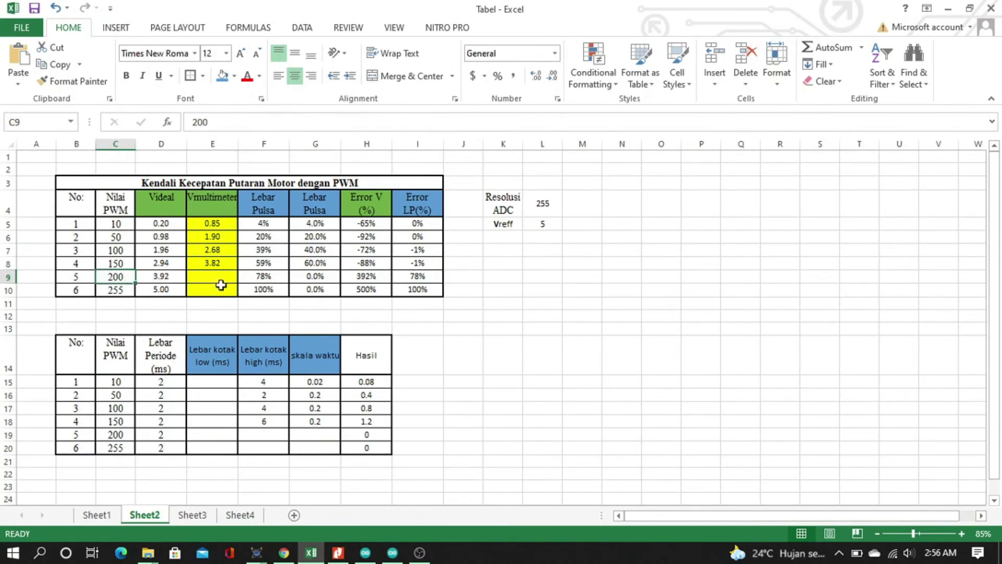
{"action": "left_click", "coordinate": [195, 283]}
{"action": "key", "text": "alt+Tab"}
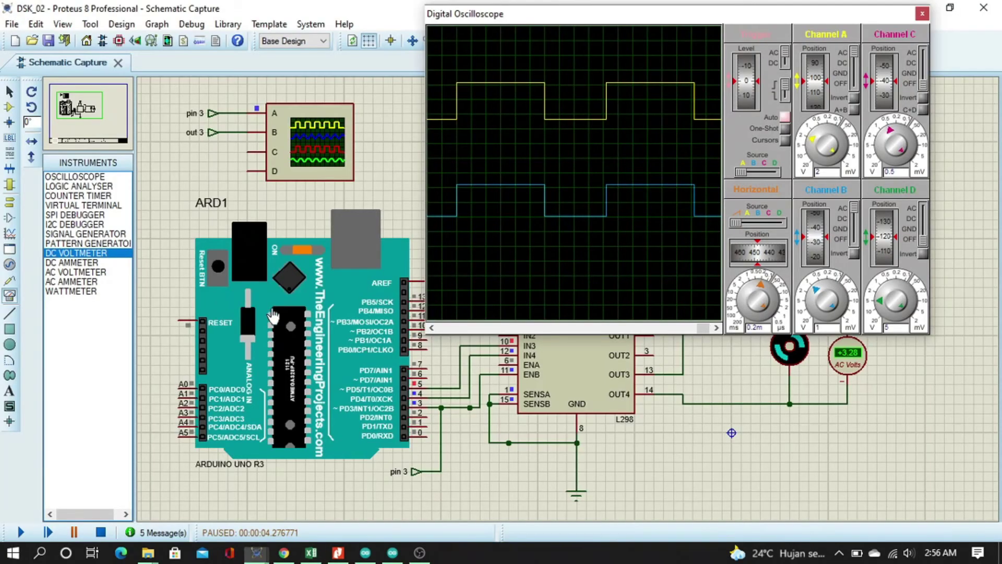
{"action": "left_click", "coordinate": [102, 530]}
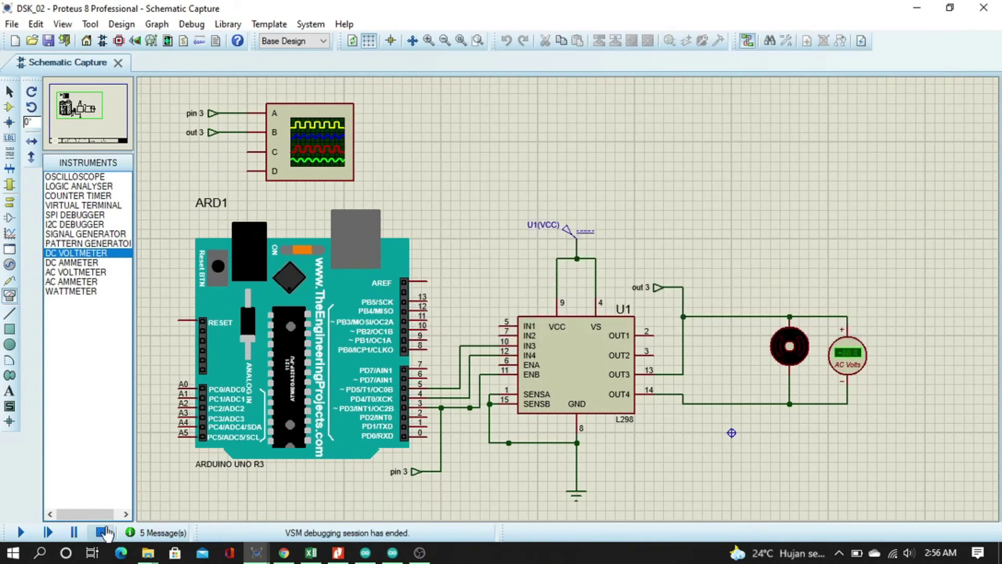
{"action": "key", "text": "alt+Tab"}
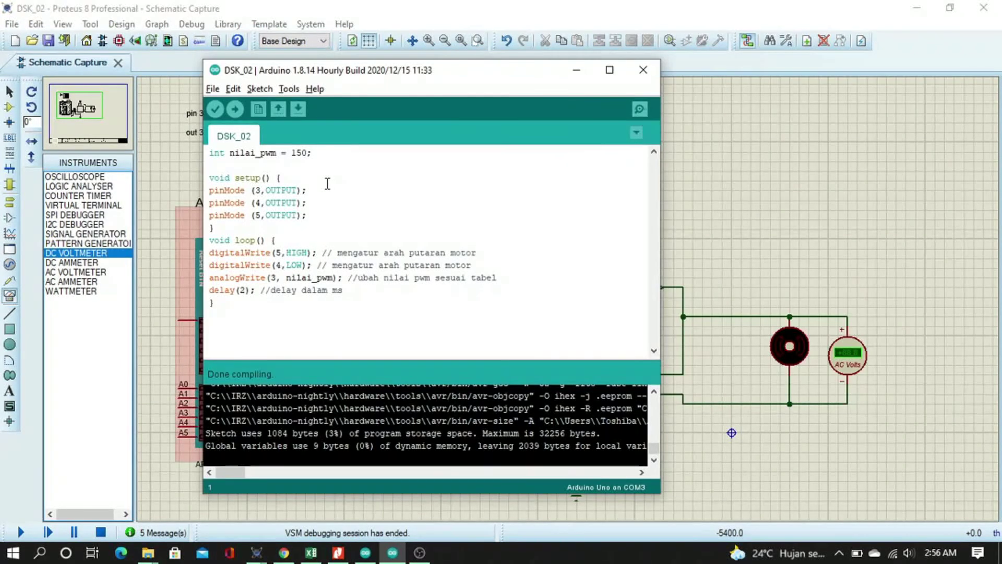
{"action": "key", "text": "BackSpace"}
{"action": "key", "text": "BackSpace"}
{"action": "left_click", "coordinate": [215, 109]}
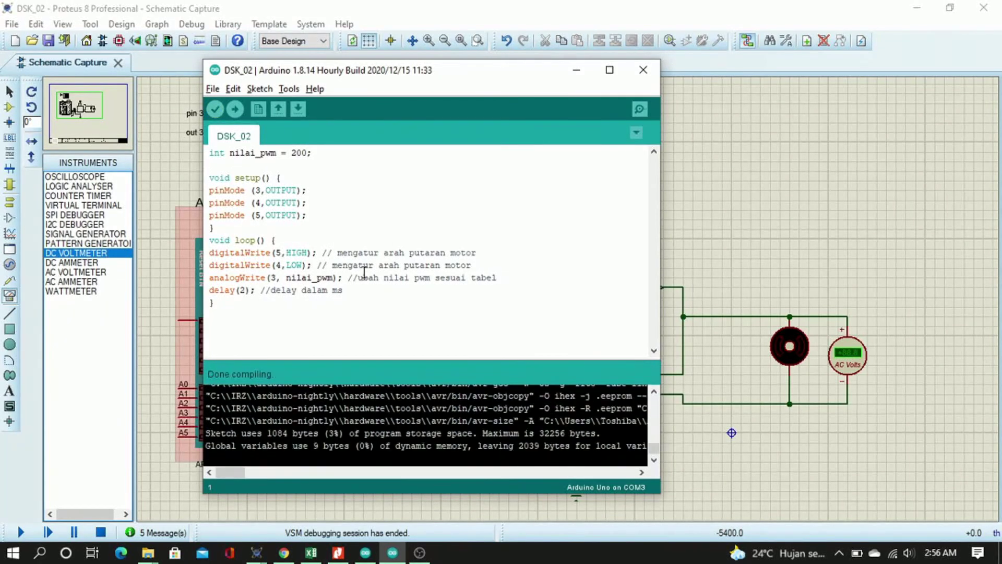
Step: Run the Proteus simulation, set the oscilloscope's horizontal time base to 0.5 ms, and pause the simulation
{"action": "left_click", "coordinate": [257, 552]}
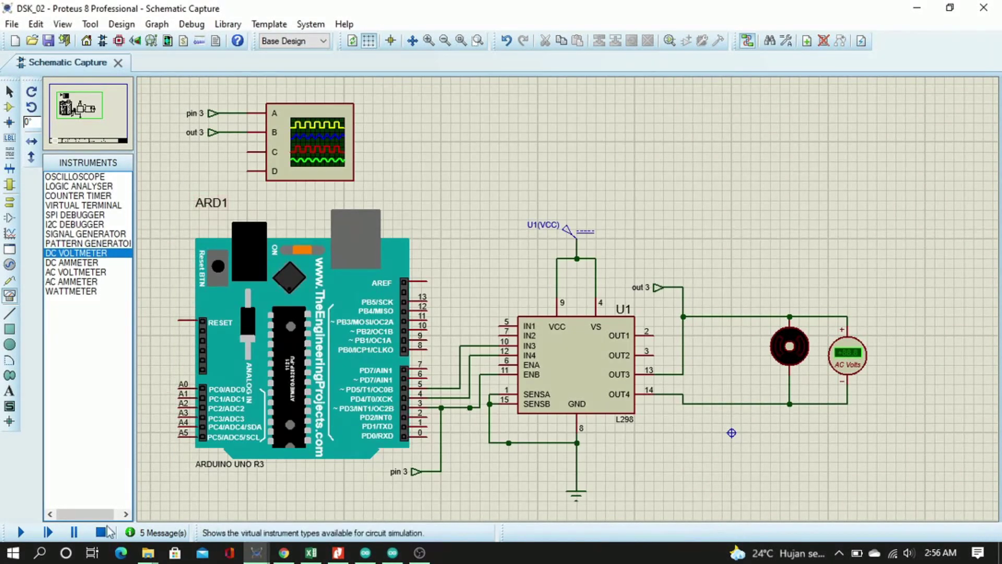
{"action": "left_click", "coordinate": [21, 532]}
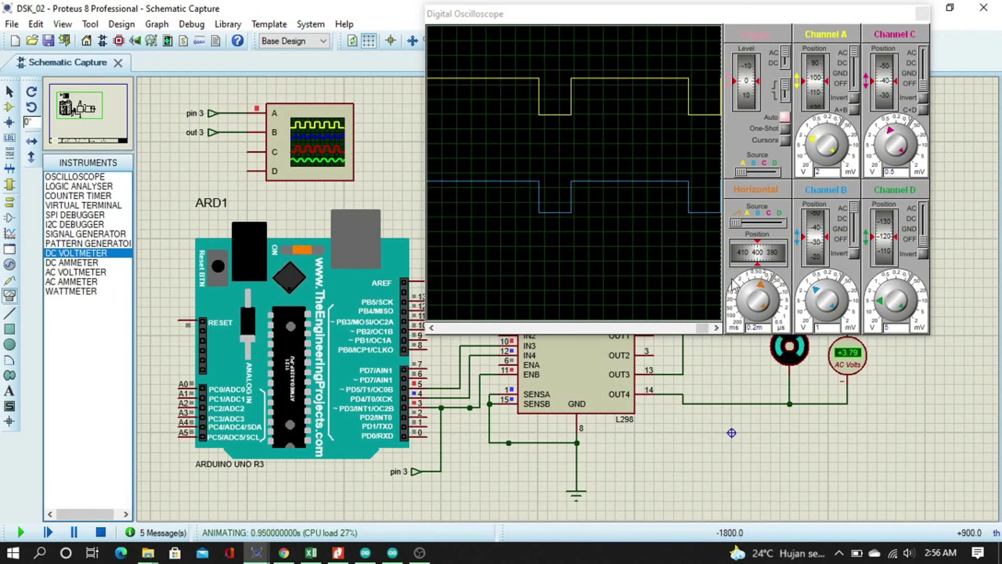
{"action": "left_click", "coordinate": [759, 286]}
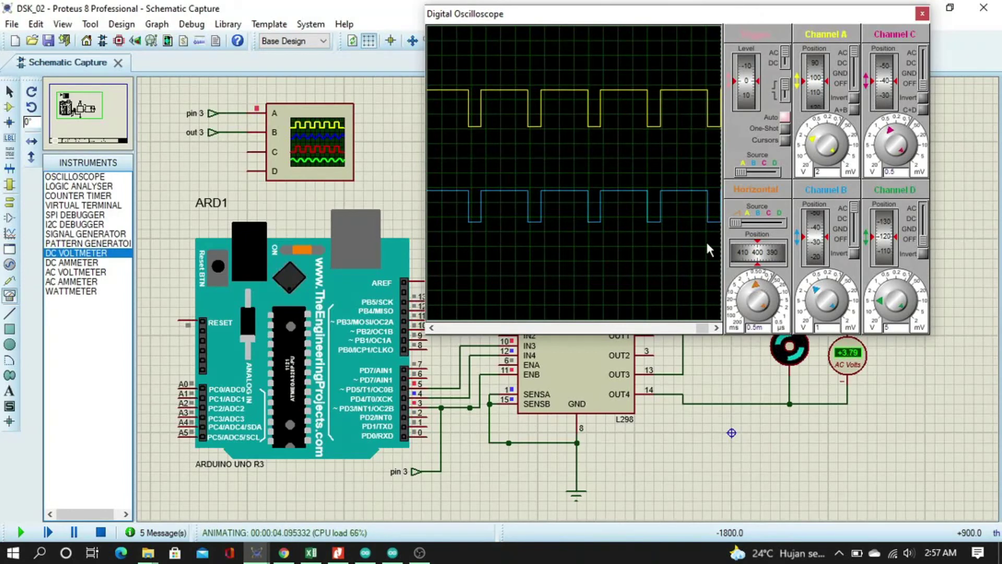
{"action": "left_click", "coordinate": [73, 531]}
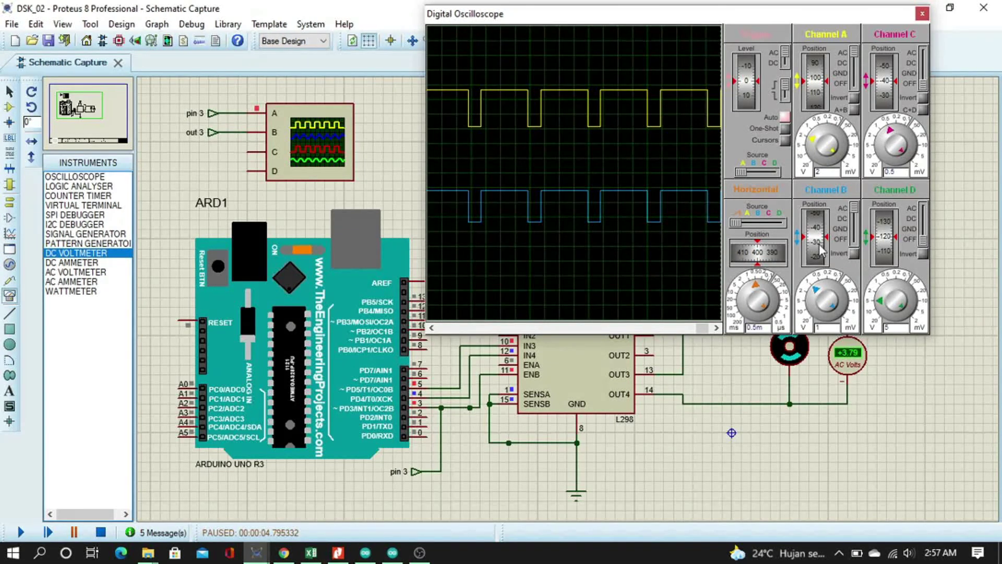
Step: Raise the oscilloscope's Channel B trace slightly onto the grid and shift the horizontal position to about 404
{"action": "scroll", "coordinate": [819, 244], "scroll_direction": "up", "scroll_amount": 2}
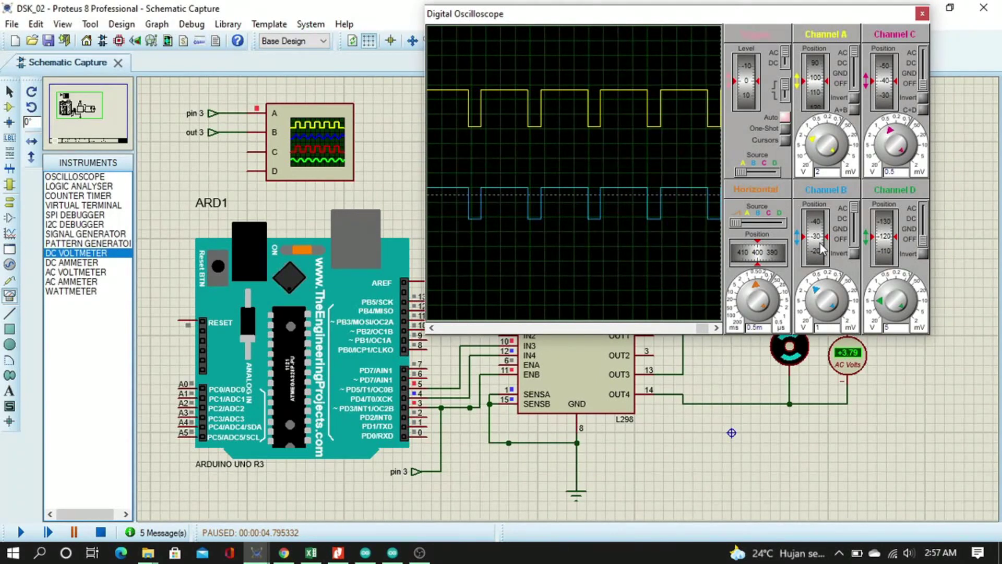
{"action": "scroll", "coordinate": [822, 248], "scroll_direction": "up", "scroll_amount": 2}
{"action": "scroll", "coordinate": [819, 241], "scroll_direction": "down", "scroll_amount": 2}
{"action": "scroll", "coordinate": [819, 243], "scroll_direction": "up", "scroll_amount": 1}
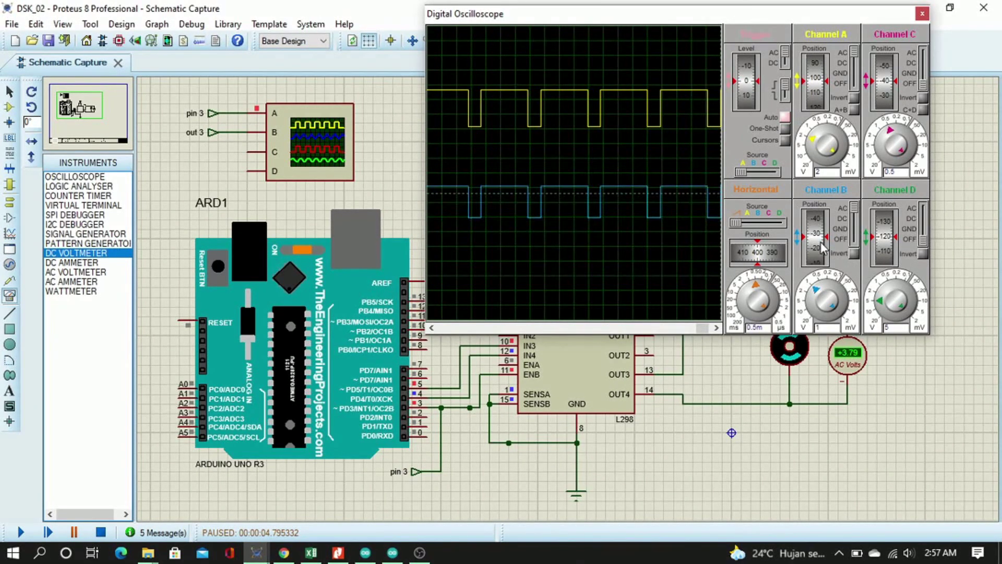
{"action": "scroll", "coordinate": [764, 261], "scroll_direction": "up", "scroll_amount": 2}
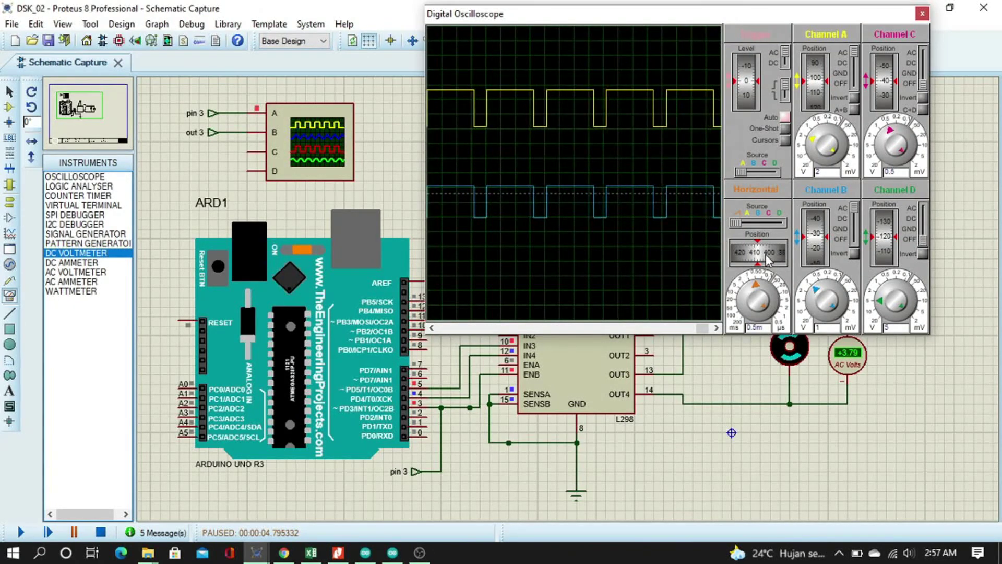
{"action": "scroll", "coordinate": [766, 260], "scroll_direction": "down", "scroll_amount": 1}
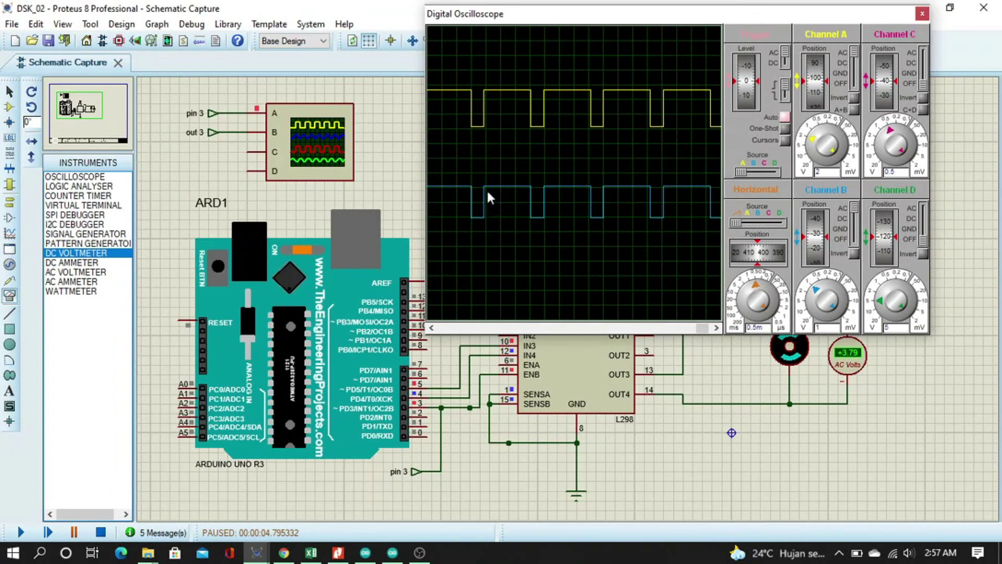
Step: Compare the waveform at different oscilloscope time bases and set the horizontal scale to 0.2 ms
{"action": "left_click", "coordinate": [761, 286]}
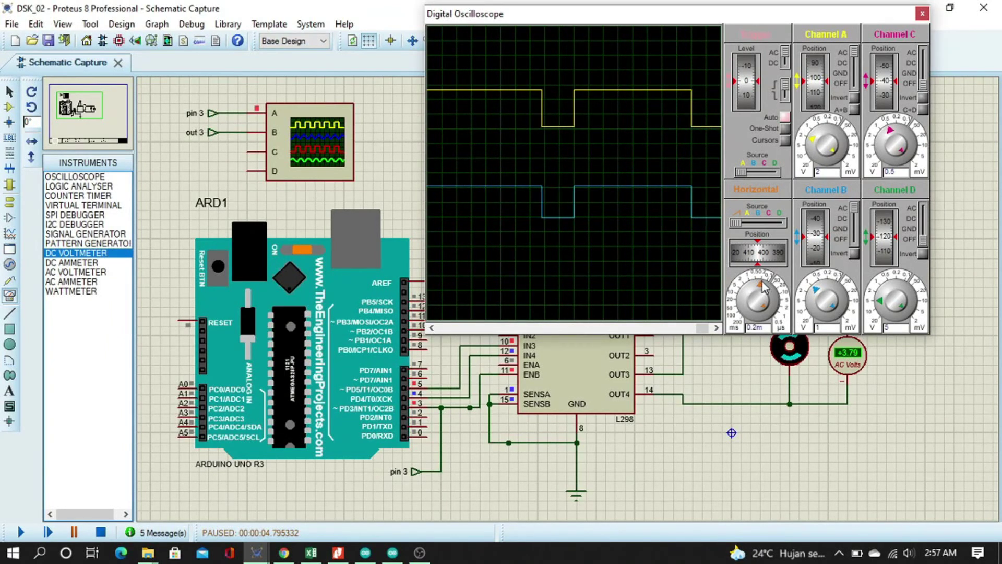
{"action": "left_click", "coordinate": [762, 289]}
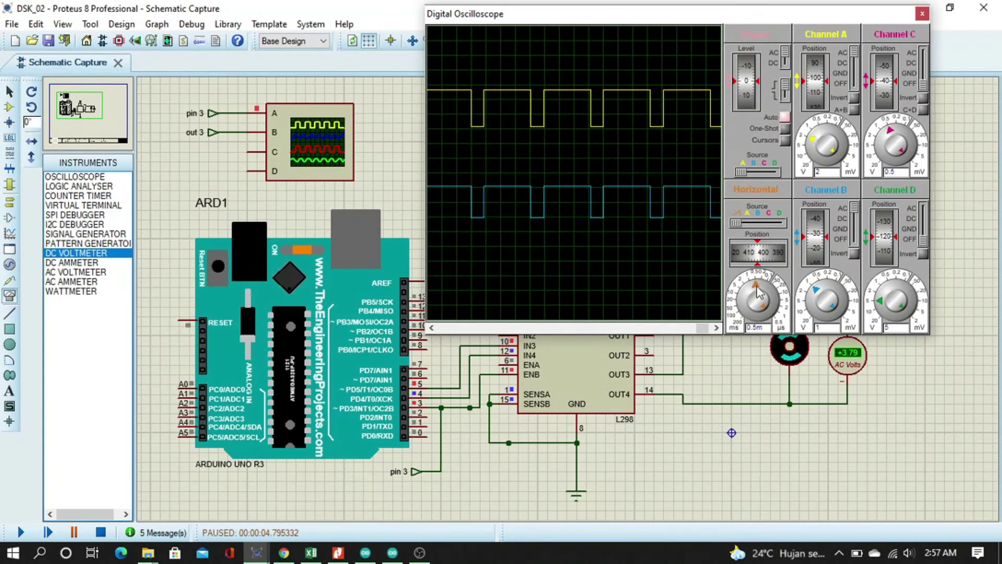
{"action": "scroll", "coordinate": [769, 308], "scroll_direction": "up", "scroll_amount": 3}
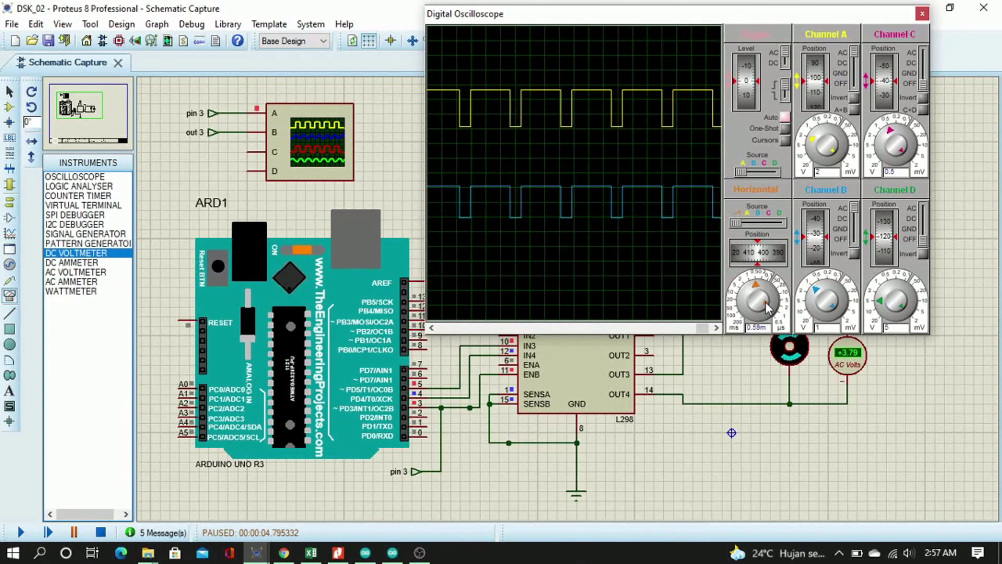
{"action": "scroll", "coordinate": [767, 308], "scroll_direction": "down", "scroll_amount": 3}
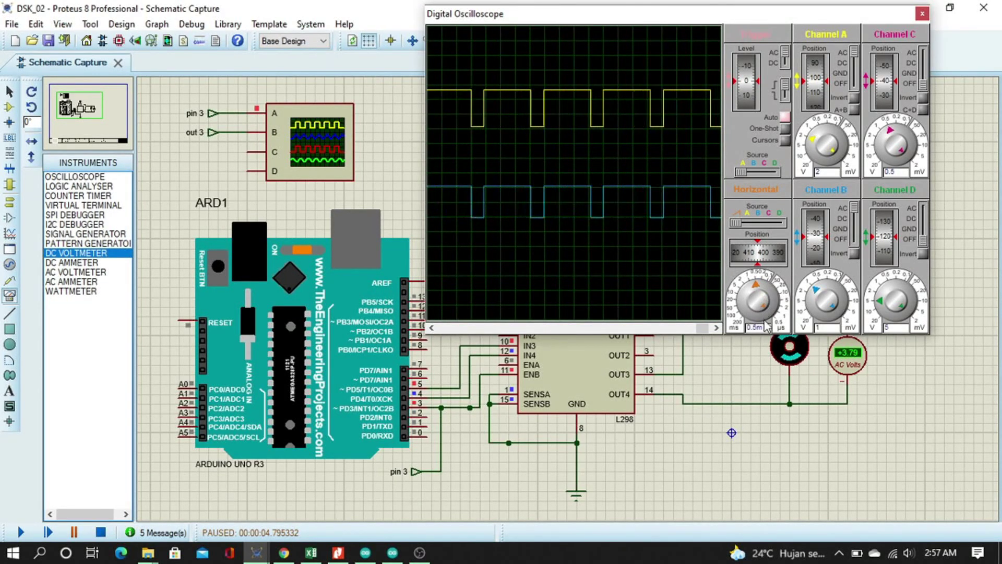
{"action": "right_click", "coordinate": [764, 287]}
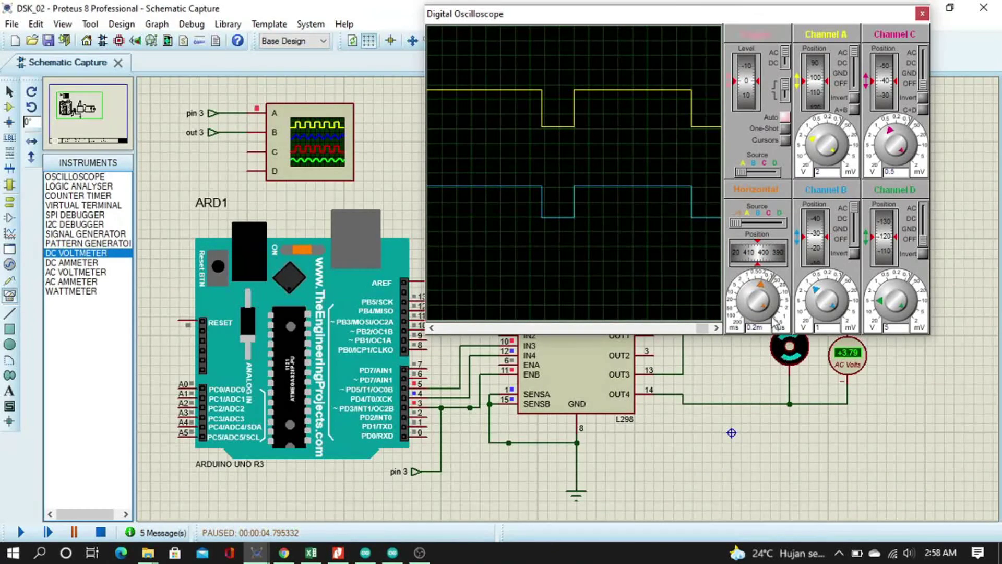
Step: In Excel, enter 8 as Lebar kotak high and 0.2 as skala waktu for PWM 200, then inspect its Hasil and Lebar Pulsa formulas
{"action": "key", "text": "alt+Tab"}
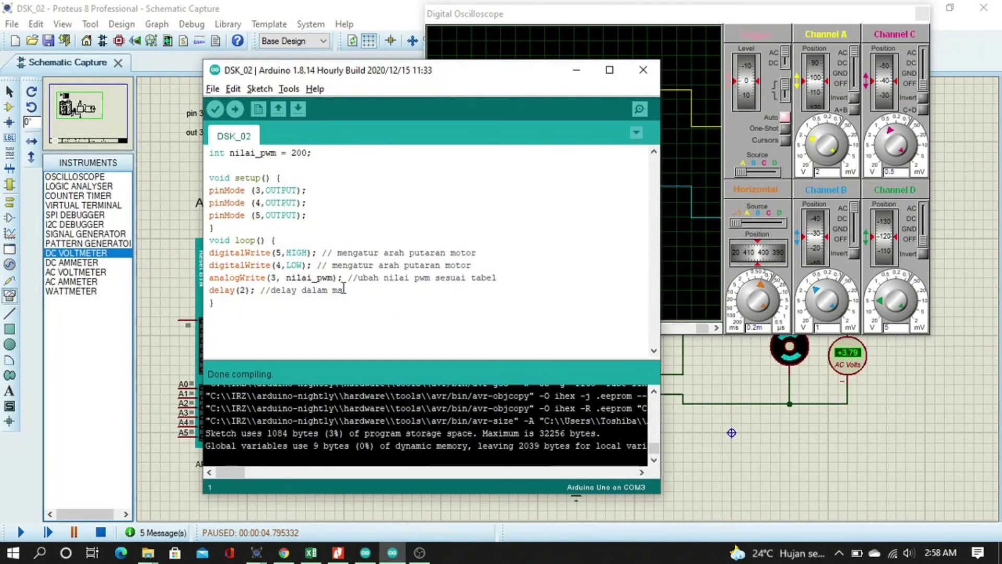
{"action": "key", "text": "alt+Tab"}
{"action": "key", "text": "alt+Tab"}
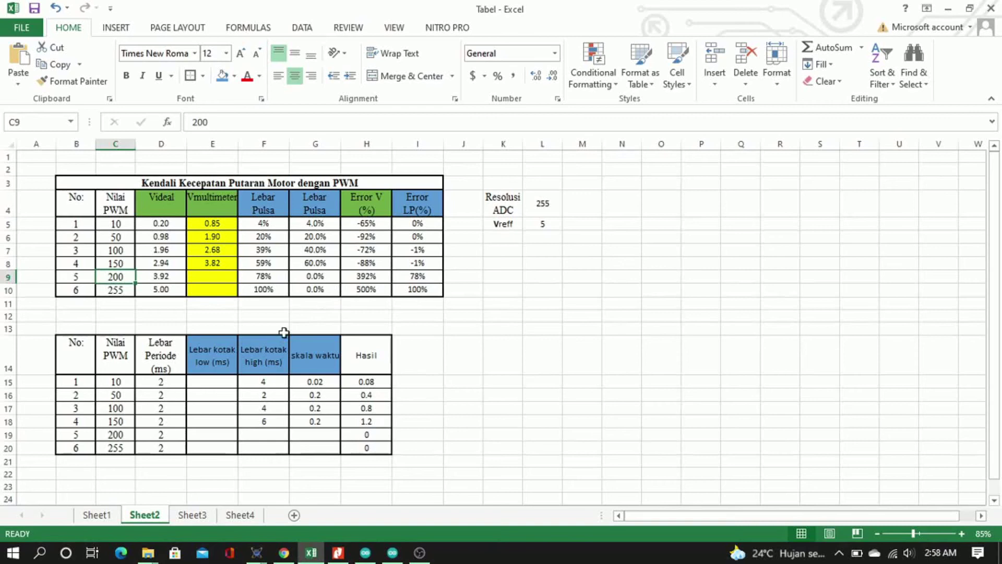
{"action": "left_click", "coordinate": [261, 434]}
{"action": "type", "text": "8"}
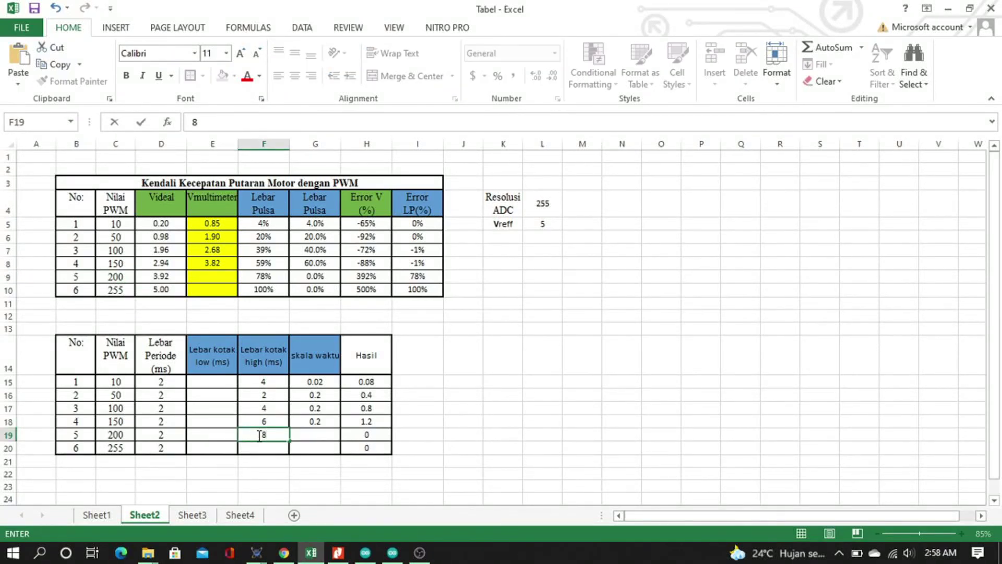
{"action": "key", "text": "Tab"}
{"action": "type", "text": "0.2"}
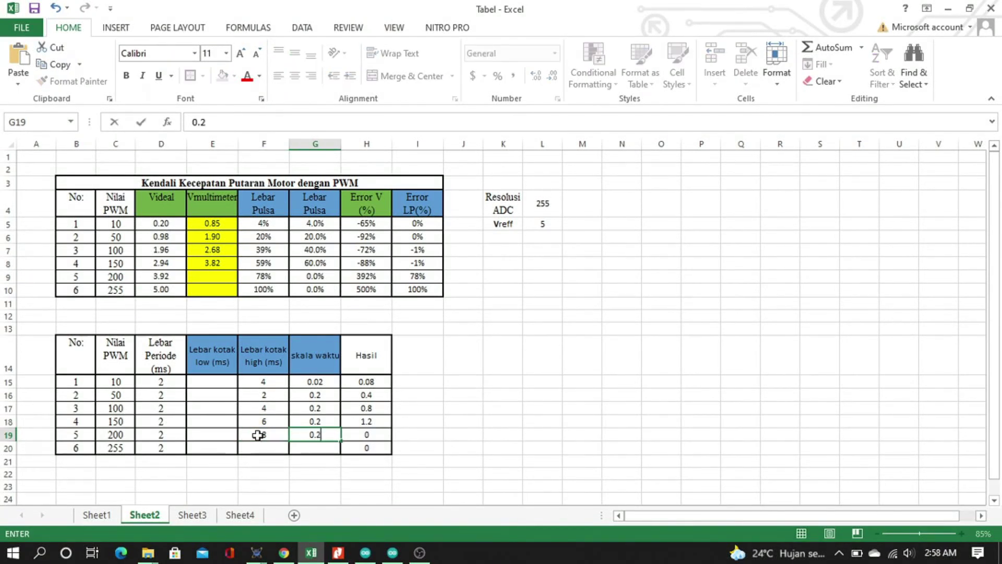
{"action": "key", "text": "Return"}
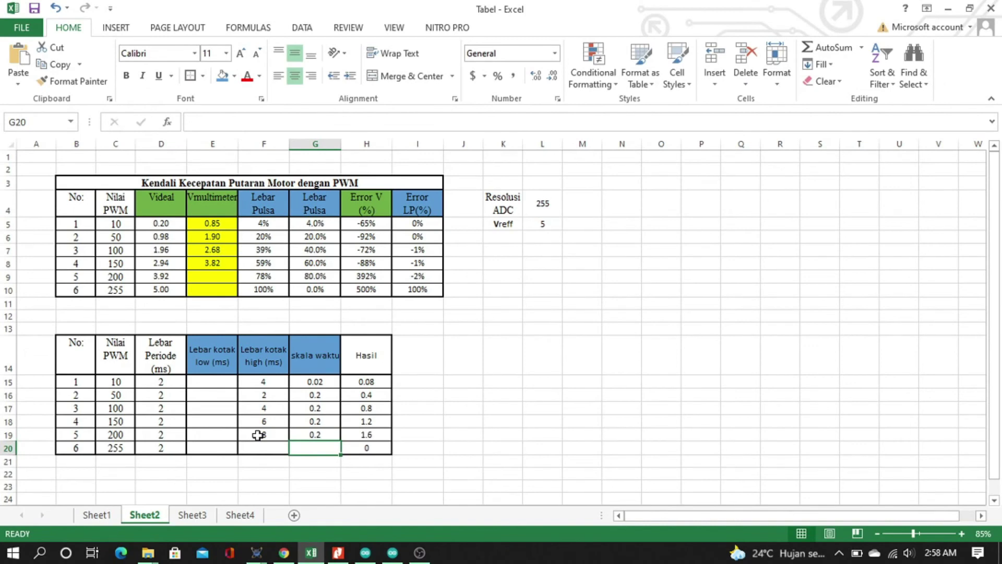
{"action": "left_click", "coordinate": [381, 436]}
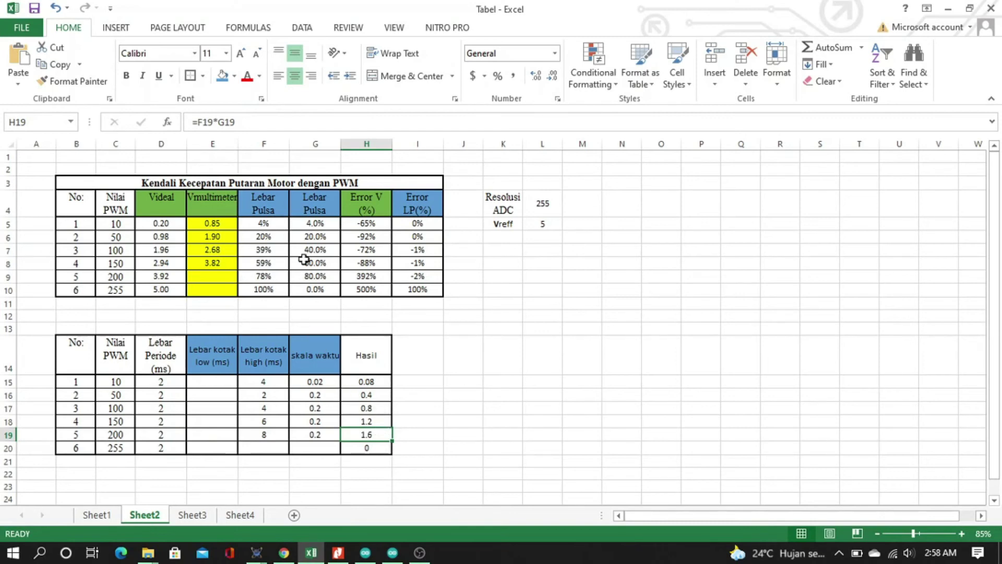
{"action": "left_click", "coordinate": [330, 263]}
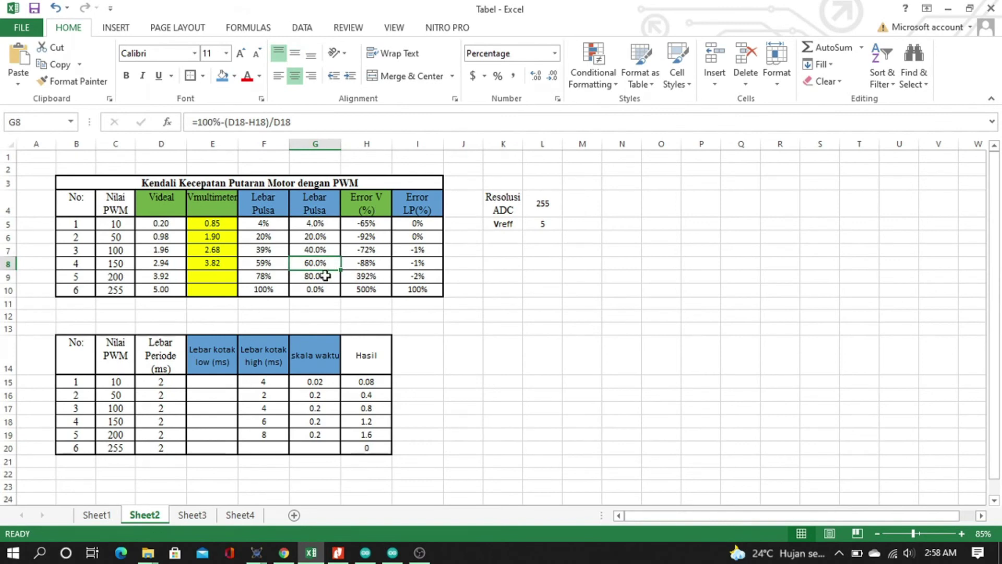
{"action": "left_click", "coordinate": [326, 276]}
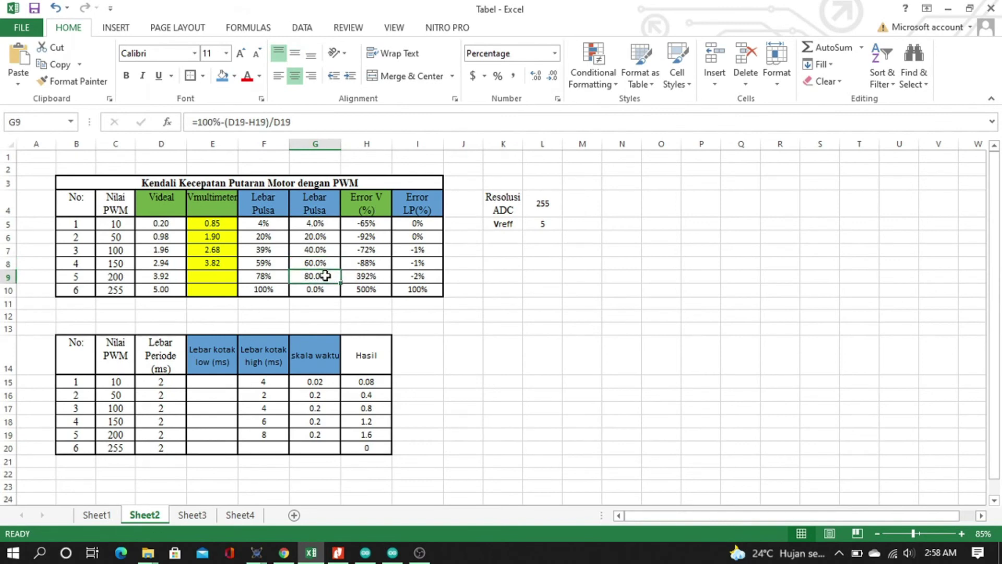
{"action": "left_click", "coordinate": [268, 276]}
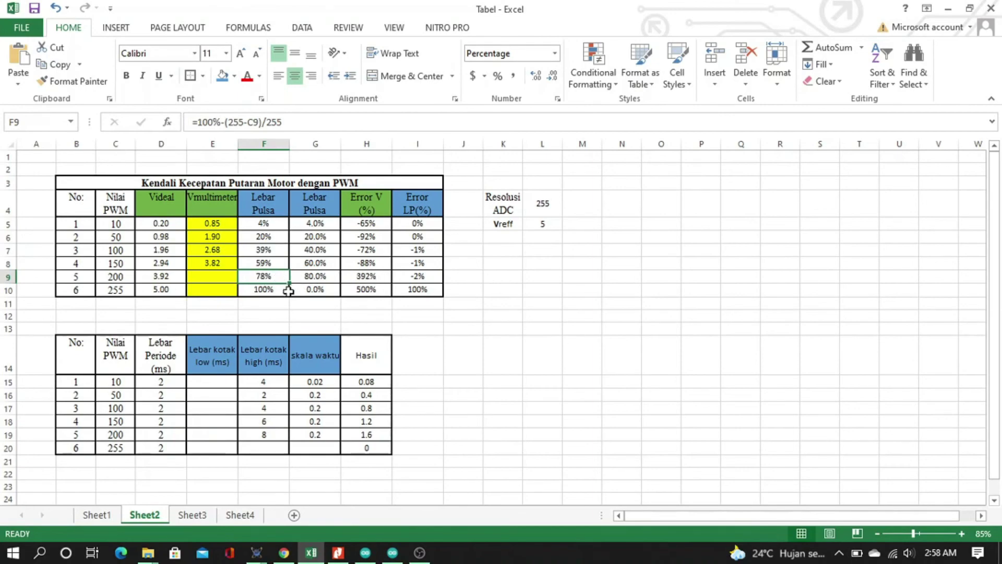
Step: Check the voltmeter in Proteus, then in Excel set Vmultimeter to 3.28 for PWM 150 and 3.79 for PWM 200
{"action": "key", "text": "alt+Tab"}
{"action": "key", "text": "alt+Tab"}
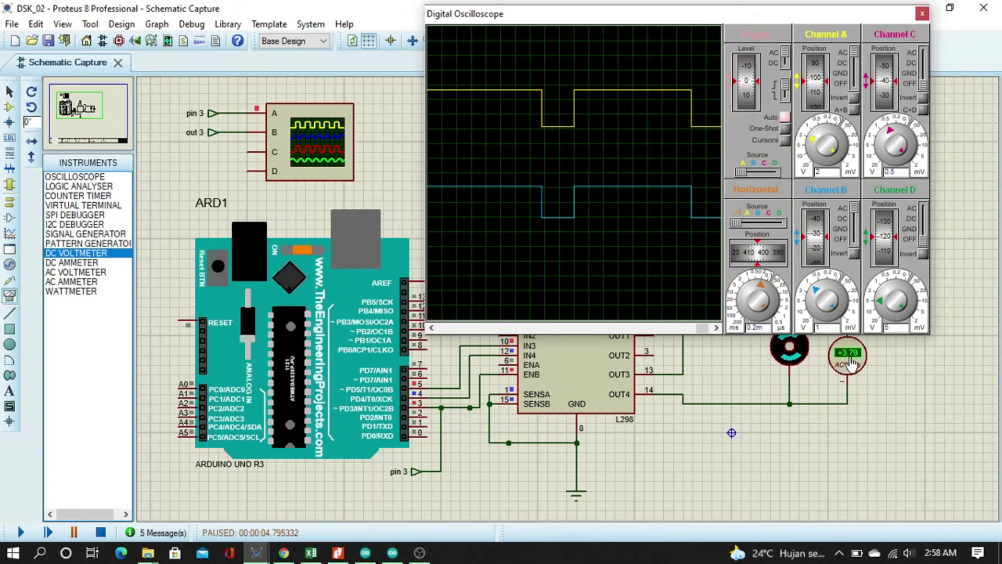
{"action": "key", "text": "alt+Tab"}
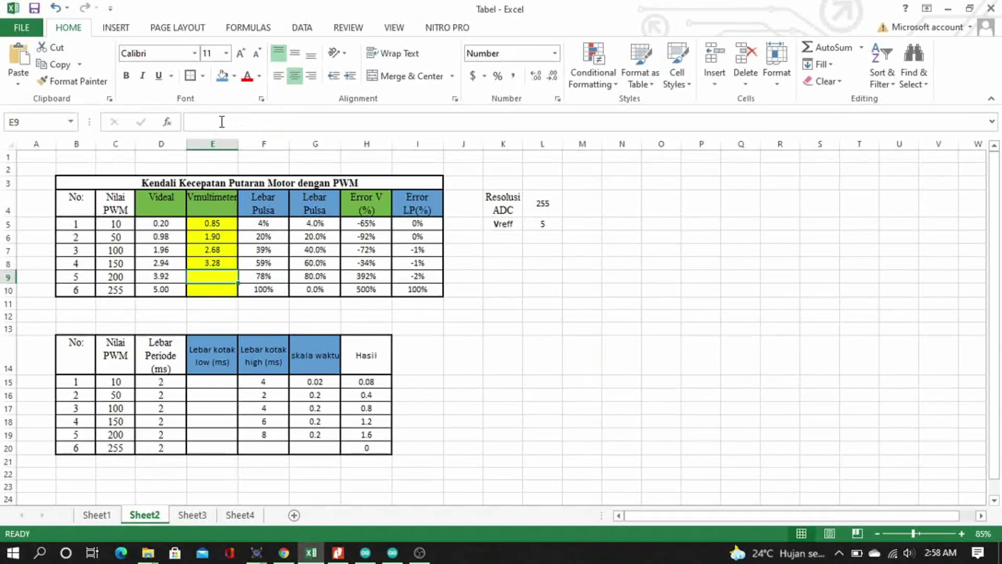
{"action": "left_click", "coordinate": [222, 122]}
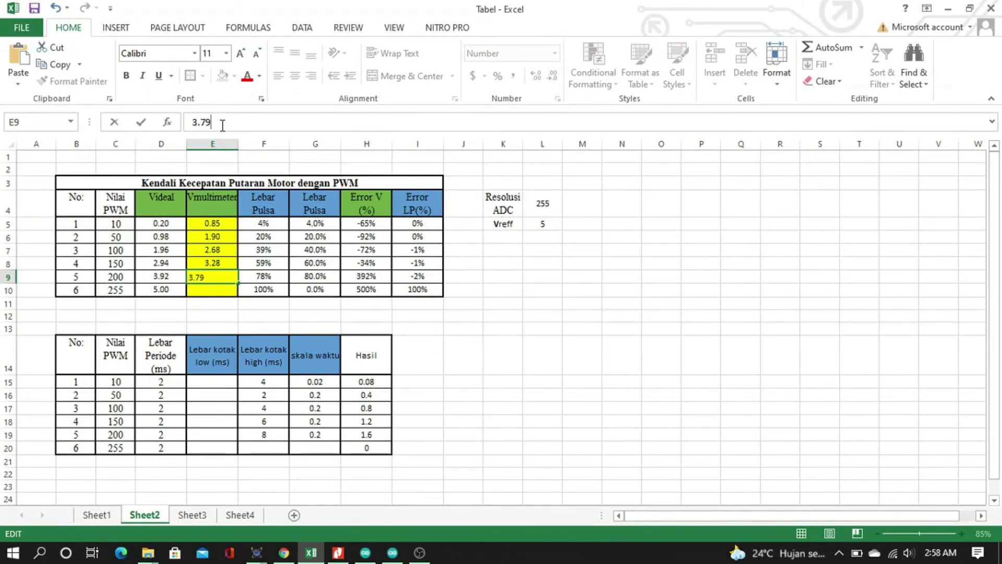
{"action": "key", "text": "Return"}
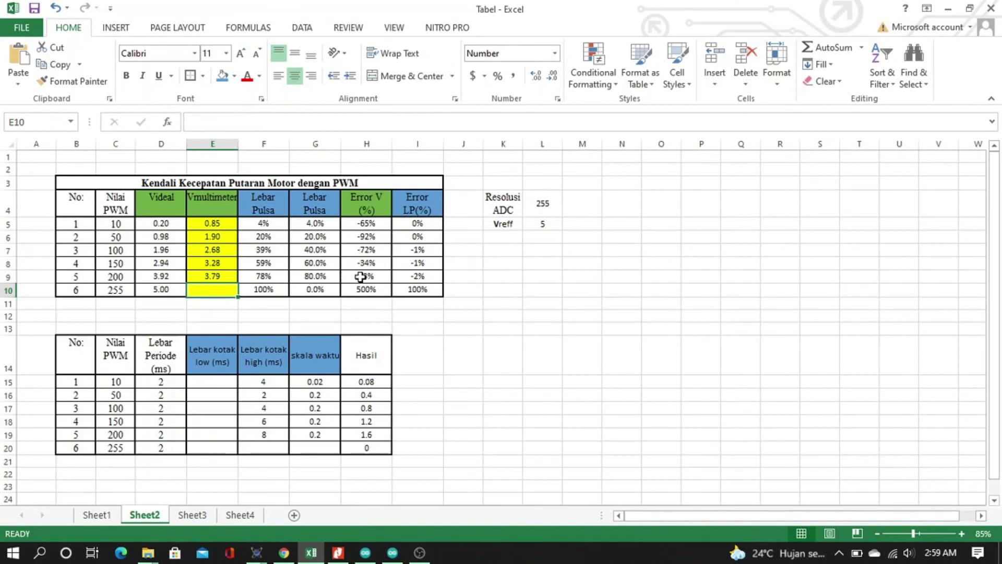
{"action": "left_click", "coordinate": [381, 278]}
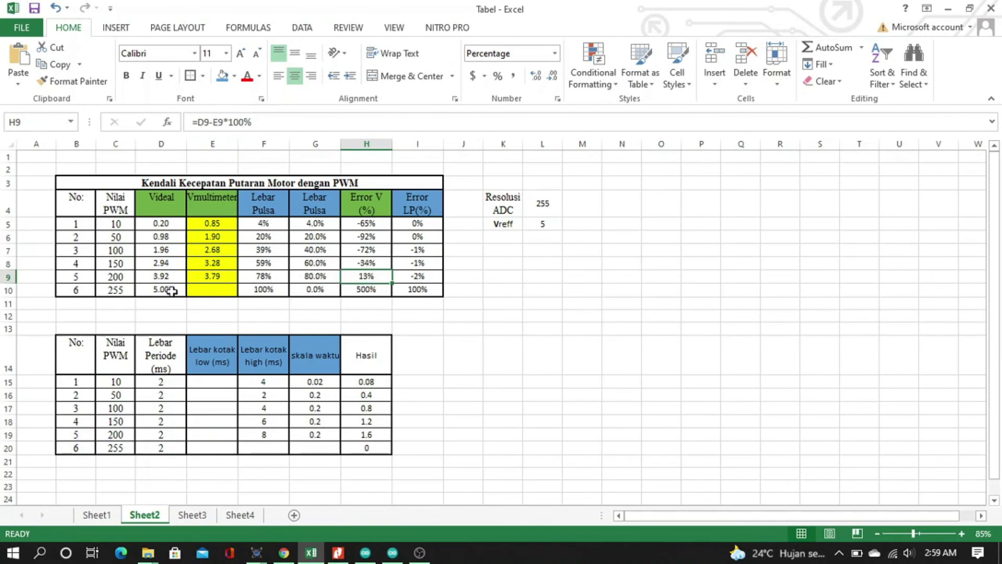
{"action": "left_click", "coordinate": [126, 289]}
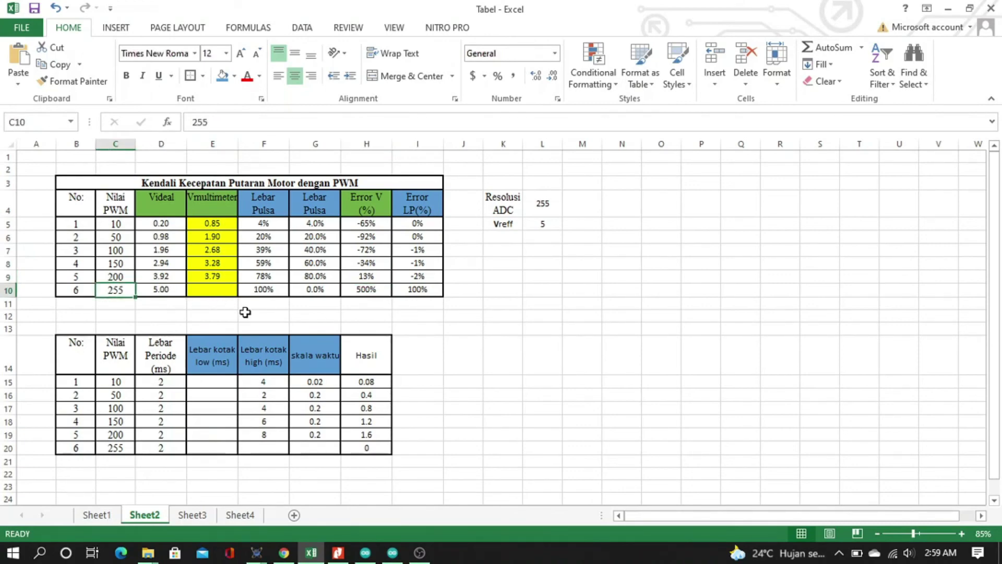
Step: Stop the Proteus simulation, then set nilai_pwm to 255 in the DSK_02 Arduino sketch, save it and compile it
{"action": "key", "text": "alt+Tab"}
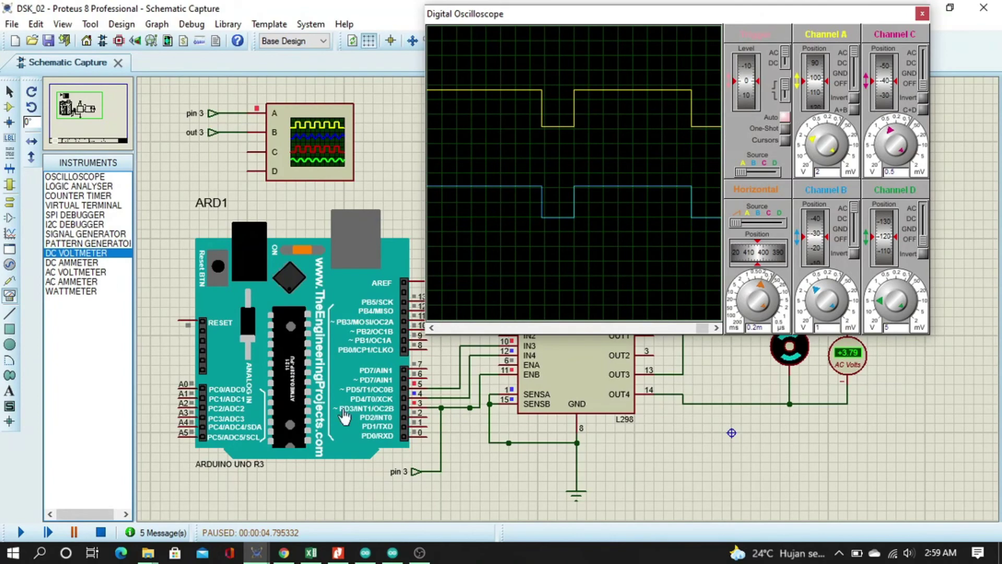
{"action": "left_click", "coordinate": [101, 532]}
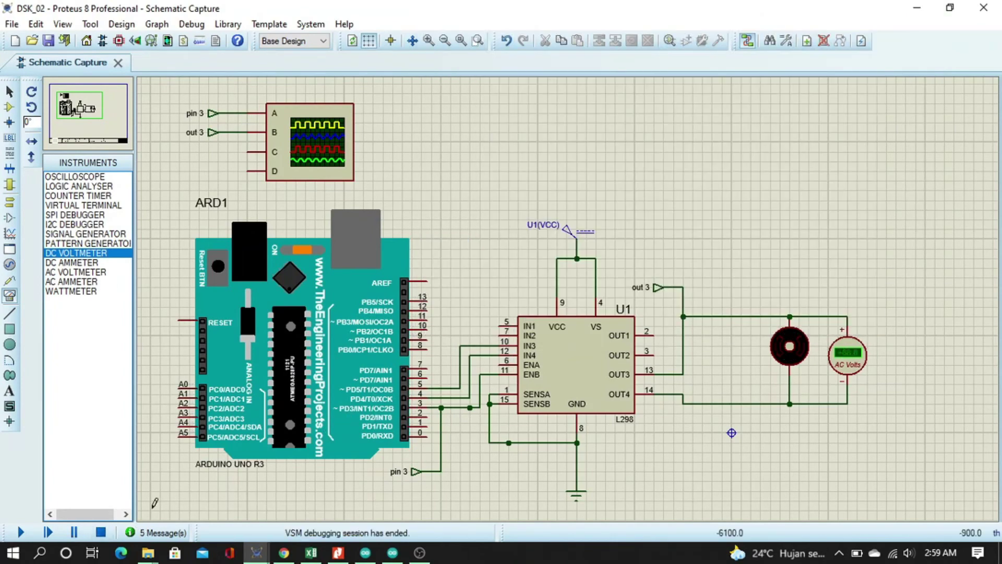
{"action": "key", "text": "alt+Tab"}
{"action": "key", "text": "alt+Tab"}
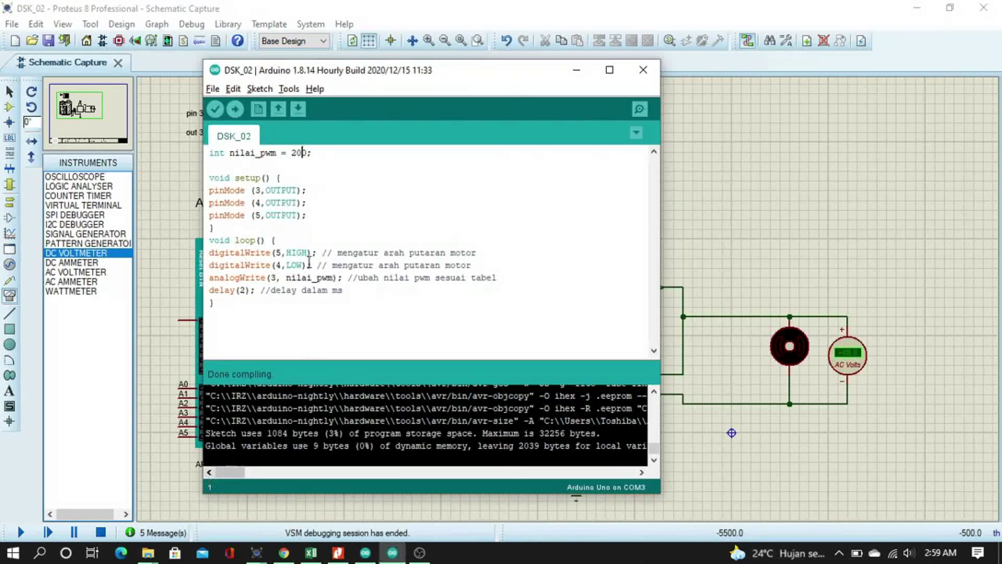
{"action": "key", "text": "Delete"}
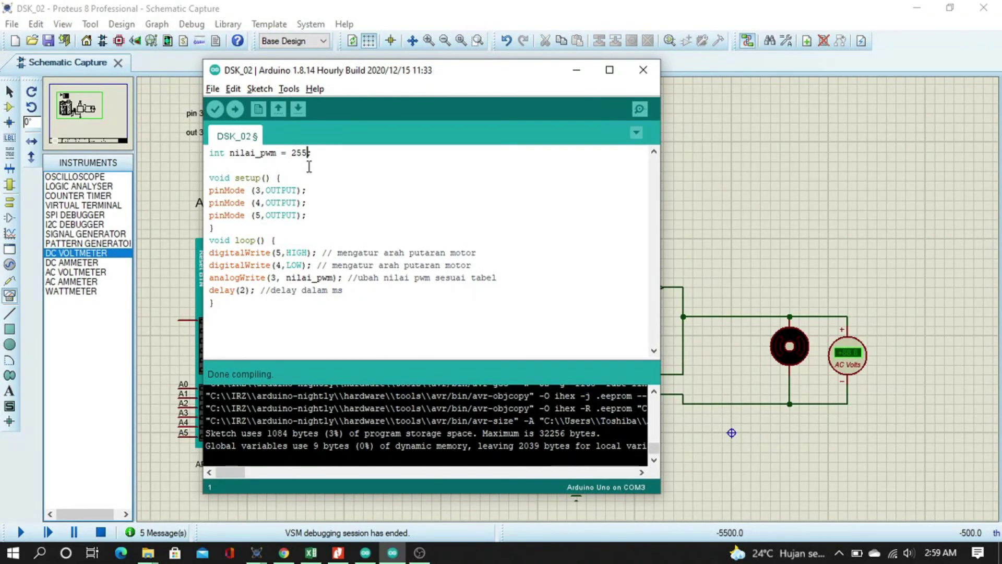
{"action": "key", "text": "ctrl+s"}
{"action": "left_click", "coordinate": [221, 110]}
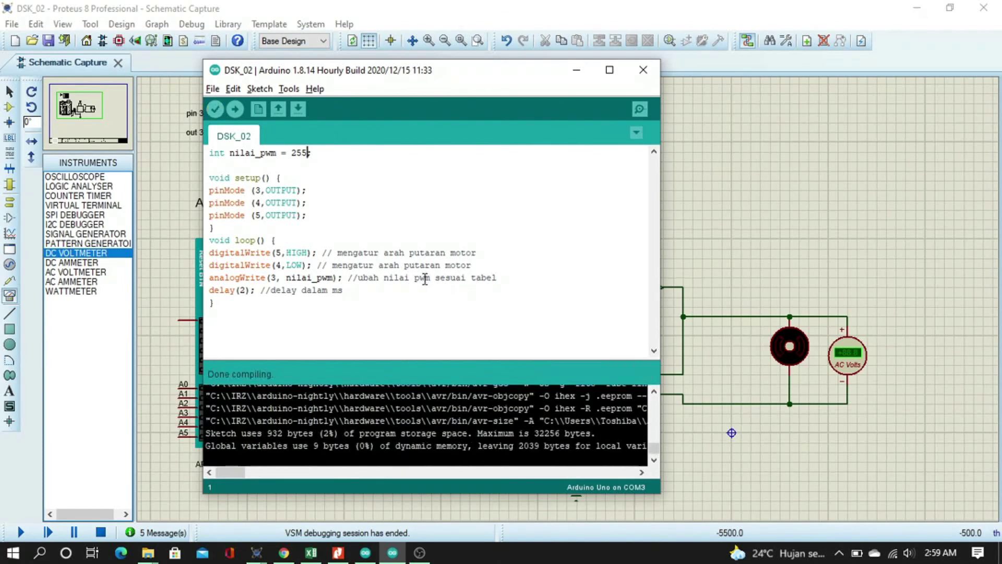
Step: Run and pause the Proteus simulation, then shift the oscilloscope's horizontal position to about -14800 and view the end of the captured trace
{"action": "left_click", "coordinate": [171, 263]}
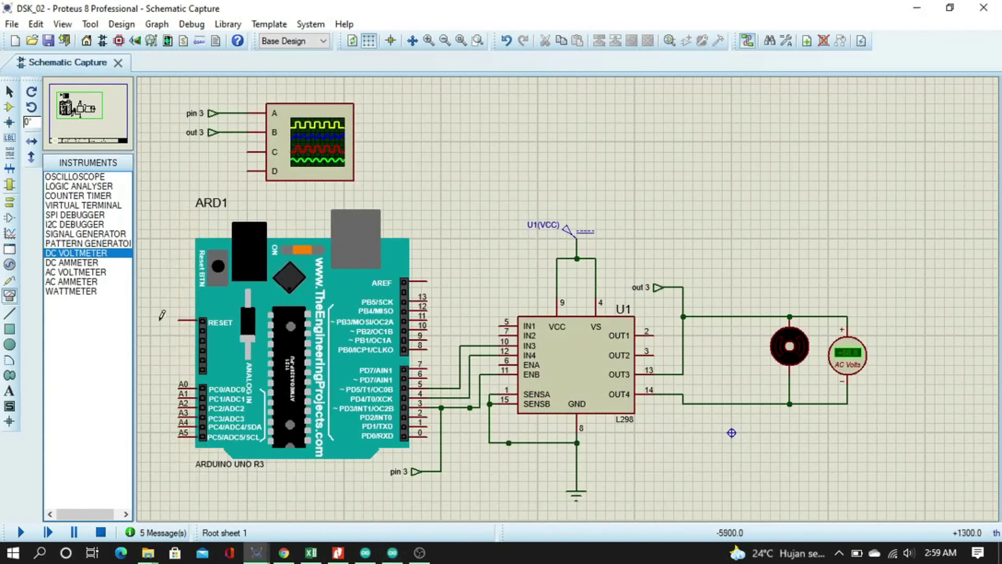
{"action": "left_click", "coordinate": [22, 533]}
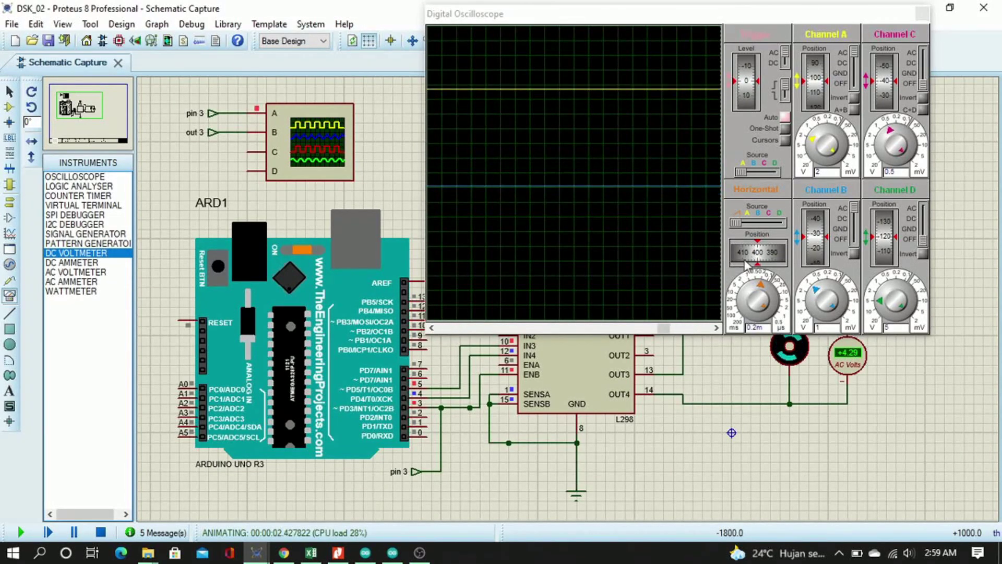
{"action": "left_click", "coordinate": [73, 531]}
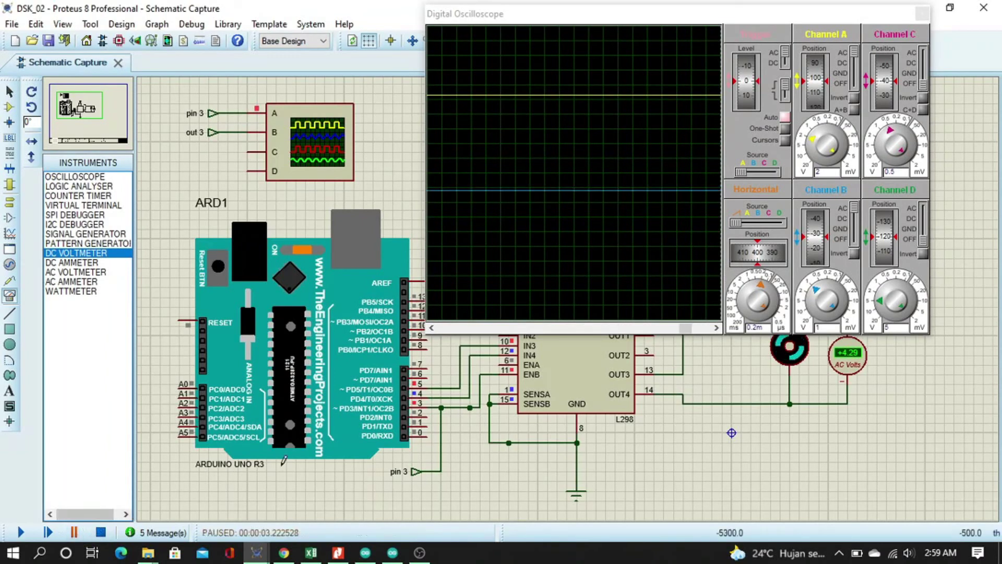
{"action": "left_click_drag", "start_coordinate": [747, 256], "coordinate": [777, 260]}
{"action": "left_click_drag", "start_coordinate": [688, 334], "coordinate": [719, 329]}
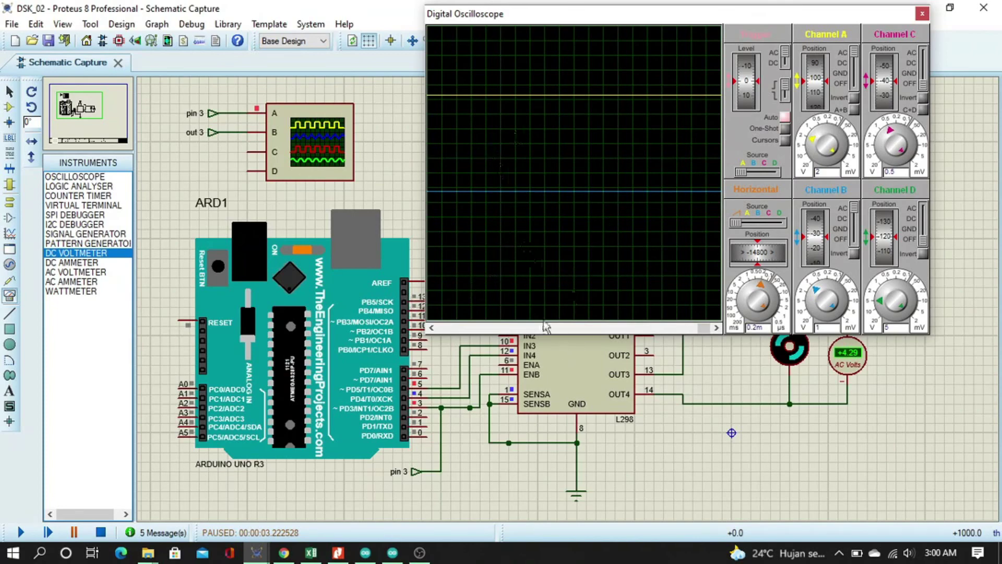
Step: In Excel, enter 10 as Lebar kotak high and 0.2 as skala waktu for PWM 255, then inspect its Lebar Pulsa and Error LP formulas
{"action": "key", "text": "alt+Tab"}
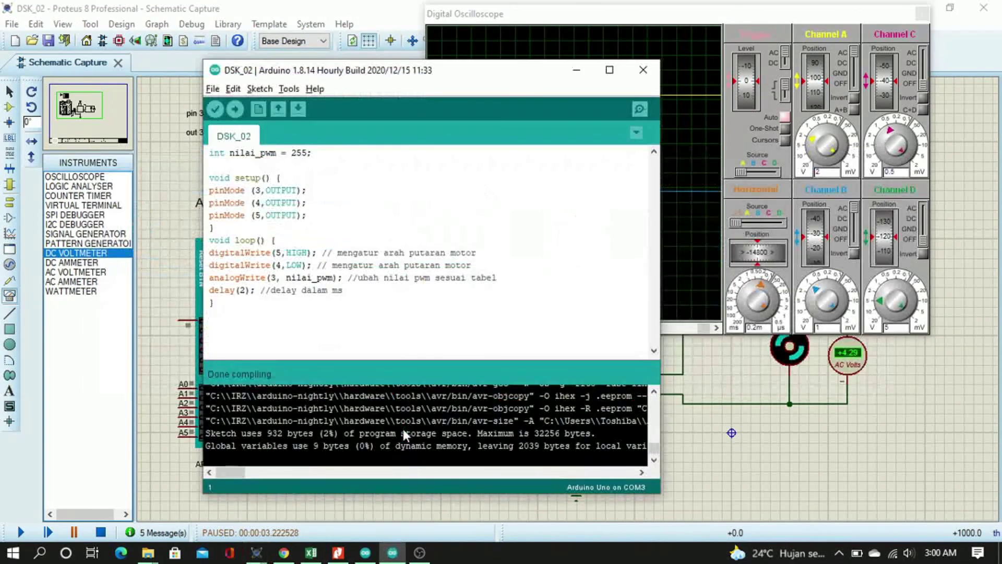
{"action": "key", "text": "alt+Tab"}
{"action": "key", "text": "alt+Tab"}
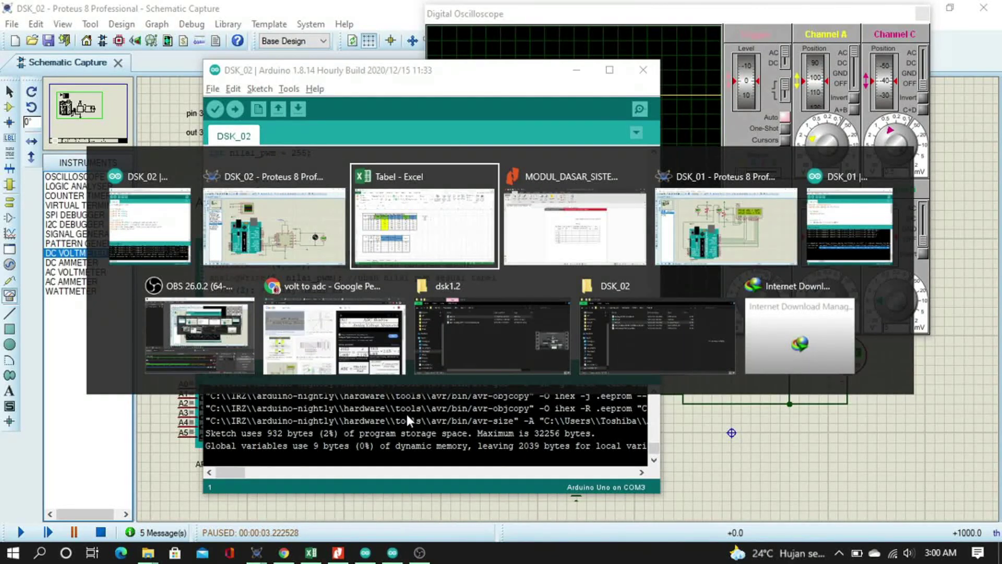
{"action": "left_click", "coordinate": [256, 452]}
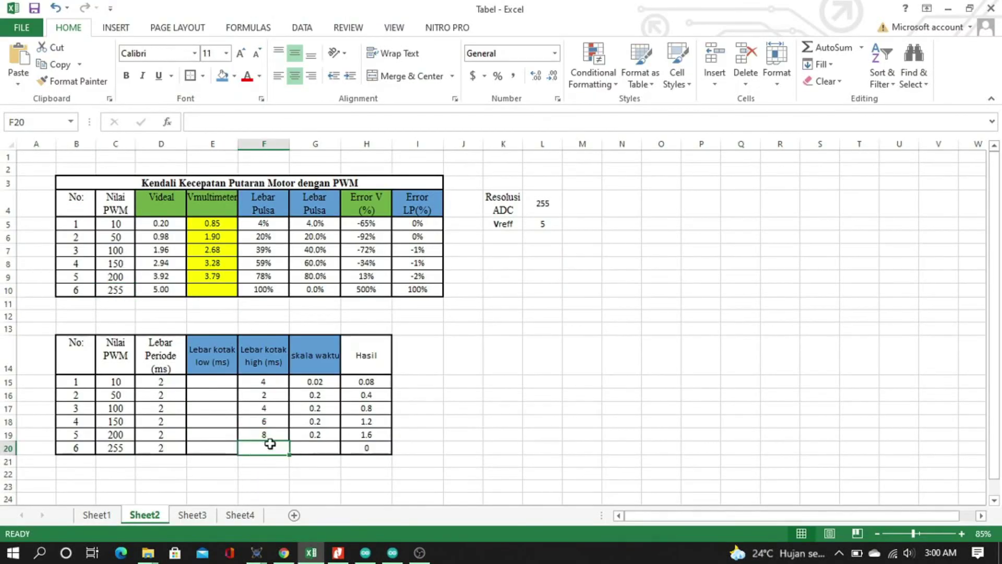
{"action": "type", "text": "10"}
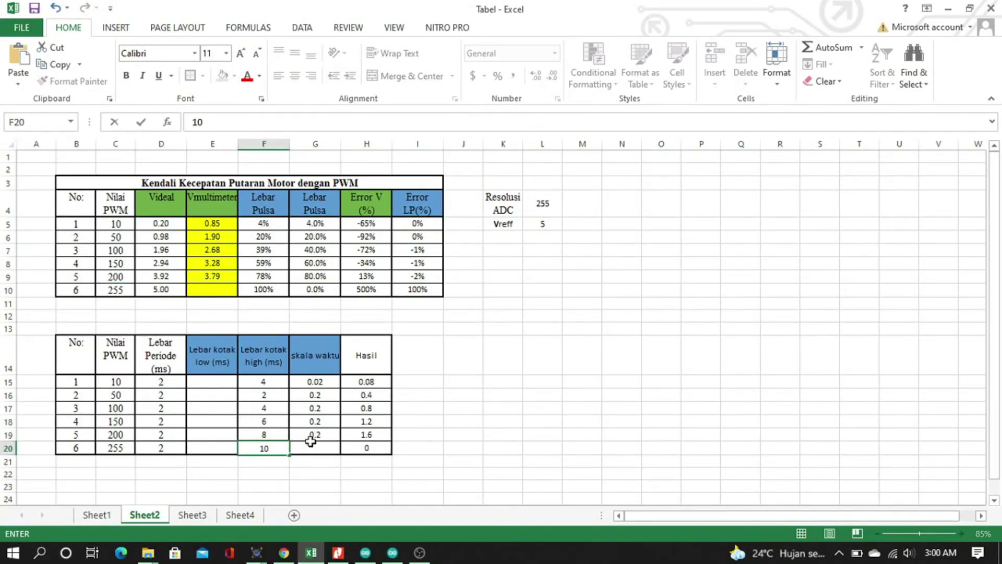
{"action": "left_click", "coordinate": [311, 442]}
{"action": "type", "text": "0.2"}
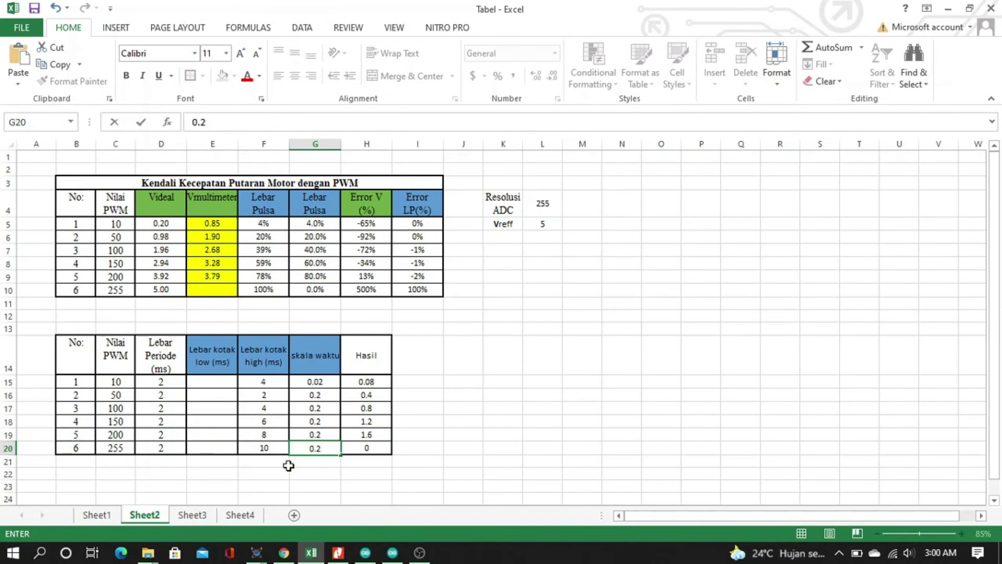
{"action": "key", "text": "Return"}
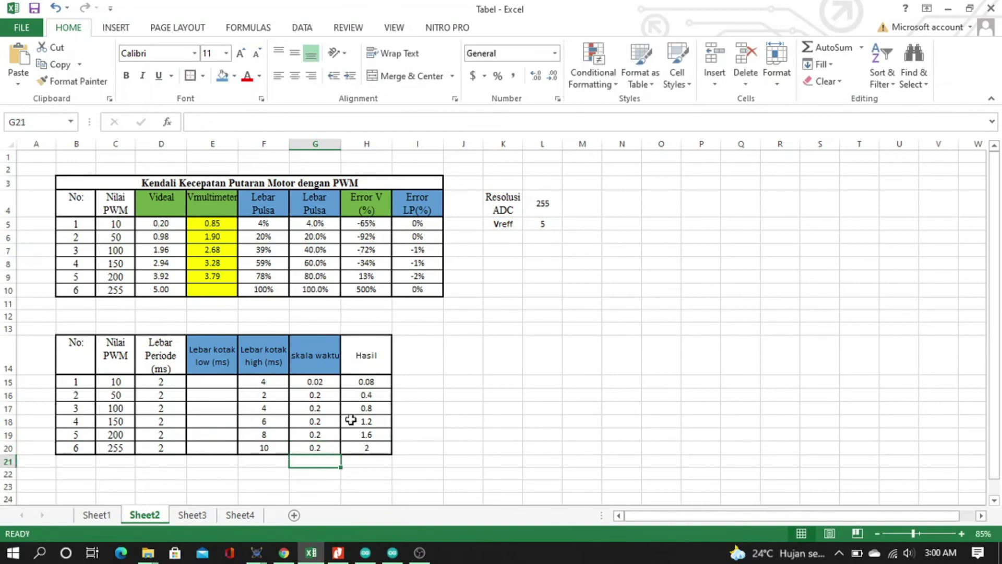
{"action": "left_click", "coordinate": [310, 290]}
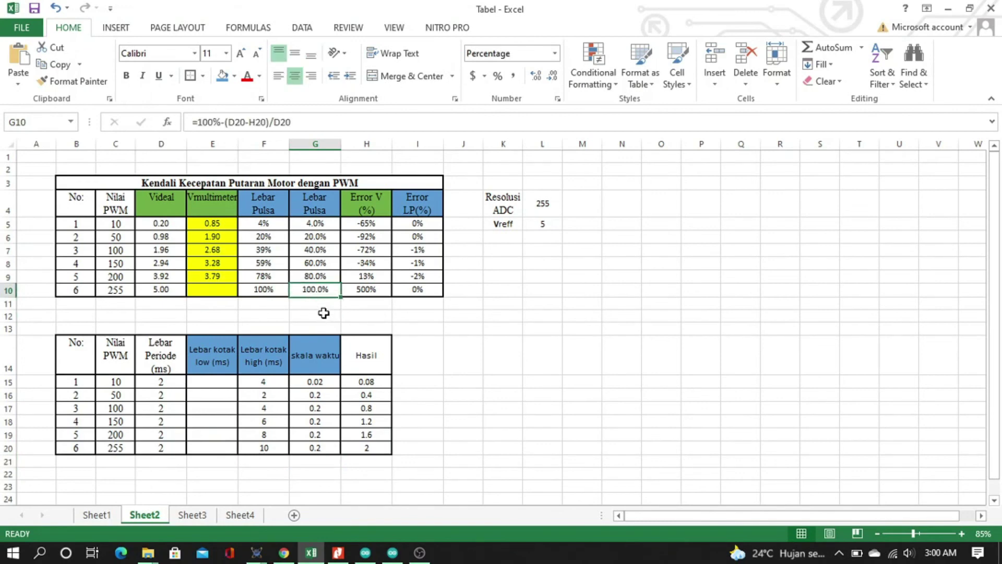
{"action": "left_click", "coordinate": [273, 291]}
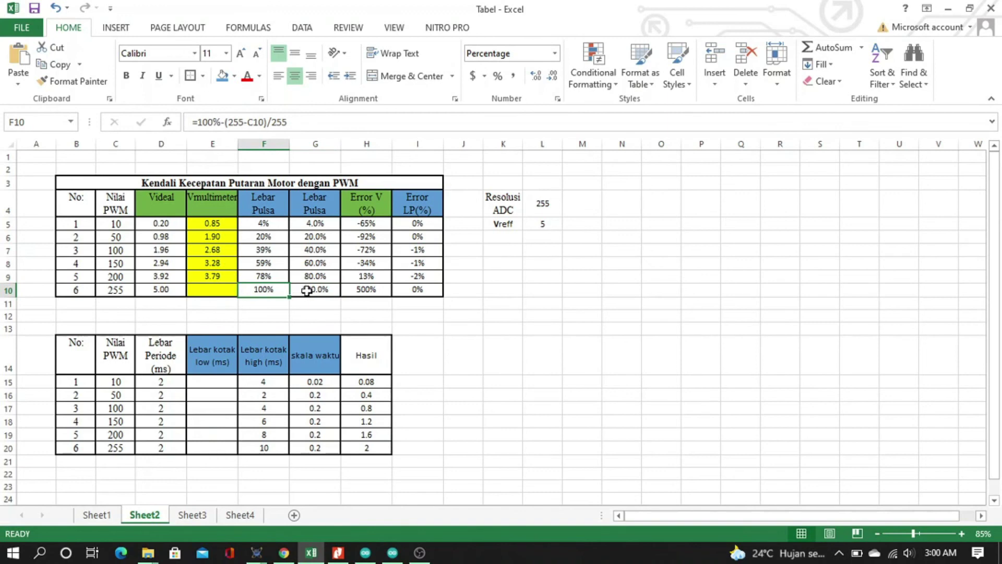
{"action": "left_click", "coordinate": [413, 291]}
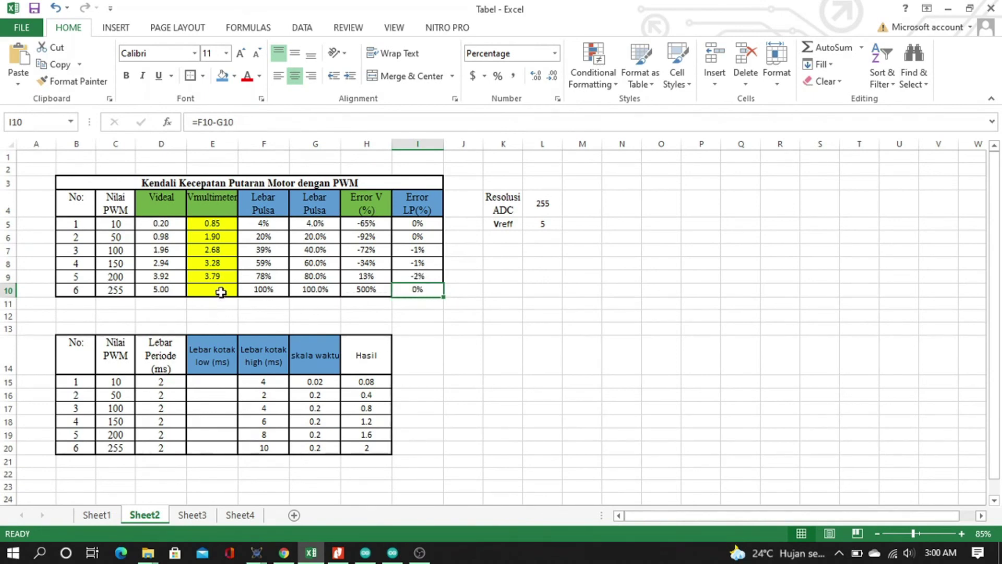
Step: Check the voltmeter in Proteus, then in Excel enter 4.29 as Vmultimeter for PWM 255
{"action": "key", "text": "alt+Tab"}
{"action": "key", "text": "Tab"}
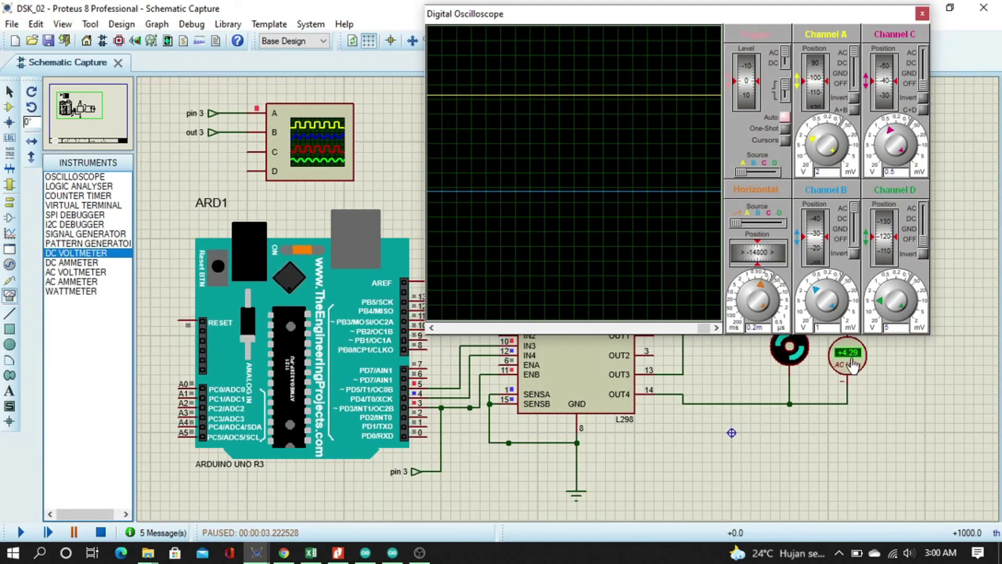
{"action": "key", "text": "alt+Tab"}
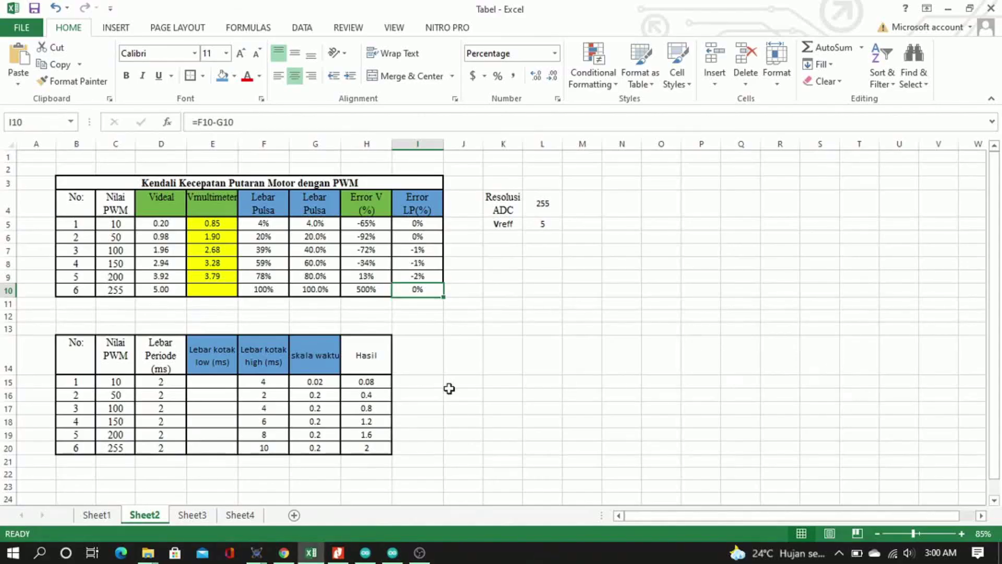
{"action": "left_click", "coordinate": [204, 290]}
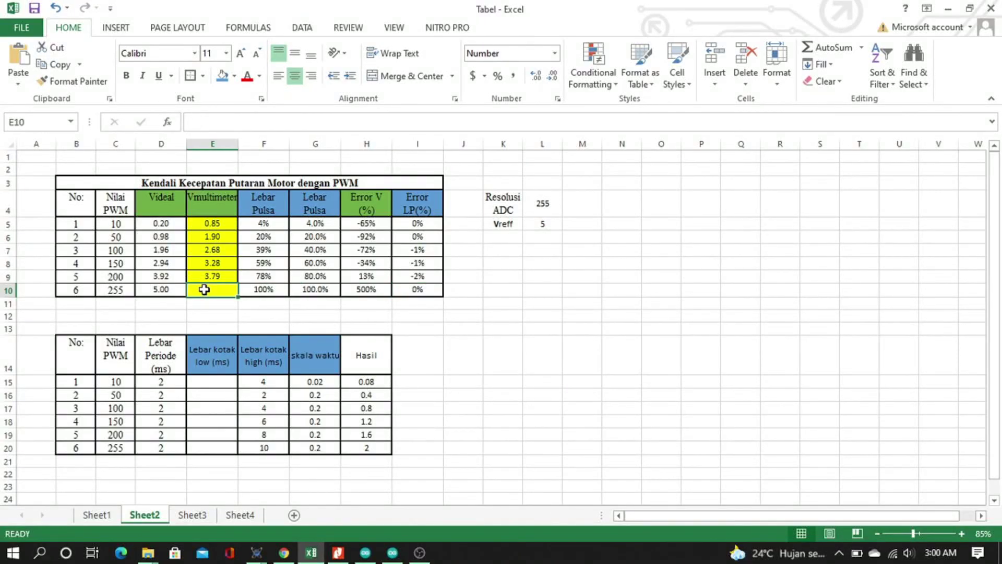
{"action": "type", "text": "4.29"}
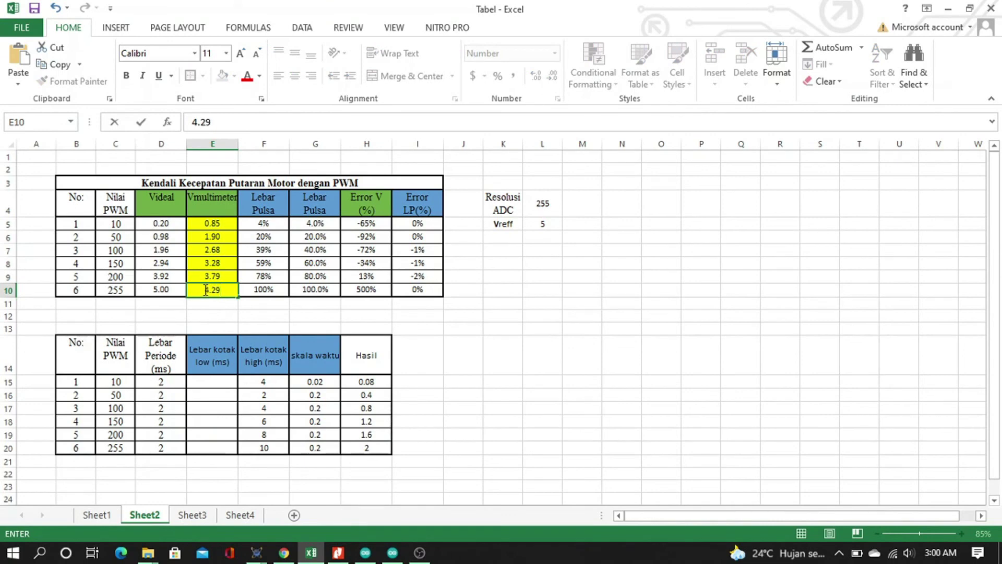
{"action": "key", "text": "Return"}
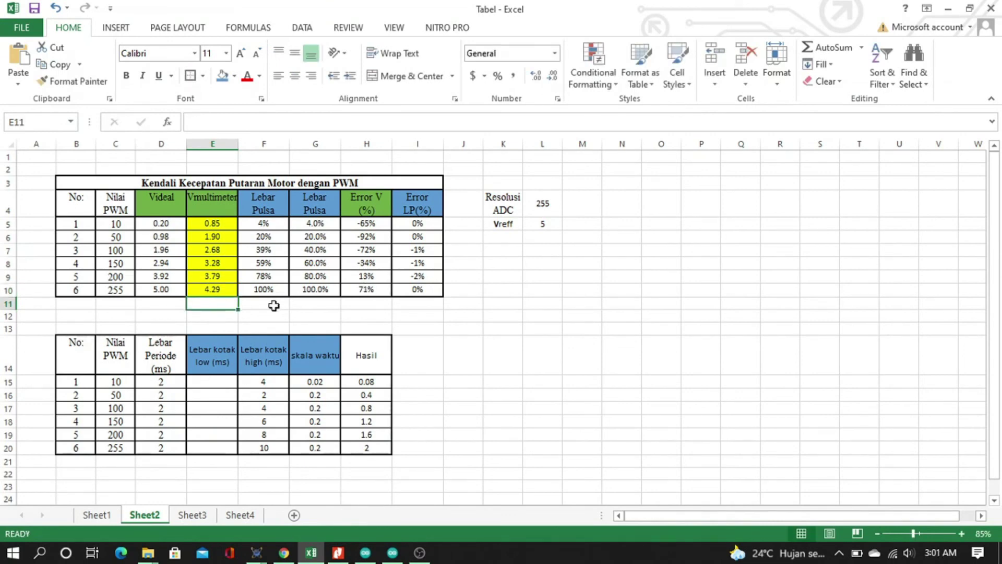
{"action": "left_click", "coordinate": [377, 293]}
{"action": "key", "text": "Down"}
{"action": "key", "text": "Down"}
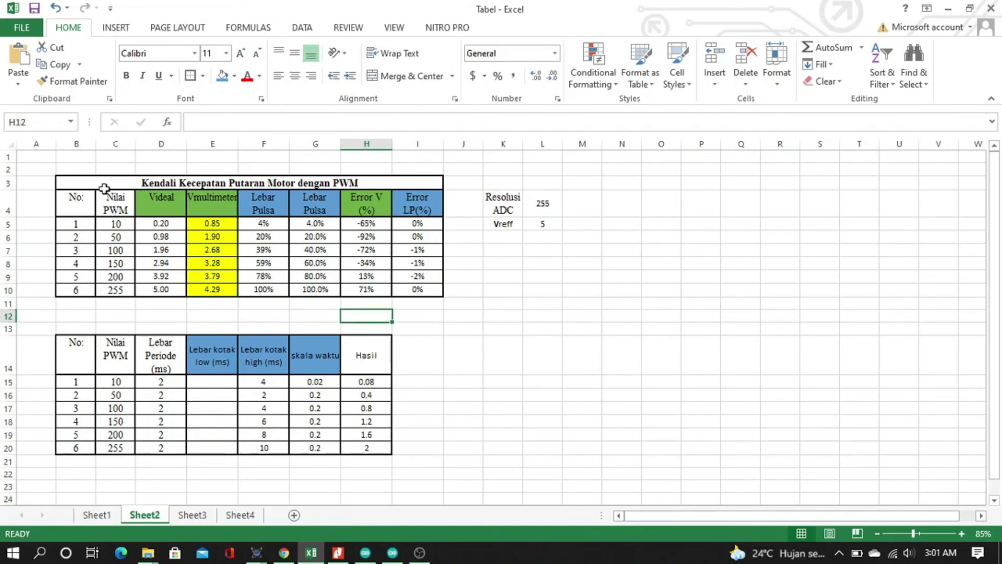
{"action": "left_click_drag", "start_coordinate": [75, 183], "coordinate": [342, 293]}
{"action": "left_click", "coordinate": [480, 281]}
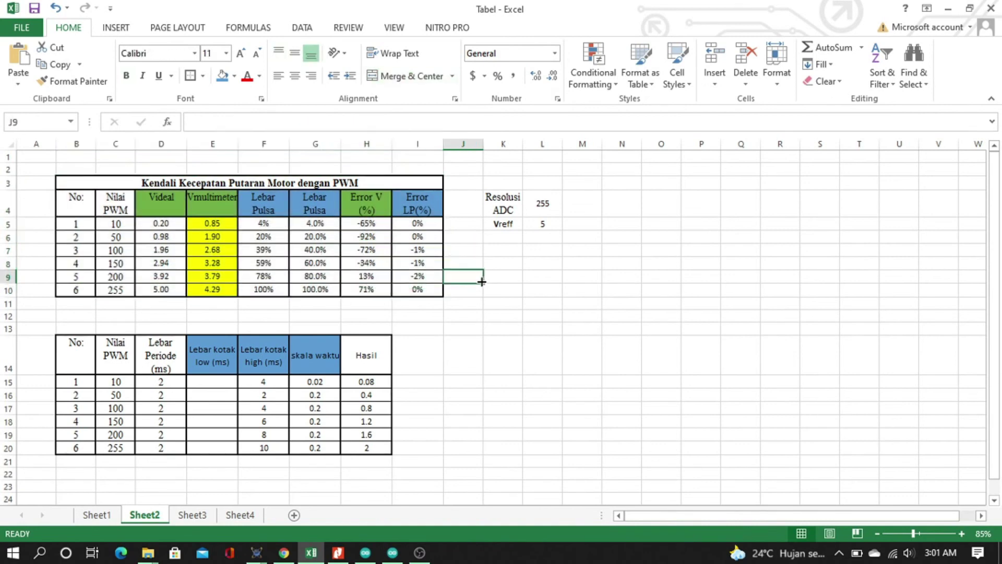
{"action": "left_click", "coordinate": [498, 260]}
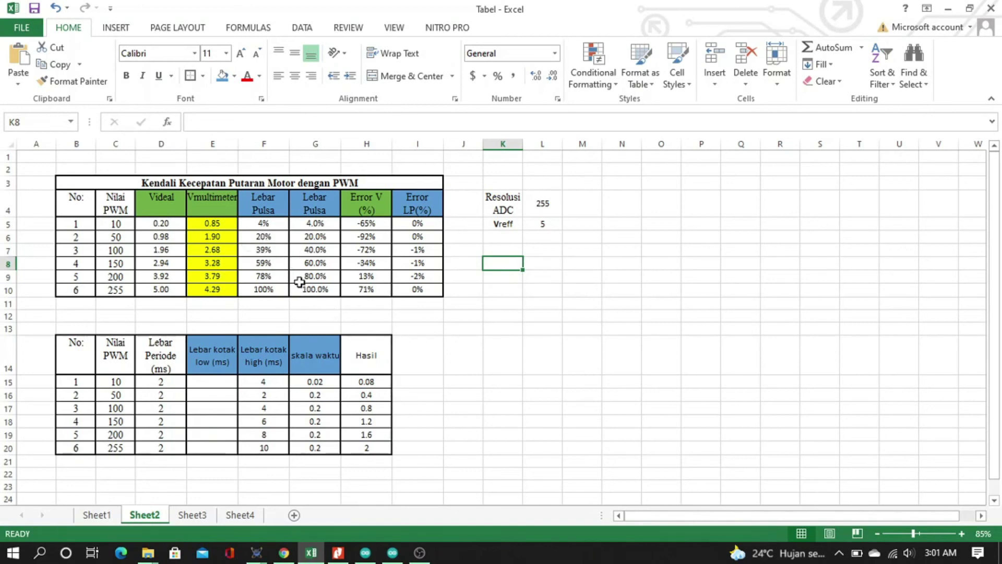
Step: Switch to the DSK_02 Proteus project and resume the paused simulation
{"action": "left_click", "coordinate": [368, 555]}
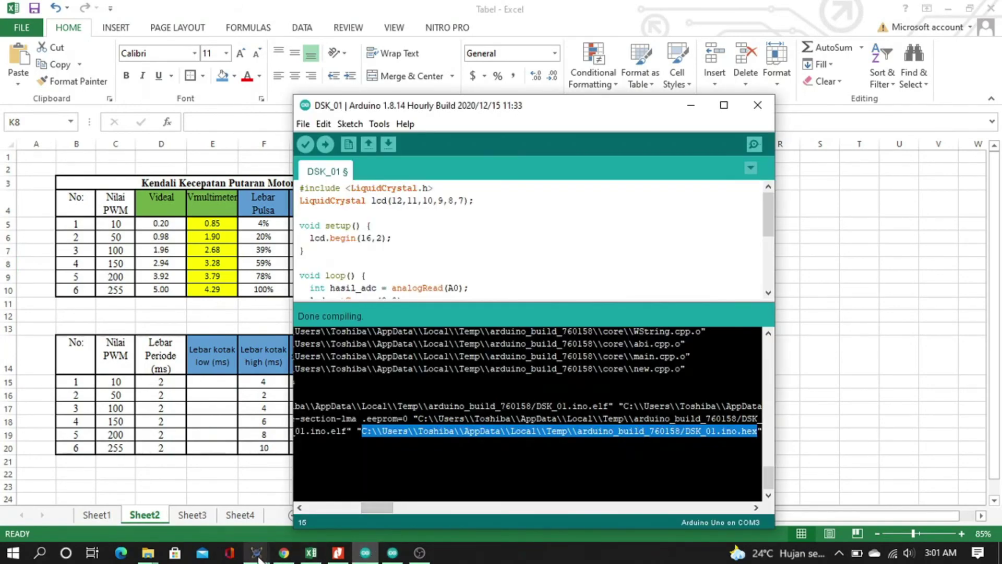
{"action": "mouse_move", "coordinate": [257, 555]}
{"action": "left_click", "coordinate": [317, 496]}
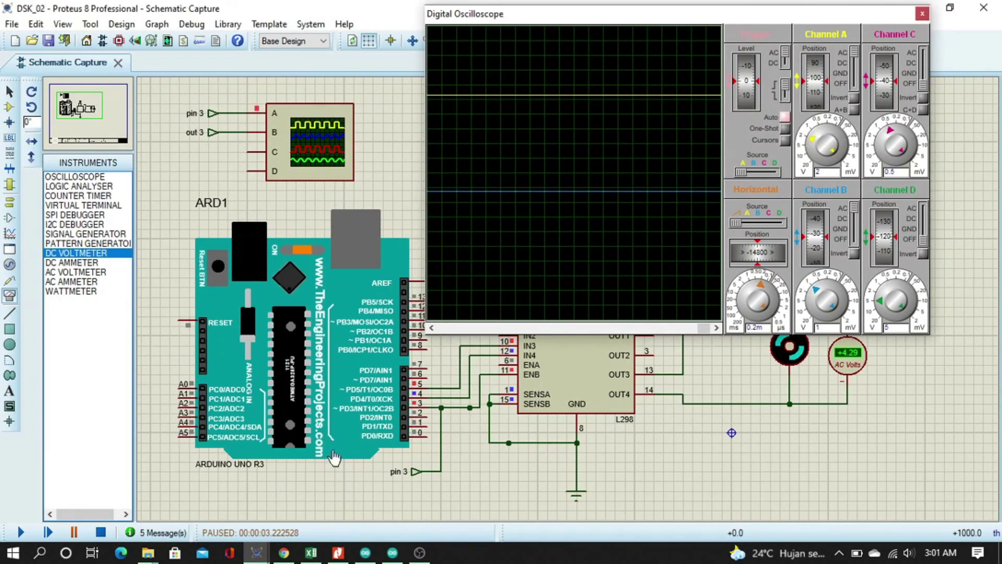
{"action": "left_click", "coordinate": [73, 532]}
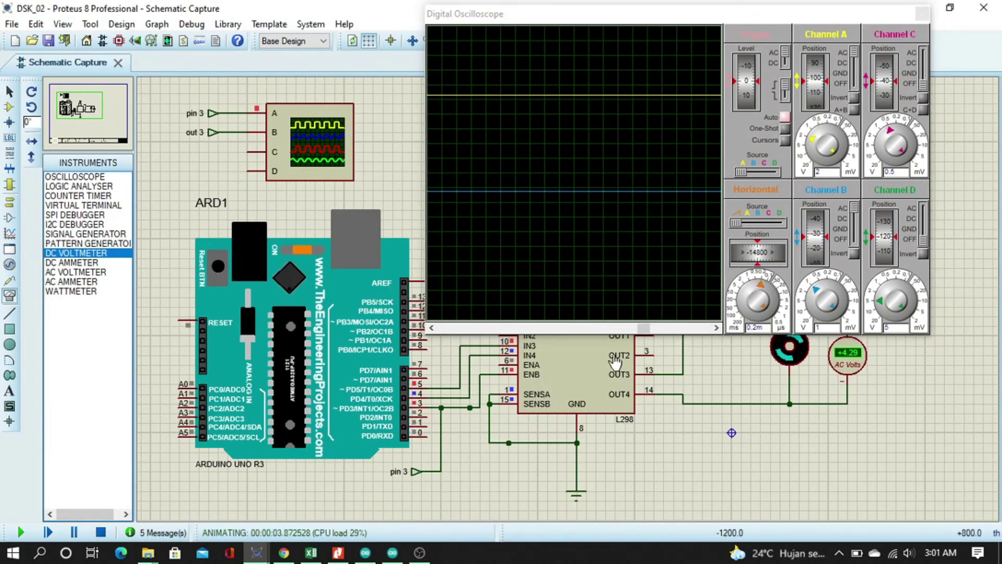